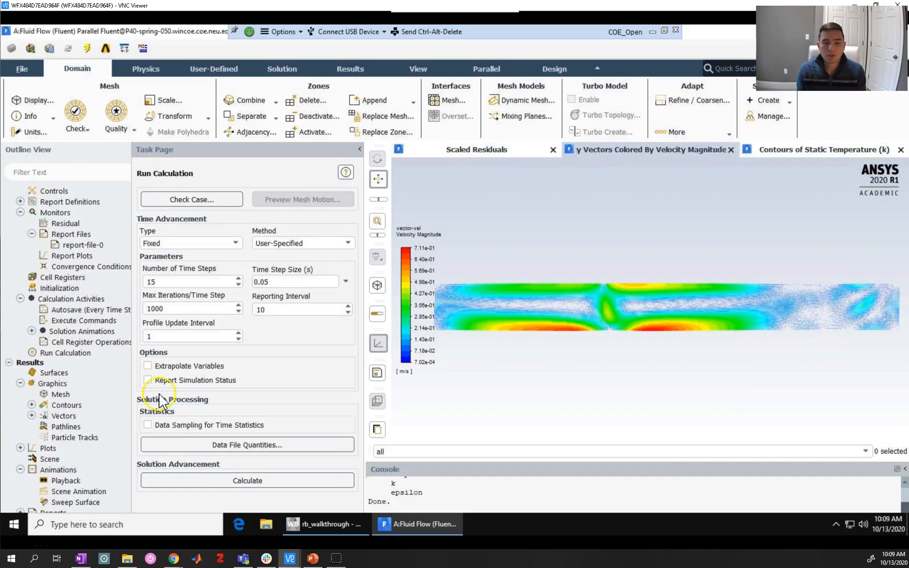
# Open the results animation playback and play the animation-temperature sequence from the start.
pyautogui.click(66, 478)
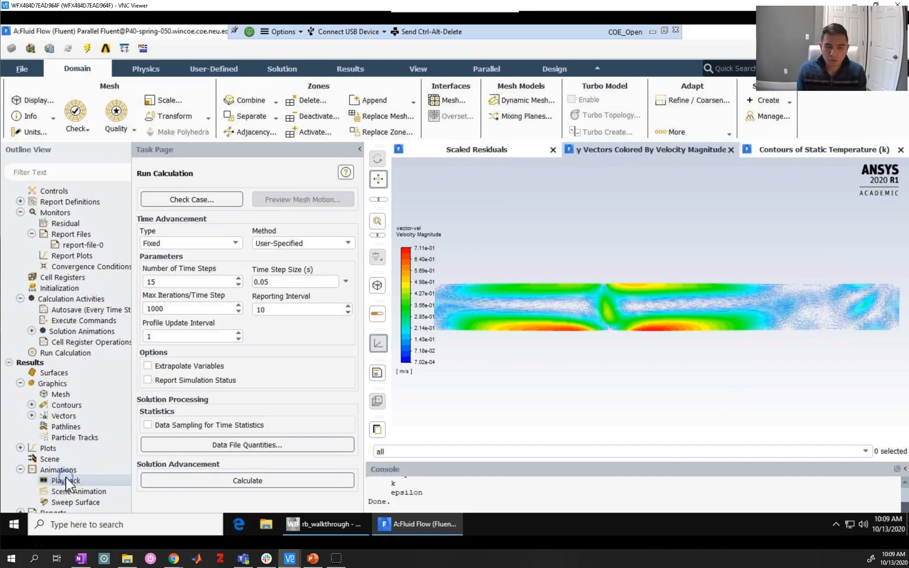
pyautogui.click(350, 327)
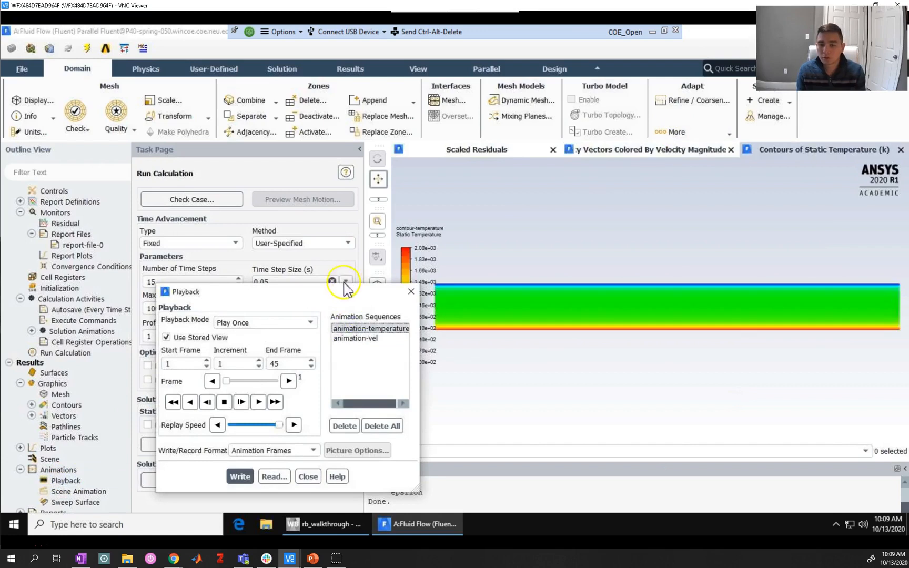
pyautogui.moveTo(345, 293); pyautogui.dragTo(234, 218)
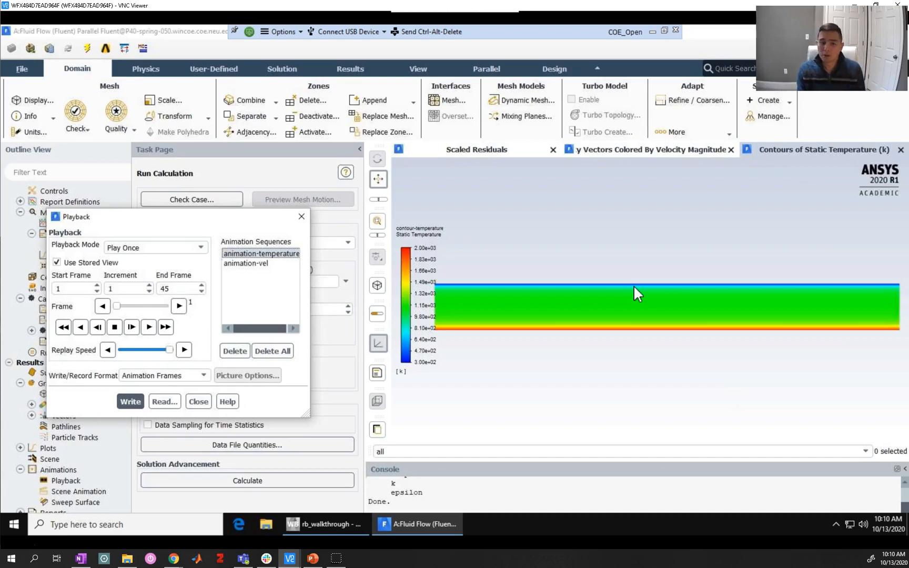
pyautogui.click(150, 327)
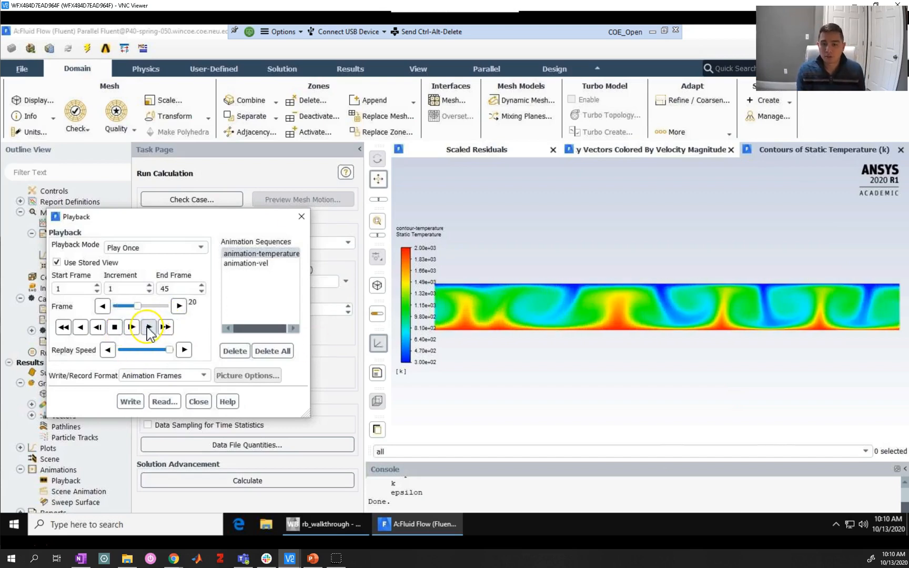
pyautogui.click(148, 328)
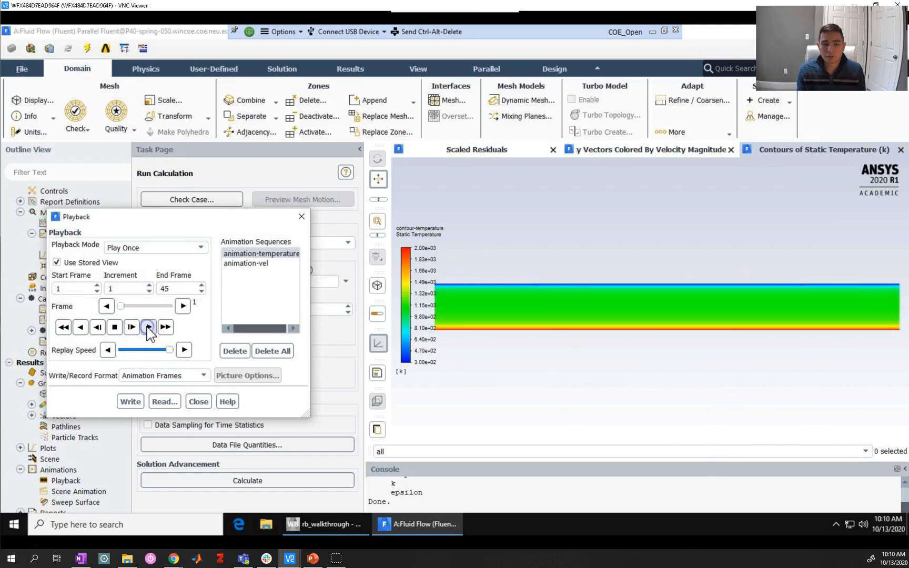
# Pause the temperature animation, view frames 7 and 11, and resume playing it up to frame 27.
pyautogui.click(114, 328)
pyautogui.moveTo(138, 305)
pyautogui.mouseDown()
pyautogui.moveTo(148, 306)
pyautogui.moveTo(121, 308)
pyautogui.mouseUp()
pyautogui.click(287, 174)
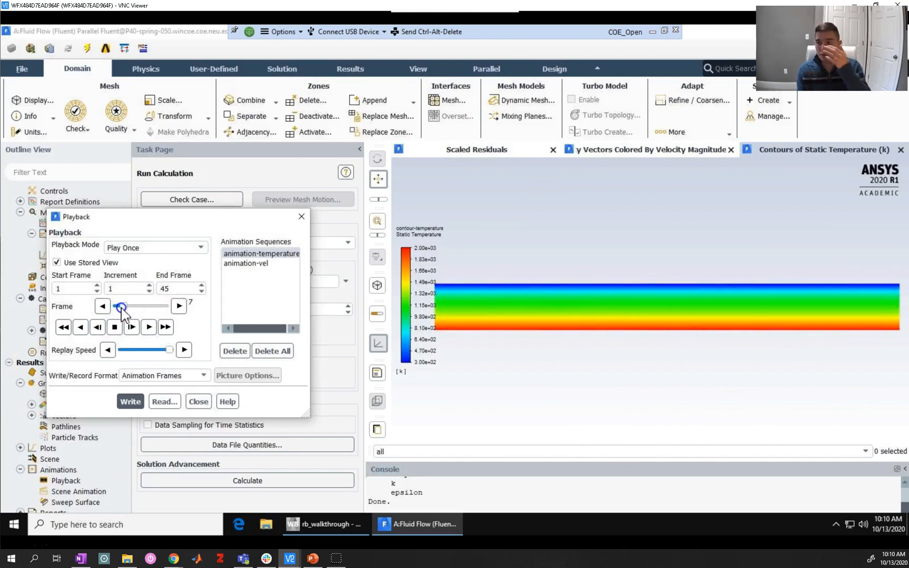
pyautogui.moveTo(121, 308); pyautogui.dragTo(126, 308)
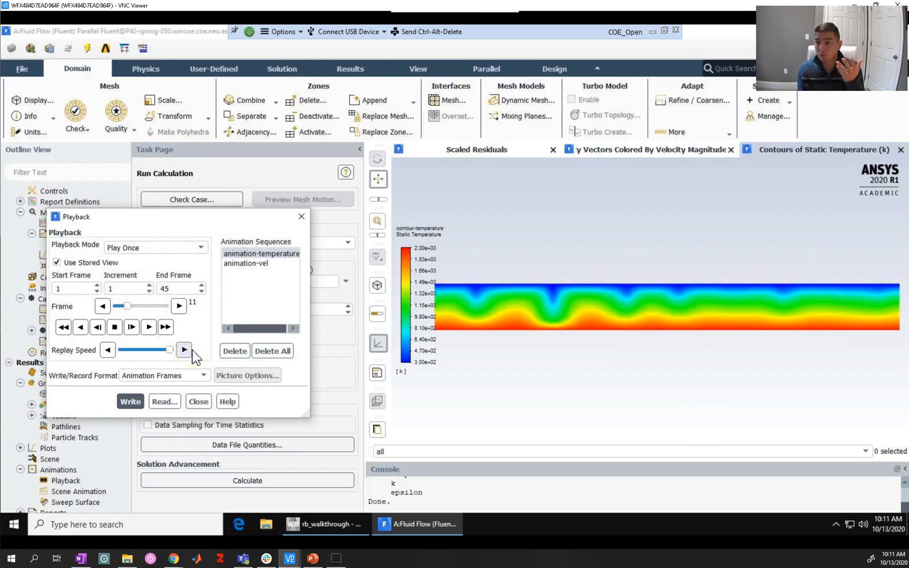
pyautogui.click(149, 327)
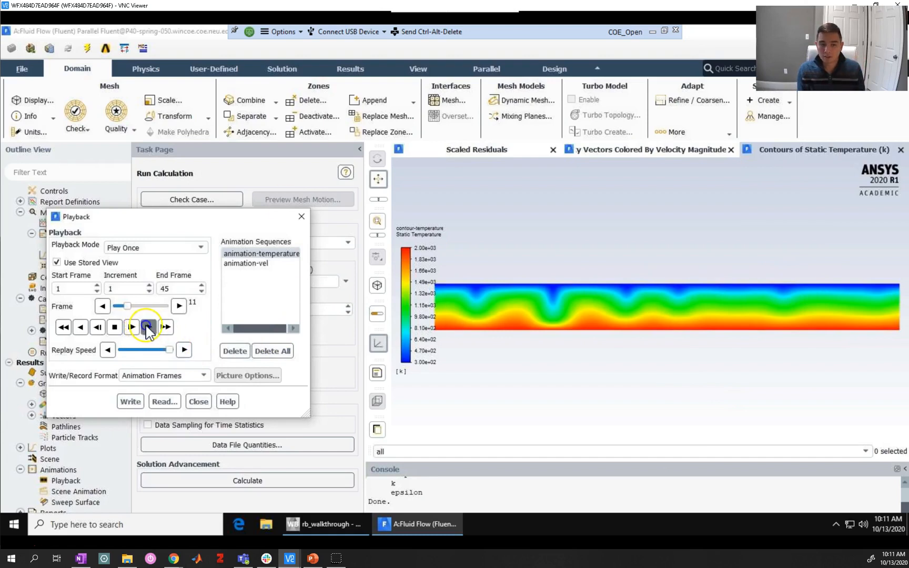
pyautogui.click(116, 327)
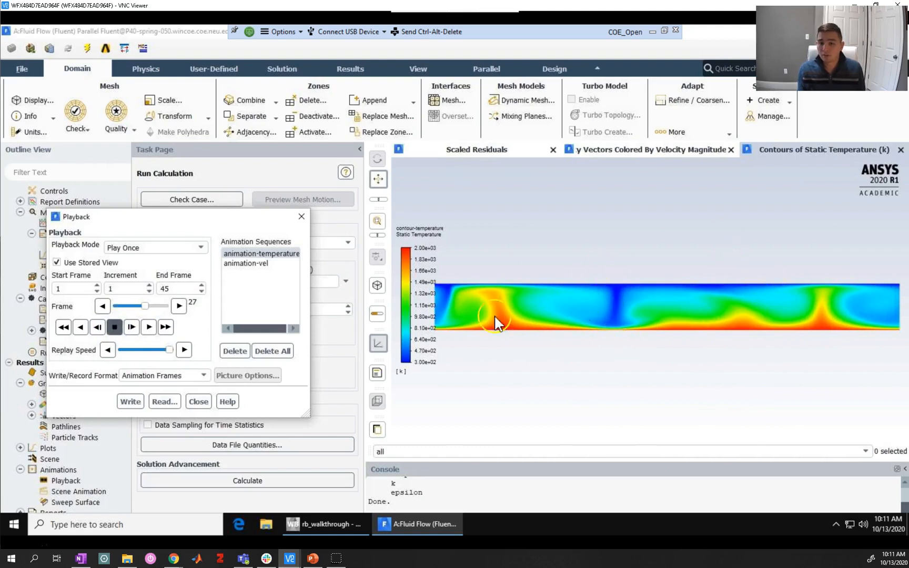
# Play the animation-vel velocity vector sequence and close the animation playback.
pyautogui.click(260, 264)
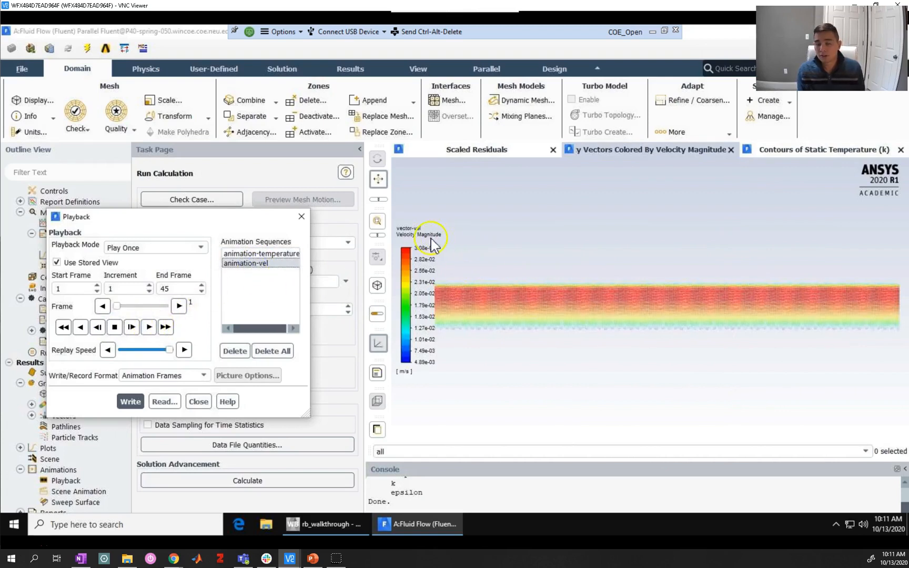
pyautogui.click(146, 329)
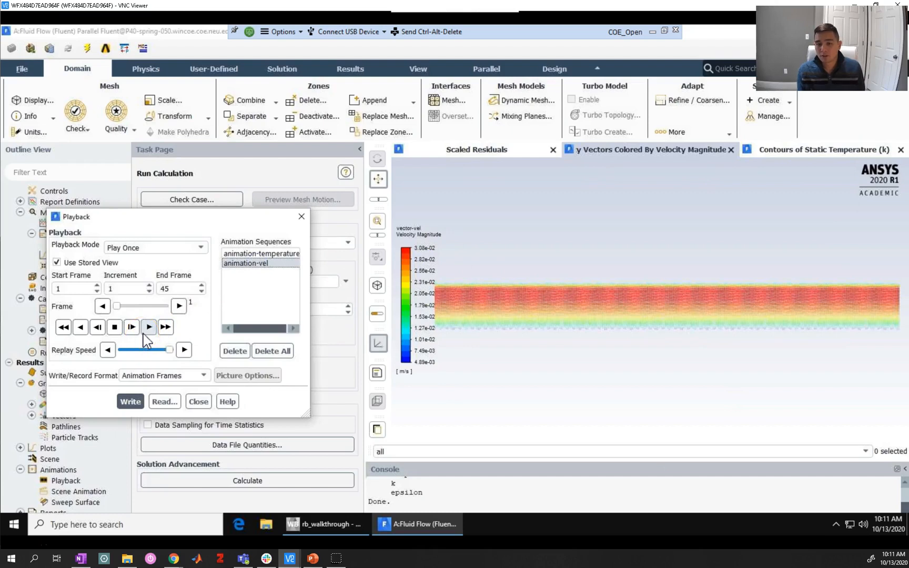
pyautogui.click(149, 328)
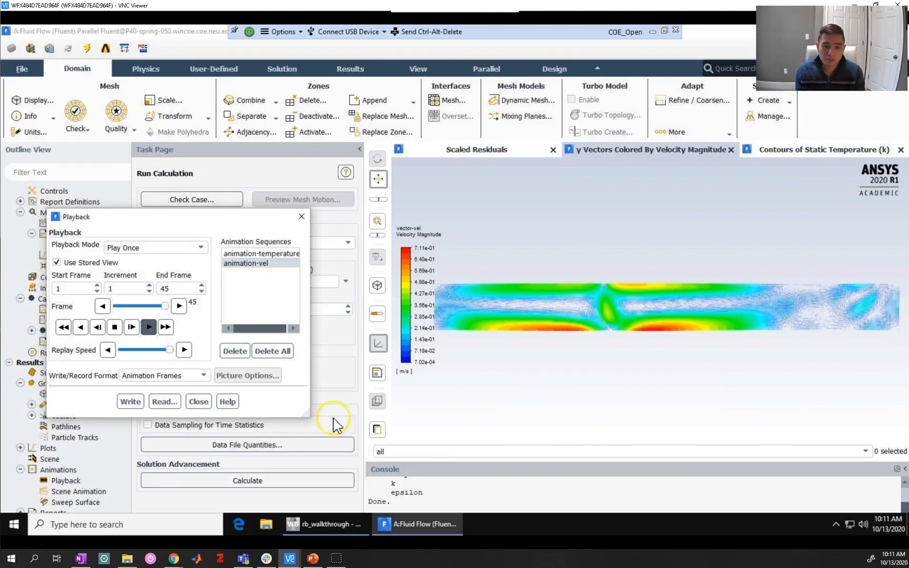
pyautogui.click(200, 402)
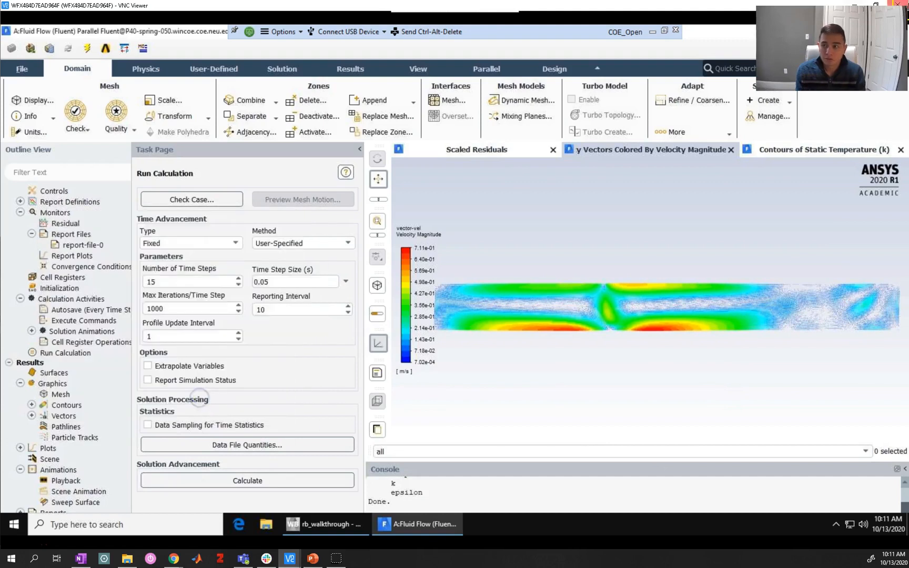
pyautogui.doubleClick(706, 33)
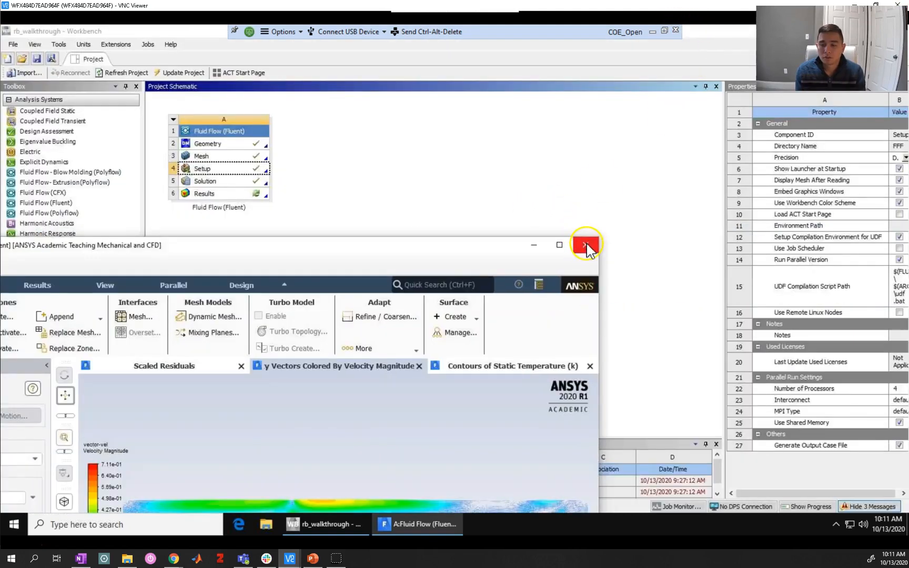
pyautogui.click(585, 245)
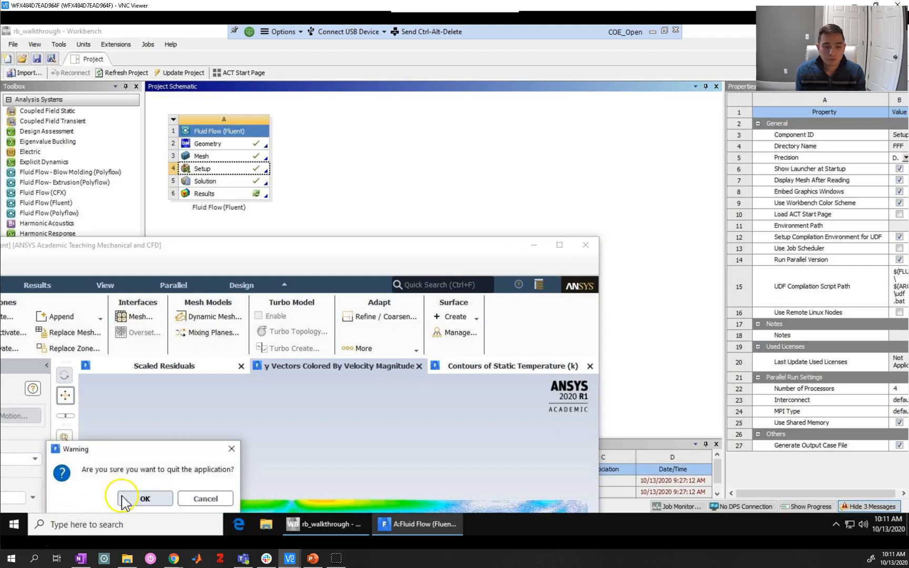
pyautogui.click(205, 498)
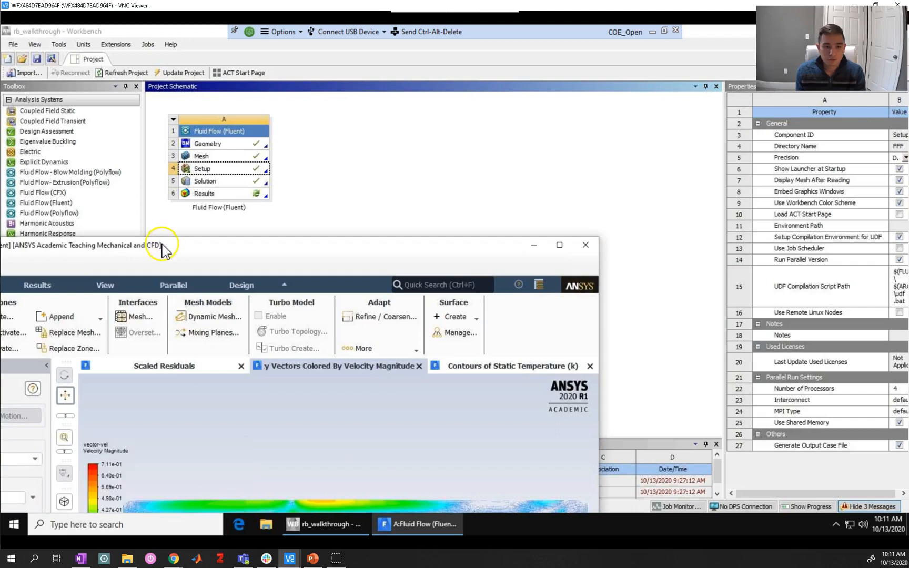
# Save the rb_walkthrough project from within the Fluent session.
pyautogui.moveTo(157, 240); pyautogui.dragTo(524, 163)
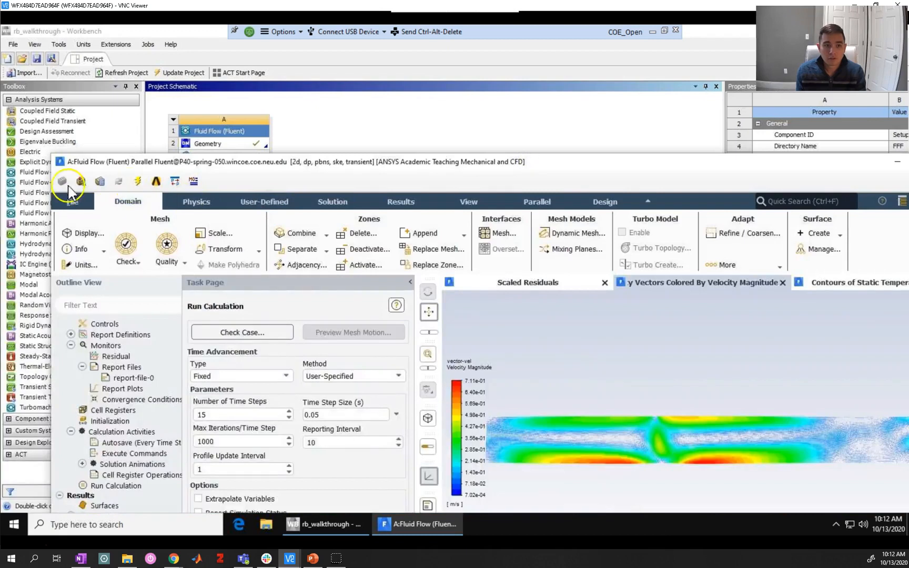
pyautogui.click(68, 203)
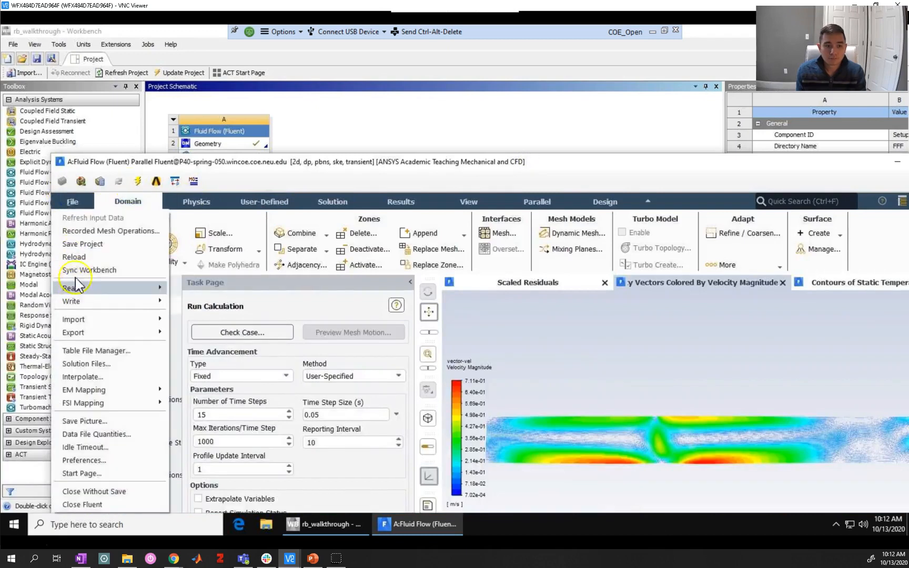
pyautogui.click(83, 243)
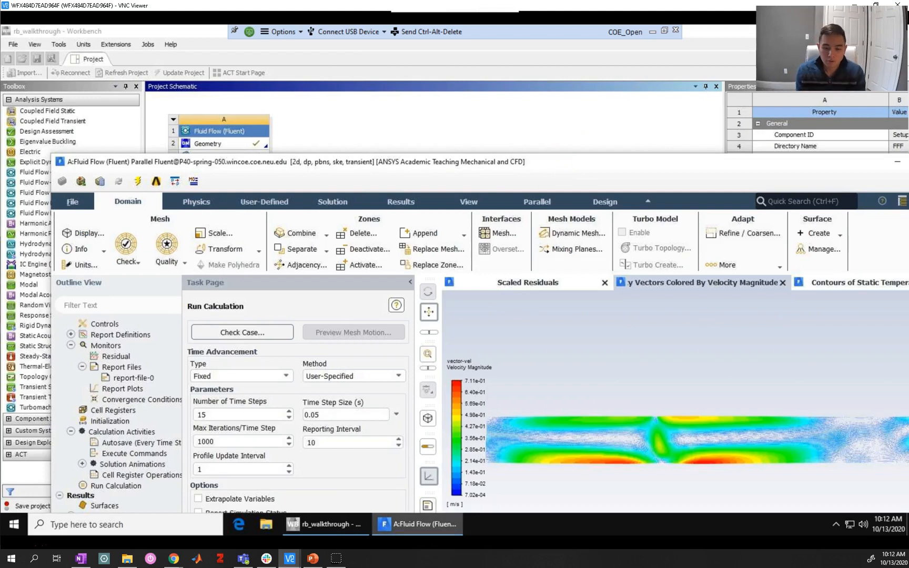
pyautogui.moveTo(415, 524)
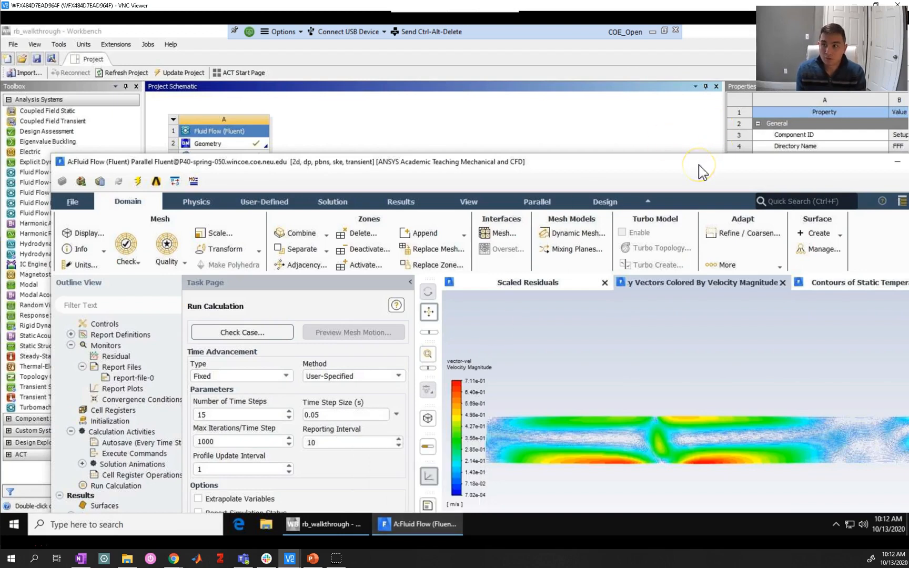
# Quit the Fluent session and return to the Workbench project.
pyautogui.moveTo(623, 167); pyautogui.dragTo(396, 193)
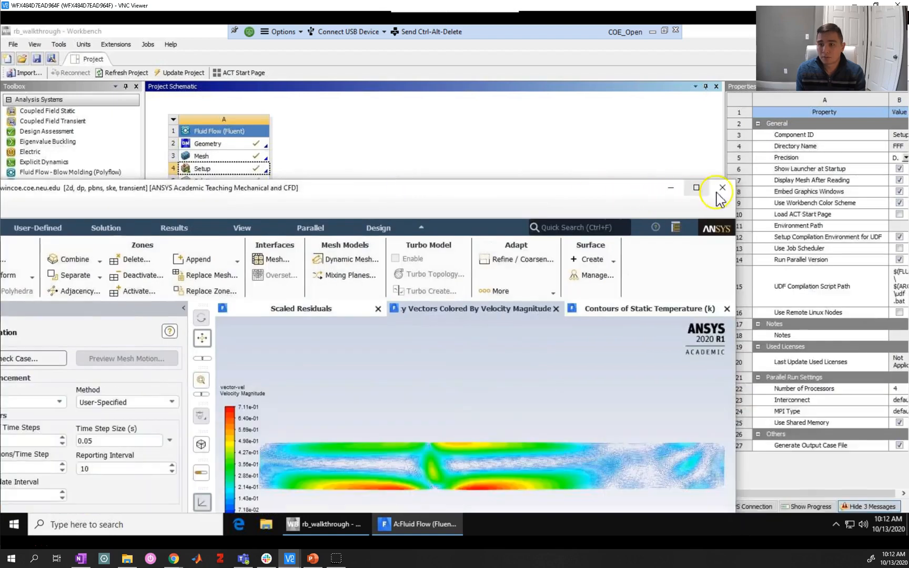
pyautogui.click(722, 187)
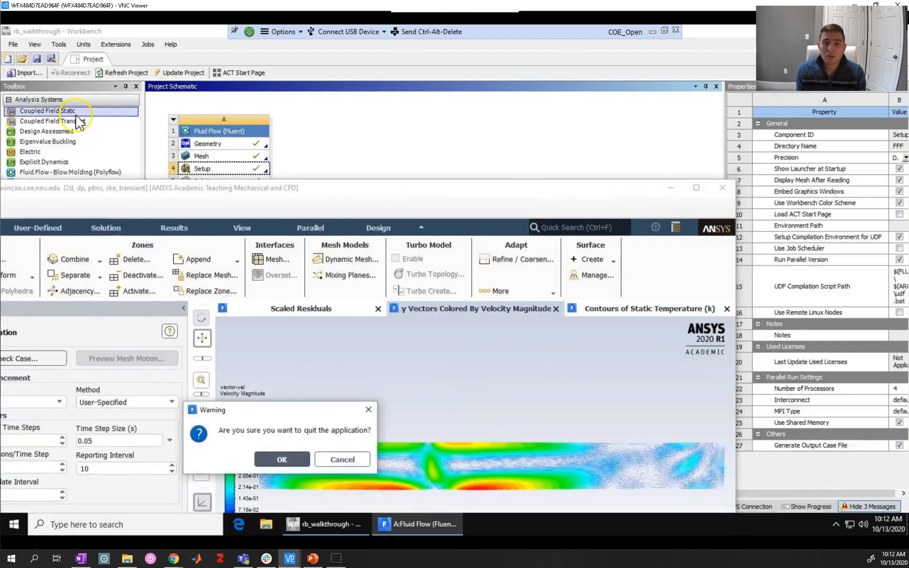
pyautogui.click(282, 459)
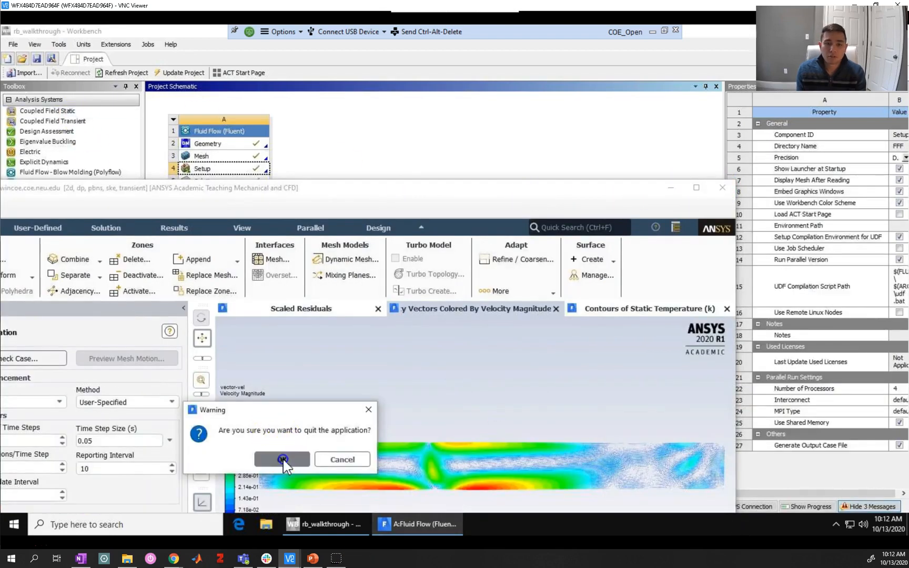
pyautogui.click(13, 45)
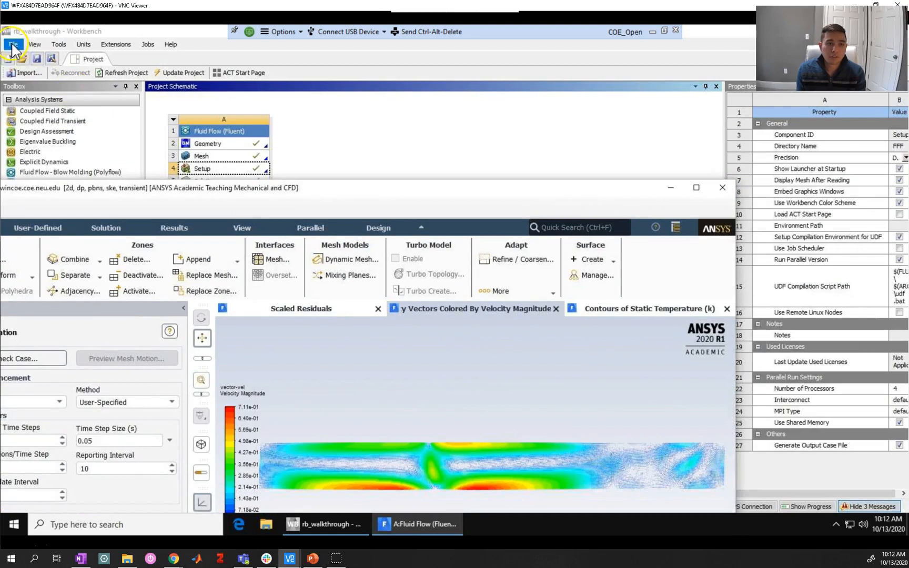
pyautogui.click(722, 187)
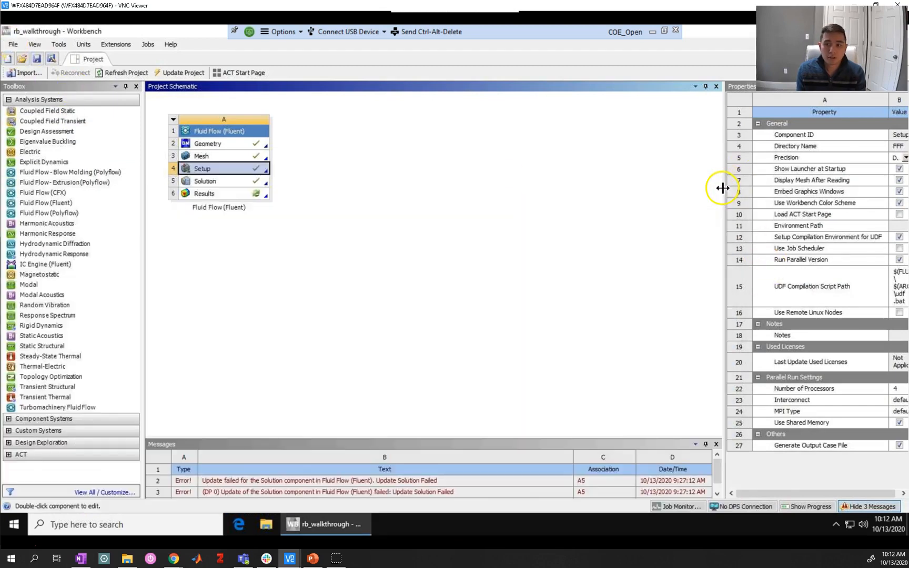
# Start a new Workbench project and add a Fluid Flow (Fluent) analysis system to the schematic.
pyautogui.click(13, 46)
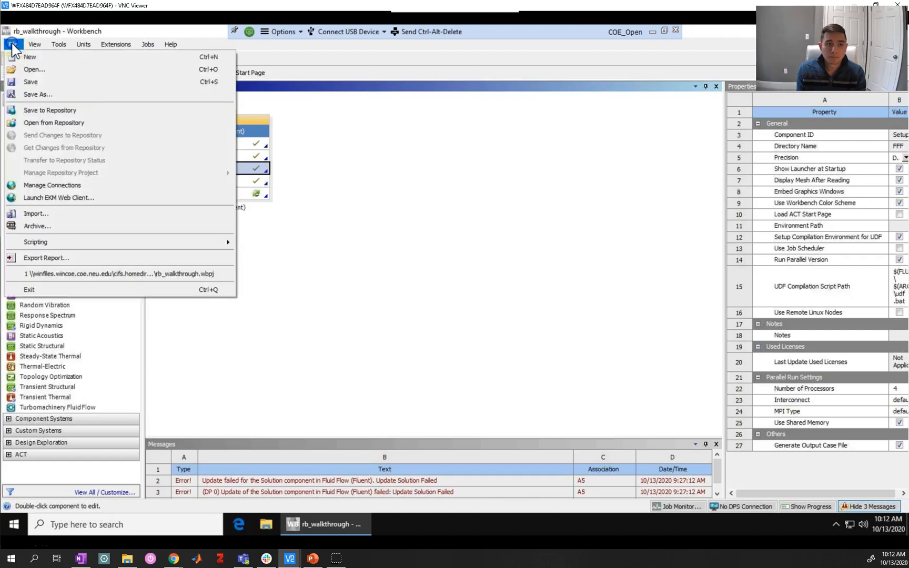
pyautogui.click(19, 56)
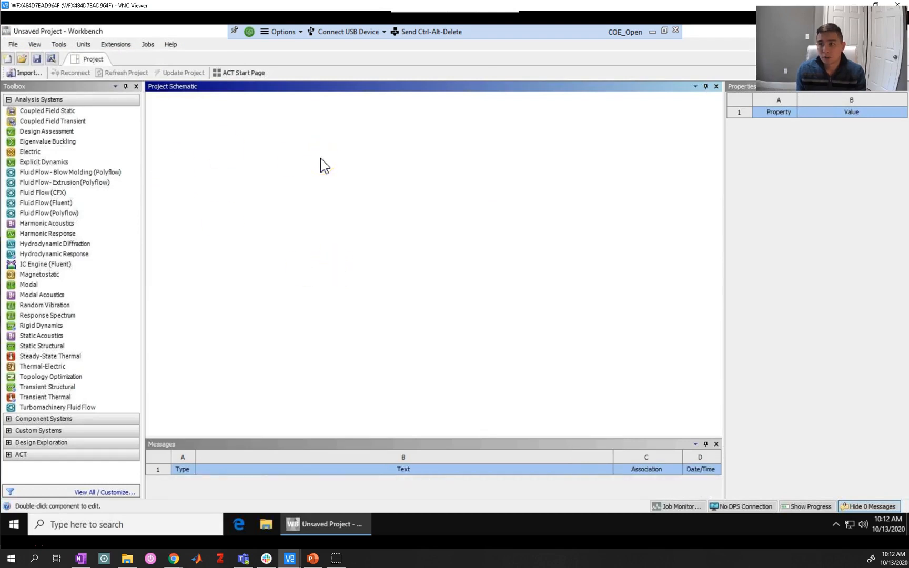
pyautogui.click(59, 206)
pyautogui.doubleClick(59, 205)
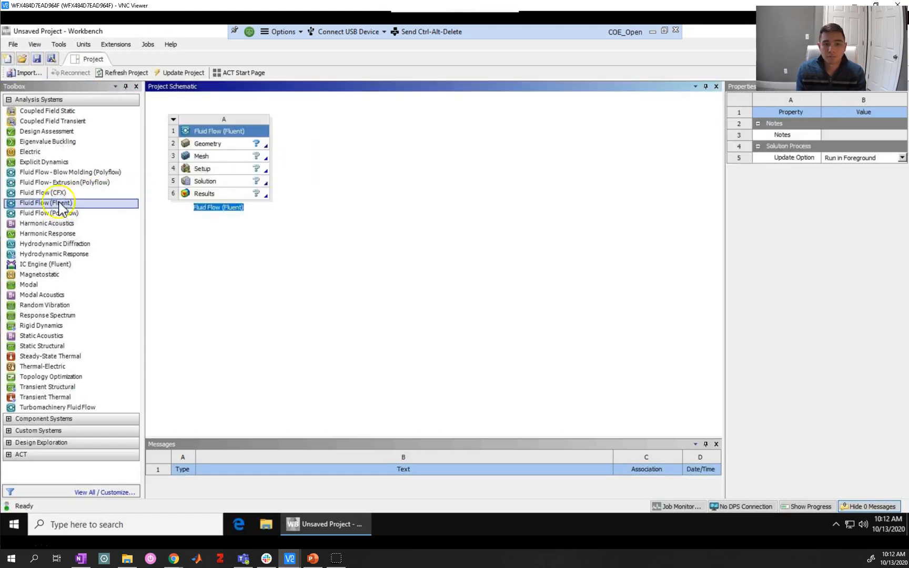
# Set the Analysis Type of the fluid flow system's Geometry component to 2D.
pyautogui.click(225, 144)
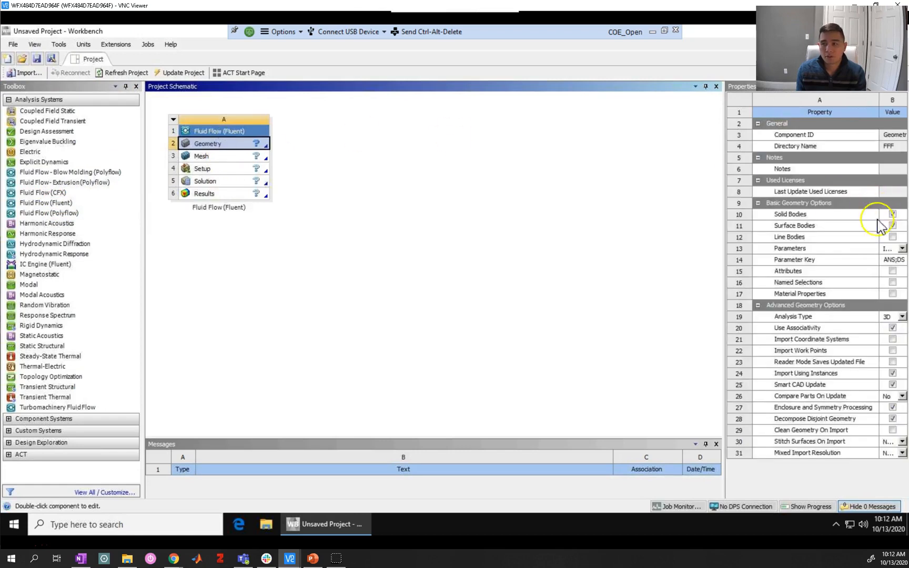
pyautogui.click(892, 319)
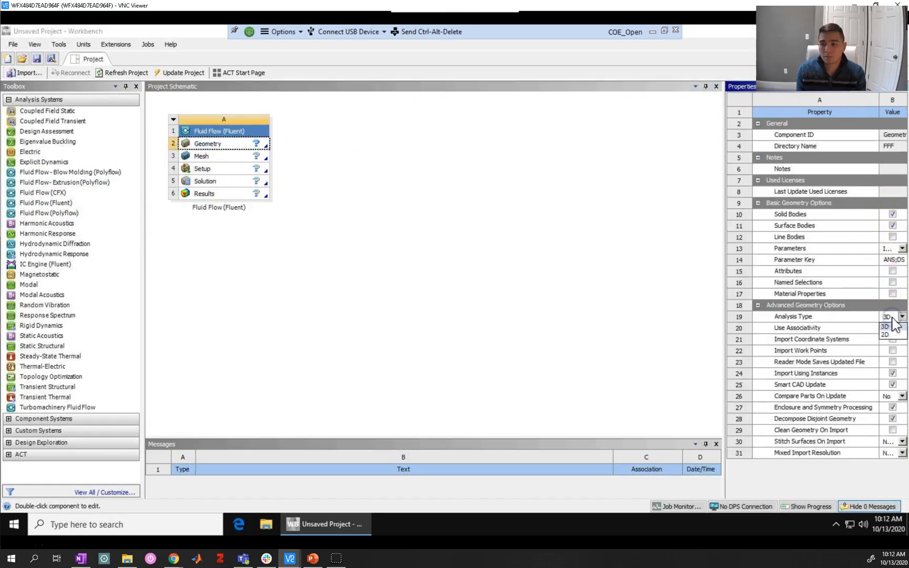
pyautogui.click(888, 335)
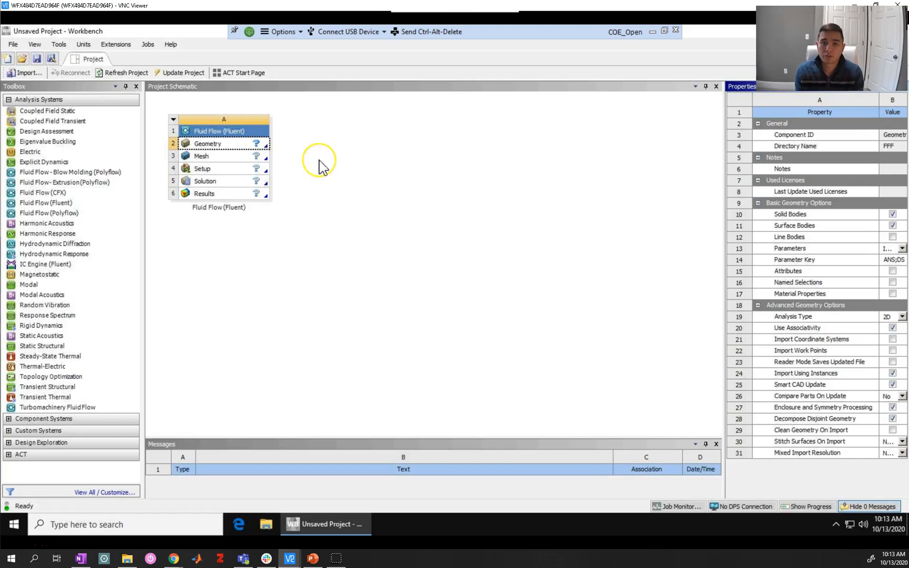
# Create a new DesignModeler geometry for the fluid flow system's Geometry component.
pyautogui.click(226, 146)
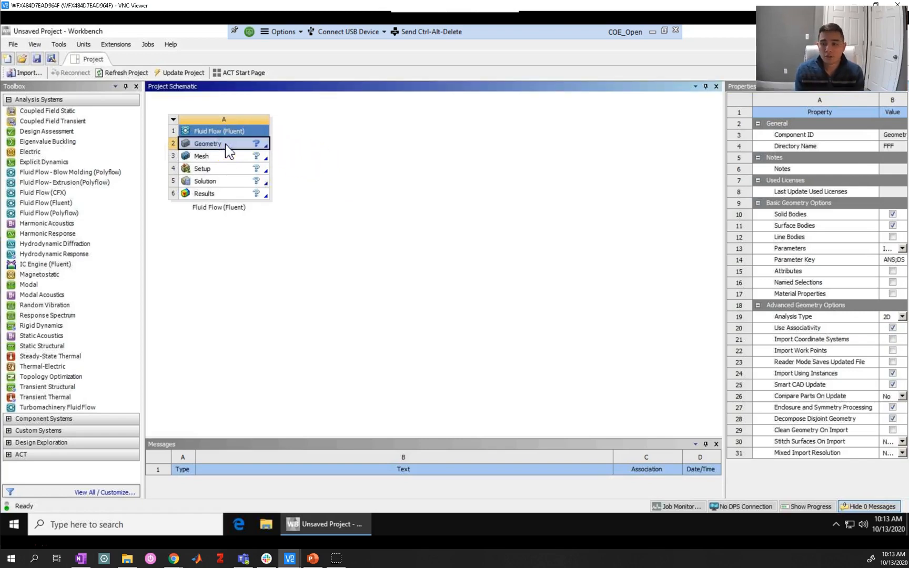
pyautogui.rightClick(227, 146)
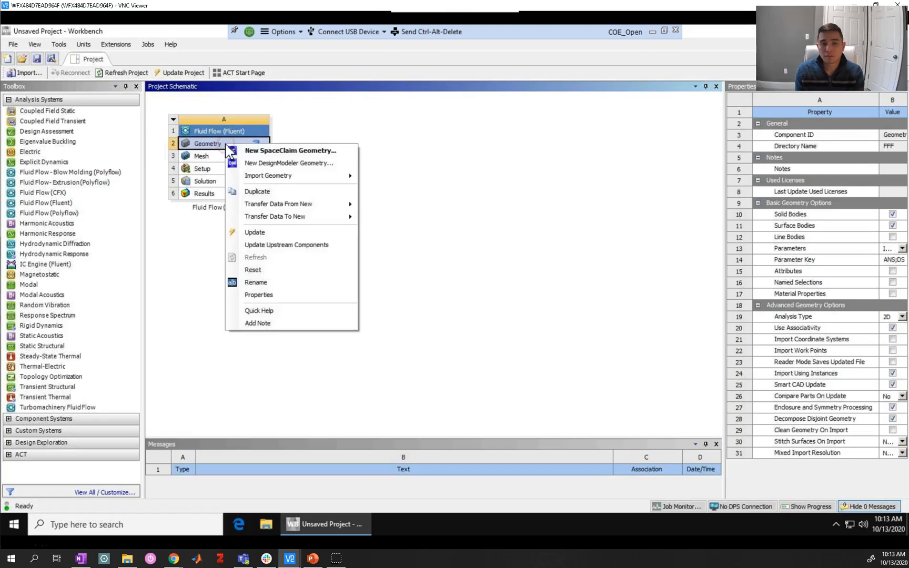
pyautogui.click(275, 163)
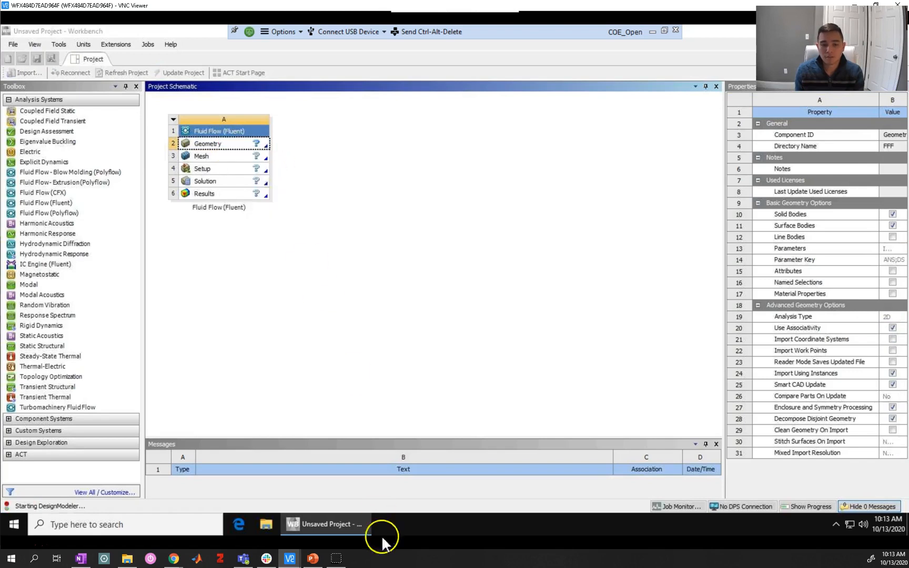
# Switch to PowerPoint and add Geometry slide bullets: "Create a rectangle with one corner on the origin.", "Height of 0.02 m" and "Width of 0.2 m".
pyautogui.hotkey('alt', 'Tab')
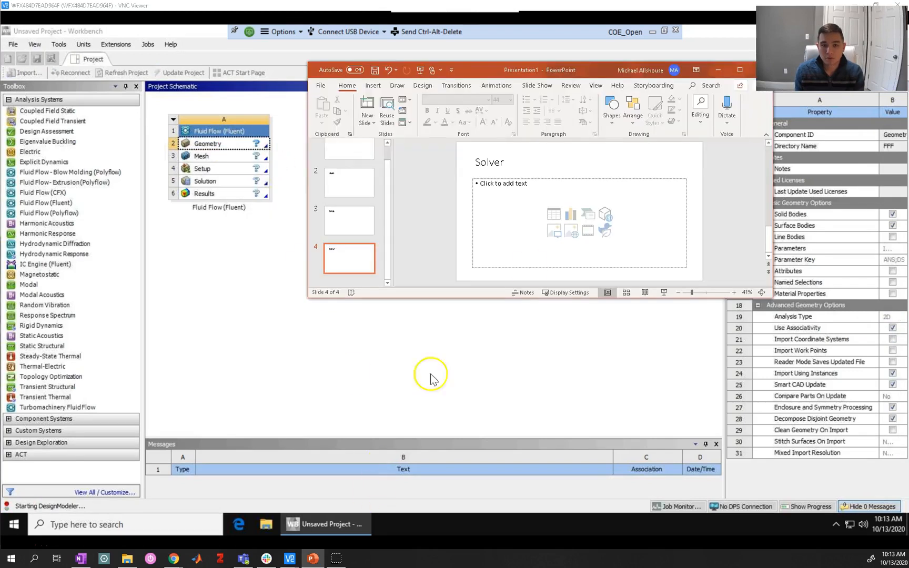
pyautogui.scroll(1, 337, 179)
pyautogui.click(350, 164)
pyautogui.click(569, 204)
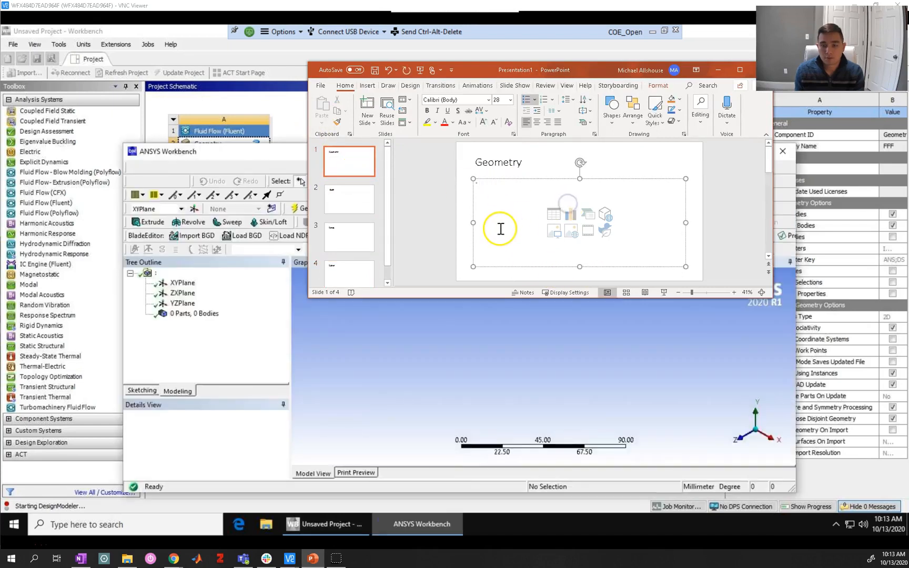
pyautogui.write('Create a')
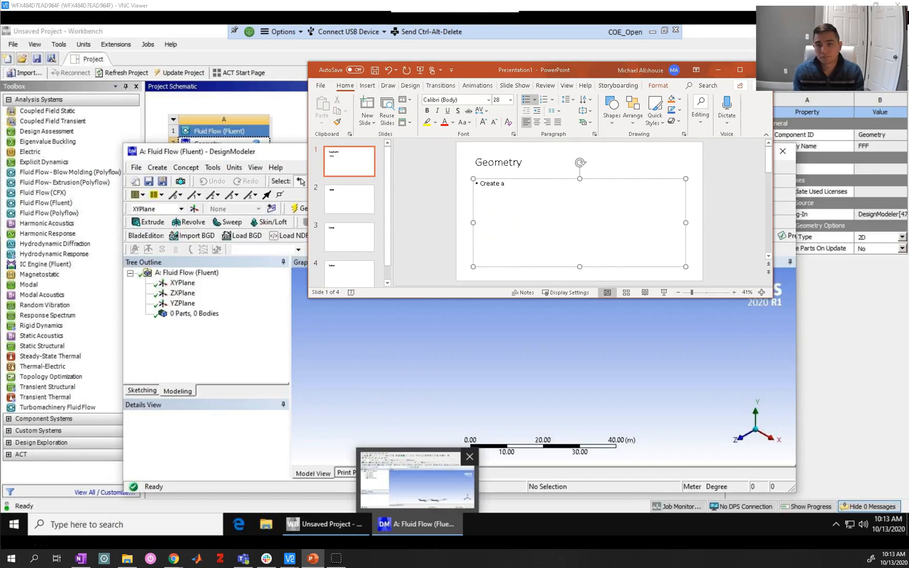
pyautogui.write(' rectangle with one corner on the origin.')
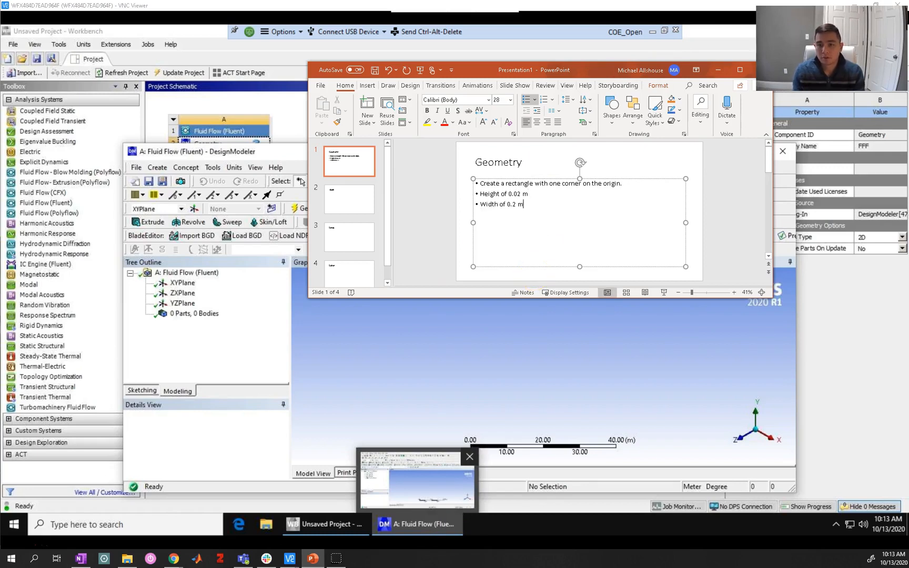
# Switch to DesignModeler and sketch a rectangle about 14.7 m by 5 m on the XYPlane, with its lower-left corner on the origin.
pyautogui.click(275, 154)
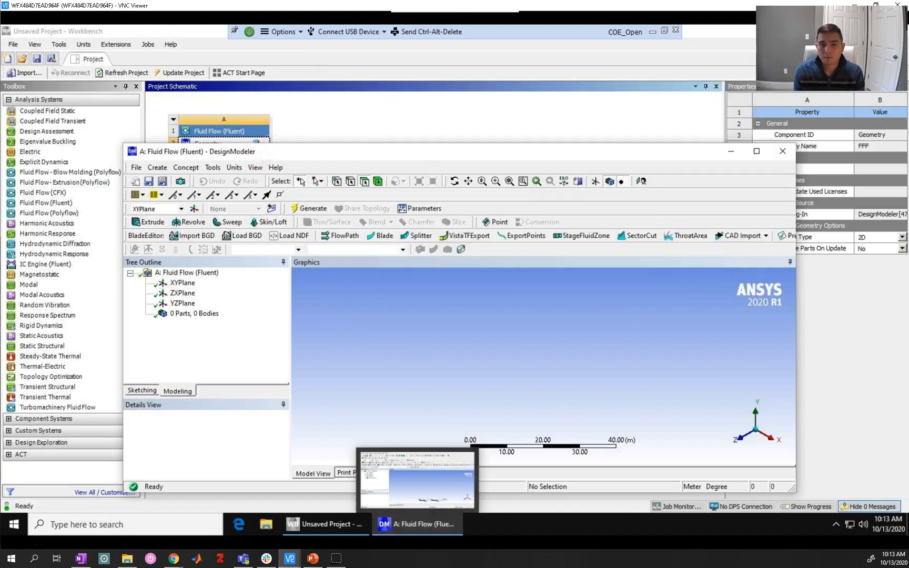
pyautogui.click(756, 152)
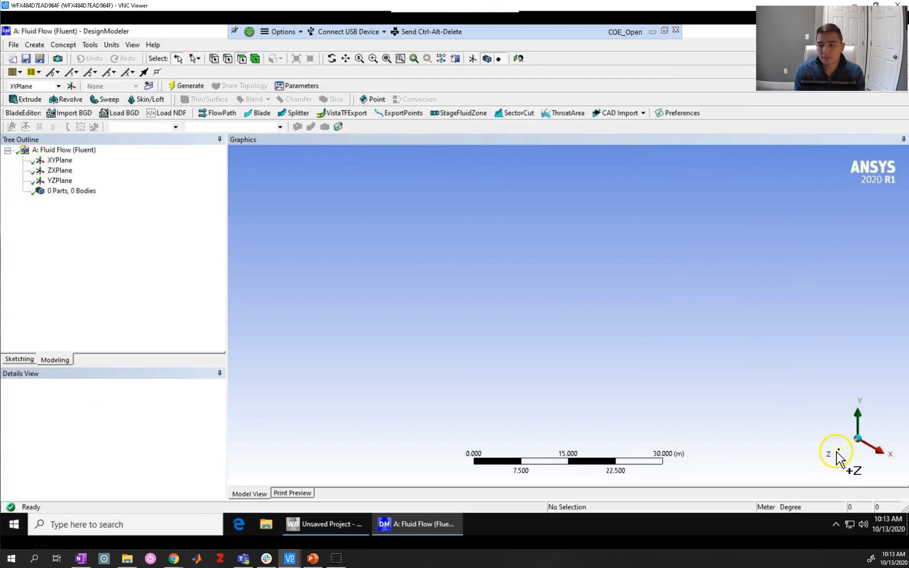
pyautogui.click(837, 457)
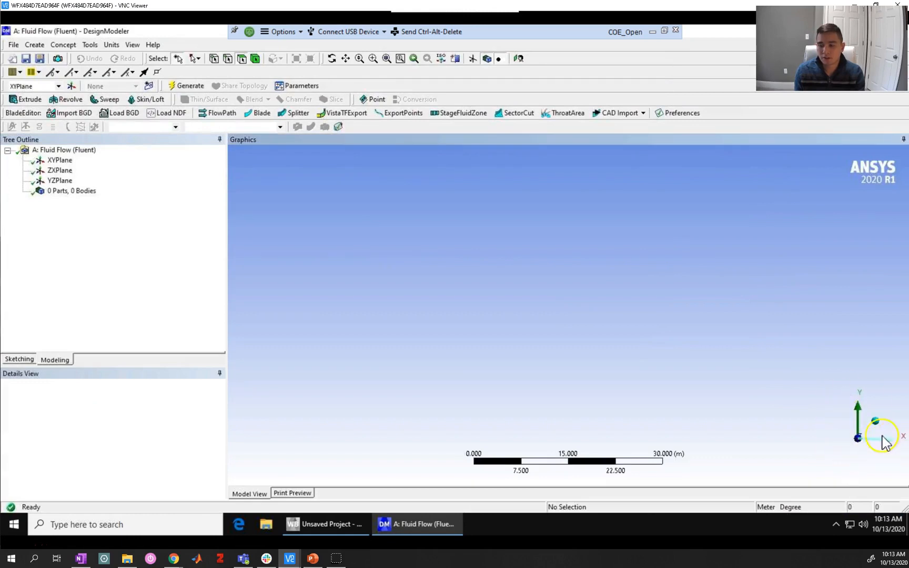
pyautogui.click(60, 164)
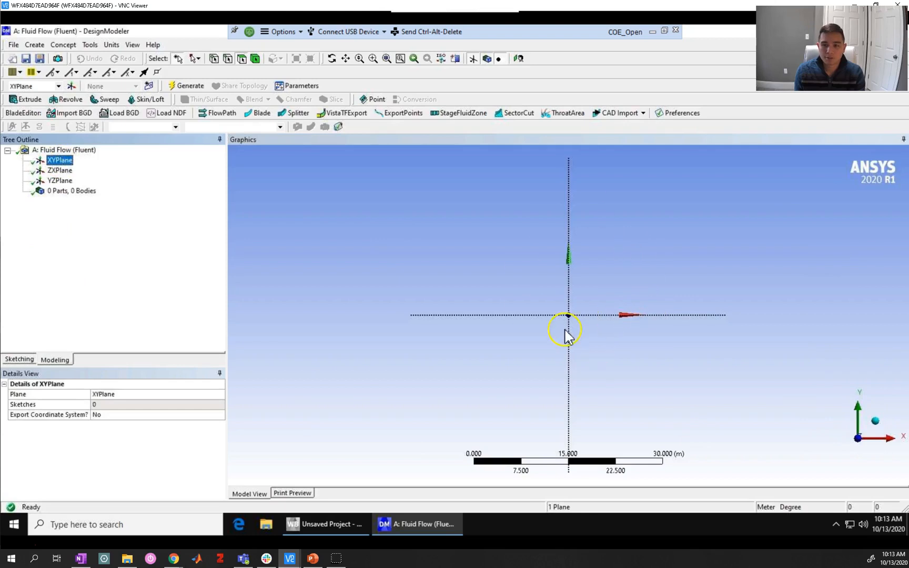
pyautogui.click(18, 359)
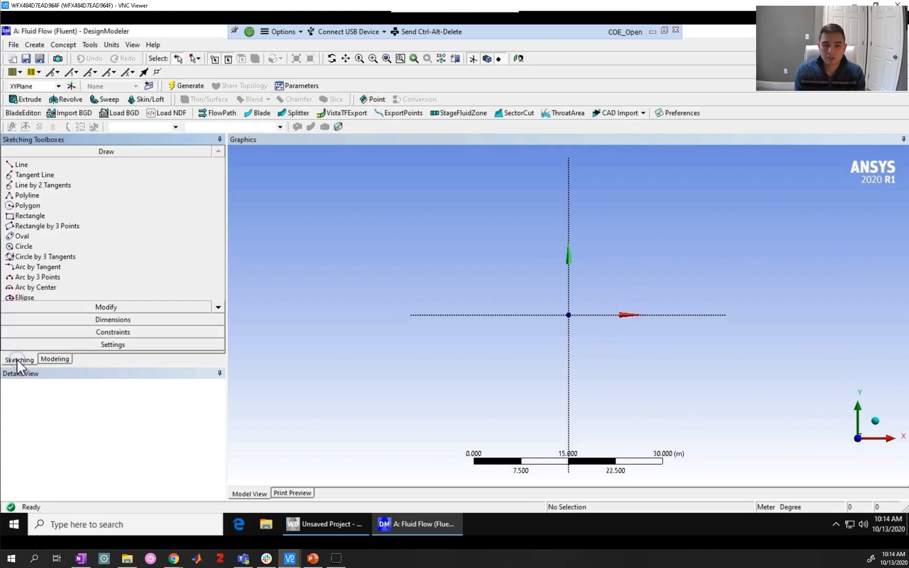
pyautogui.click(29, 215)
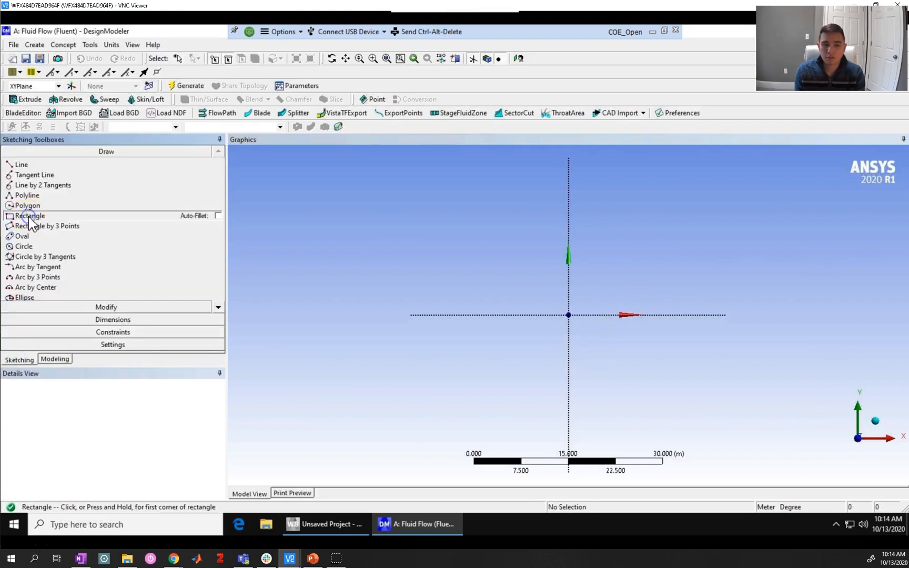
pyautogui.click(569, 314)
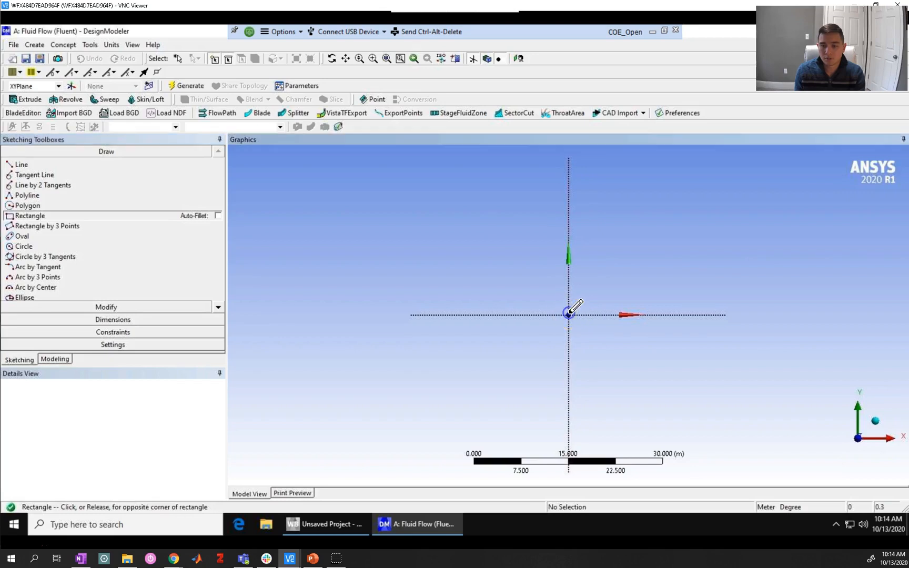
pyautogui.click(662, 282)
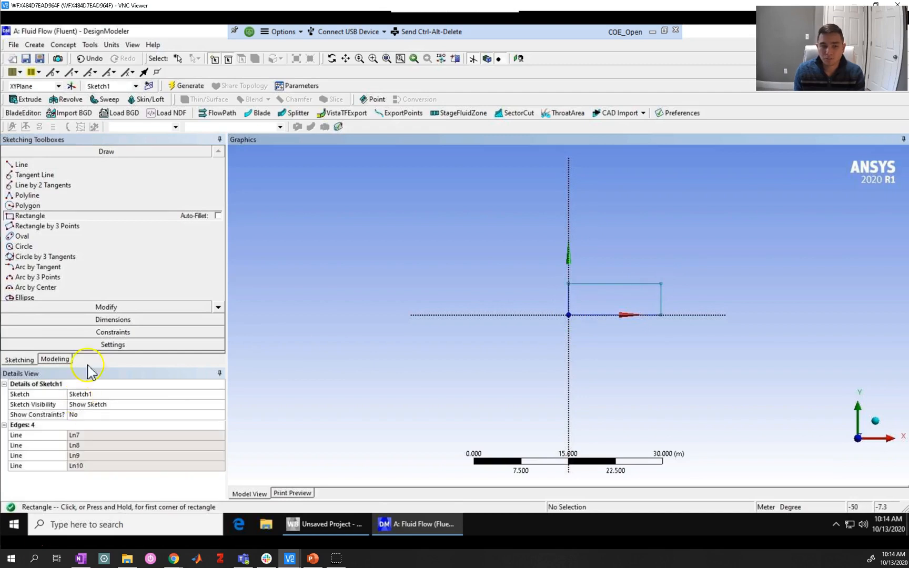
# Add a General dimension to the rectangle's left edge and another to its top edge.
pyautogui.click(116, 320)
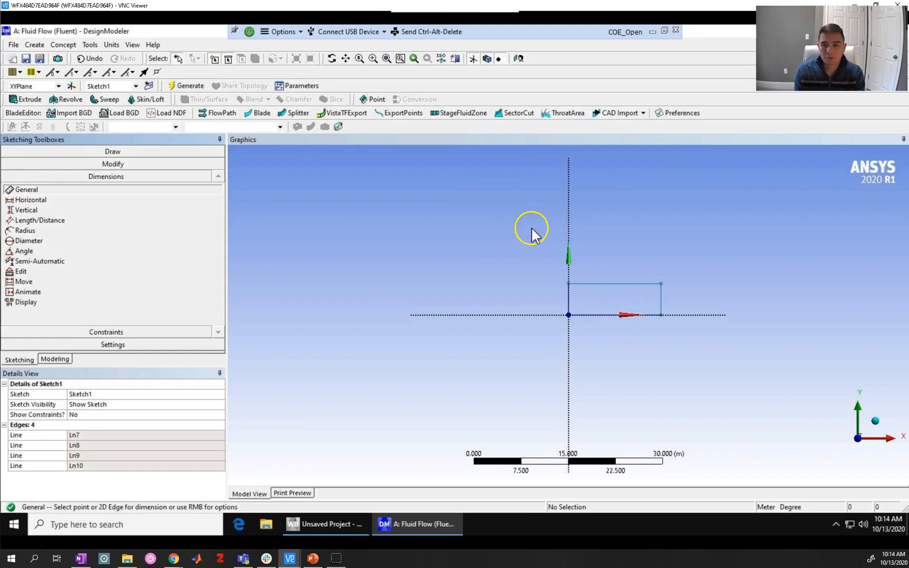
pyautogui.click(569, 304)
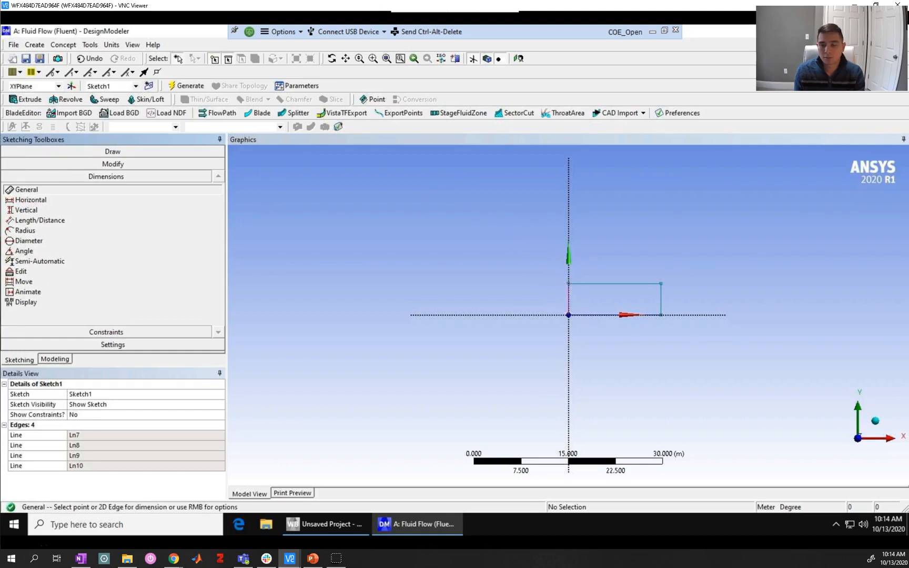
pyautogui.click(557, 300)
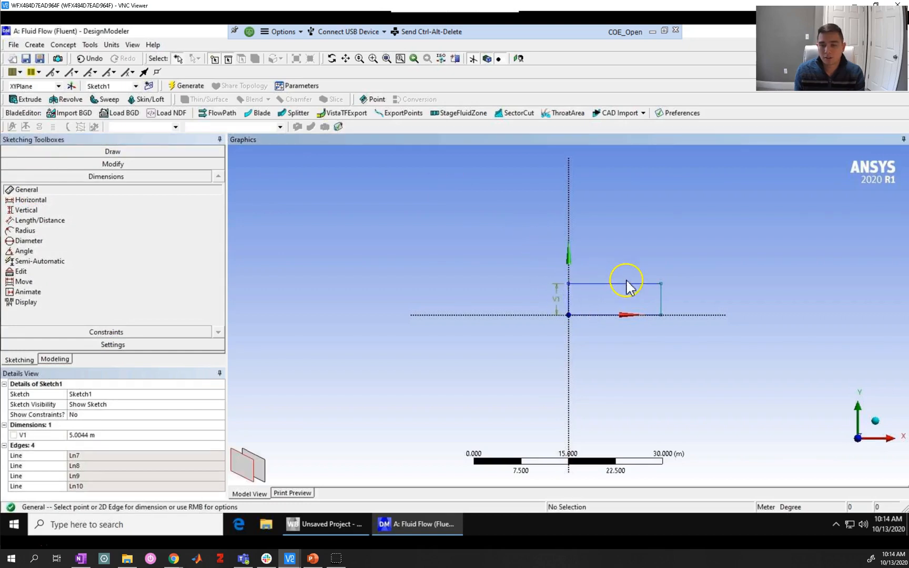
pyautogui.click(625, 284)
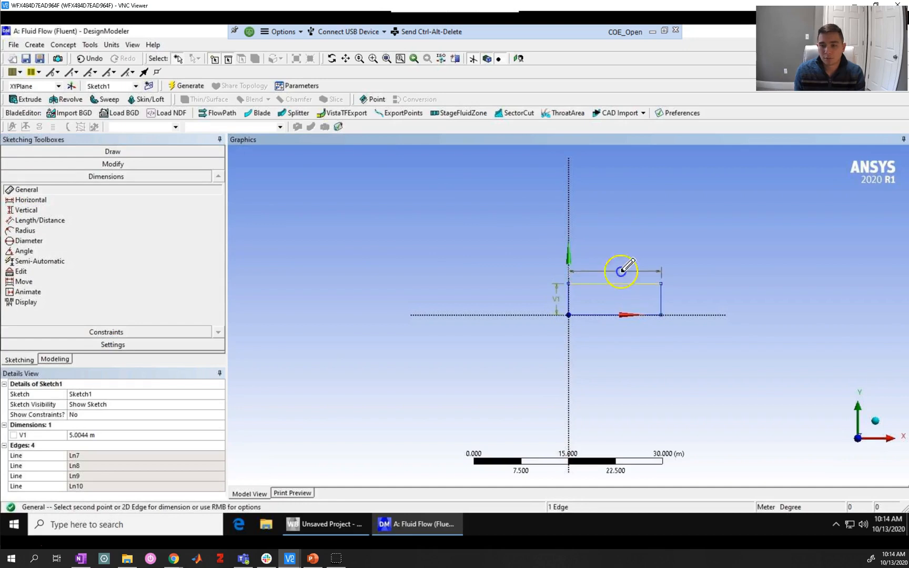
pyautogui.click(623, 270)
# Set the rectangle's vertical dimension V1 to 0.02 m and its horizontal dimension H2 to 0.2 m.
pyautogui.click(79, 445)
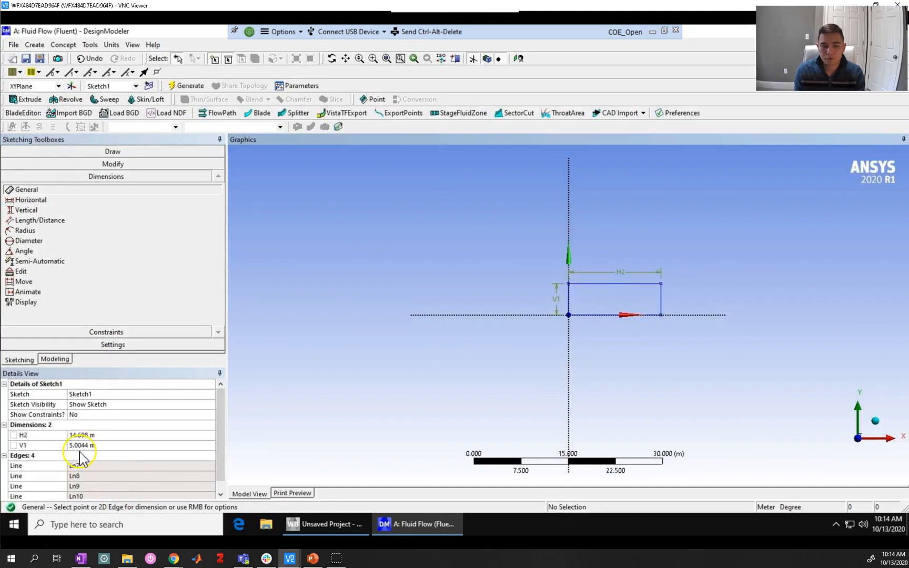
pyautogui.click(80, 445)
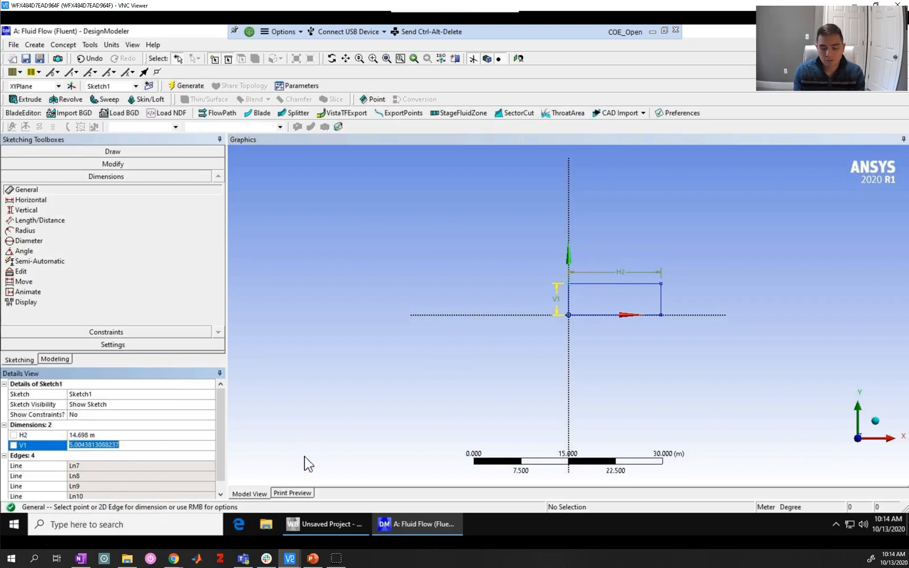
pyautogui.write('0.02')
pyautogui.press('Return')
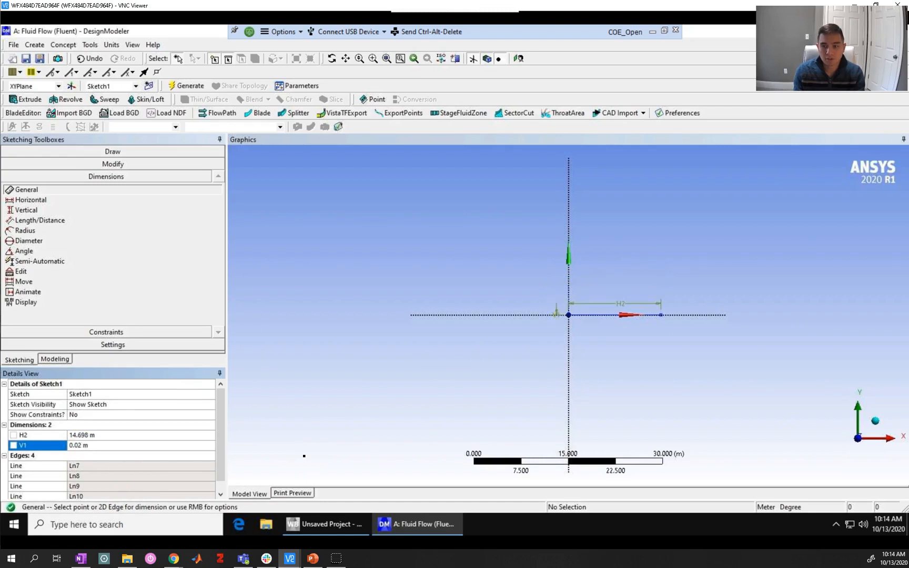
pyautogui.click(83, 435)
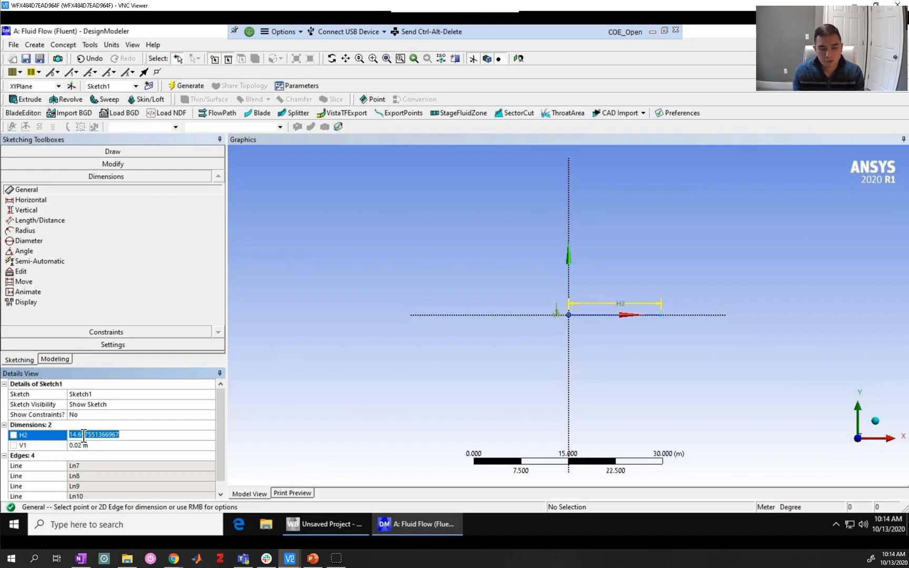
pyautogui.write('0.2')
pyautogui.press('Return')
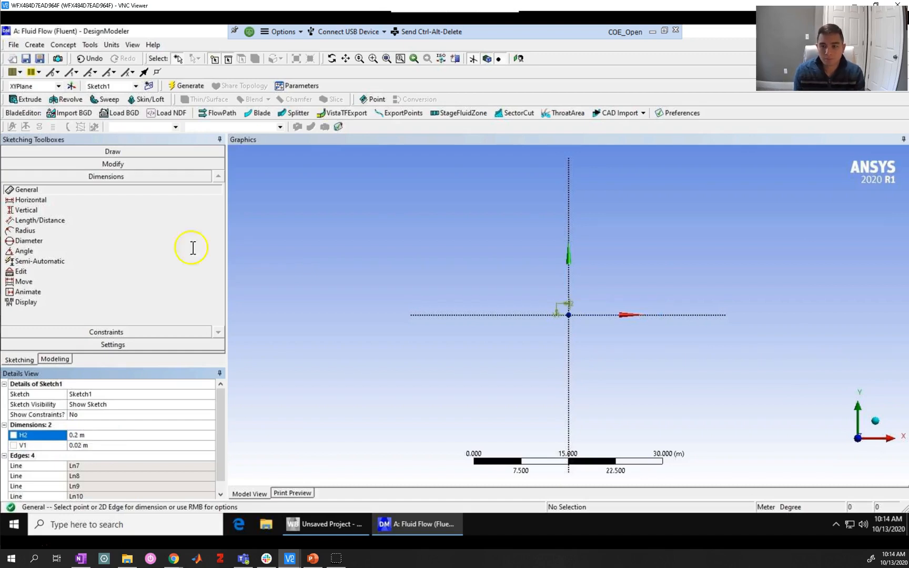
# Move the V1 dimension to within the rectangle's width and the H2 dimension to just below its bottom edge.
pyautogui.click(386, 58)
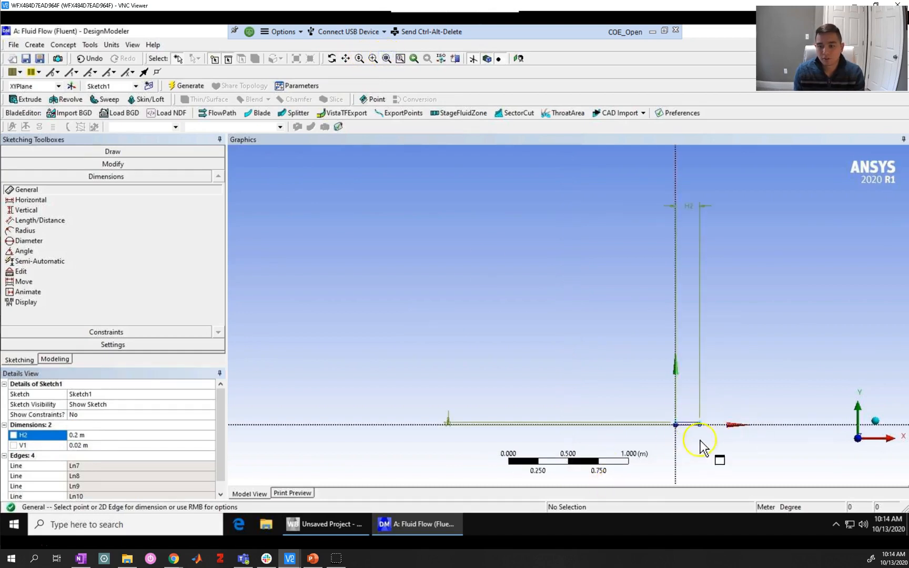
pyautogui.click(24, 282)
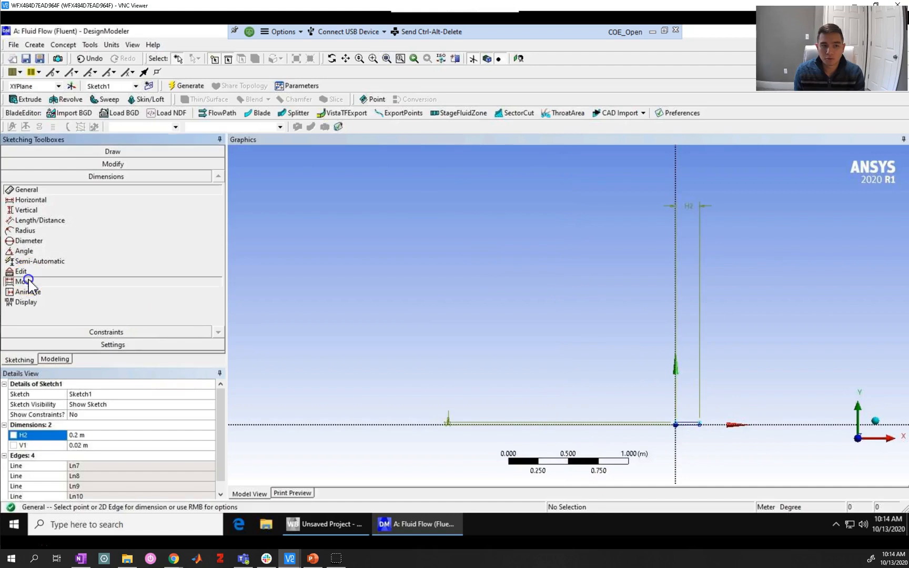
pyautogui.click(447, 423)
pyautogui.click(683, 415)
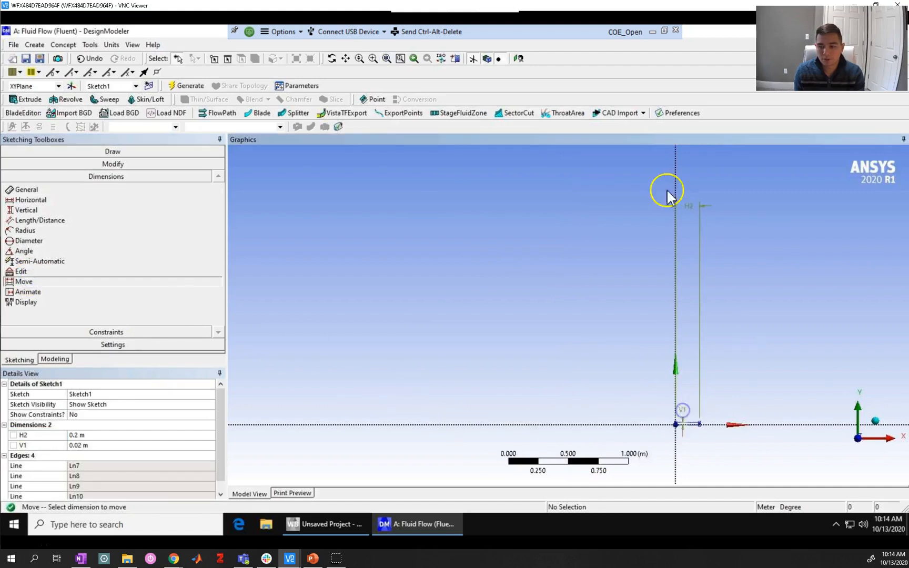
pyautogui.click(691, 203)
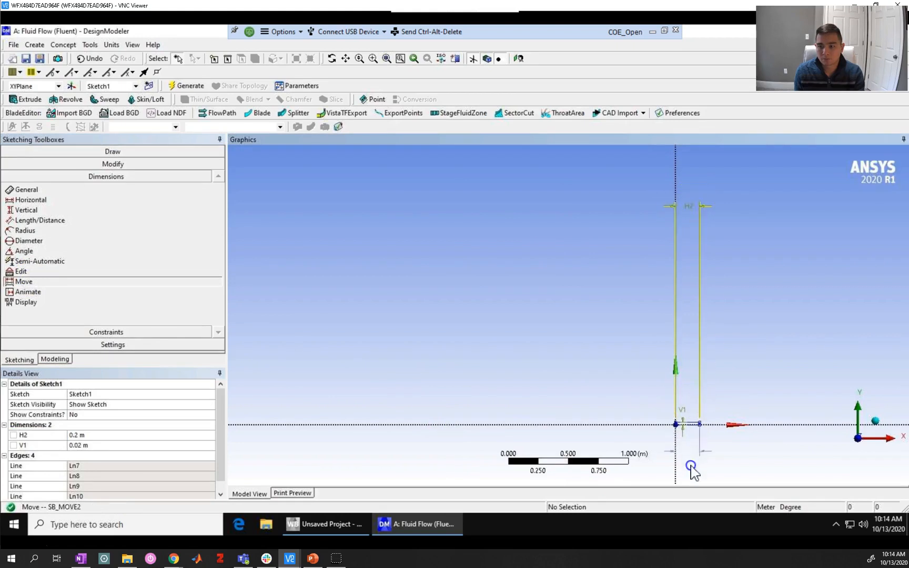
pyautogui.click(683, 424)
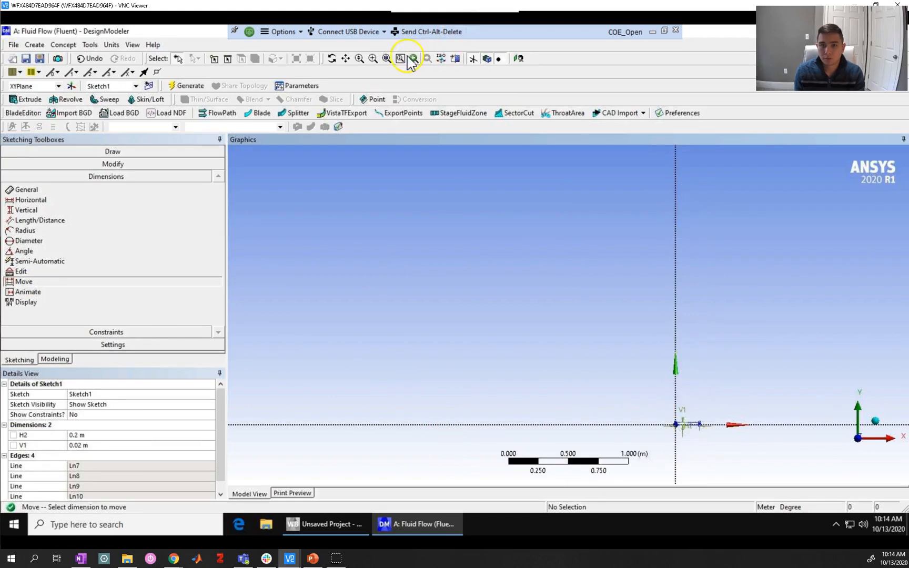
pyautogui.click(385, 60)
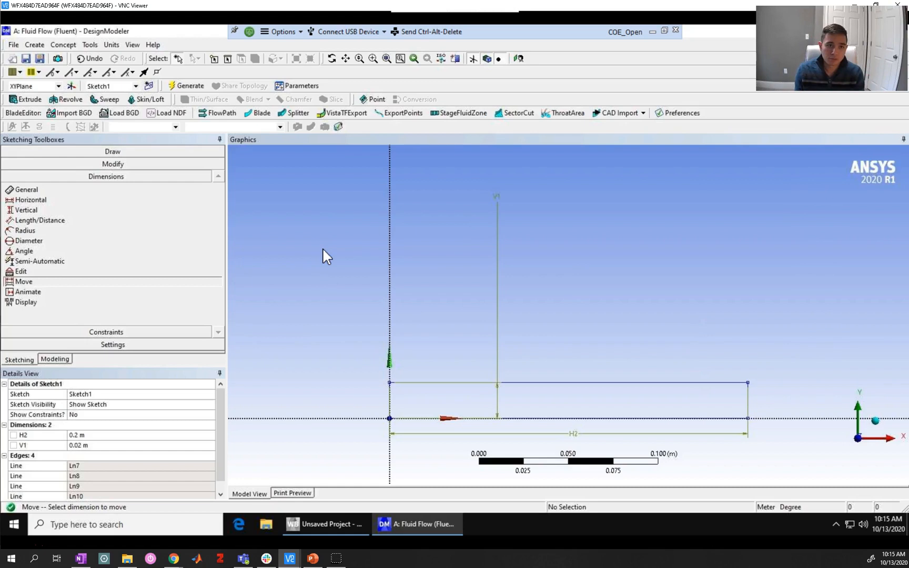
# Save the project as rb_walkthrough_2 in the Tutorial 3 rb_walkthrough folder and display the Workbench progress list.
pyautogui.click(13, 45)
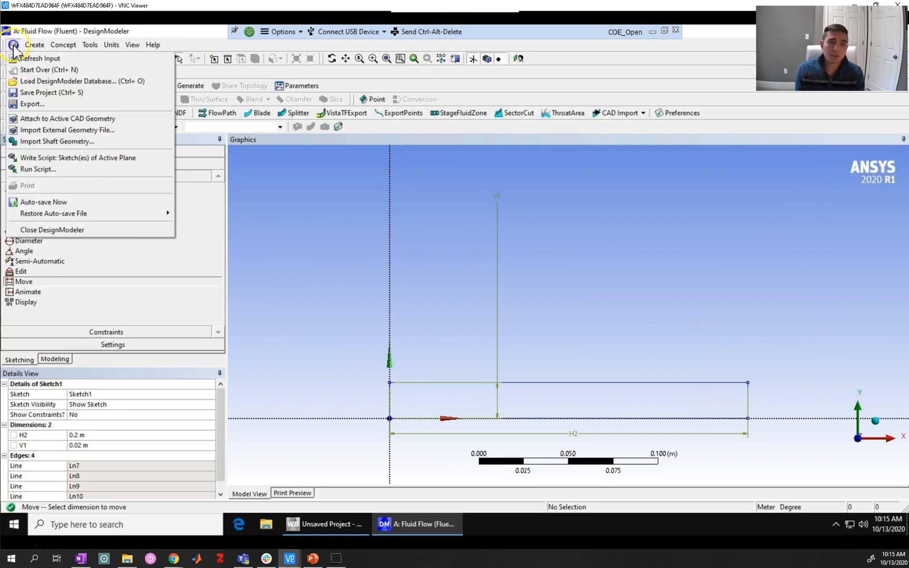
pyautogui.click(38, 93)
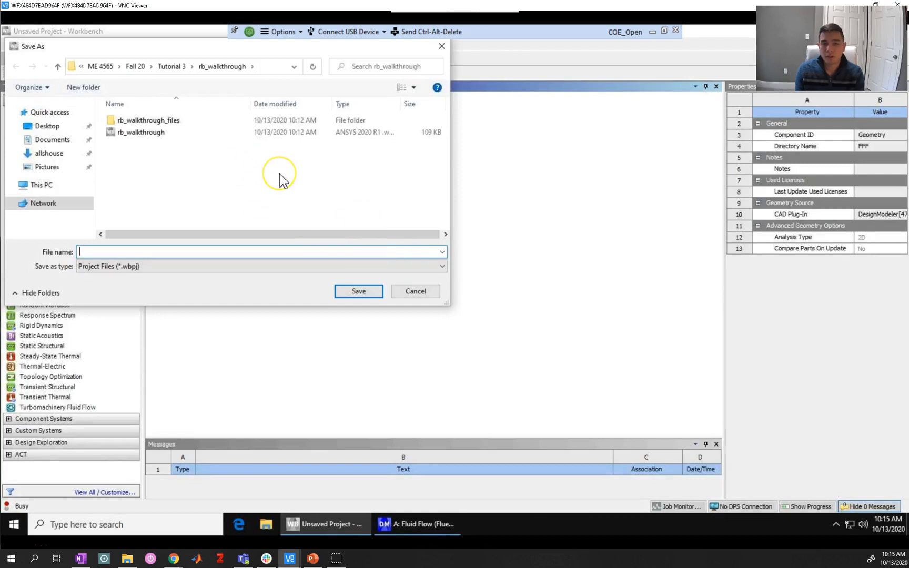
pyautogui.click(173, 66)
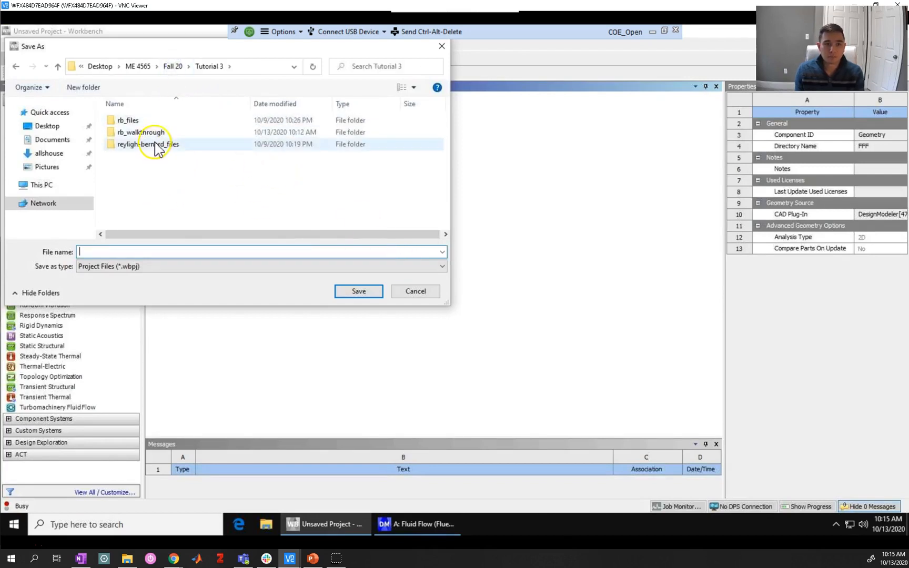
pyautogui.doubleClick(152, 133)
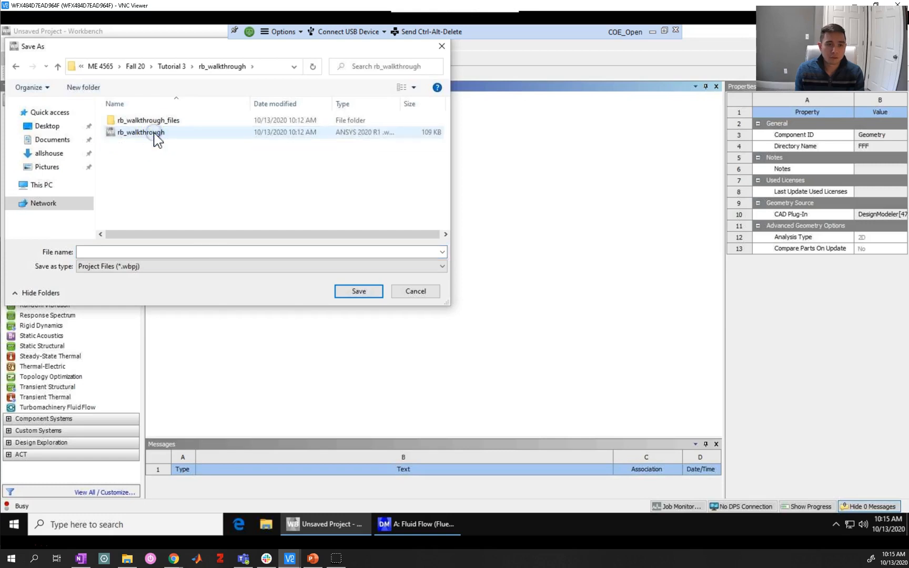
pyautogui.click(144, 134)
pyautogui.click(144, 253)
pyautogui.click(144, 252)
pyautogui.write('_2')
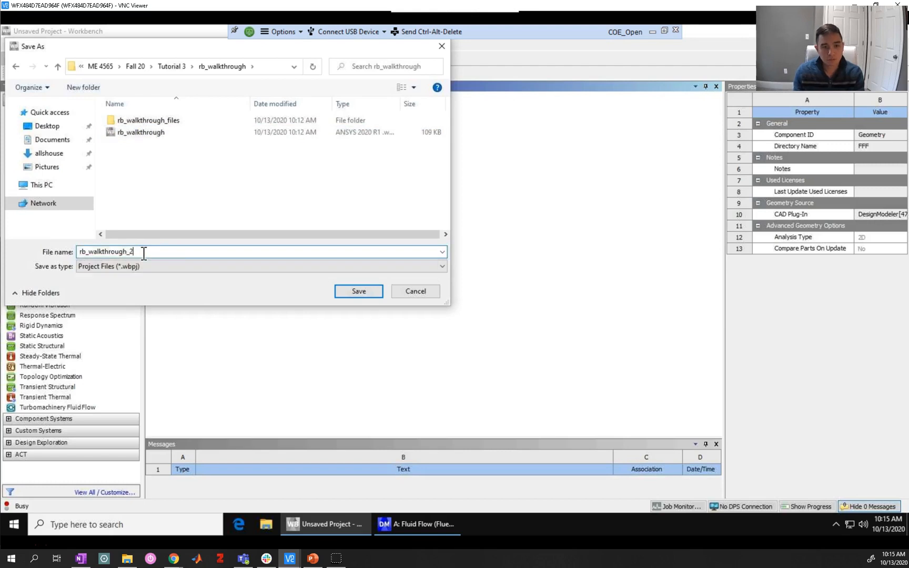
pyautogui.press('Return')
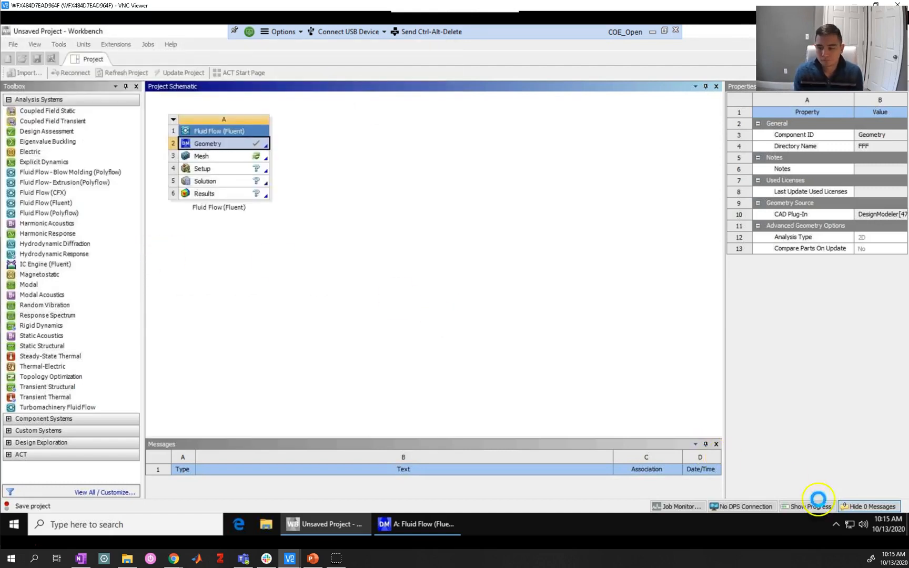
pyautogui.click(814, 507)
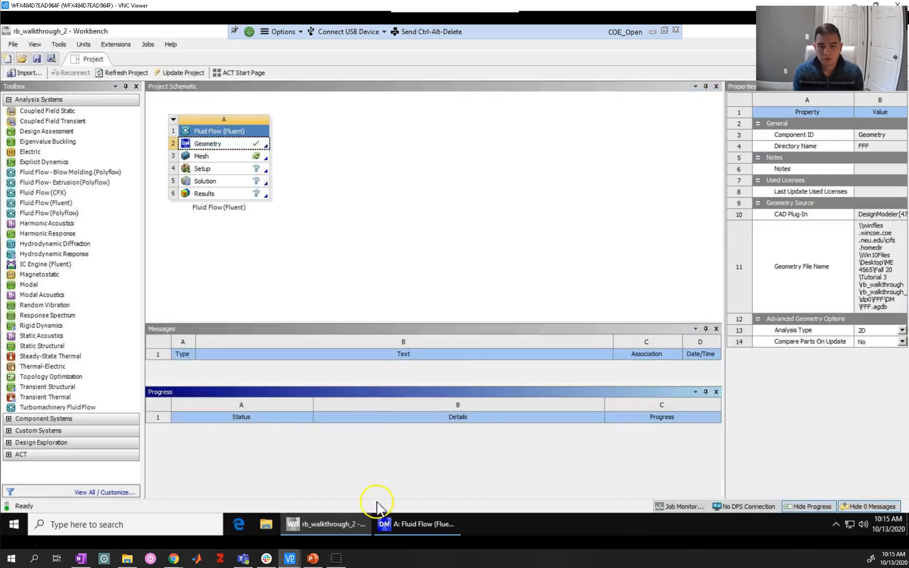
pyautogui.click(332, 526)
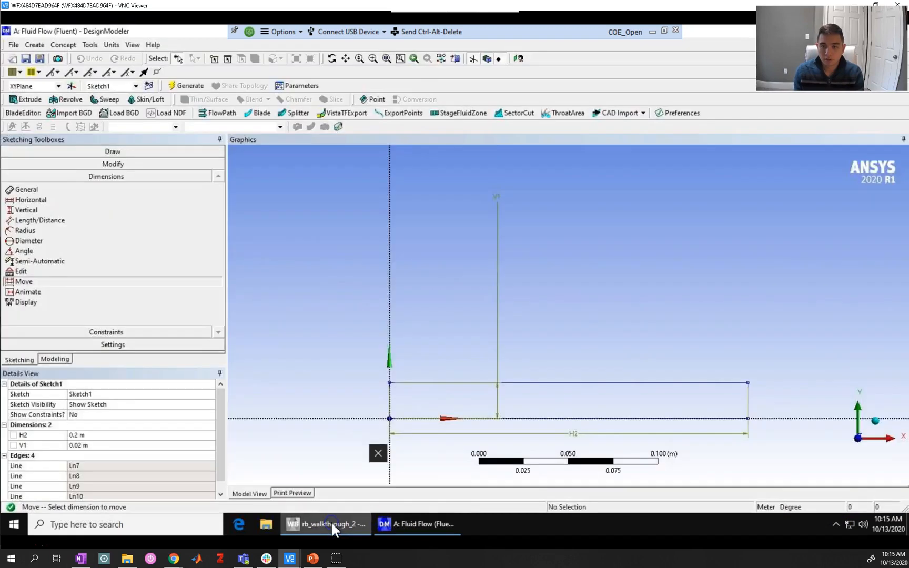
# Close DesignModeler, return to the Workbench project and open the Fluid Flow system's Mesh component in Meshing.
pyautogui.doubleClick(723, 33)
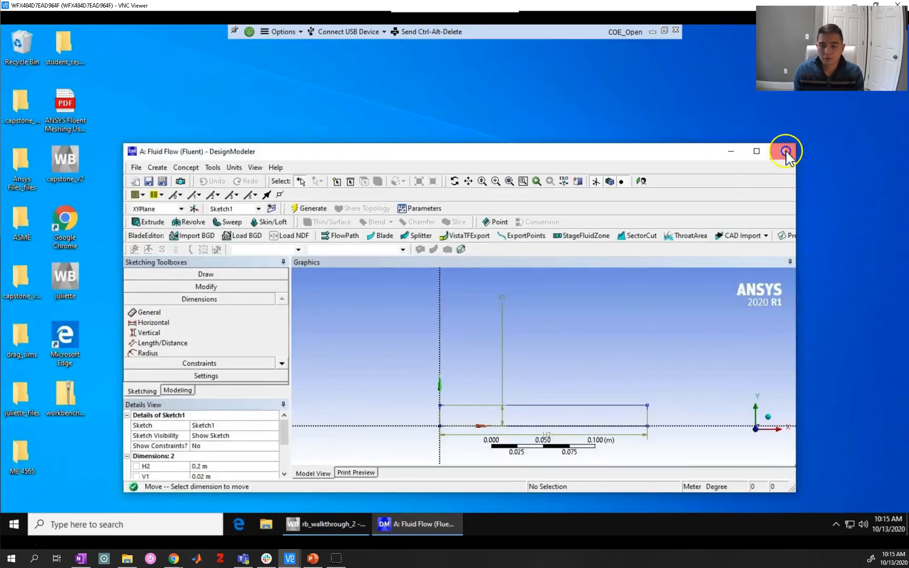
pyautogui.click(786, 151)
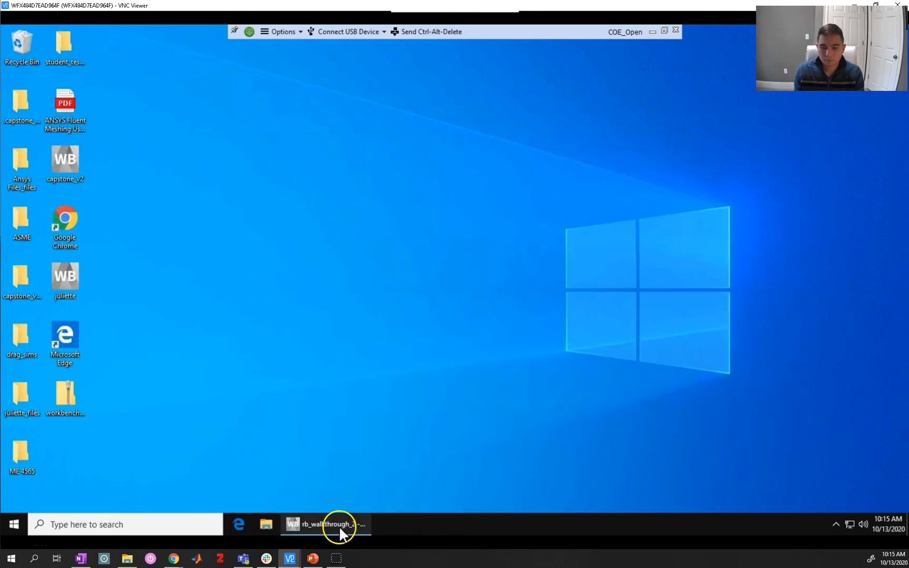
pyautogui.click(338, 526)
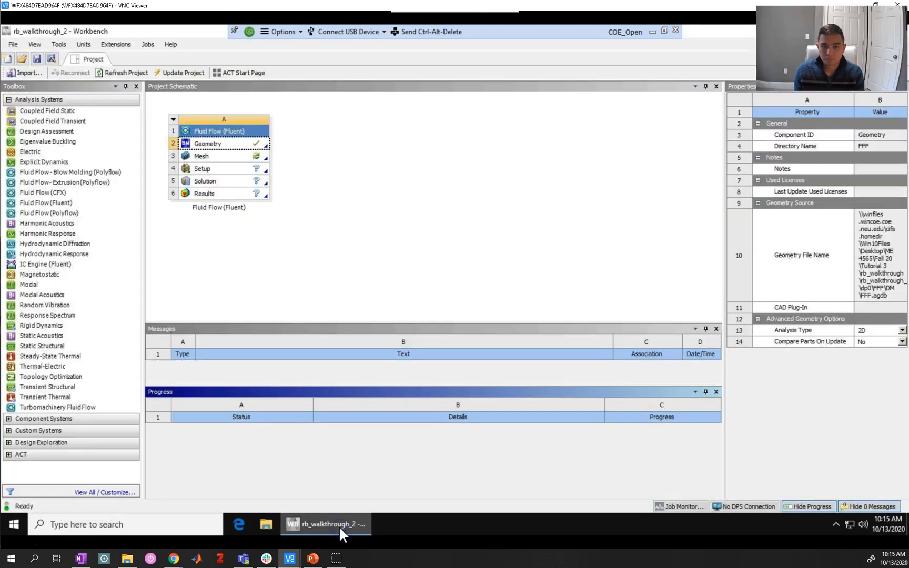
pyautogui.click(227, 159)
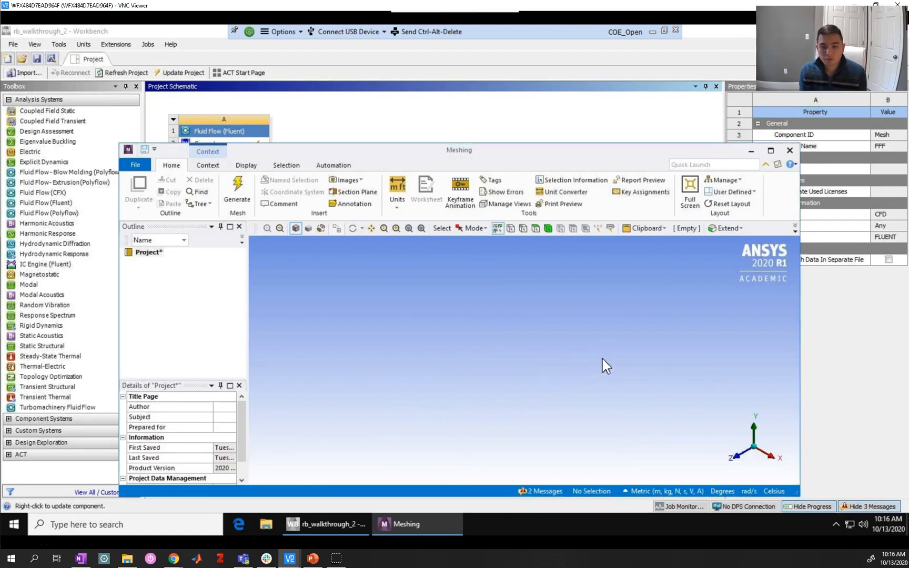
# Display the Workbench messages list and enlarge it to examine the geometry attachment errors.
pyautogui.click(860, 508)
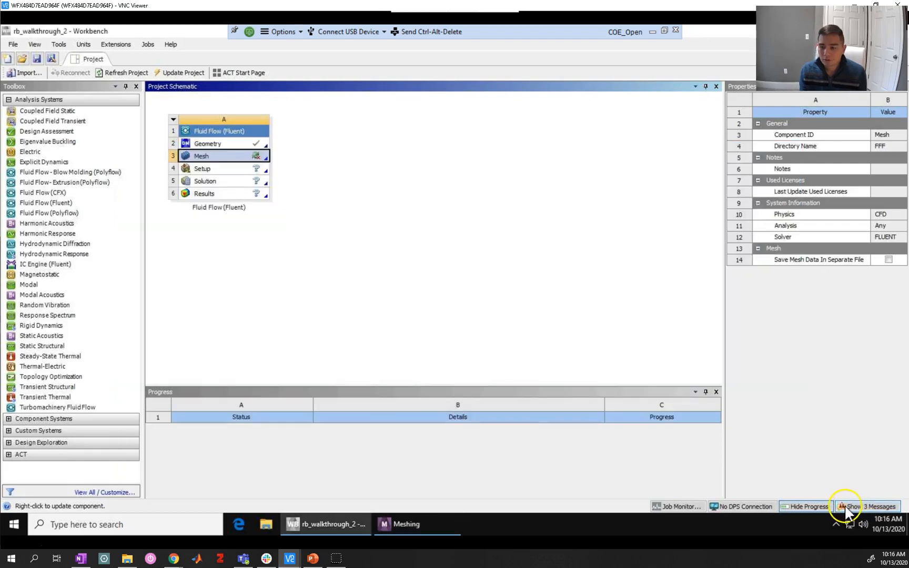
pyautogui.click(851, 507)
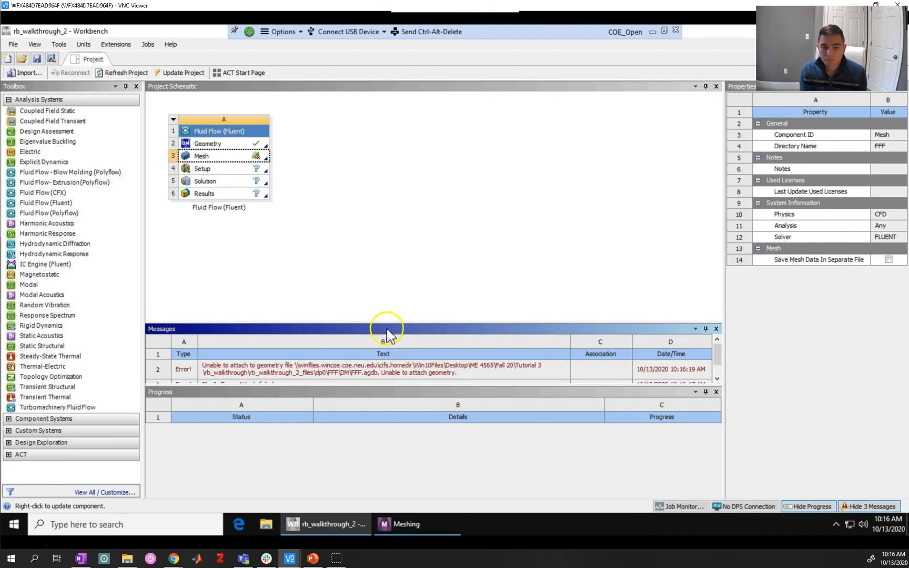
pyautogui.moveTo(404, 322); pyautogui.dragTo(424, 248)
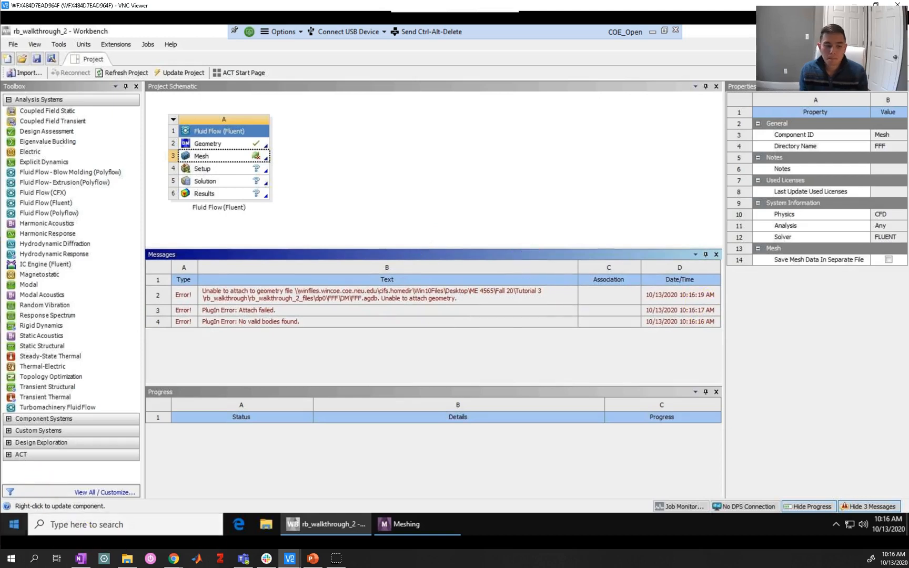
pyautogui.click(387, 200)
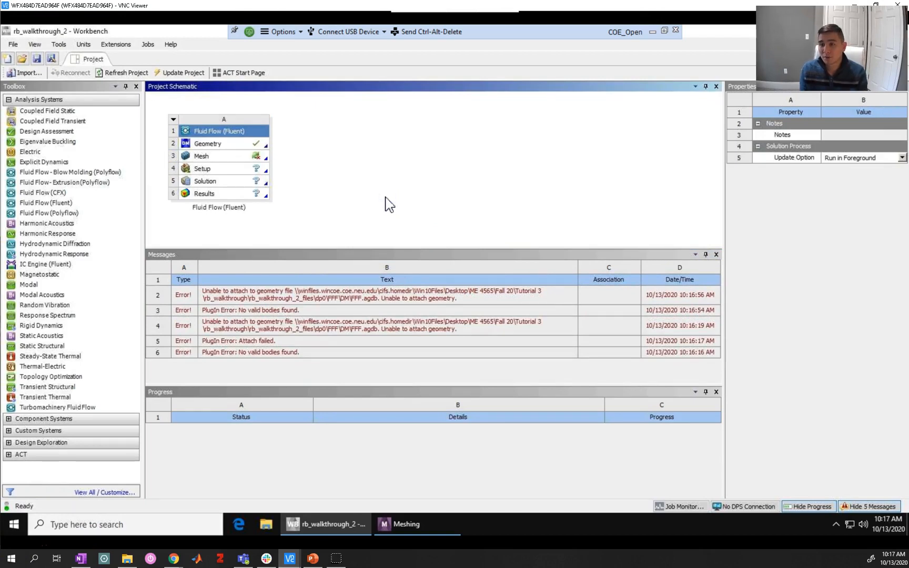
# Reopen the Geometry component in DesignModeler and select Sketch1 under XYPlane, viewed straight along the Z axis.
pyautogui.click(209, 146)
pyautogui.rightClick(210, 148)
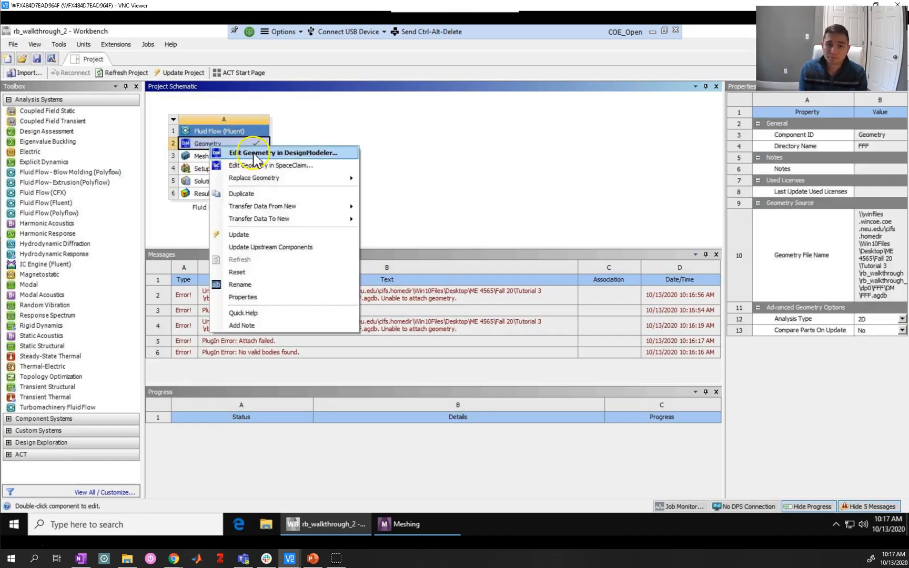
pyautogui.click(254, 156)
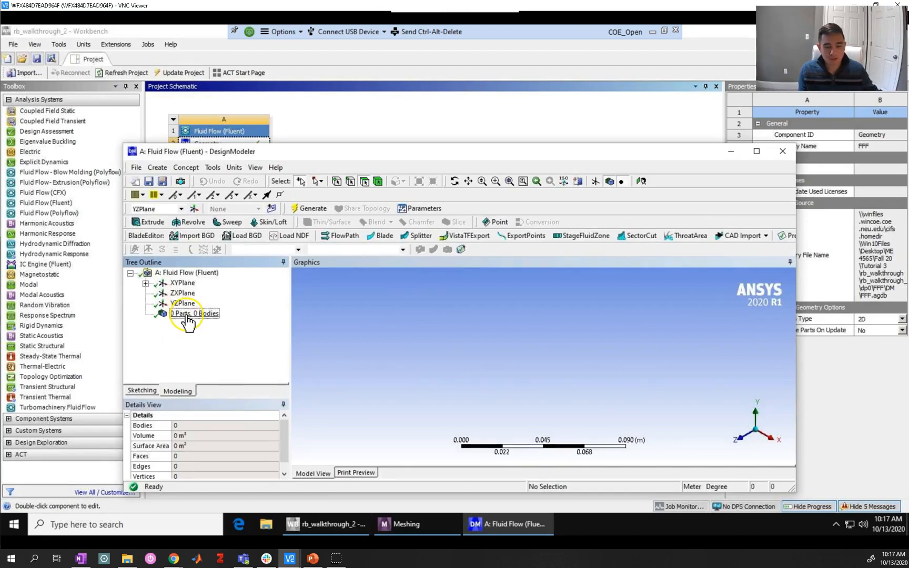
pyautogui.click(145, 283)
pyautogui.click(196, 293)
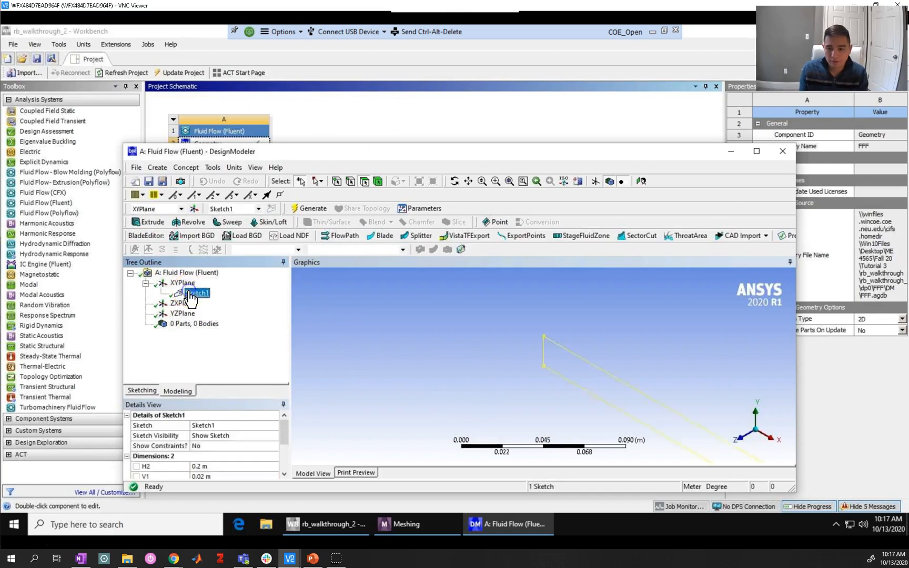
pyautogui.click(745, 437)
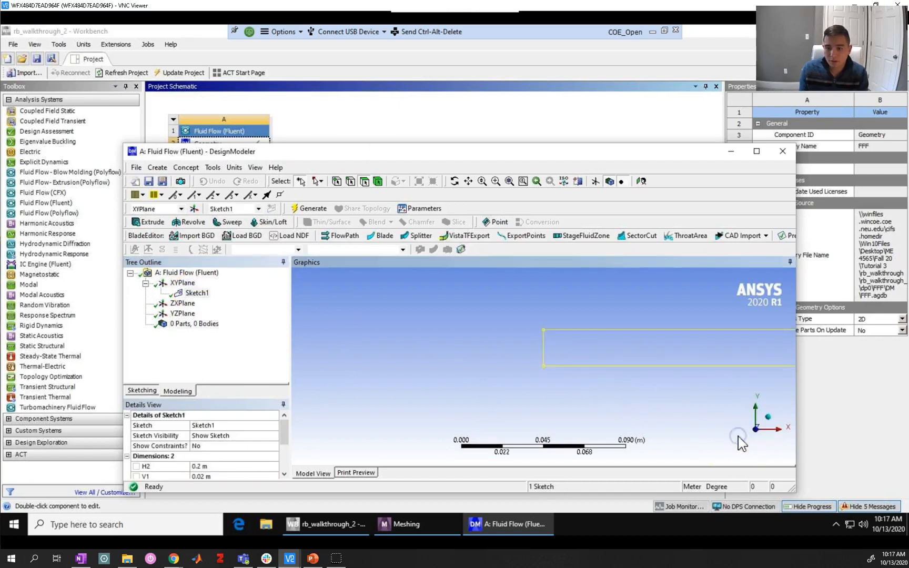
pyautogui.scroll(-3, 472, 384)
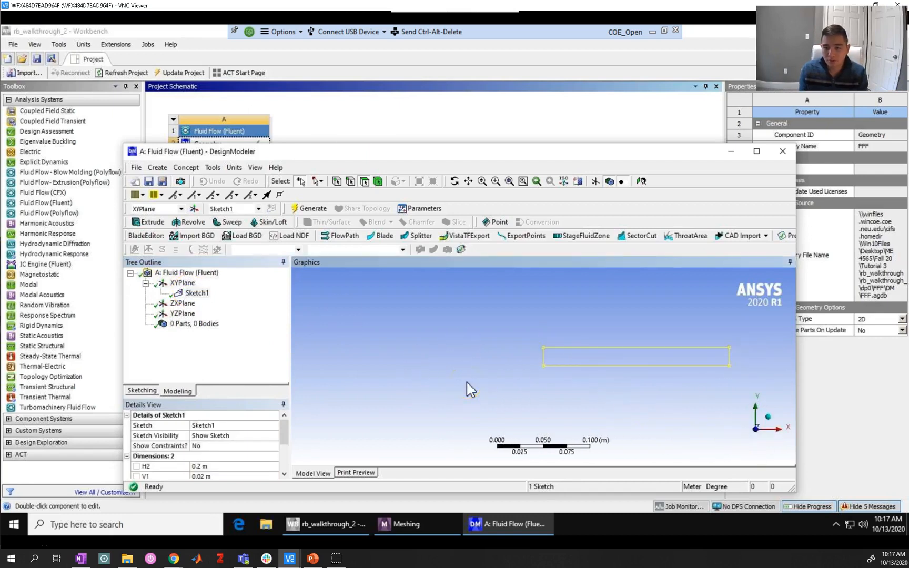
# Generate a surface from Sketch1 with the Add Material operation, then save the project and close DesignModeler.
pyautogui.click(179, 169)
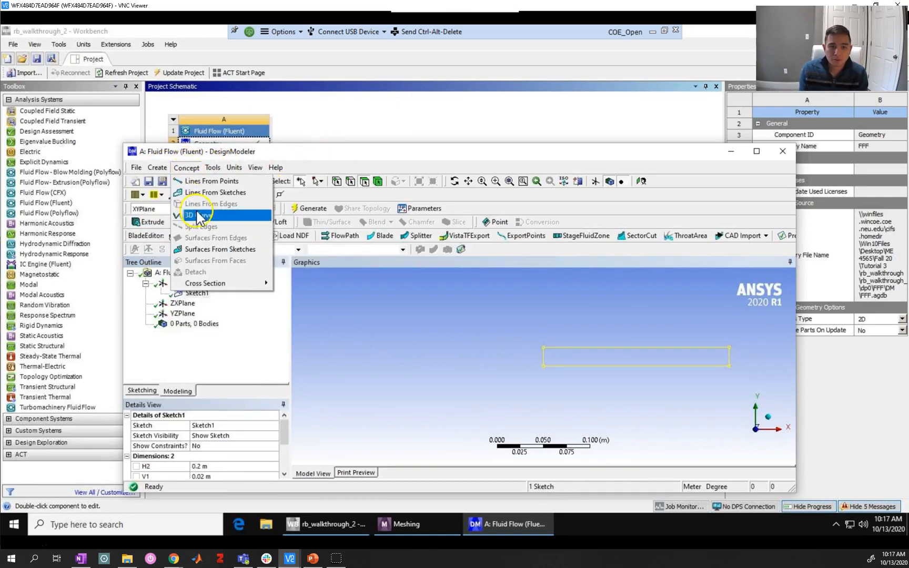
pyautogui.click(200, 251)
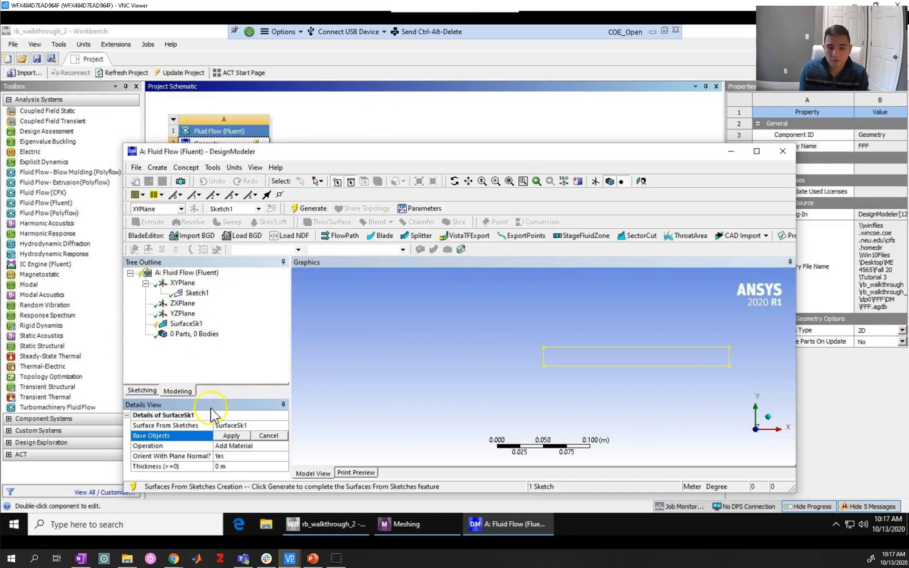
pyautogui.click(231, 437)
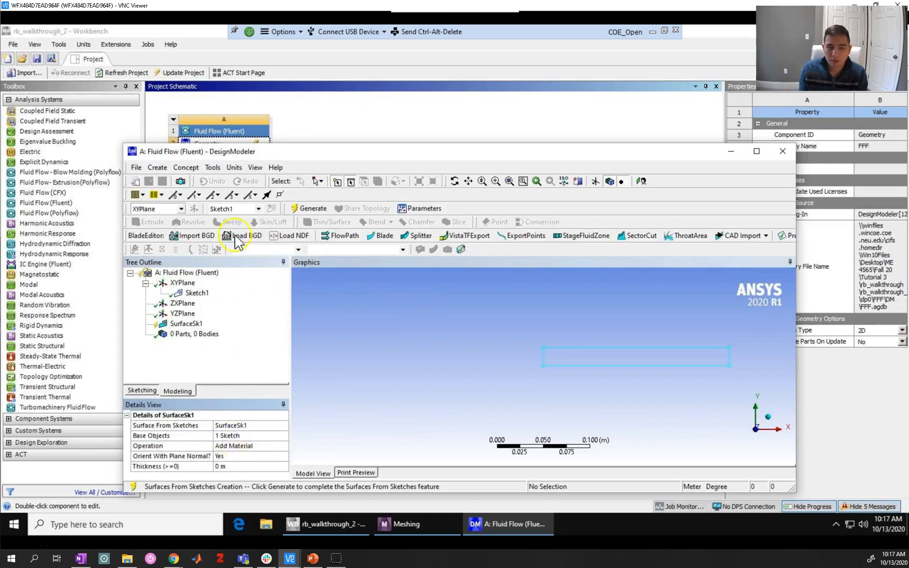
pyautogui.click(310, 211)
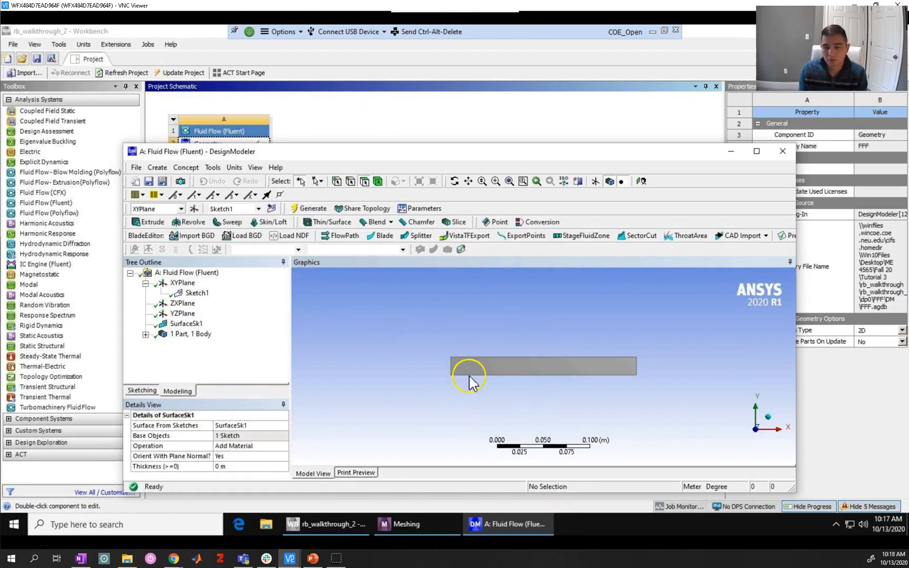
pyautogui.click(149, 179)
pyautogui.click(782, 152)
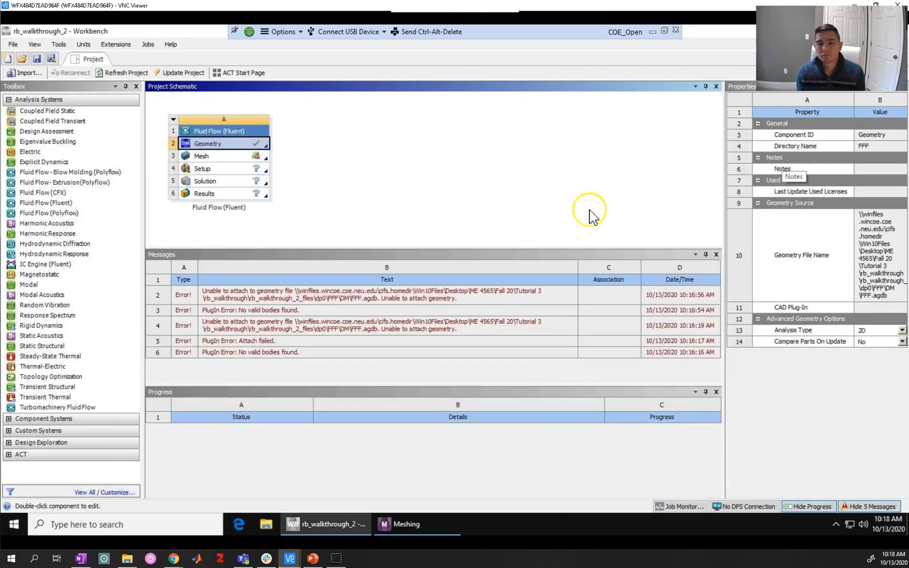
# Refresh the Mesh component of the Fluid Flow system with the updated geometry.
pyautogui.click(229, 131)
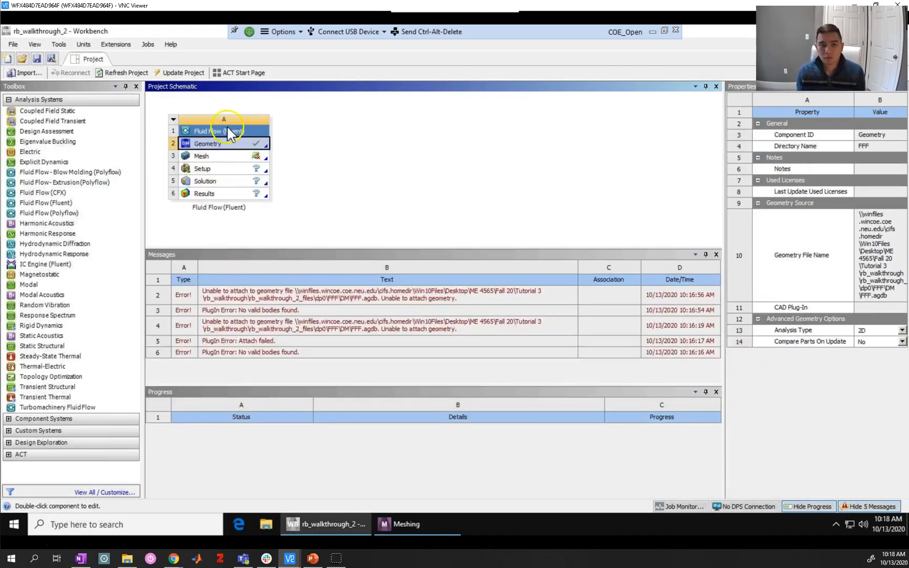
pyautogui.click(221, 156)
pyautogui.rightClick(221, 158)
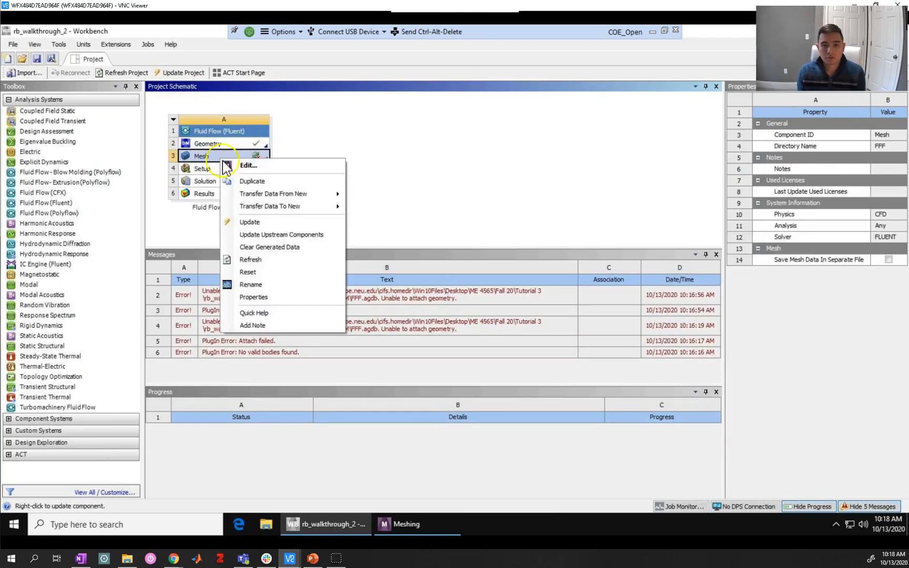
pyautogui.click(250, 260)
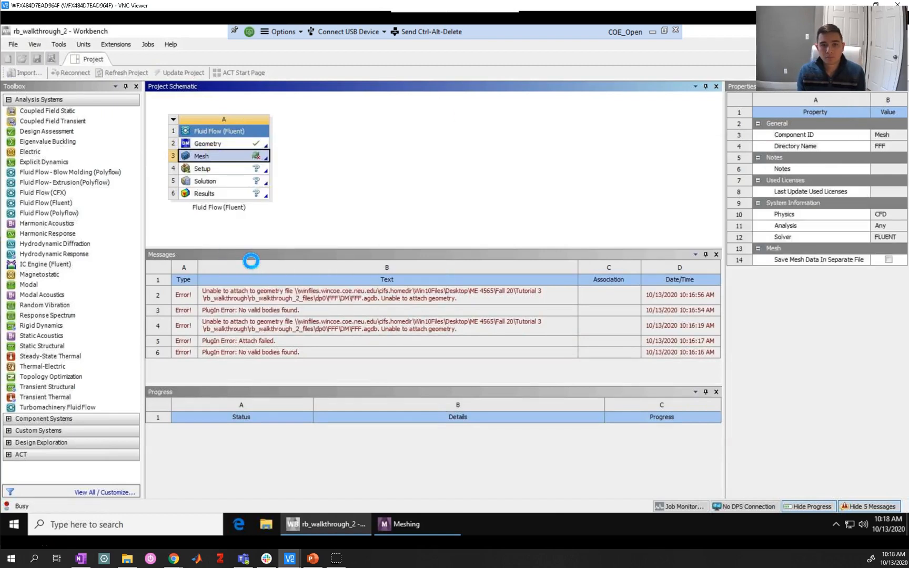
pyautogui.click(256, 320)
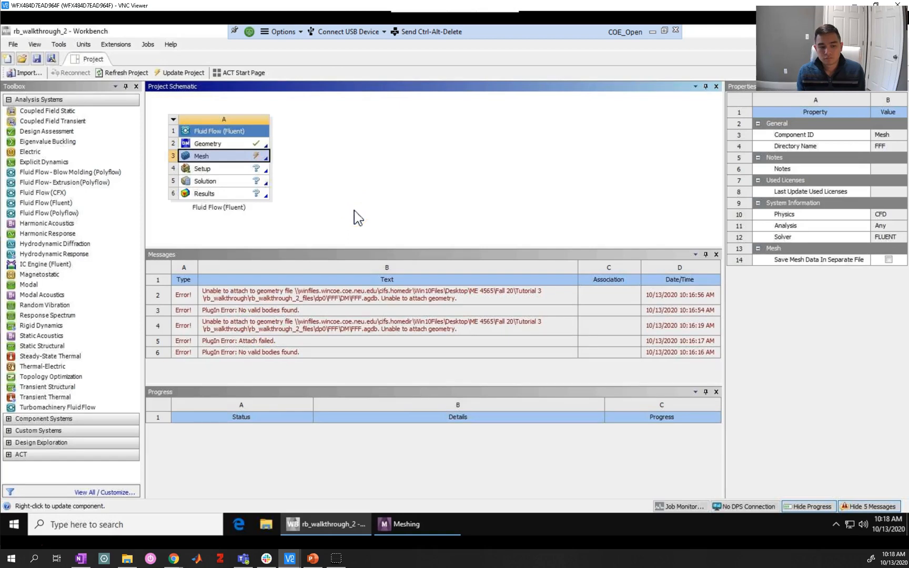
# Open the Mesh component for editing in Meshing and generate a mesh with the default settings.
pyautogui.rightClick(206, 155)
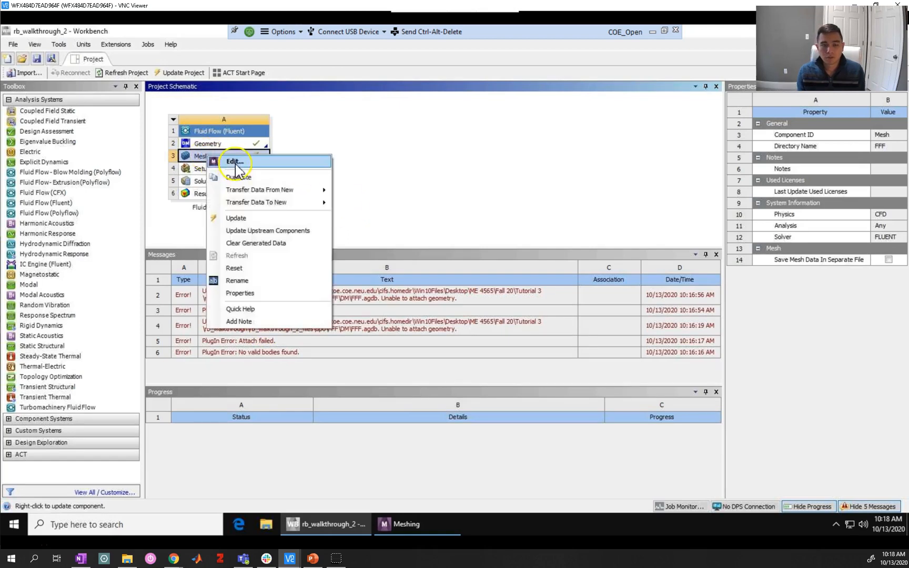
pyautogui.click(235, 163)
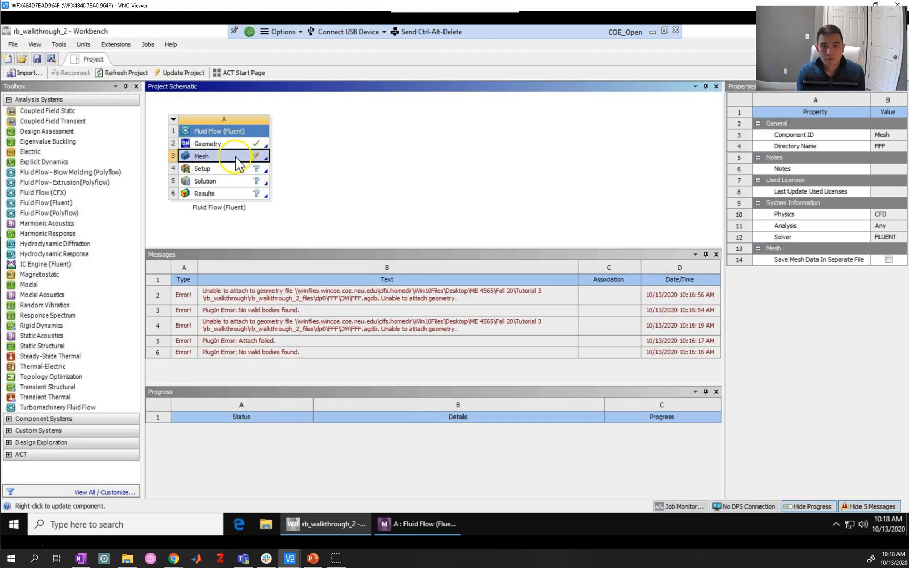
pyautogui.click(423, 524)
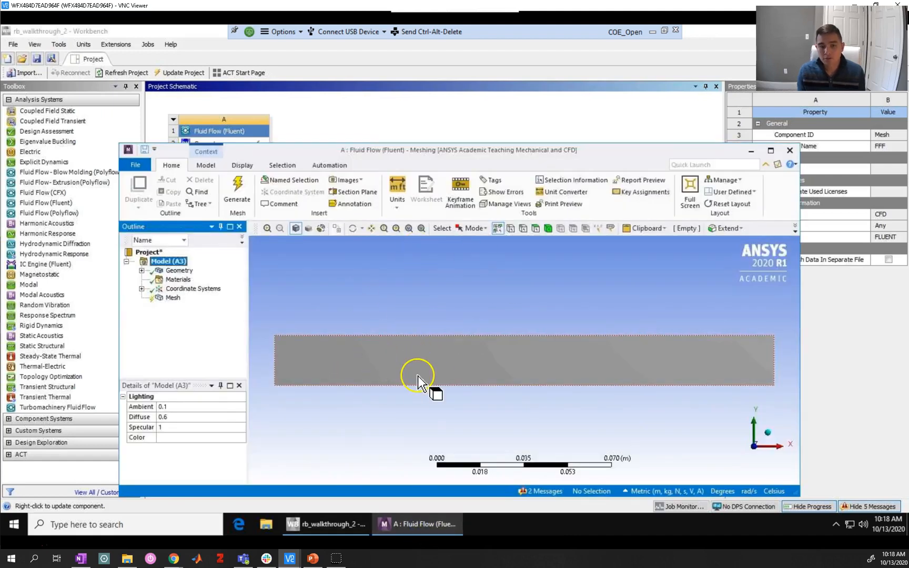
pyautogui.click(172, 298)
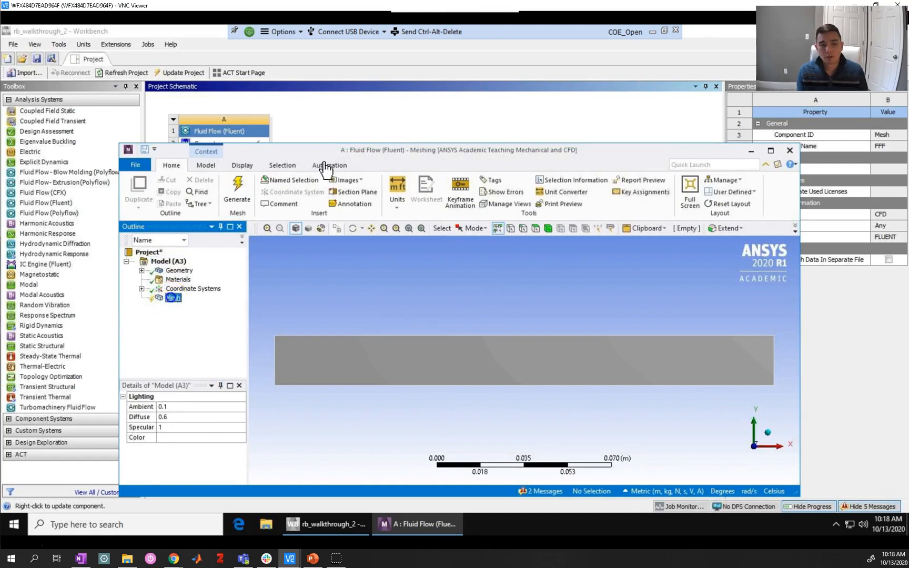
pyautogui.click(228, 202)
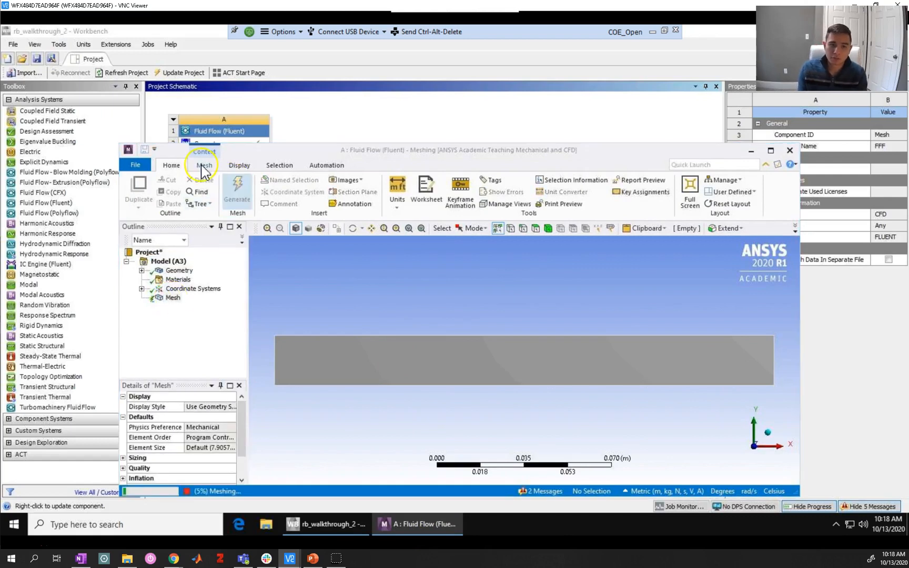
pyautogui.click(204, 167)
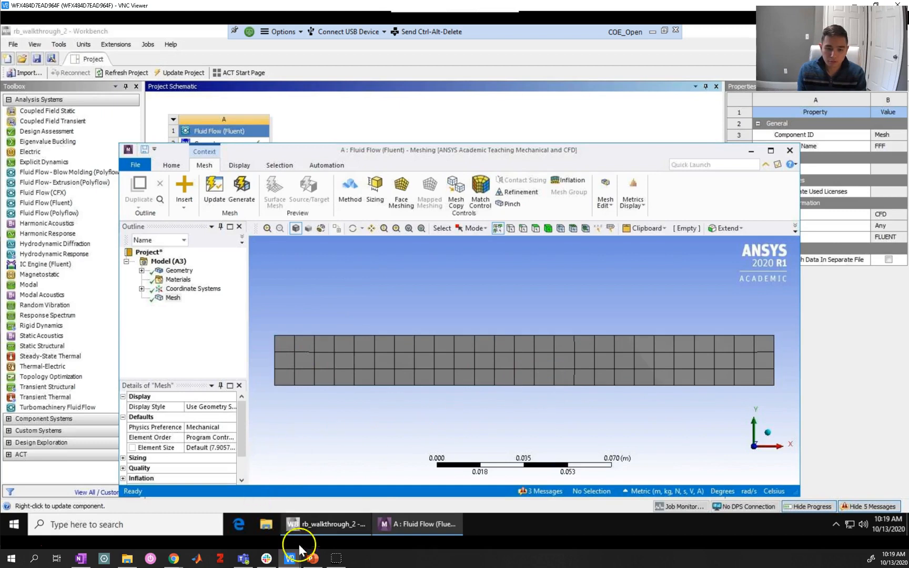
# Switch to the PowerPoint presentation and add the bullet "Create surface from sketch !!!" to the Geometry slide.
pyautogui.click(314, 559)
pyautogui.click(349, 199)
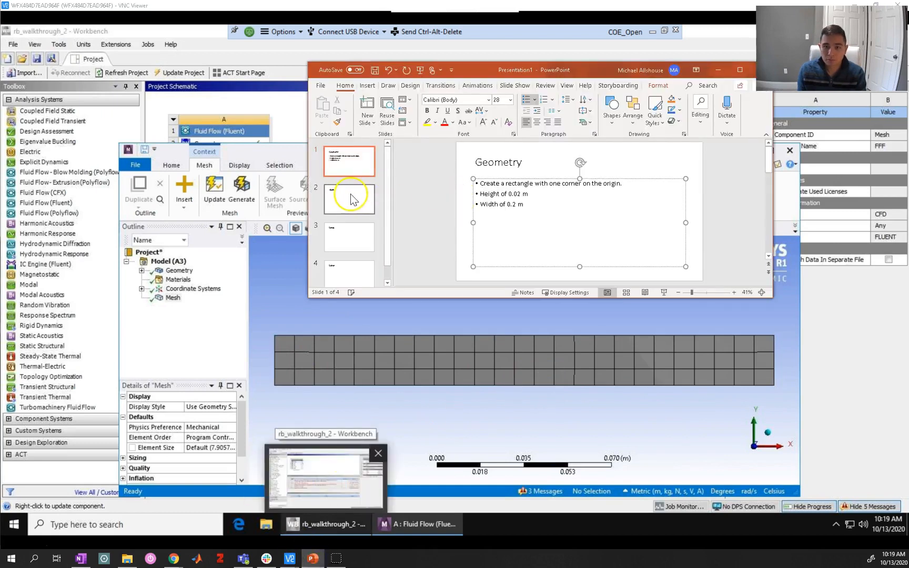
pyautogui.click(346, 158)
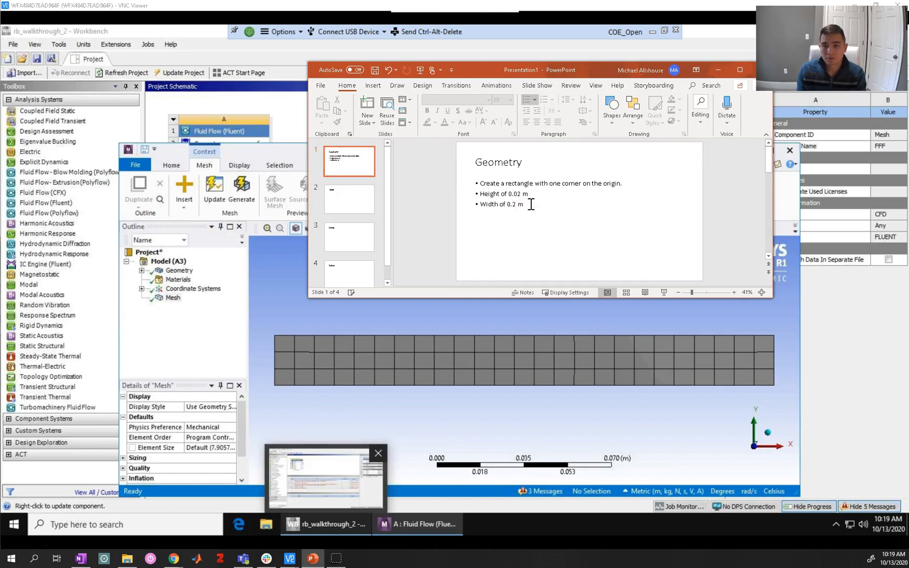
pyautogui.click(532, 210)
pyautogui.write('Create')
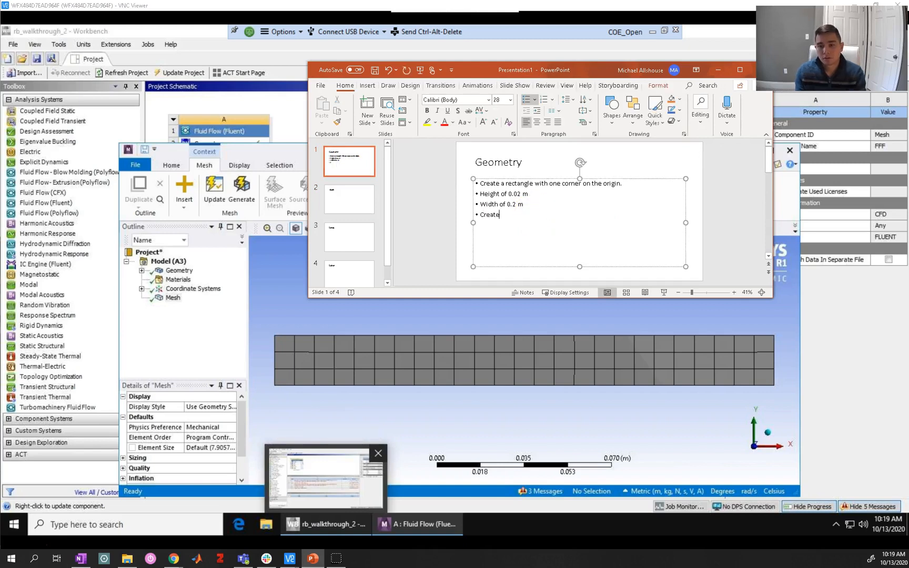
pyautogui.write(' surface from sket')
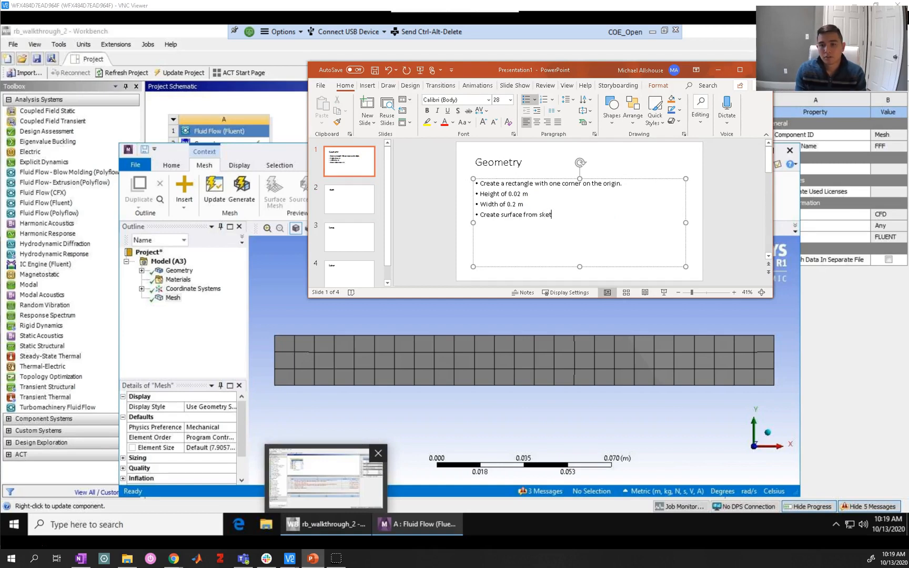
pyautogui.write('ch !!!')
# On the Mesh slide, add bullets "Top and Bottom: 400 uniform divisions", "Left and Right: 50 uniform divisions" and "Use Face Meshing to create quads.".
pyautogui.click(368, 198)
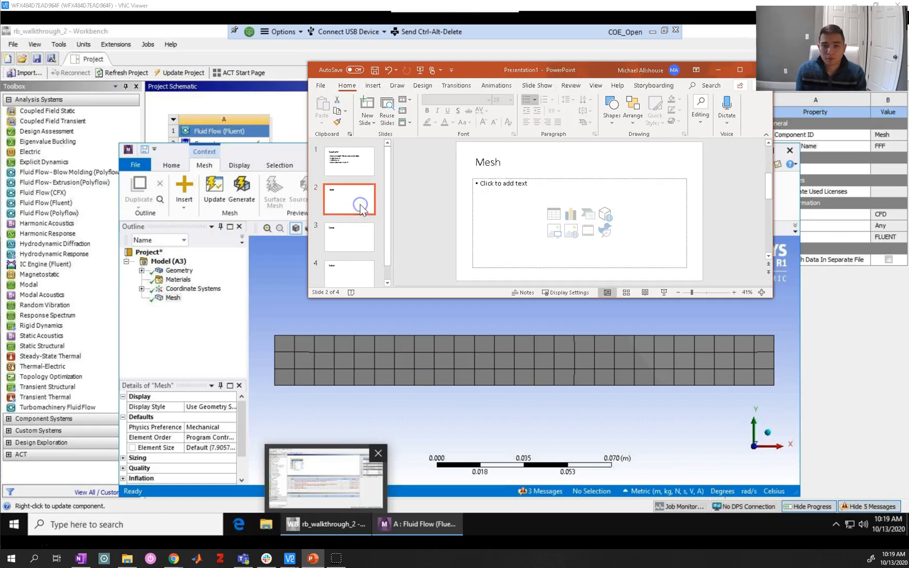
pyautogui.click(509, 210)
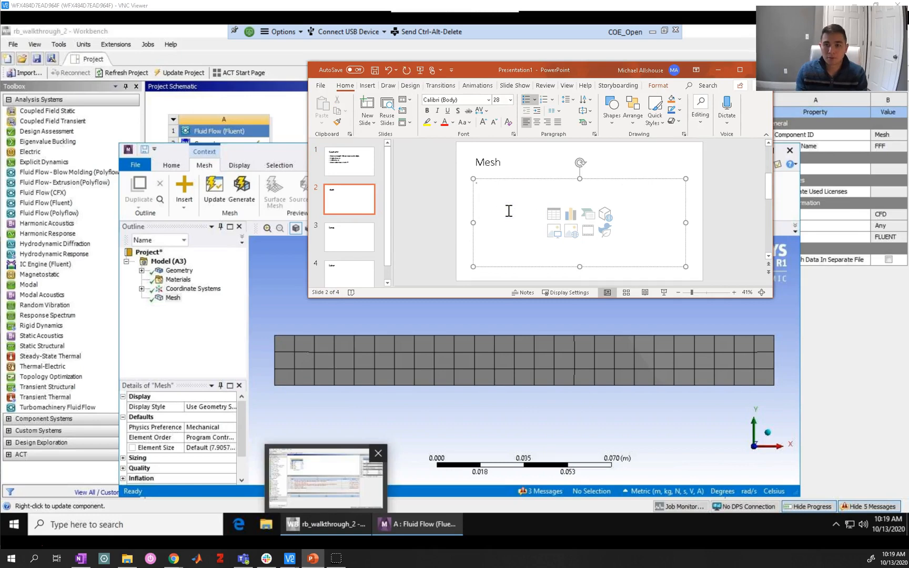
pyautogui.write('To')
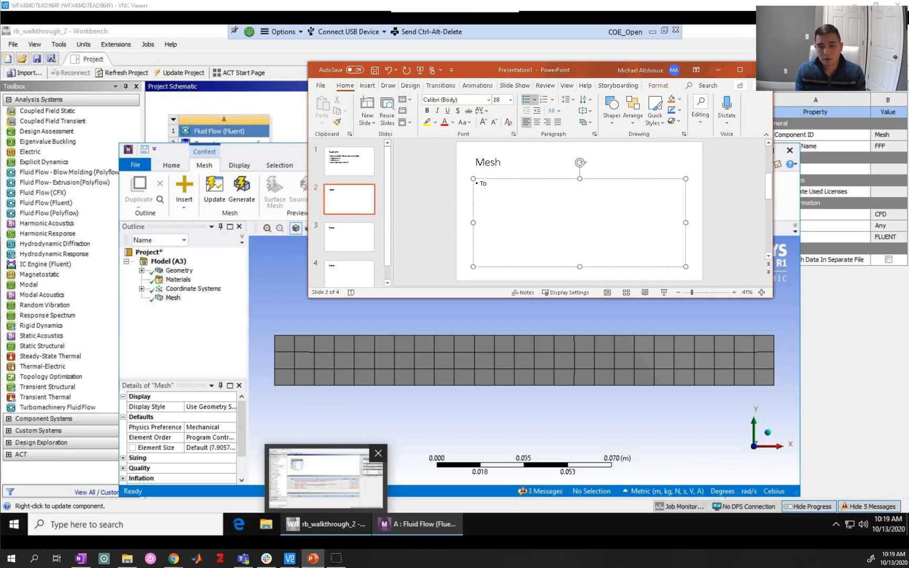
pyautogui.write('p and Bottom: 400 uniform divisio')
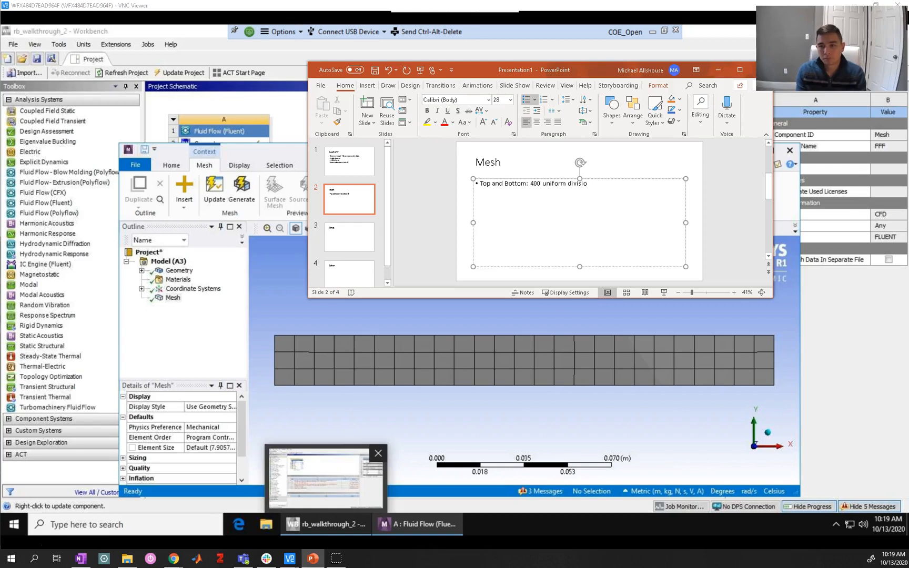
pyautogui.write('Left and Rigth: 50 uniform di')
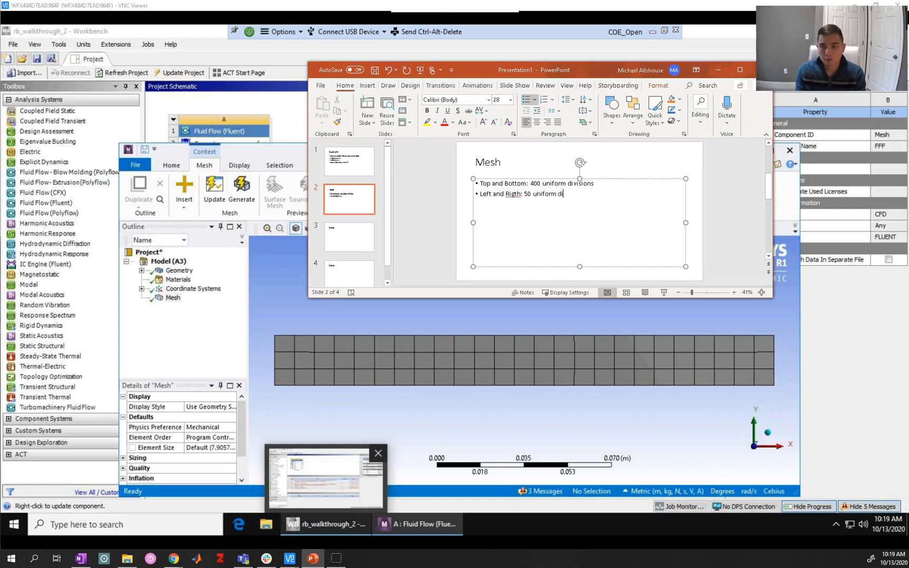
pyautogui.press('BackSpace')
pyautogui.click(516, 194)
pyautogui.press('BackSpace')
pyautogui.press('Right')
pyautogui.write('t')
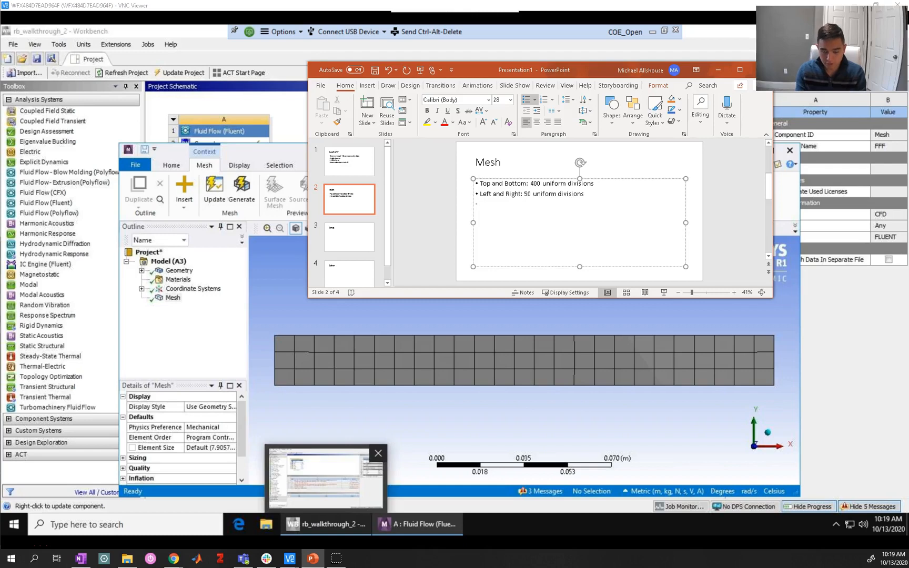
pyautogui.write('Use Face Meshing to create quads.')
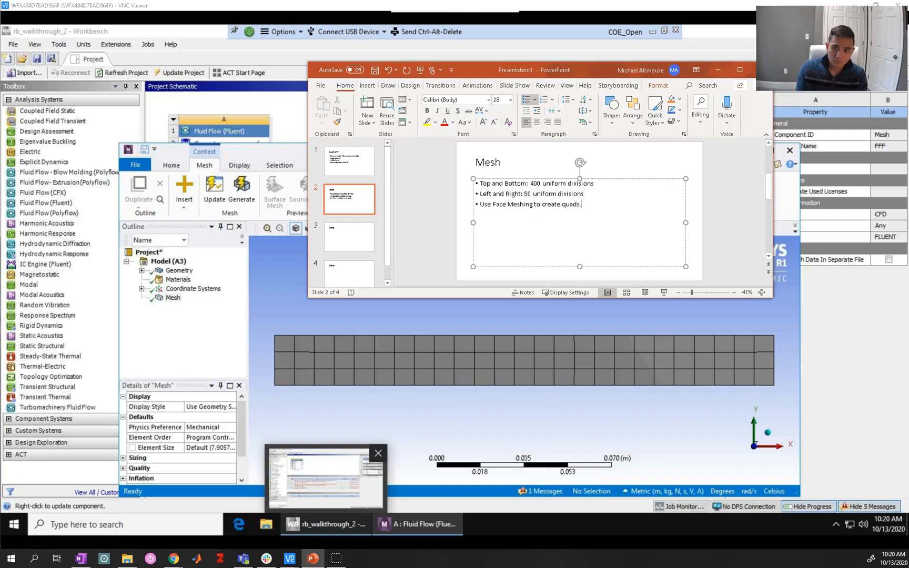
# Switch to Meshing, maximize it, and add a sizing control scoped to the rectangle's top and bottom edges.
pyautogui.click(282, 294)
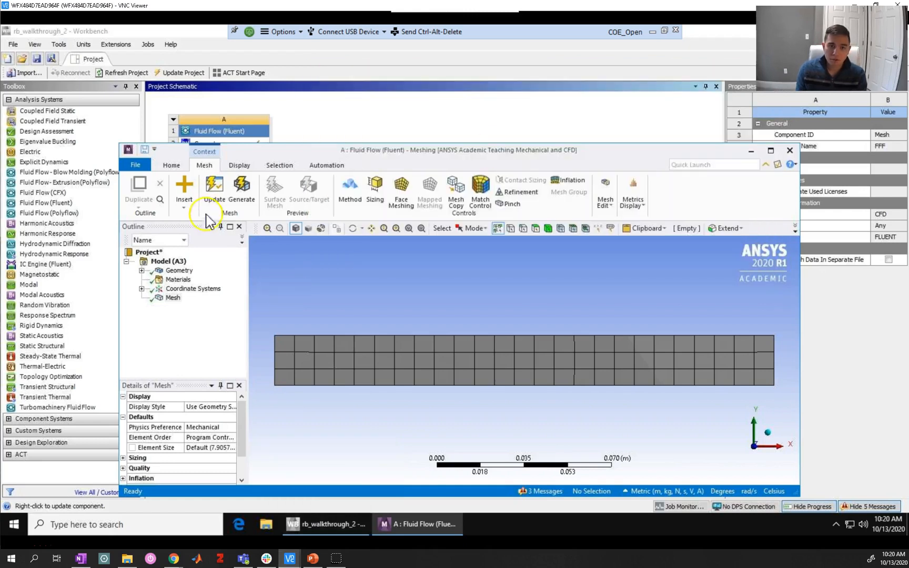
pyautogui.click(375, 194)
pyautogui.click(524, 229)
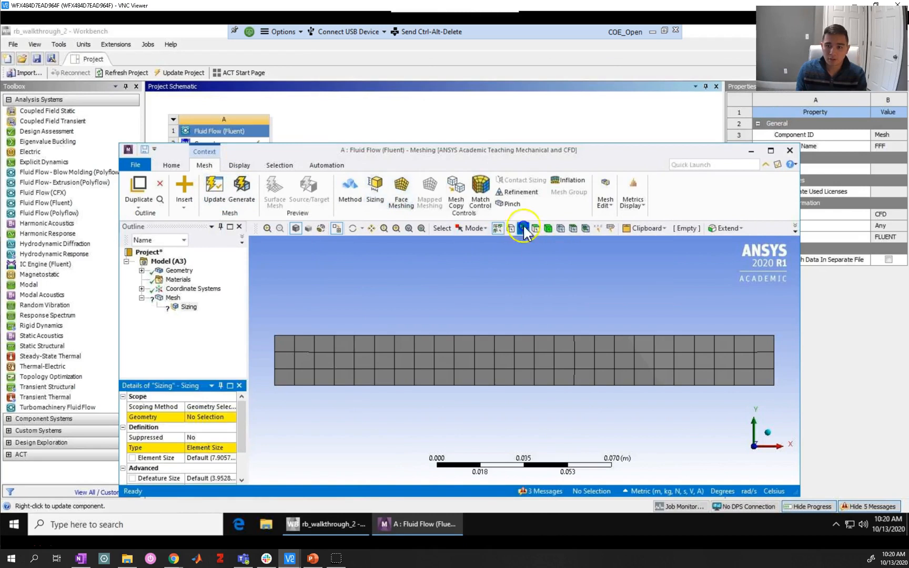
pyautogui.click(771, 151)
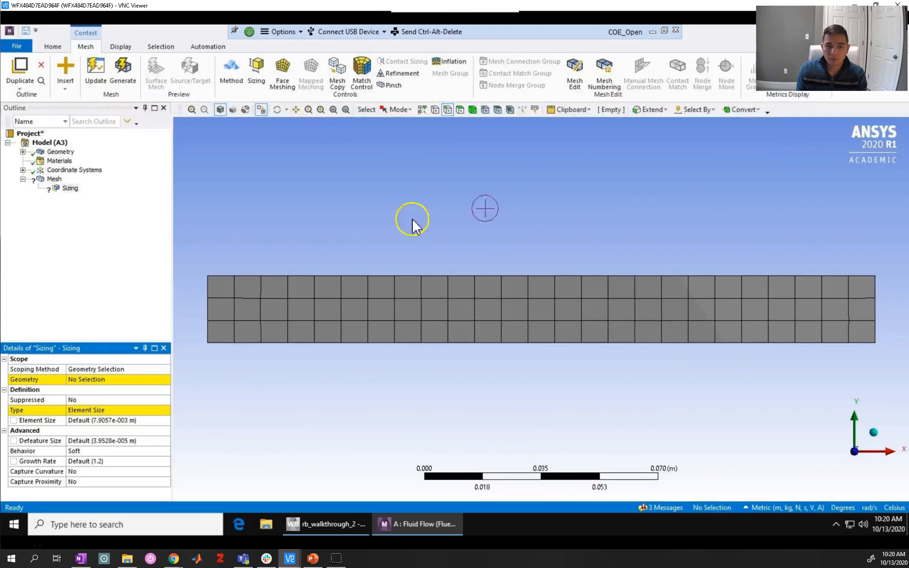
pyautogui.click(437, 345)
pyautogui.keyDown('ctrl'); pyautogui.click(440, 276); pyautogui.keyUp('ctrl')
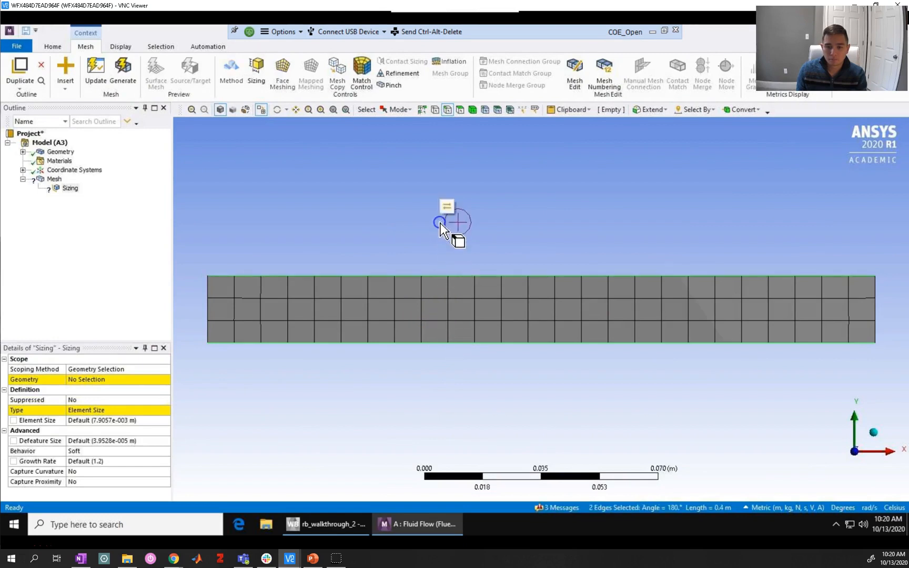
pyautogui.click(88, 379)
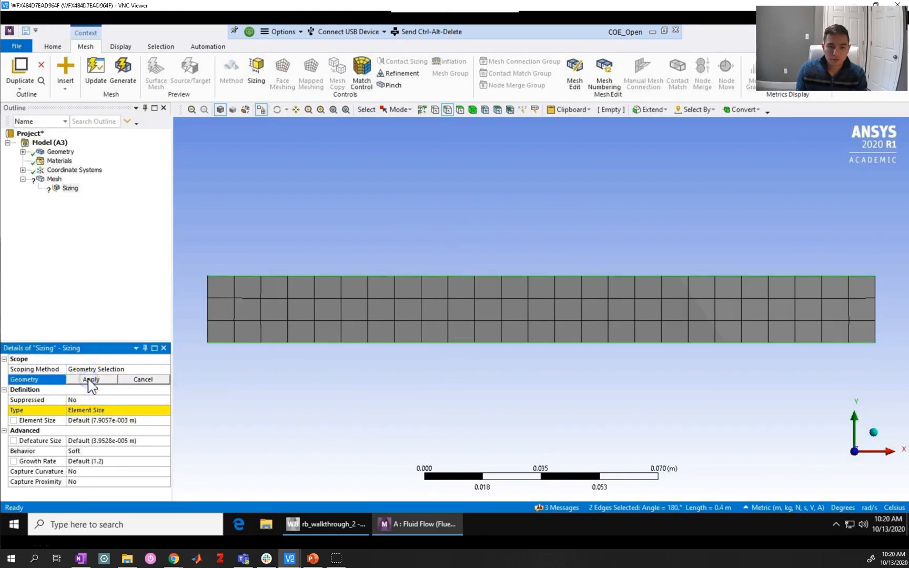
pyautogui.click(89, 380)
# Set the top and bottom edge sizing type to Number of Divisions with 400 divisions.
pyautogui.click(91, 408)
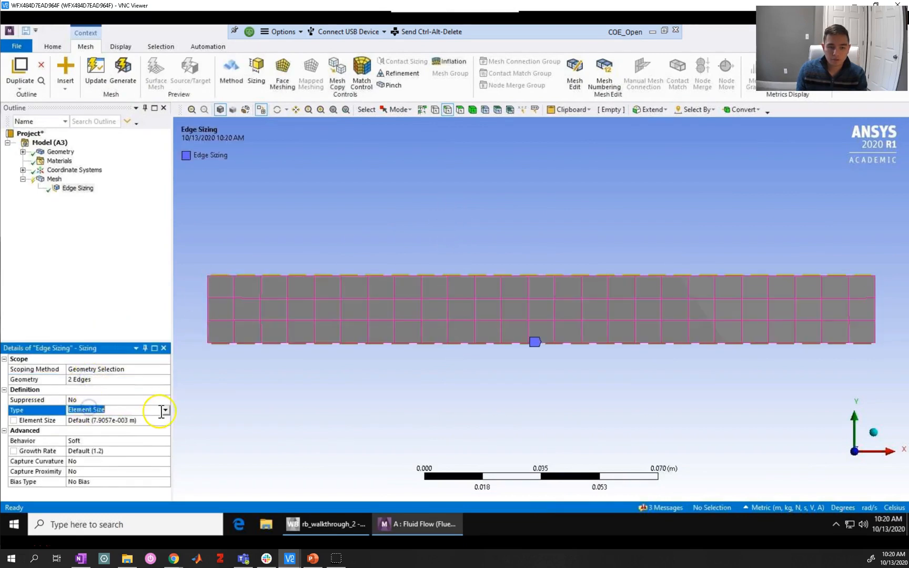
pyautogui.click(164, 411)
pyautogui.click(117, 424)
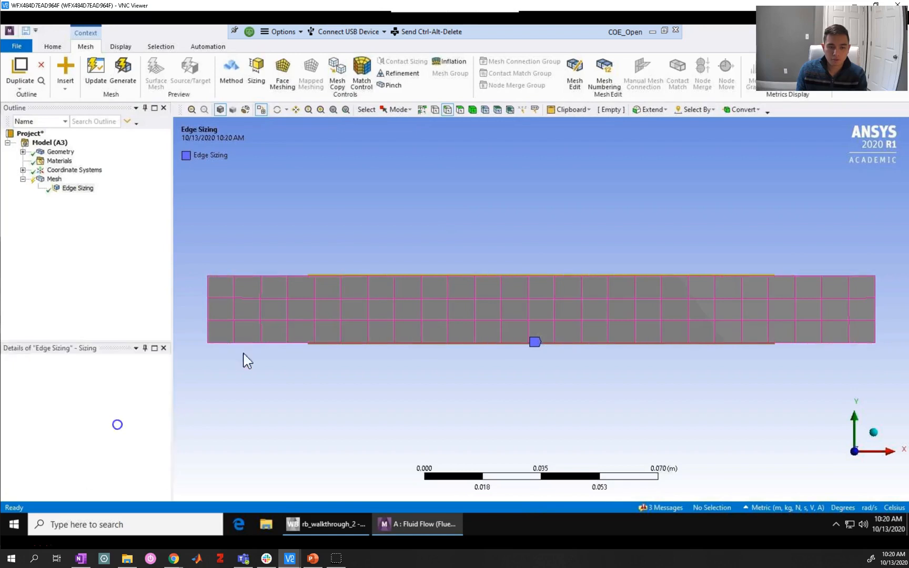
pyautogui.click(97, 419)
pyautogui.write('400')
pyautogui.press('Return')
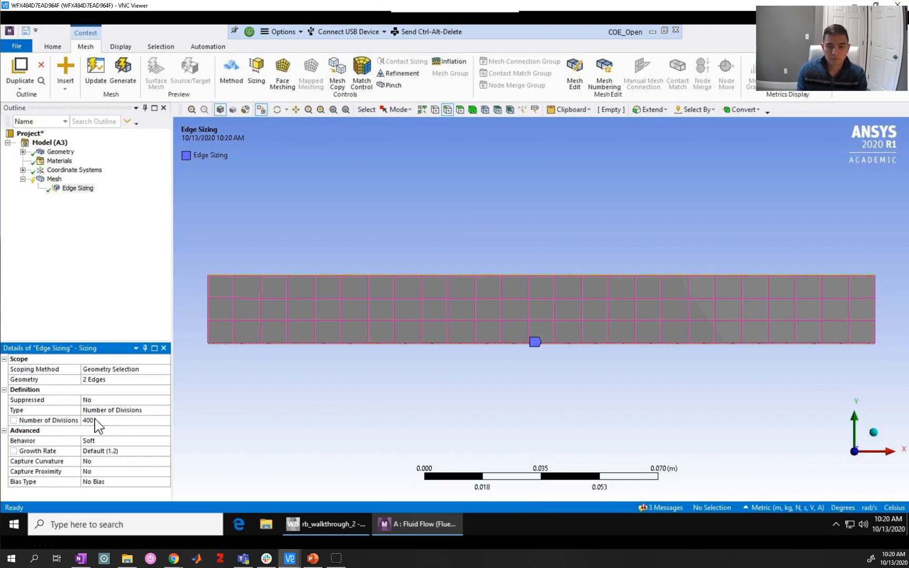
# Generate the mesh with the top and bottom edge sizing applied.
pyautogui.click(305, 223)
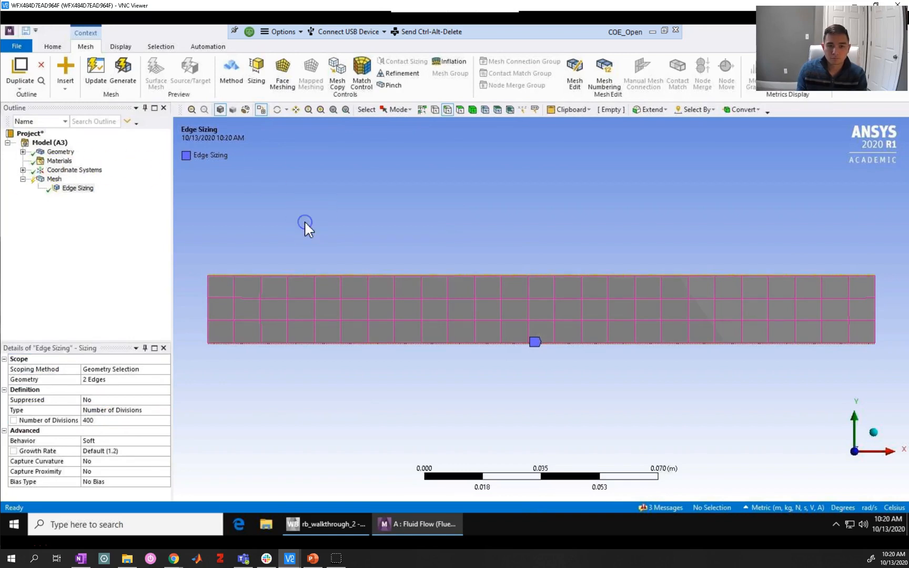
pyautogui.click(53, 180)
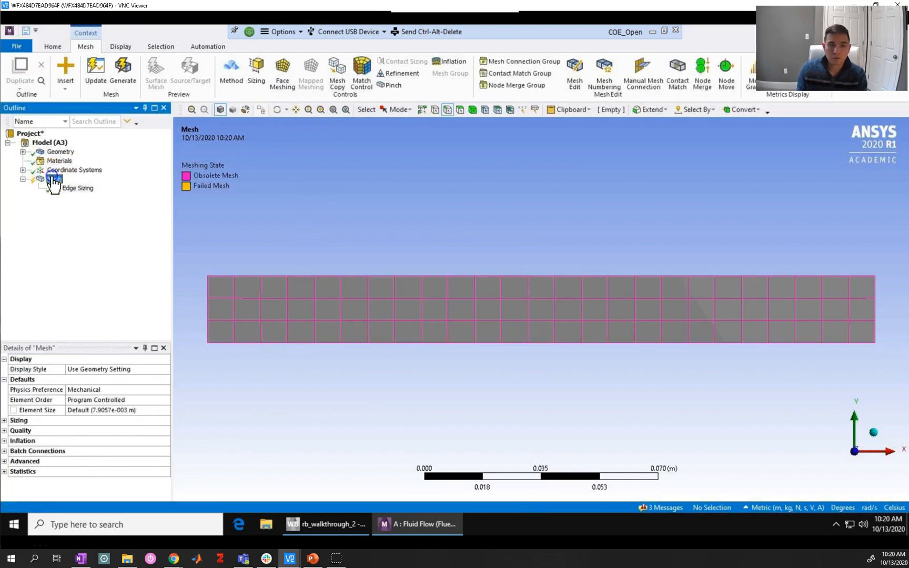
pyautogui.click(120, 70)
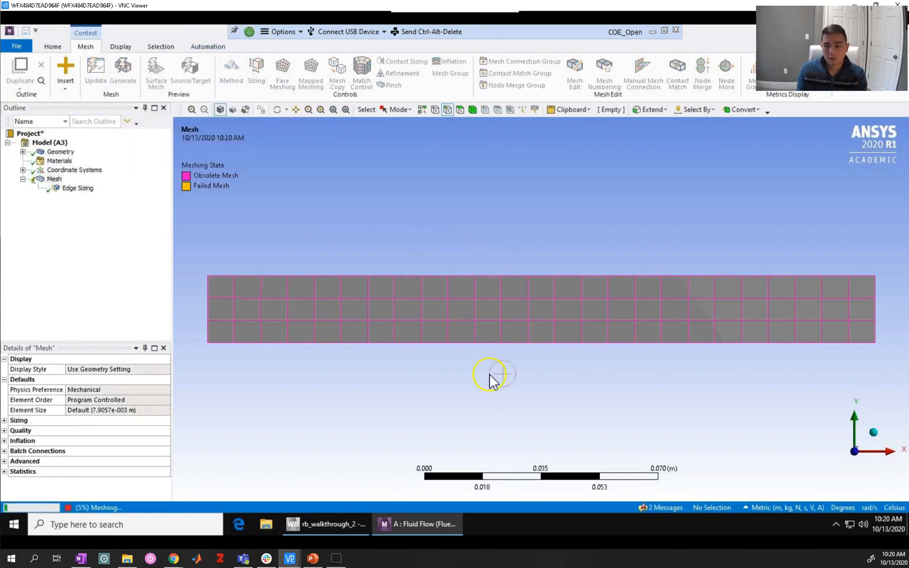
# Add a second sizing control to the mesh, scoped to the rectangle's left and right edges.
pyautogui.click(54, 180)
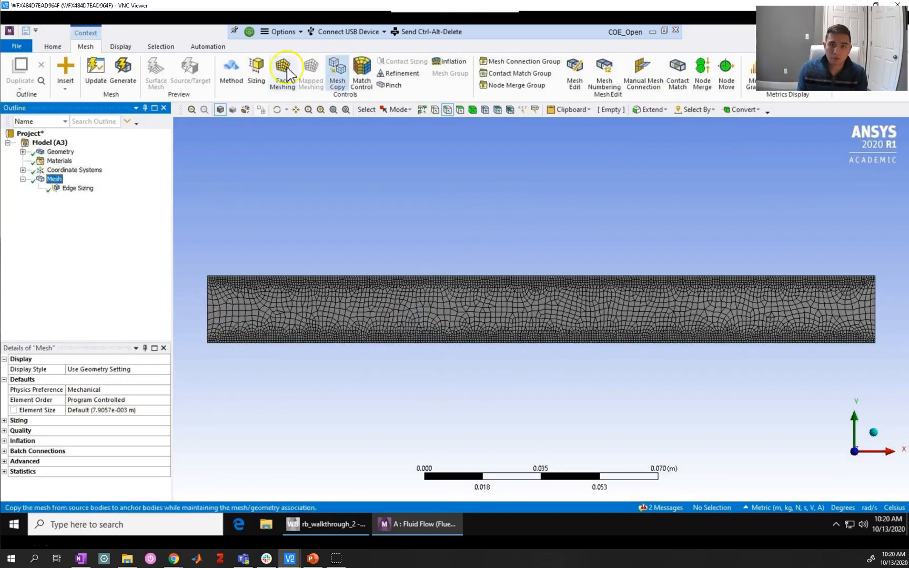
pyautogui.click(262, 68)
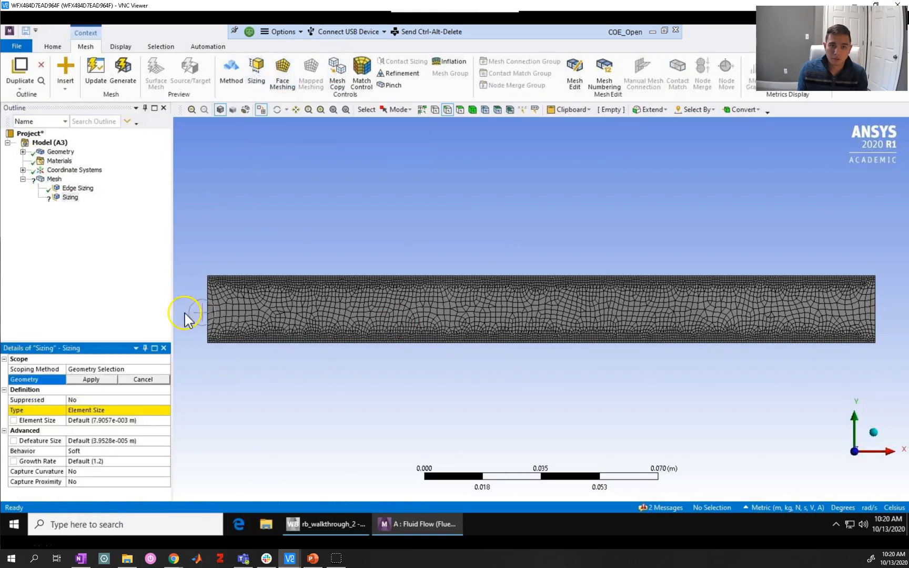
pyautogui.click(317, 309)
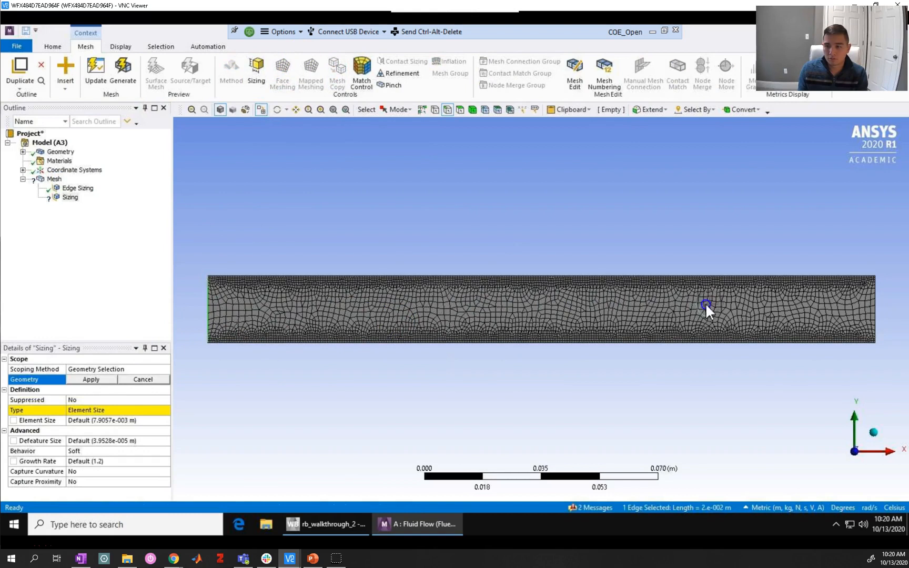
pyautogui.keyDown('ctrl'); pyautogui.click(875, 307); pyautogui.keyUp('ctrl')
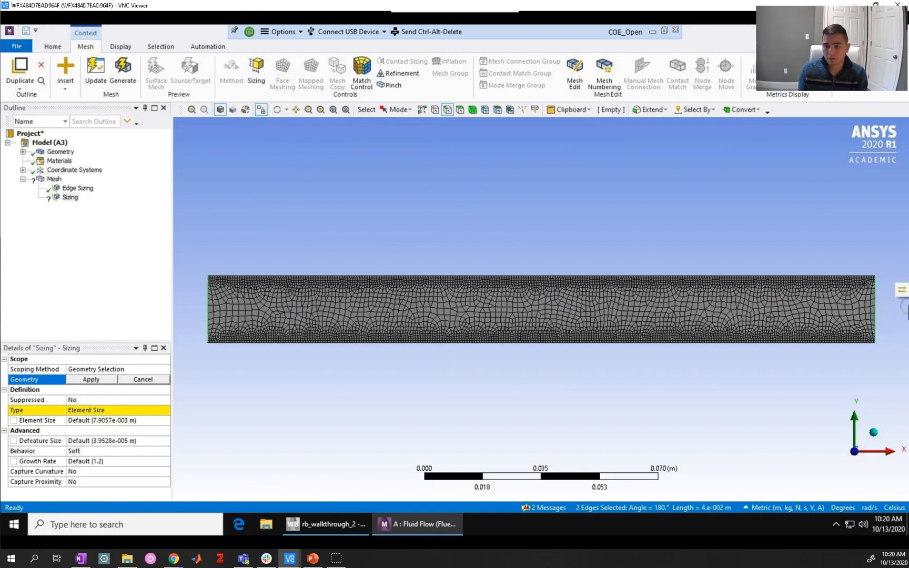
pyautogui.click(104, 379)
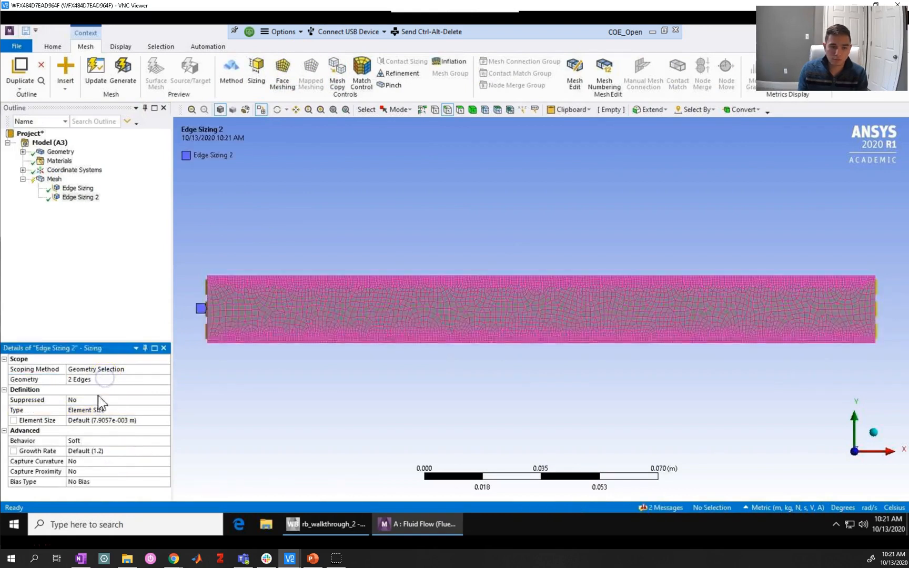
# Set the left and right edge sizing to Number of Divisions with 50 divisions, and regenerate the mesh.
pyautogui.click(89, 409)
pyautogui.click(166, 412)
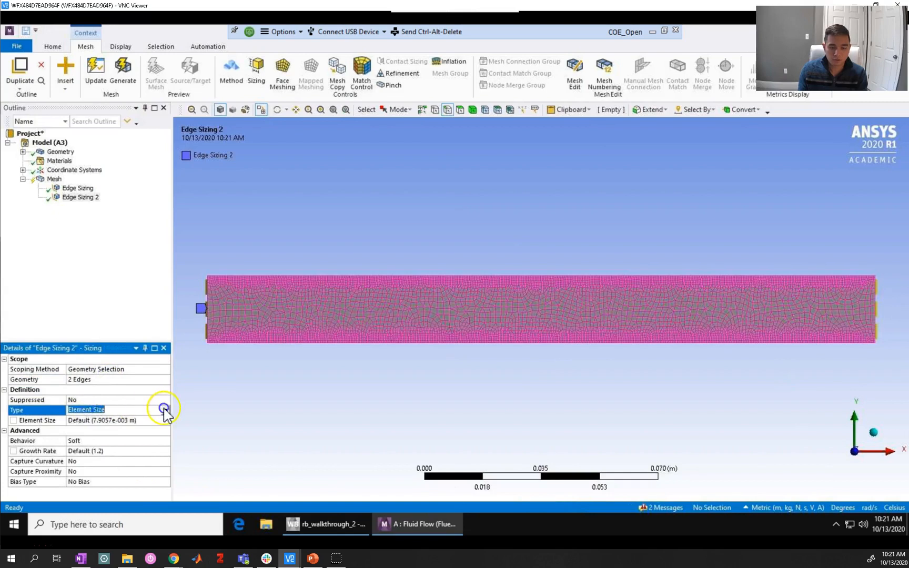
pyautogui.click(120, 427)
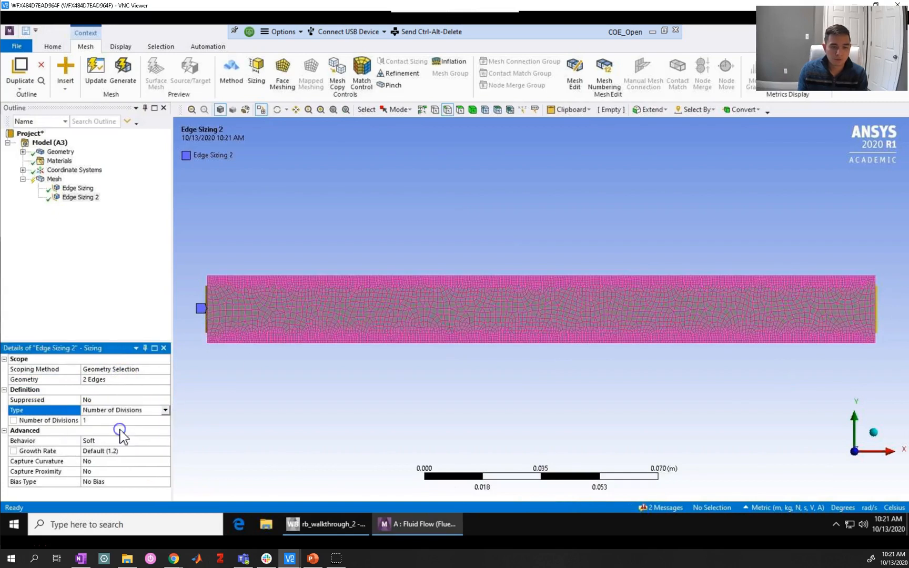
pyautogui.click(90, 420)
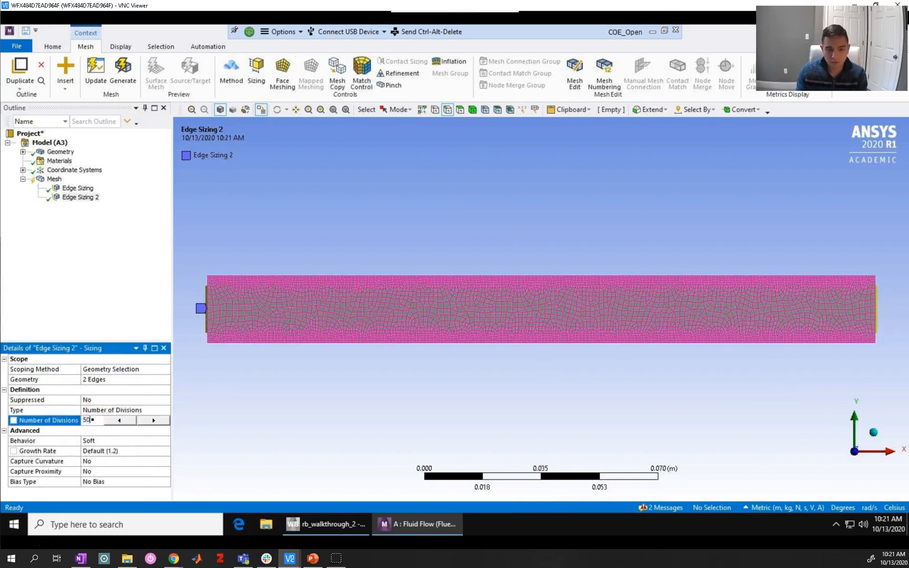
pyautogui.write('50')
pyautogui.press('Return')
pyautogui.click(117, 76)
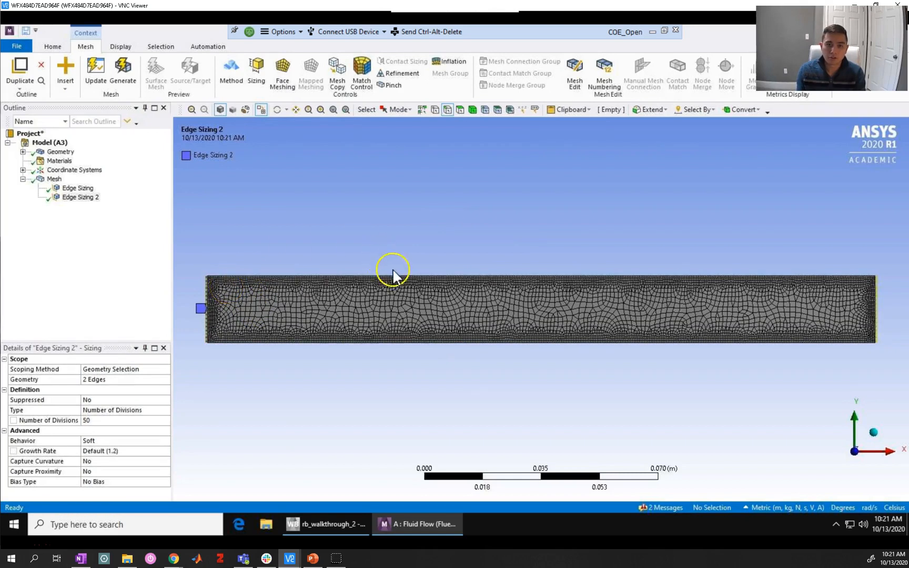
# Add a Face Meshing control to the rectangular face using the Quadrilaterals method, and regenerate the mesh.
pyautogui.click(282, 66)
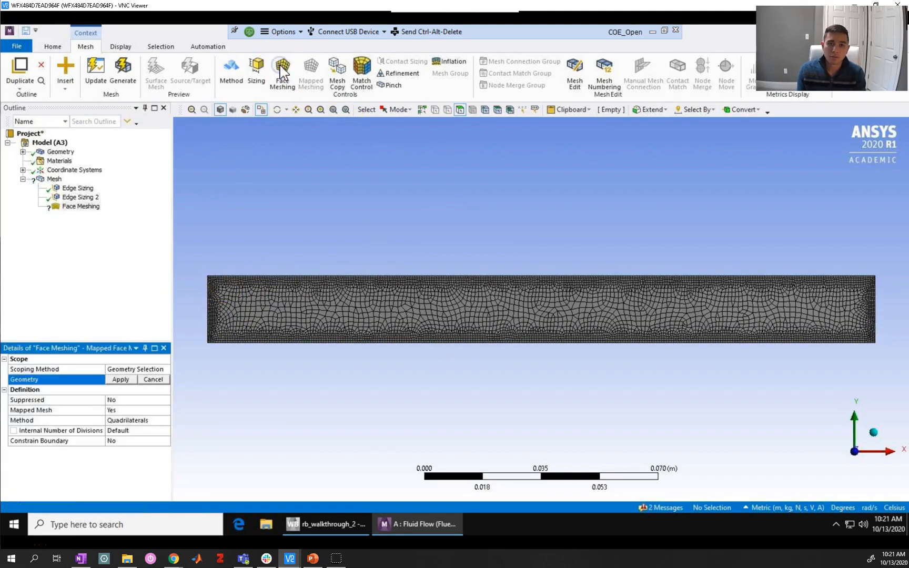
pyautogui.click(301, 310)
pyautogui.click(121, 378)
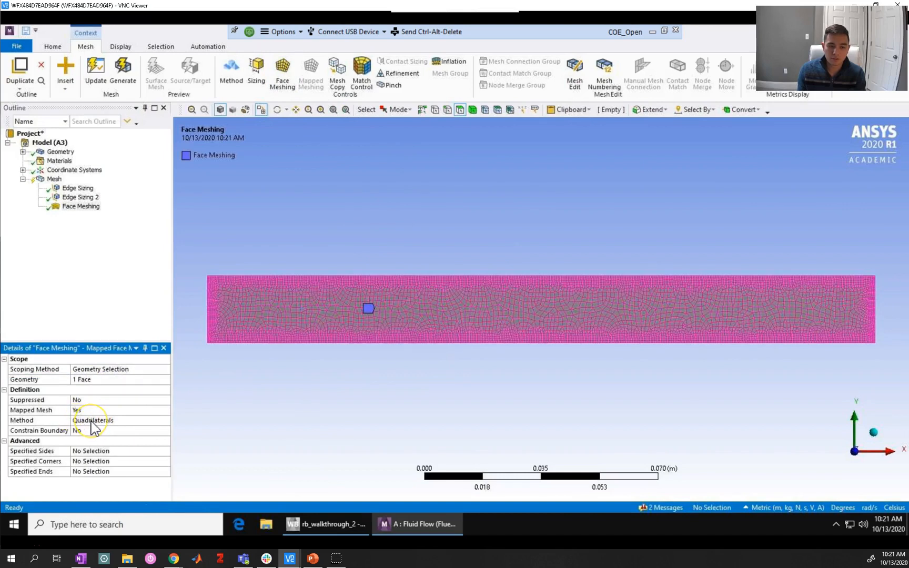
pyautogui.click(53, 179)
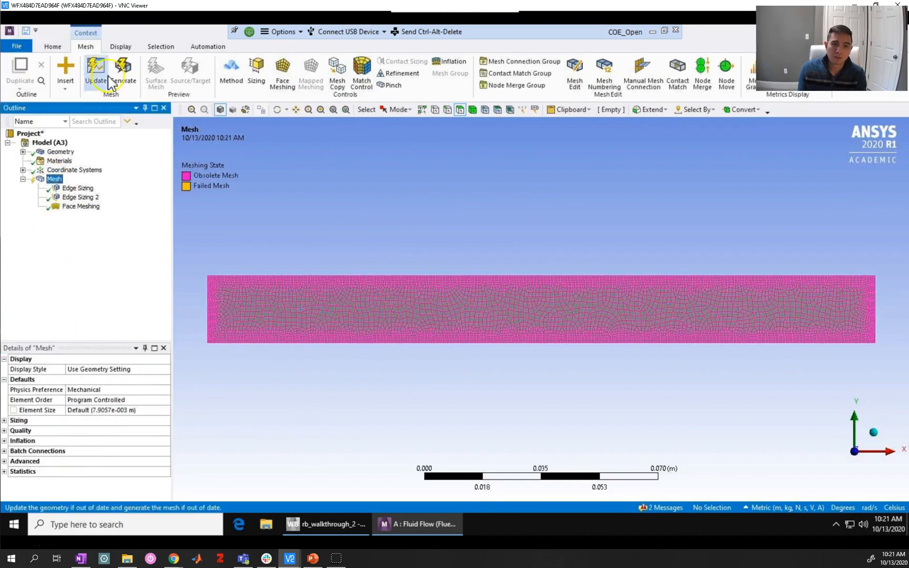
pyautogui.click(123, 68)
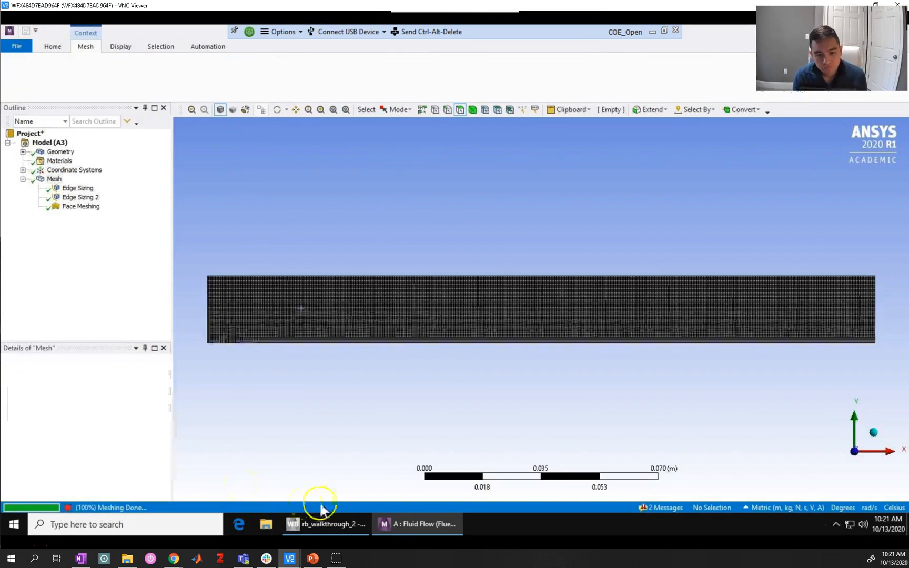
# Switch to PowerPoint and add the bullet "Name our boundaries: top, bottom, left, and right" to the Mesh slide, below a blank line.
pyautogui.click(316, 560)
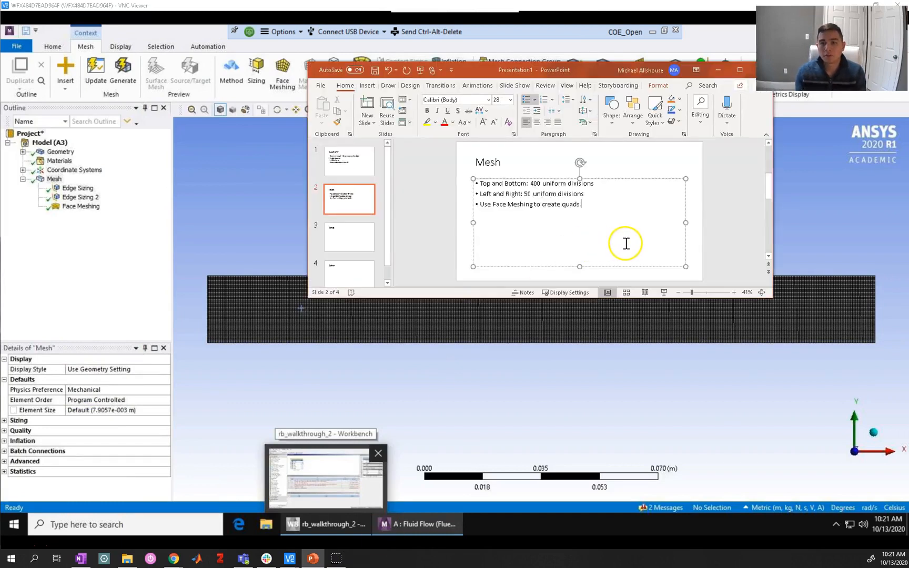
pyautogui.write('N')
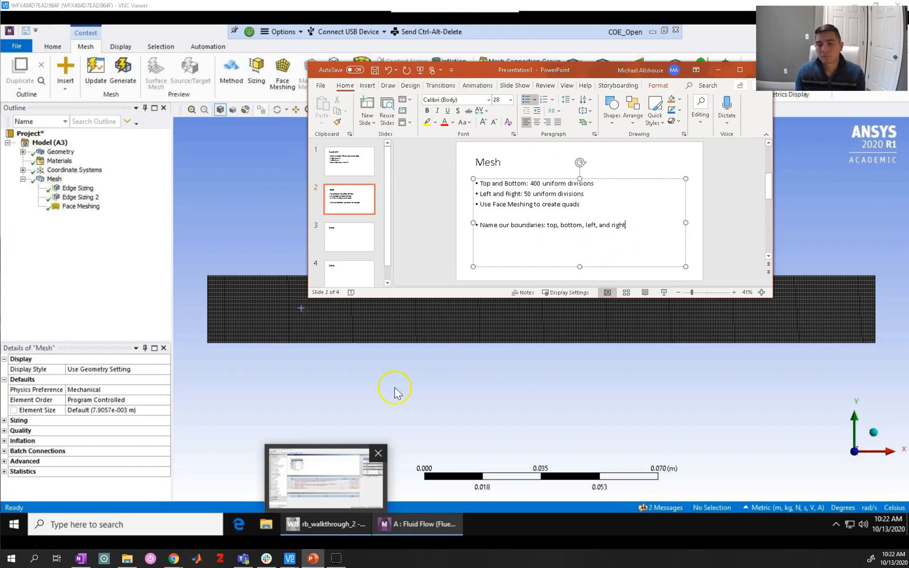
# Switch back to the meshing window and create a named selection "bottom" from the rectangle's bottom edge.
pyautogui.click(383, 408)
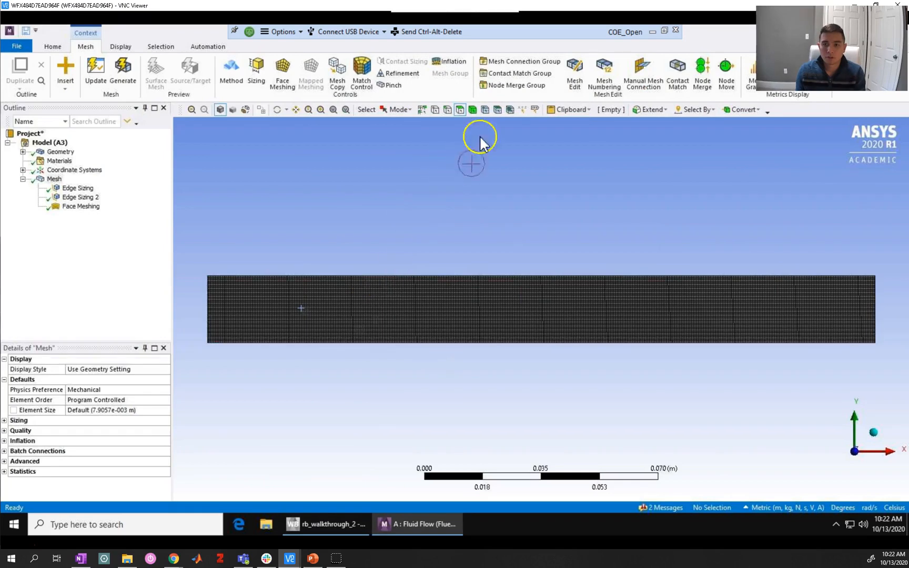
pyautogui.click(445, 110)
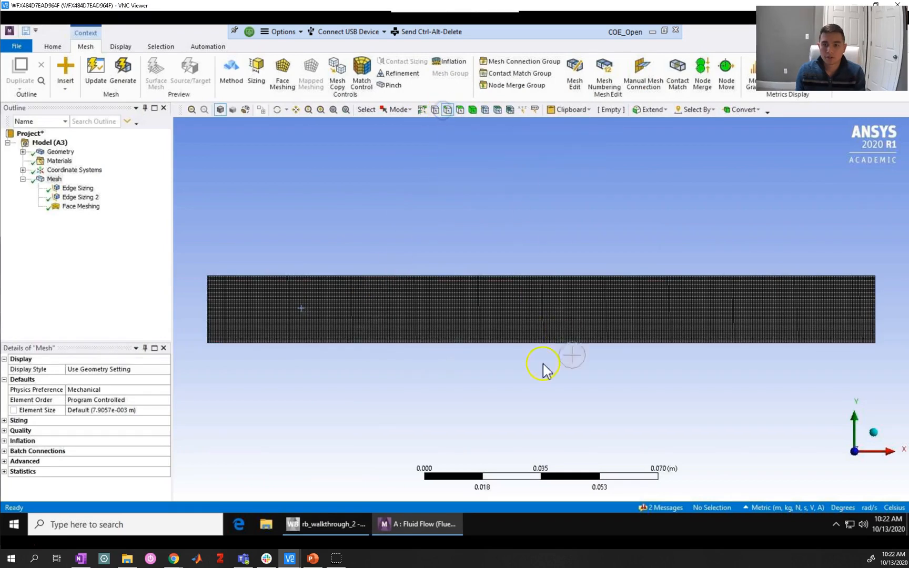
pyautogui.click(519, 342)
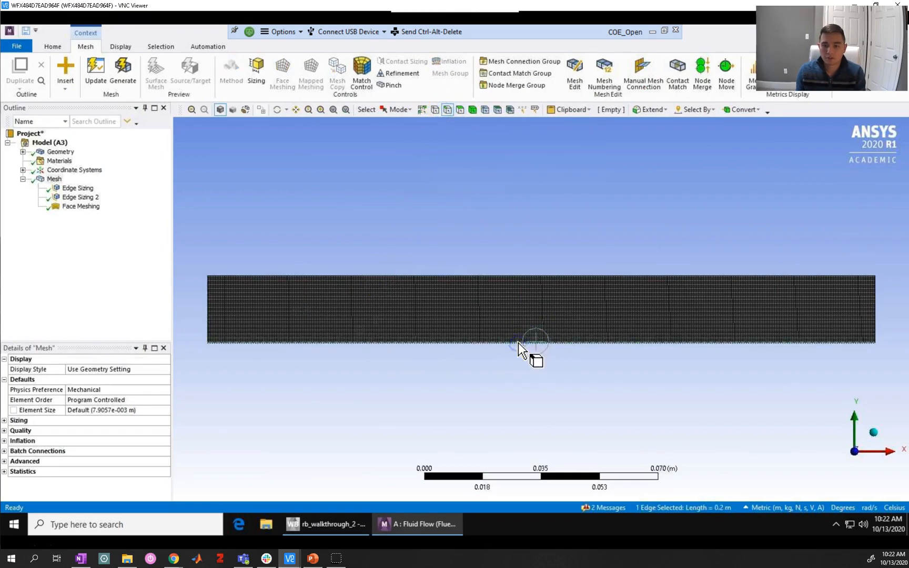
pyautogui.rightClick(519, 342)
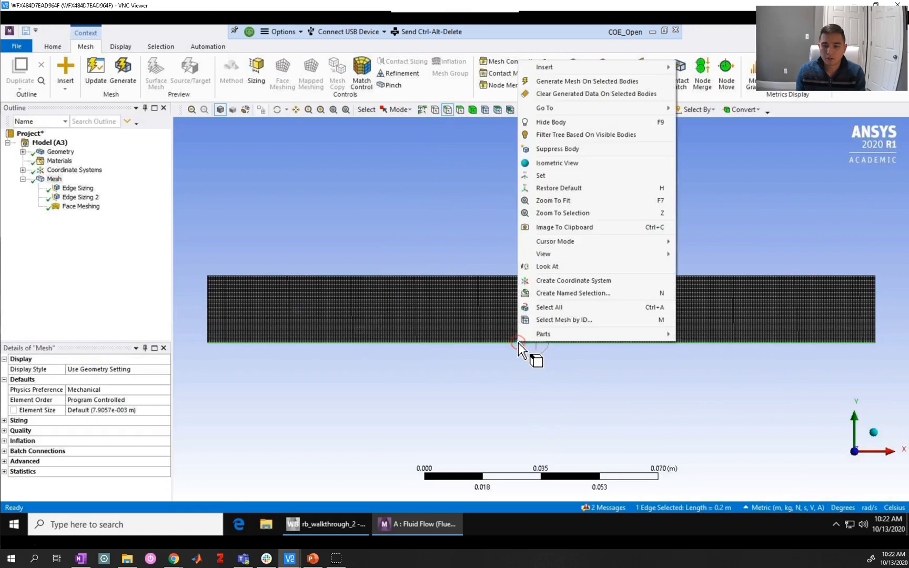
pyautogui.click(578, 293)
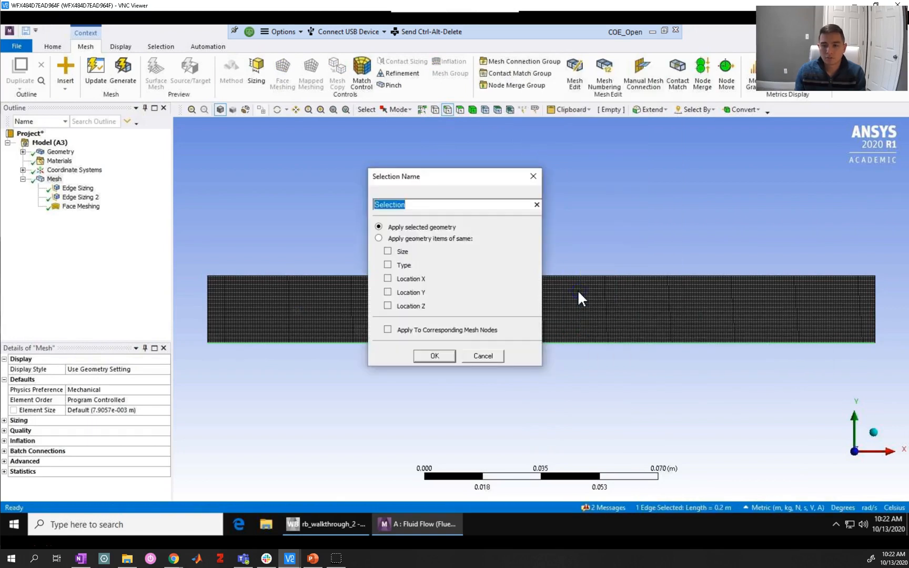
pyautogui.write('bottom')
pyautogui.press('Return')
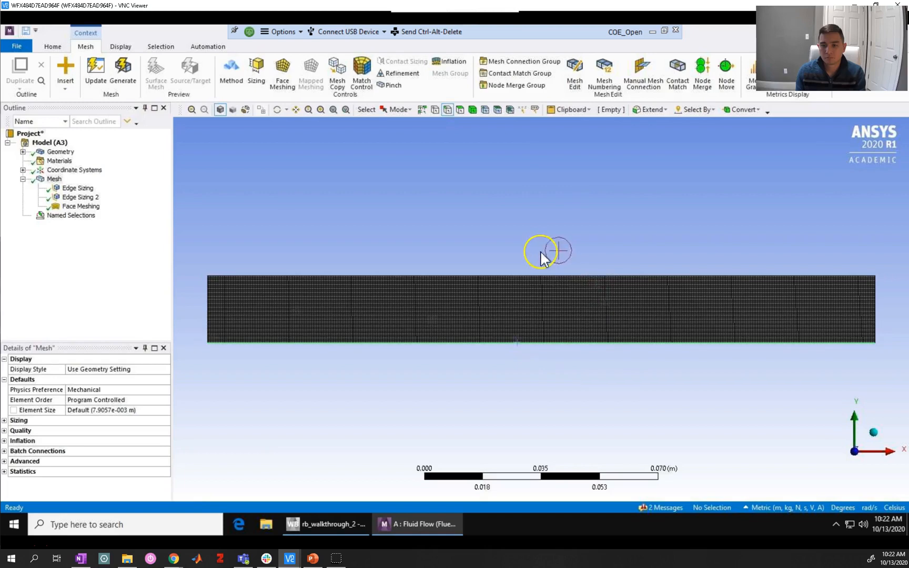
# Create a named selection "top" from the rectangle's top edge.
pyautogui.click(536, 274)
pyautogui.rightClick(536, 274)
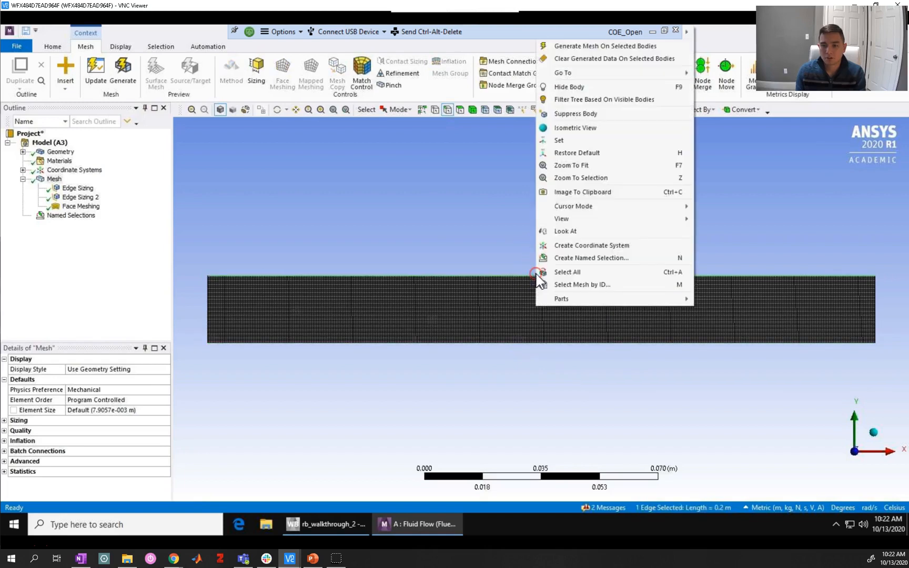
pyautogui.click(583, 259)
pyautogui.press('BackSpace')
pyautogui.write('top')
pyautogui.press('Return')
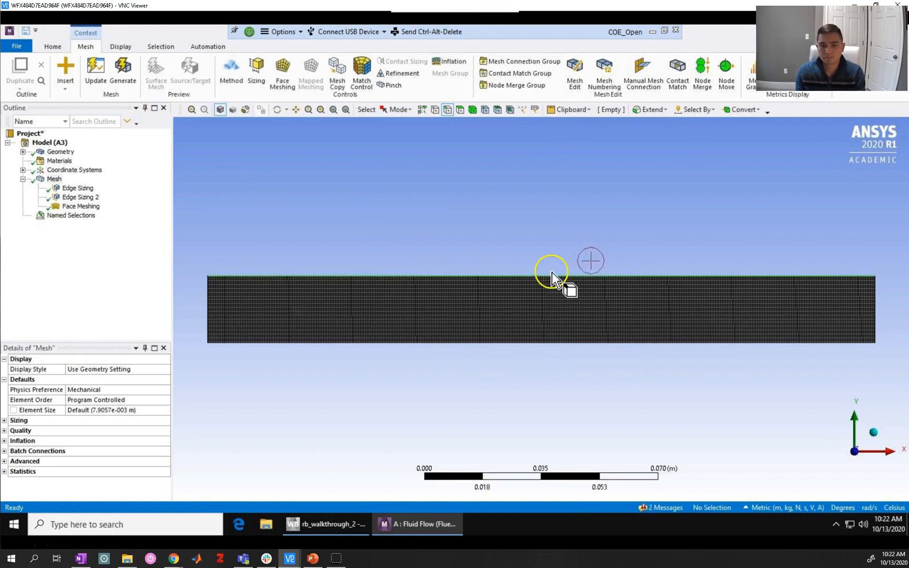
# Create a named selection "left" from the rectangle's left edge.
pyautogui.click(206, 304)
pyautogui.rightClick(207, 305)
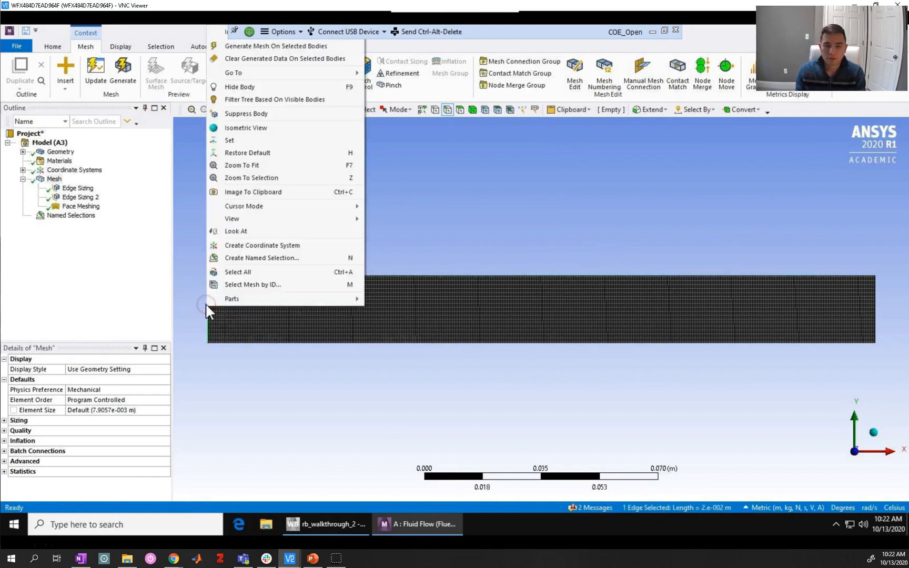
pyautogui.click(271, 258)
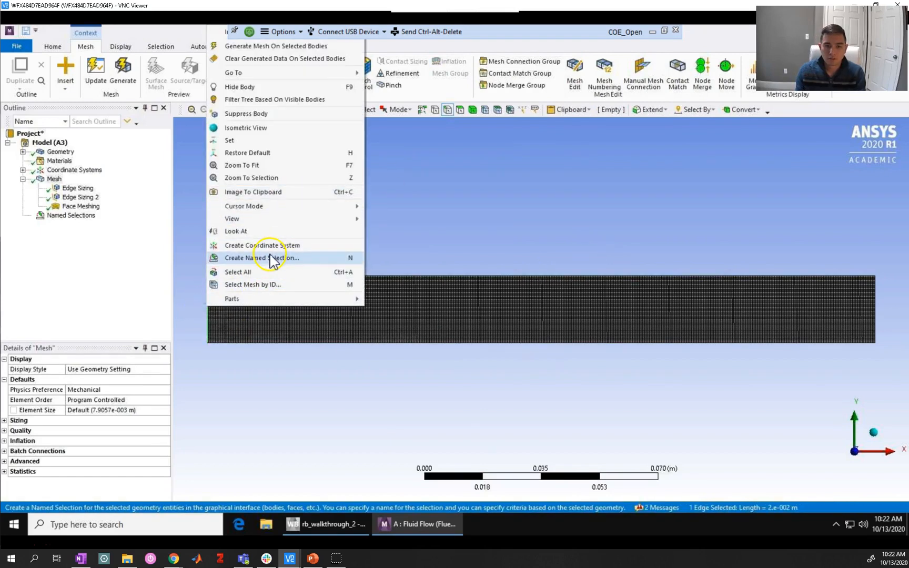
pyautogui.write('left')
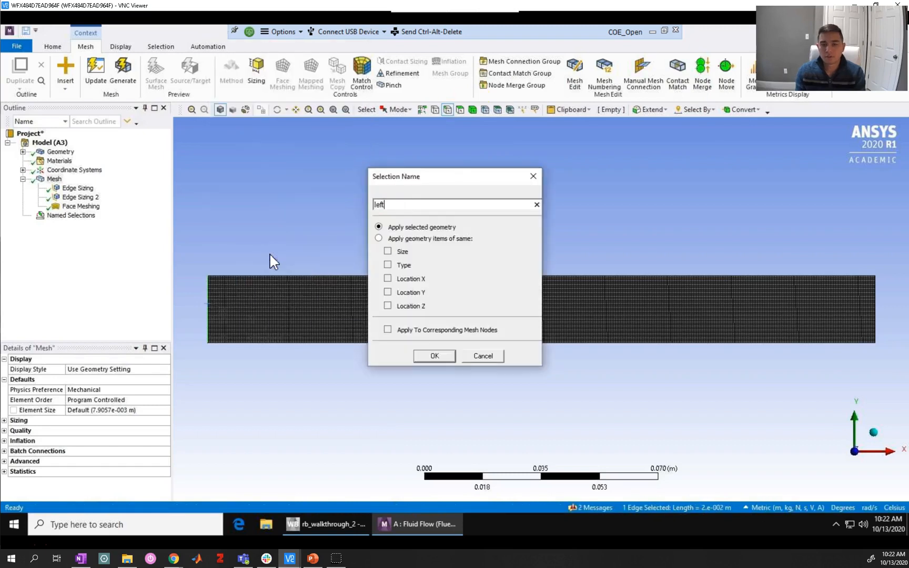
pyautogui.press('Return')
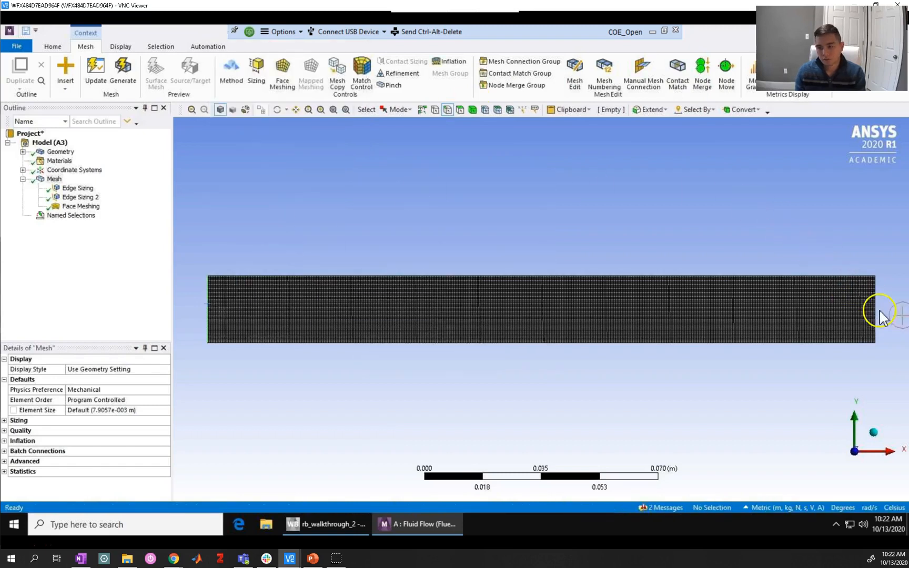
# Create a named selection "right" from the rectangle's right edge, and expand Named Selections in the outline to check it.
pyautogui.click(876, 310)
pyautogui.rightClick(876, 309)
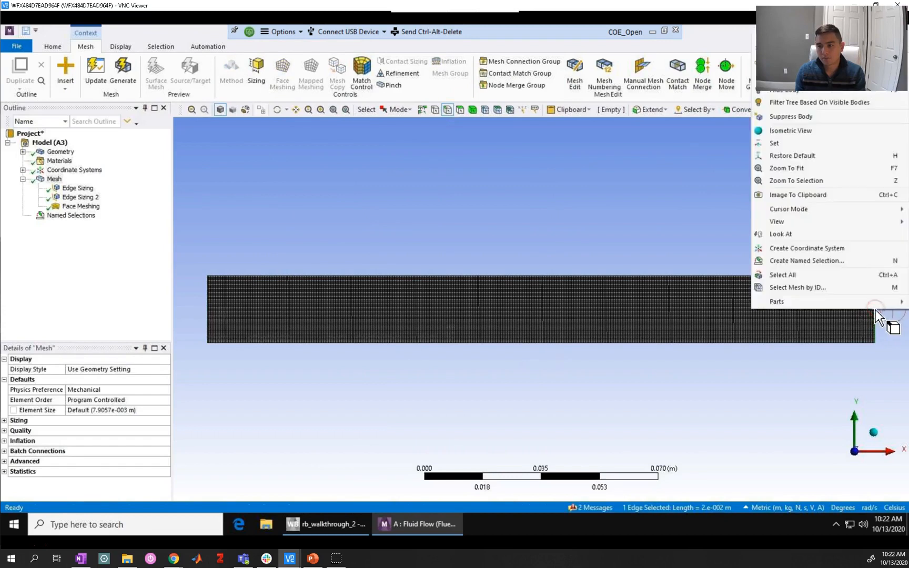
pyautogui.click(825, 261)
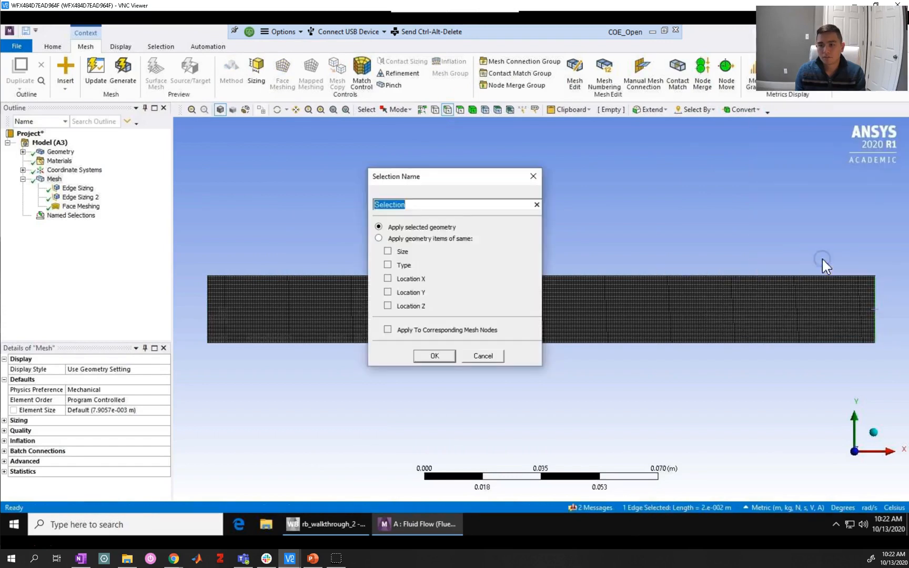
pyautogui.write('right')
pyautogui.press('Return')
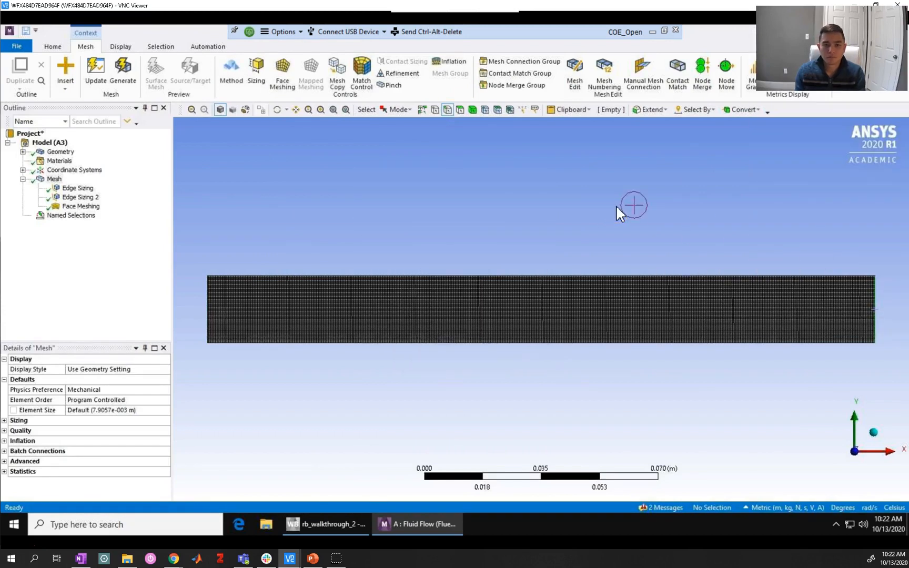
pyautogui.click(52, 215)
pyautogui.click(22, 215)
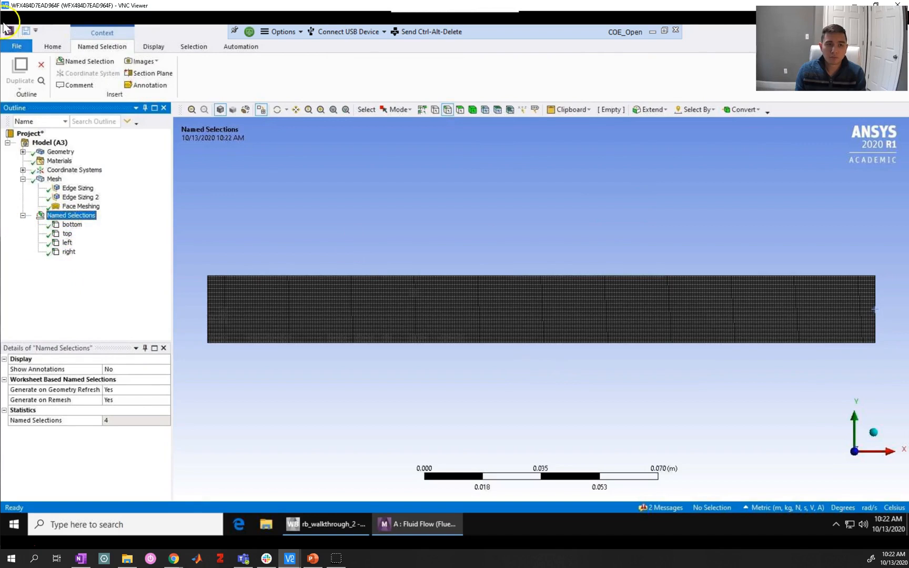
# Save the project, switch to Workbench, and close the meshing window.
pyautogui.click(16, 46)
pyautogui.click(28, 113)
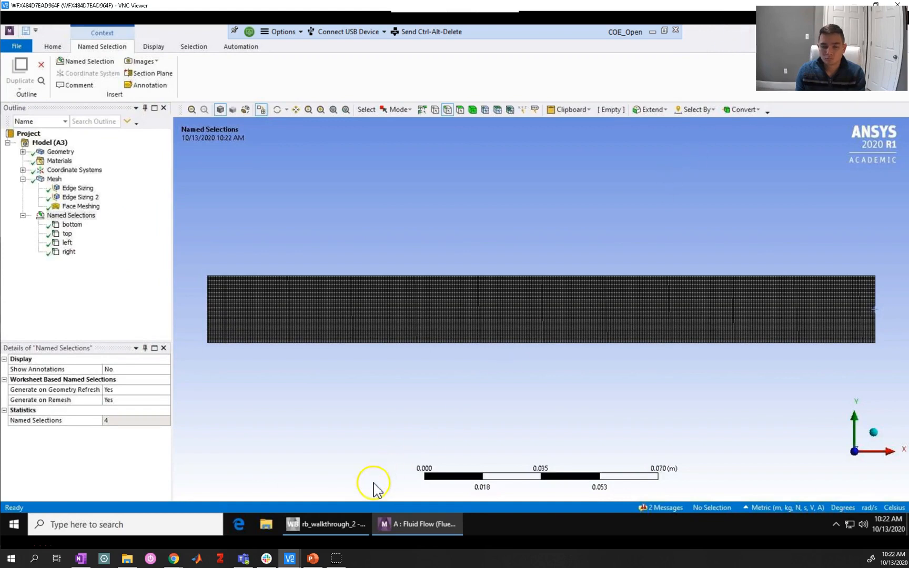
pyautogui.click(337, 524)
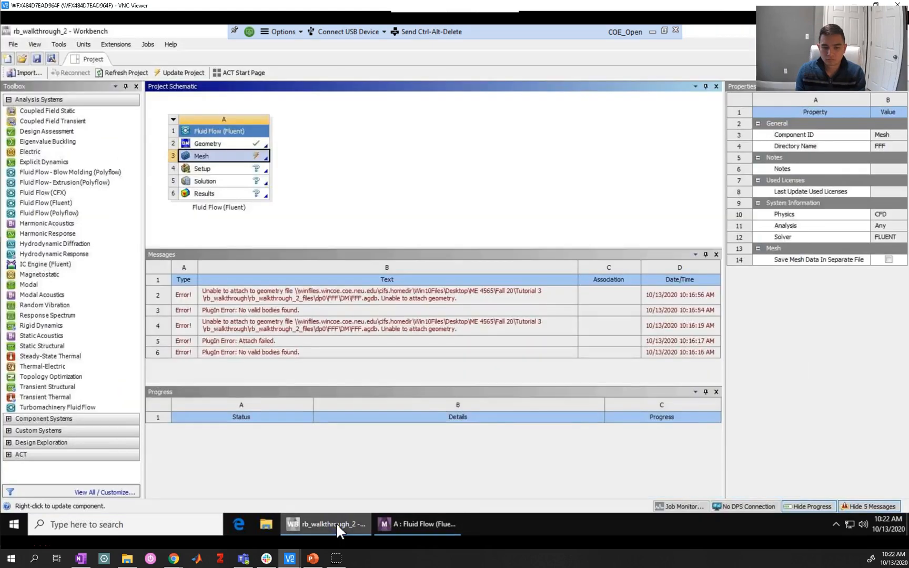
pyautogui.click(400, 523)
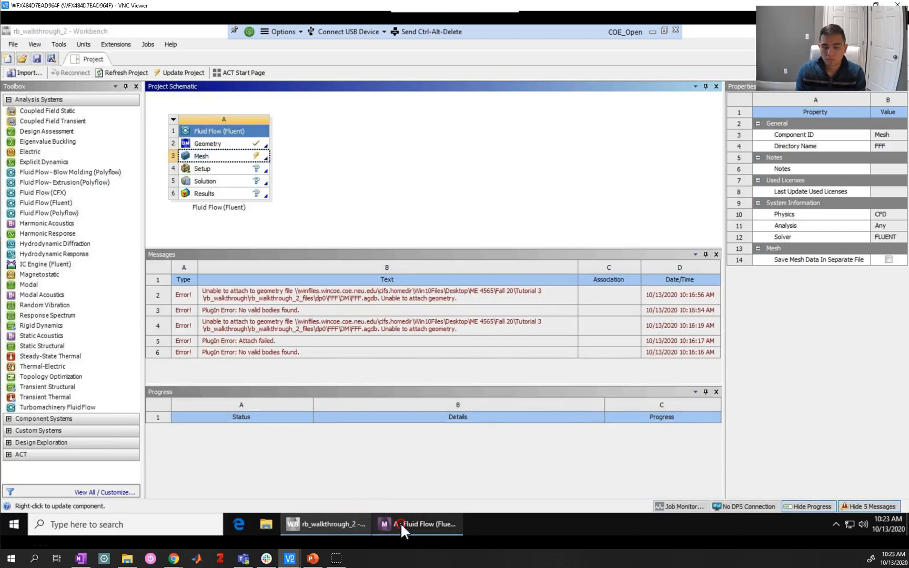
pyautogui.rightClick(402, 522)
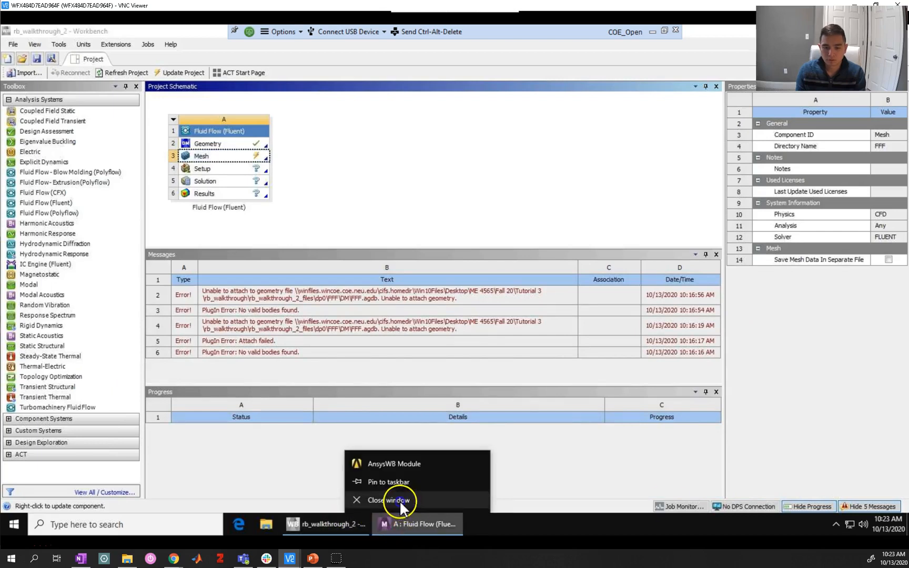
pyautogui.click(398, 504)
# Update the Mesh component of the Fluid Flow (Fluent) system in the Project Schematic.
pyautogui.click(215, 152)
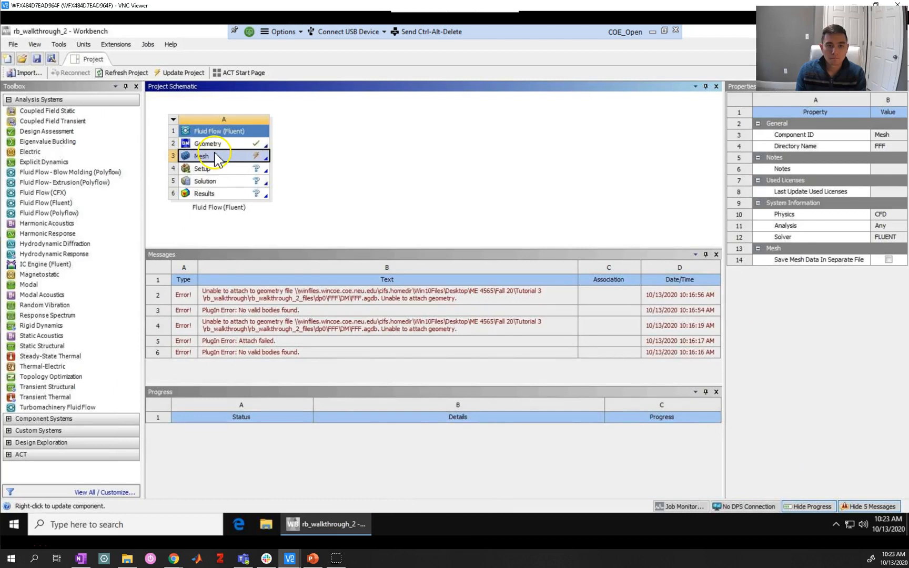
pyautogui.rightClick(215, 154)
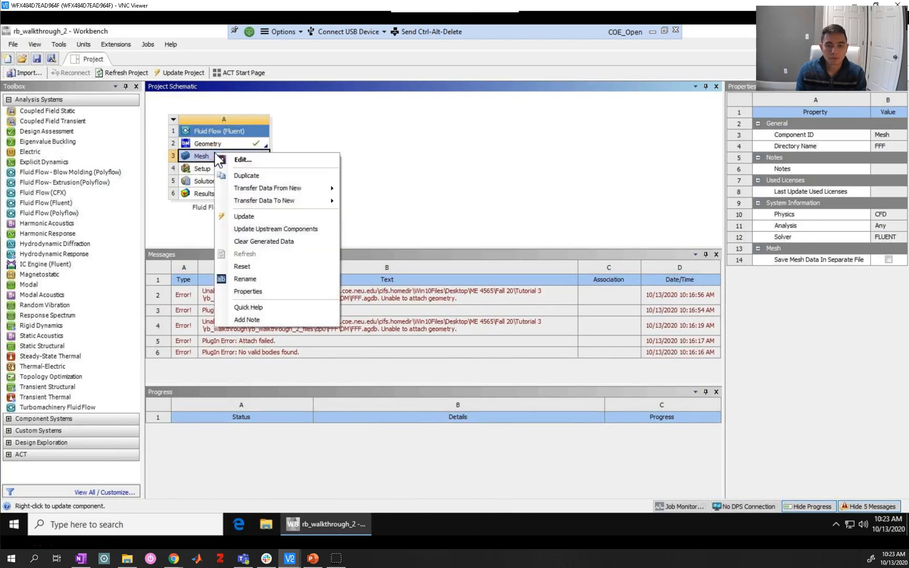
pyautogui.click(250, 217)
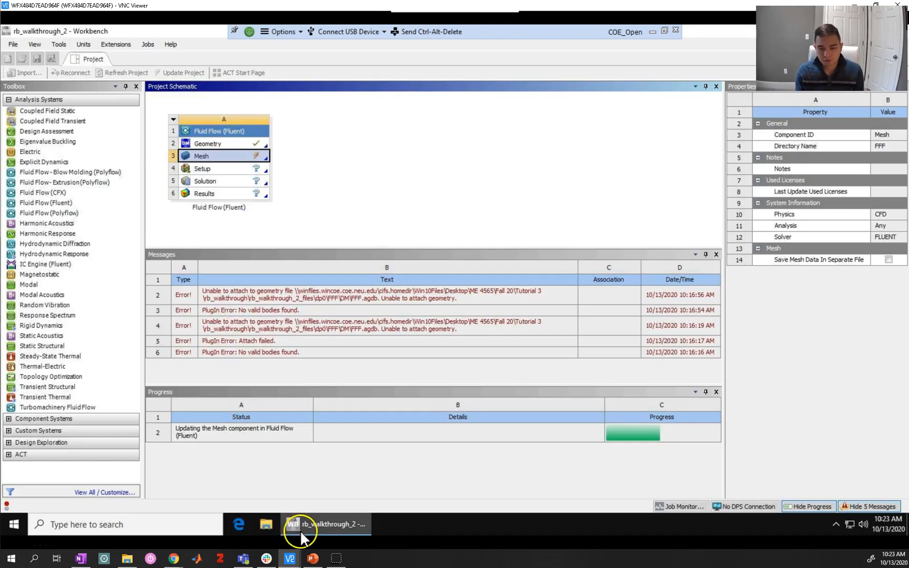
# Open the Setup cell of the Fluid Flow (Fluent) system for editing.
pyautogui.moveTo(314, 562)
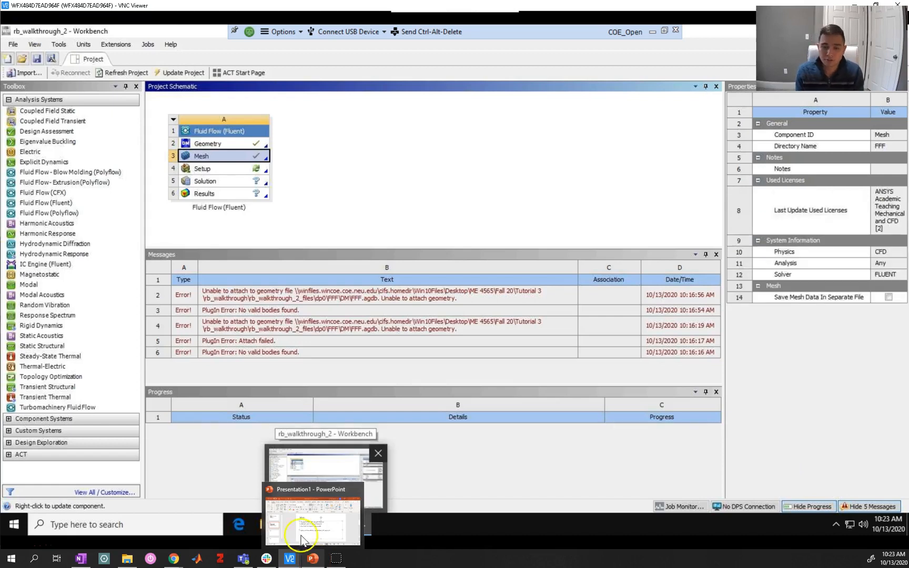
pyautogui.doubleClick(220, 171)
pyautogui.rightClick(221, 176)
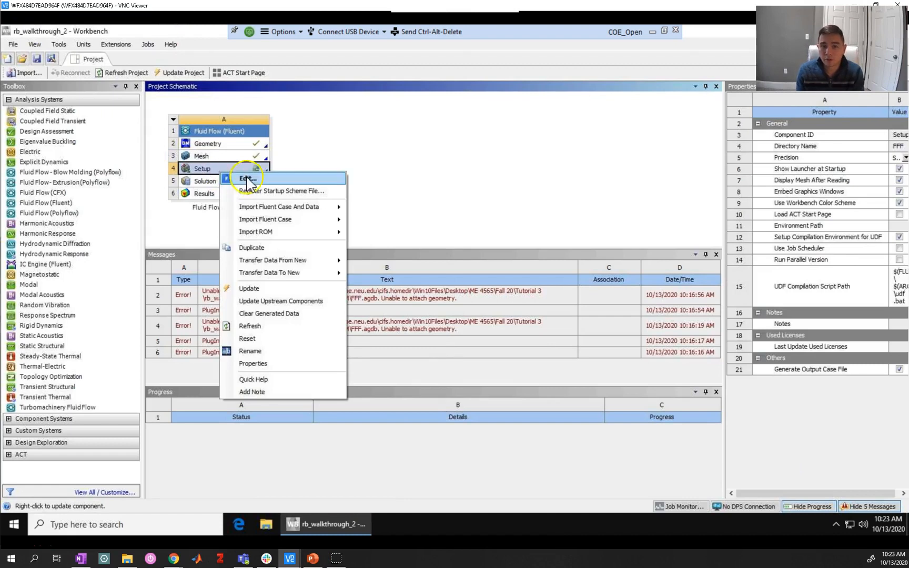
pyautogui.click(248, 178)
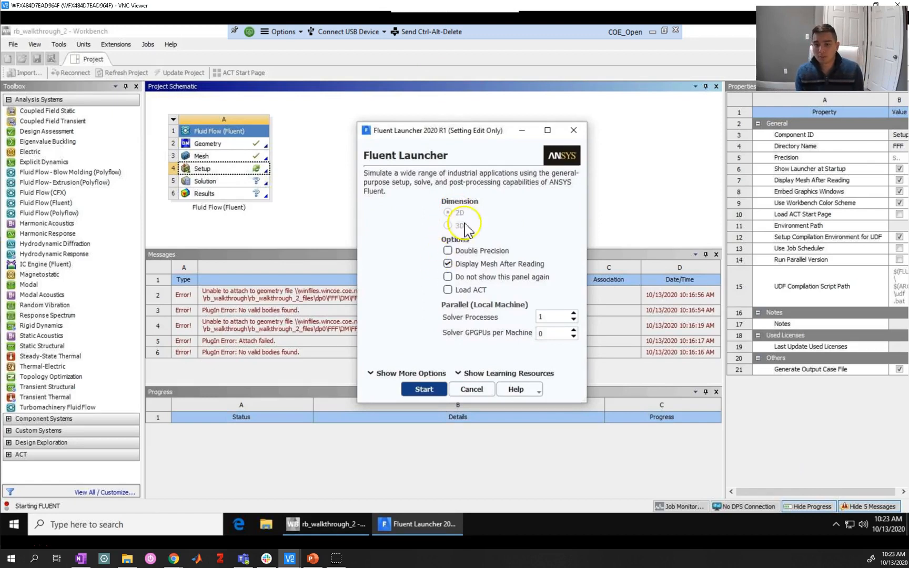
# Launch Fluent with Double Precision enabled and 4 solver processes, and minimize its console window.
pyautogui.click(449, 251)
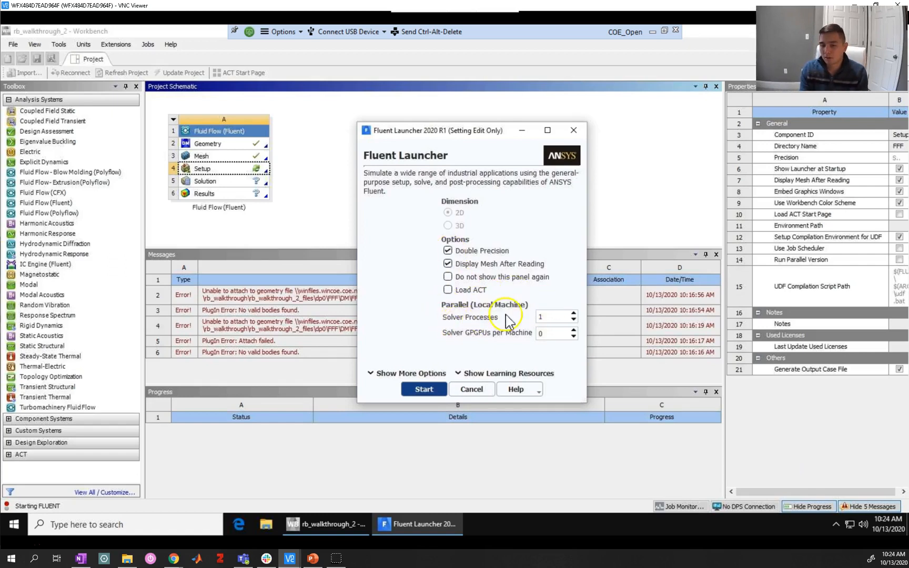
pyautogui.click(574, 319)
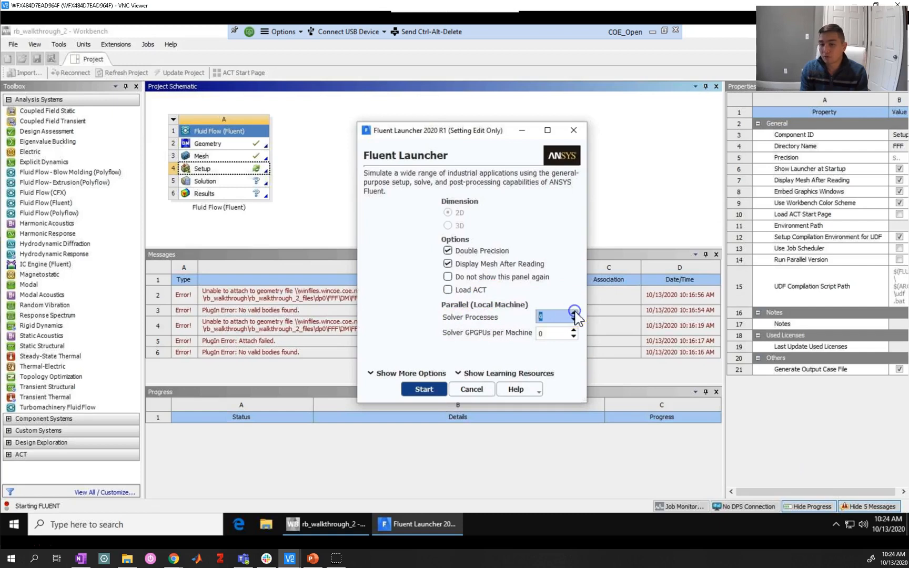
pyautogui.click(424, 390)
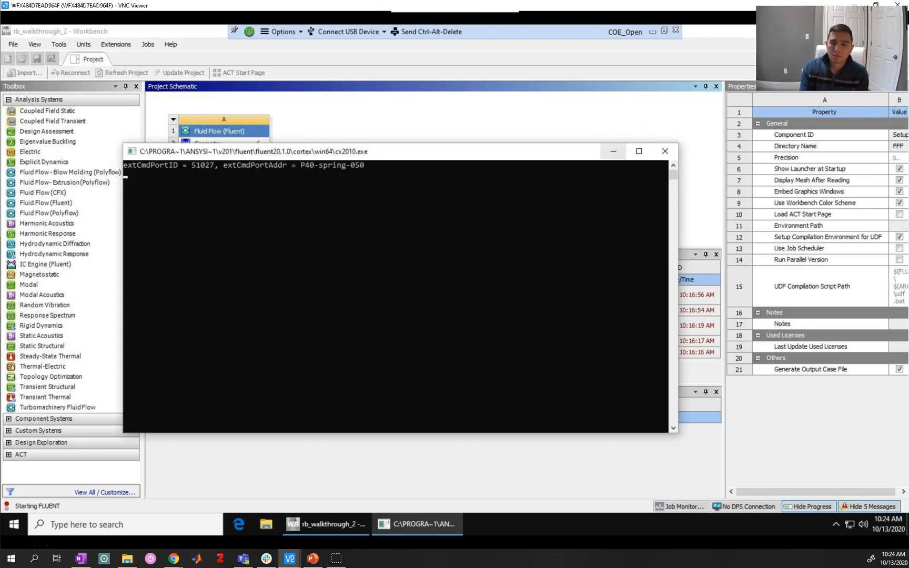
pyautogui.click(613, 152)
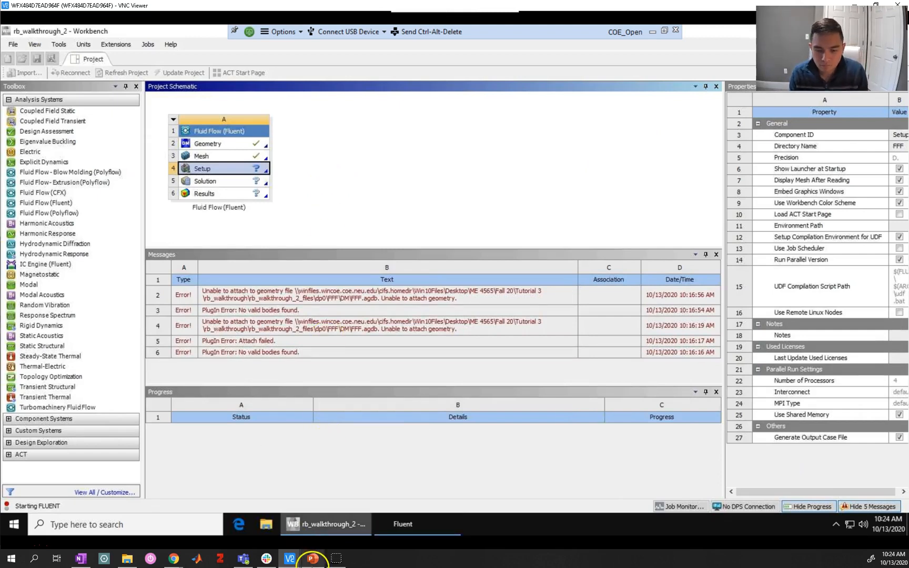
# Switch to PowerPoint and add the bullet "Fluent Options: double precision and on Vmware 4 processors" to the Setup slide, followed by a new line.
pyautogui.click(313, 559)
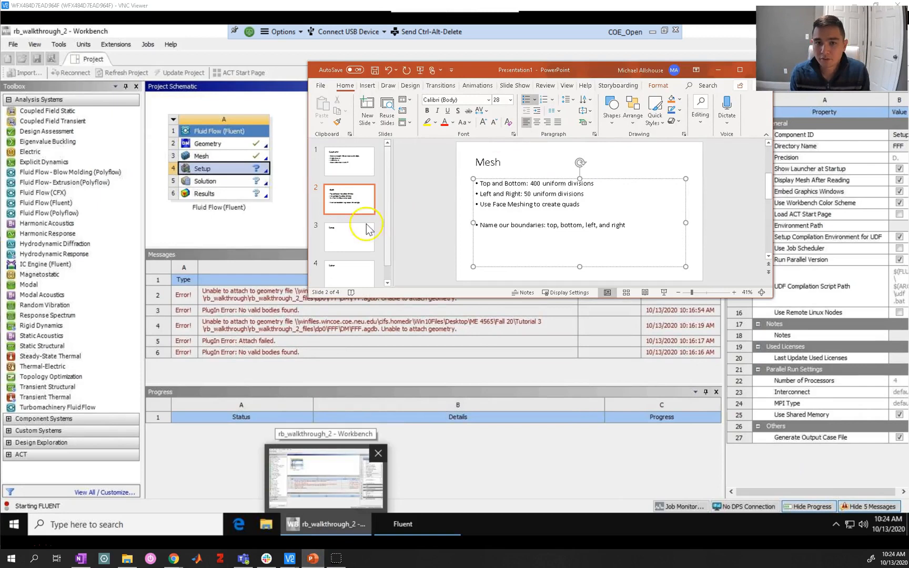
pyautogui.click(325, 234)
pyautogui.click(512, 209)
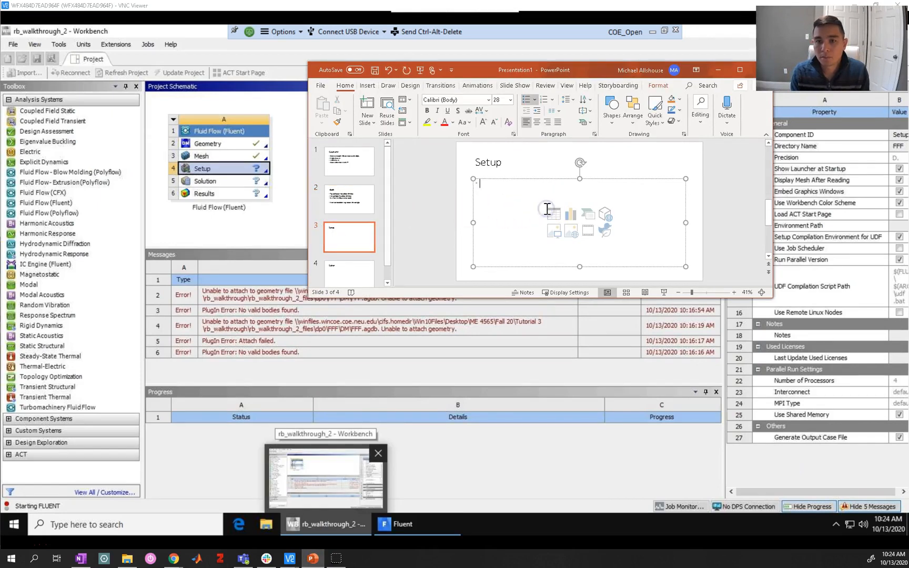
pyautogui.write('Fluent')
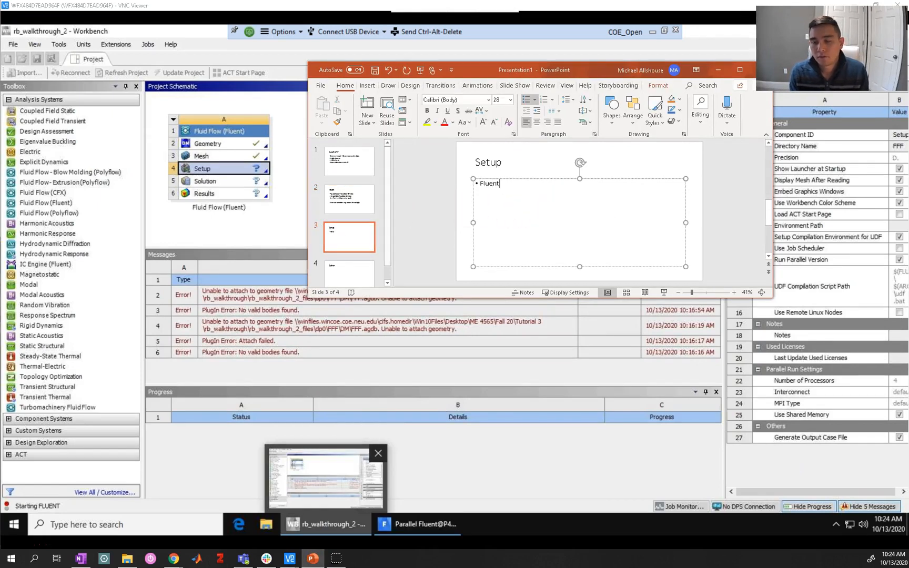
pyautogui.write(' OPt')
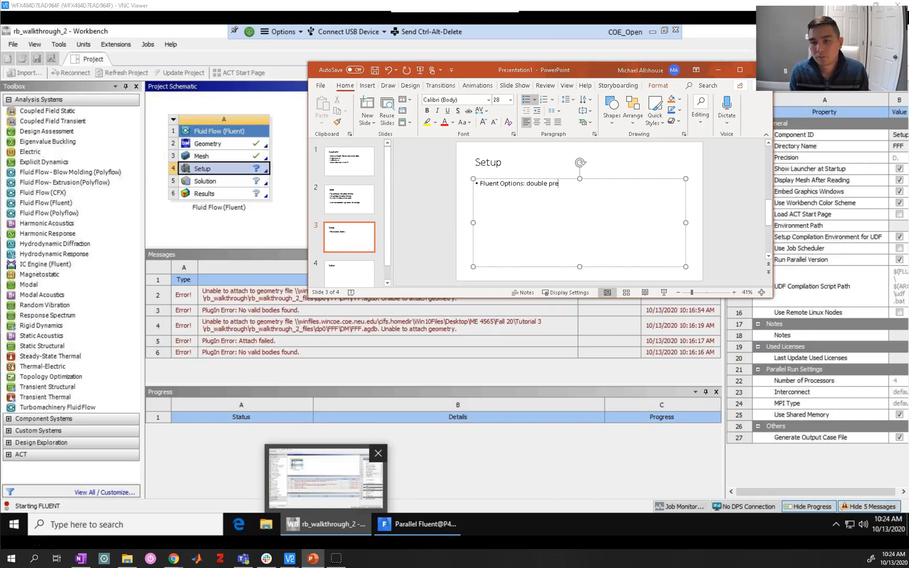
pyautogui.write('VMwa')
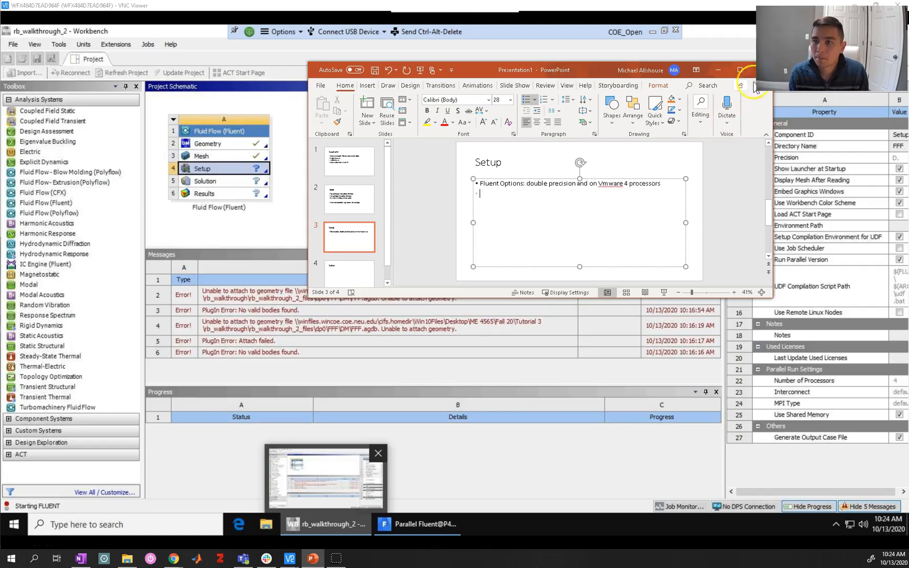
# Minimize PowerPoint, bring the Fluent window in front of Workbench, and maximize it.
pyautogui.click(718, 70)
pyautogui.click(421, 523)
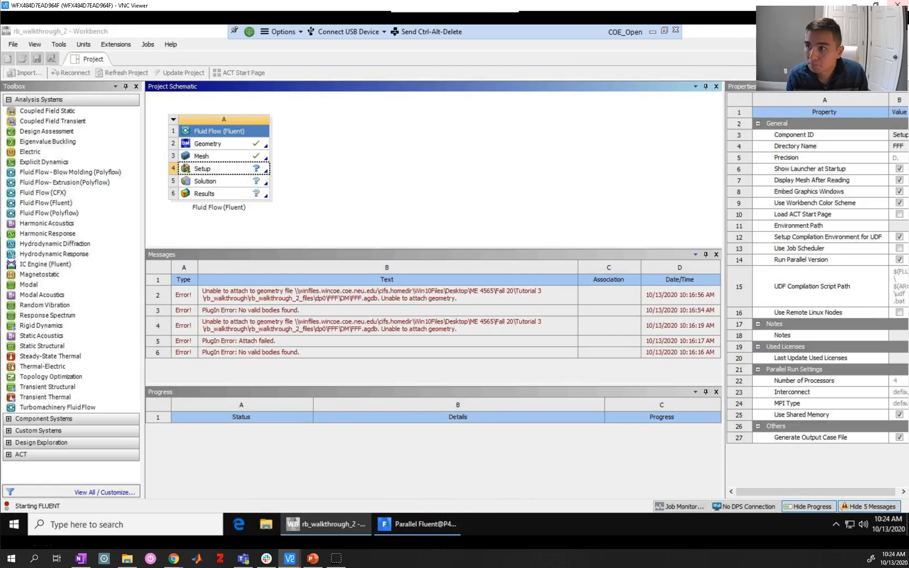
pyautogui.doubleClick(724, 32)
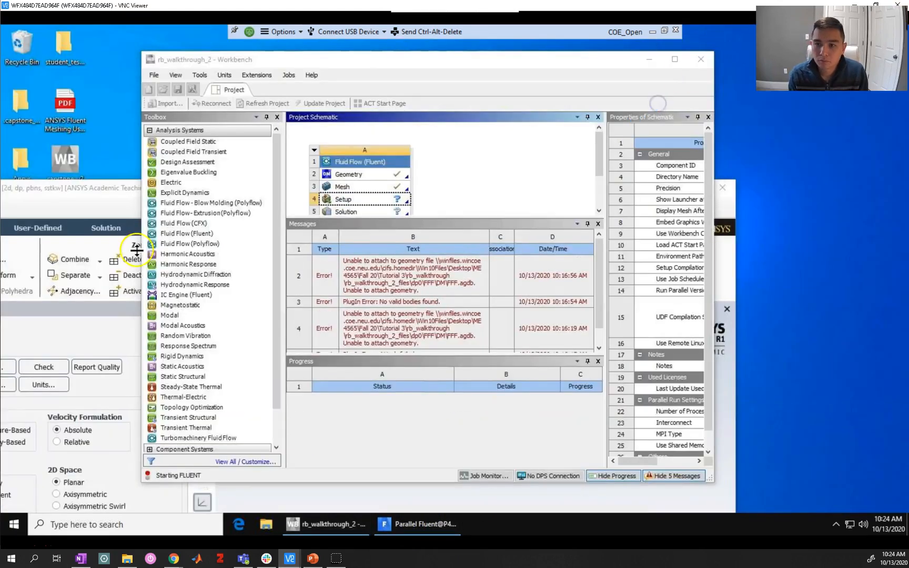
pyautogui.click(118, 190)
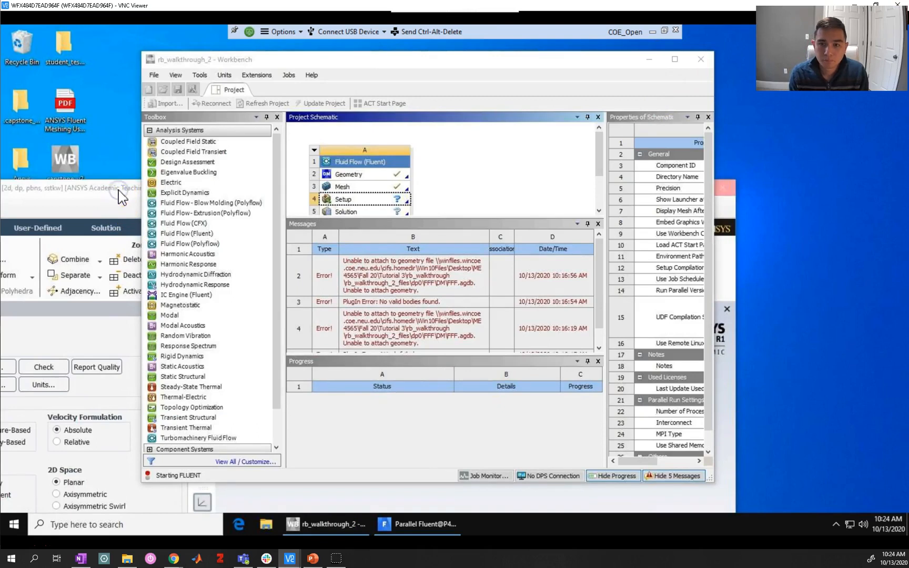
pyautogui.moveTo(118, 190); pyautogui.dragTo(311, 121)
pyautogui.click(797, 125)
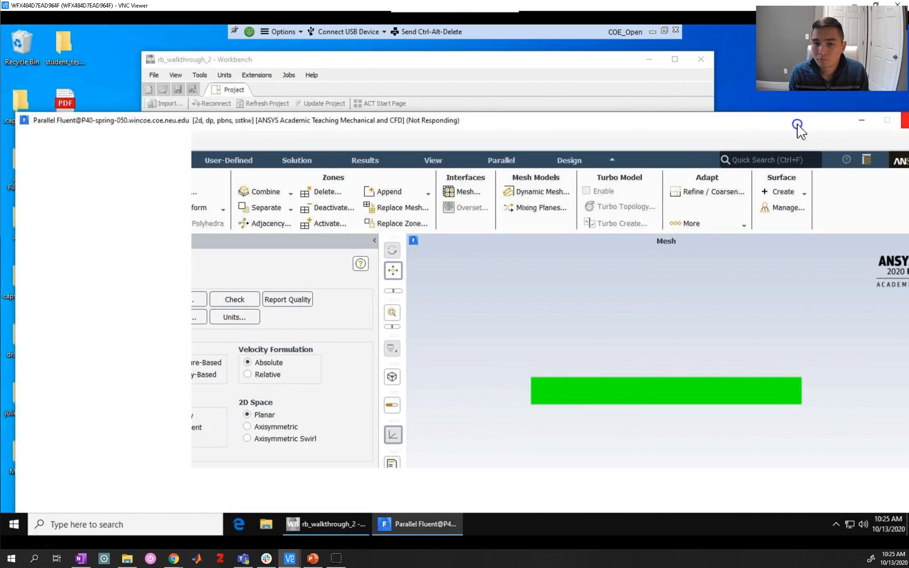
pyautogui.click(770, 125)
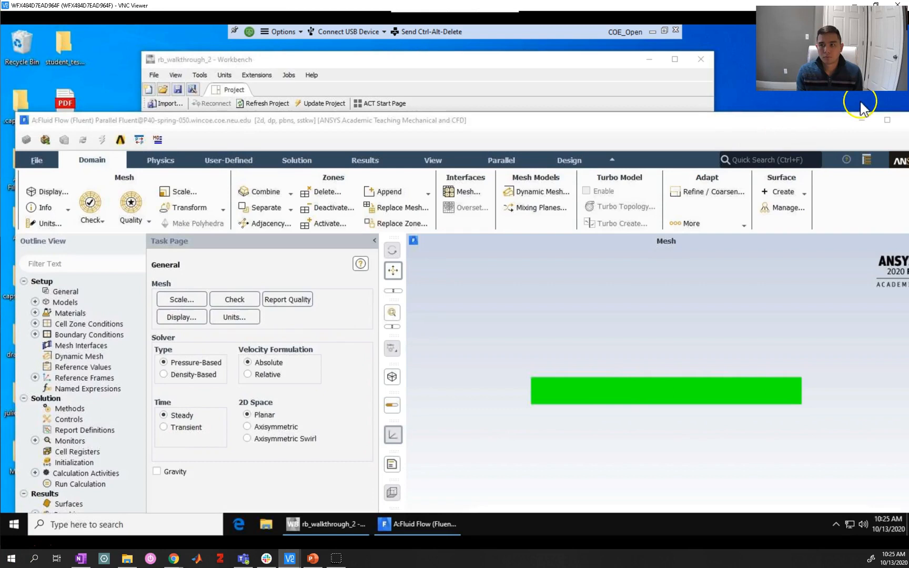
pyautogui.click(887, 120)
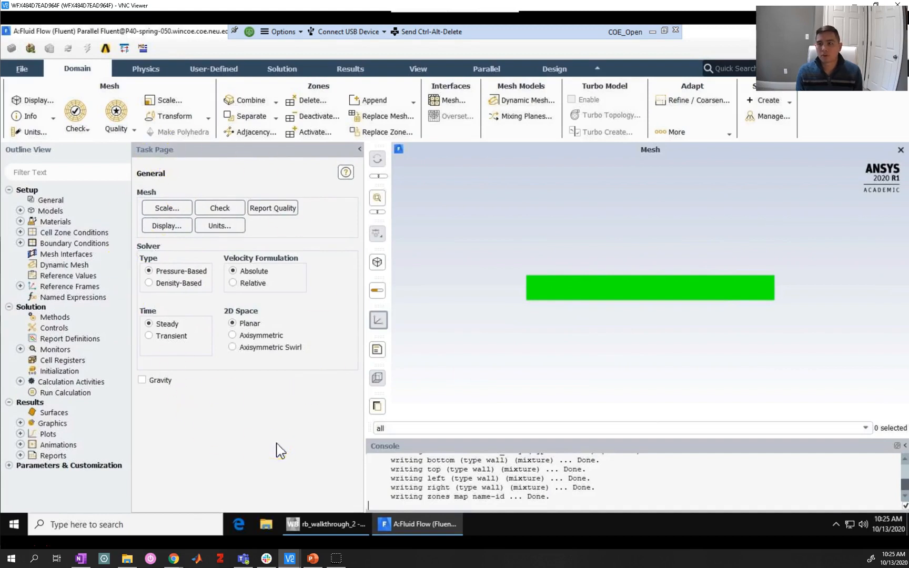
# Set the solver to Pressure-Based and Transient, and enable gravity with a Y acceleration of -9.81 m/s2.
pyautogui.click(183, 272)
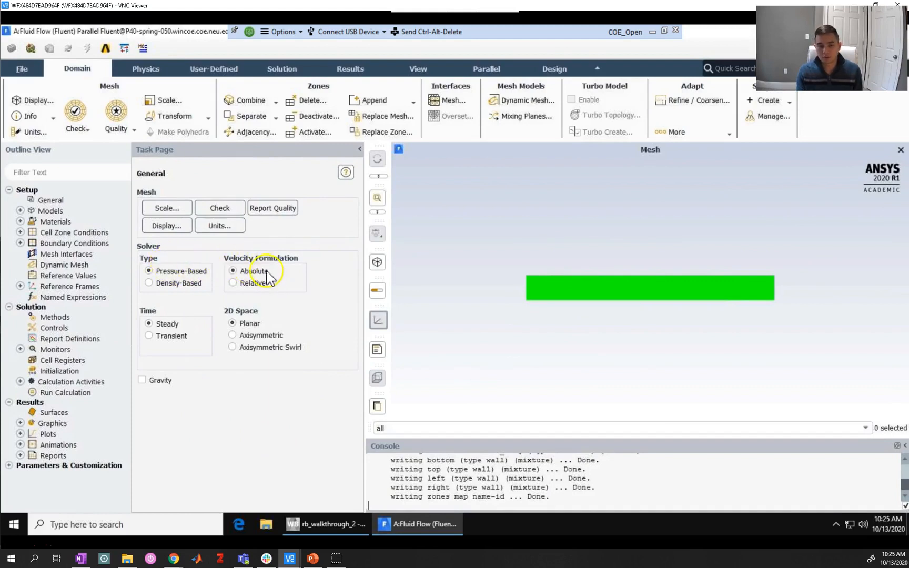
pyautogui.click(148, 335)
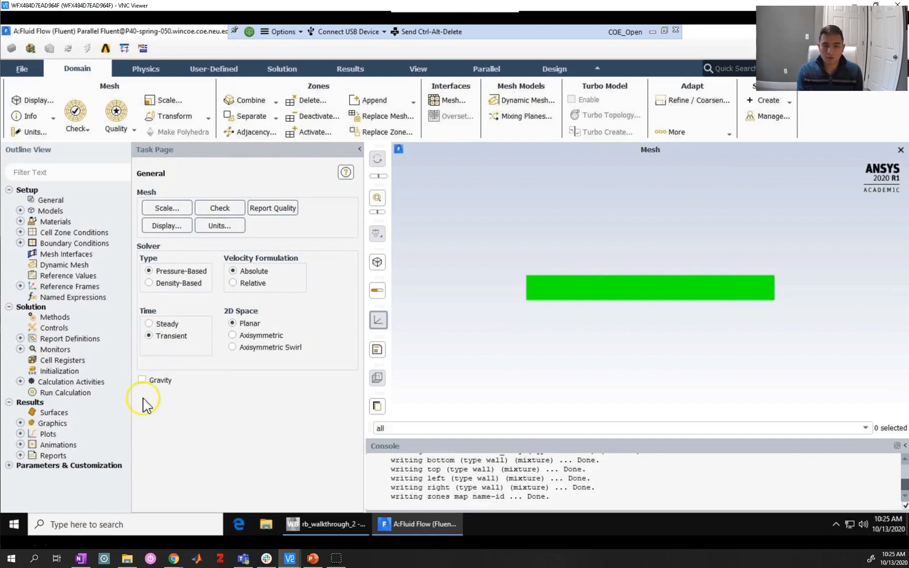
pyautogui.click(143, 381)
pyautogui.click(180, 428)
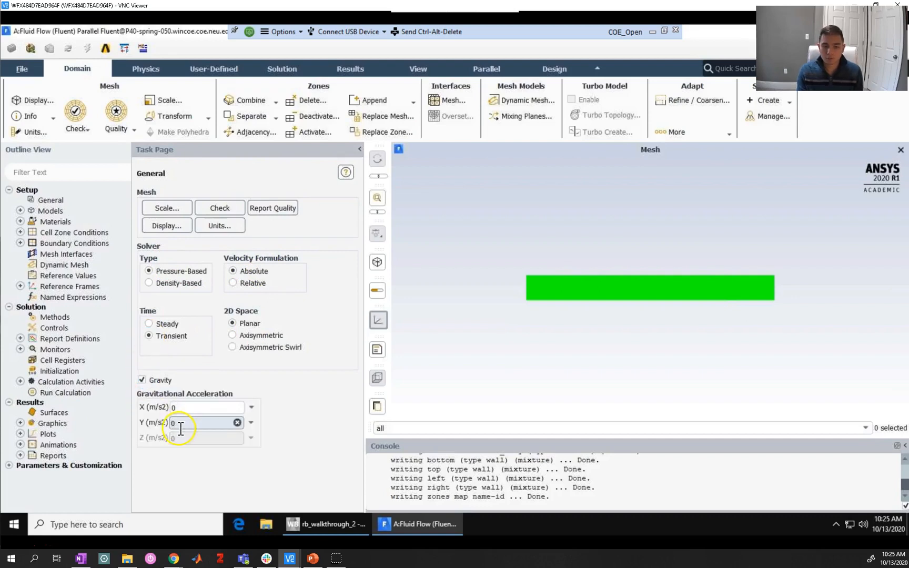
pyautogui.write('-9.81')
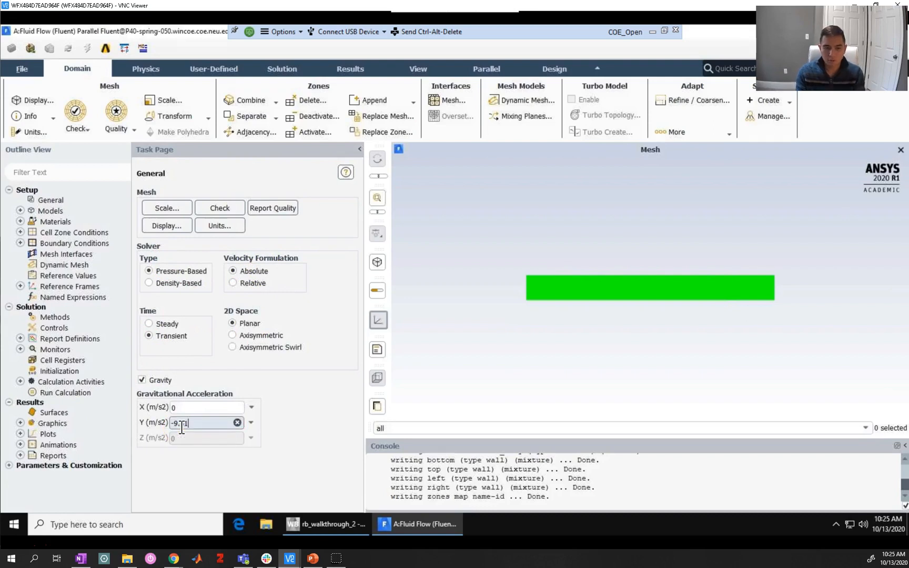
pyautogui.click(300, 424)
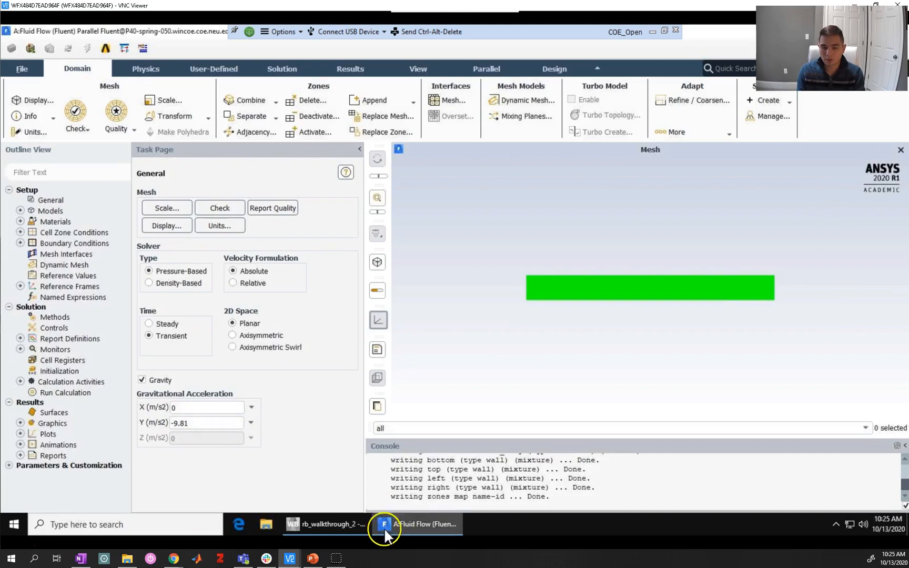
# Switch to PowerPoint and add the bullets "Transient solver, set gravity to y=-9.81" and "Models:" to the Setup slide.
pyautogui.moveTo(326, 524)
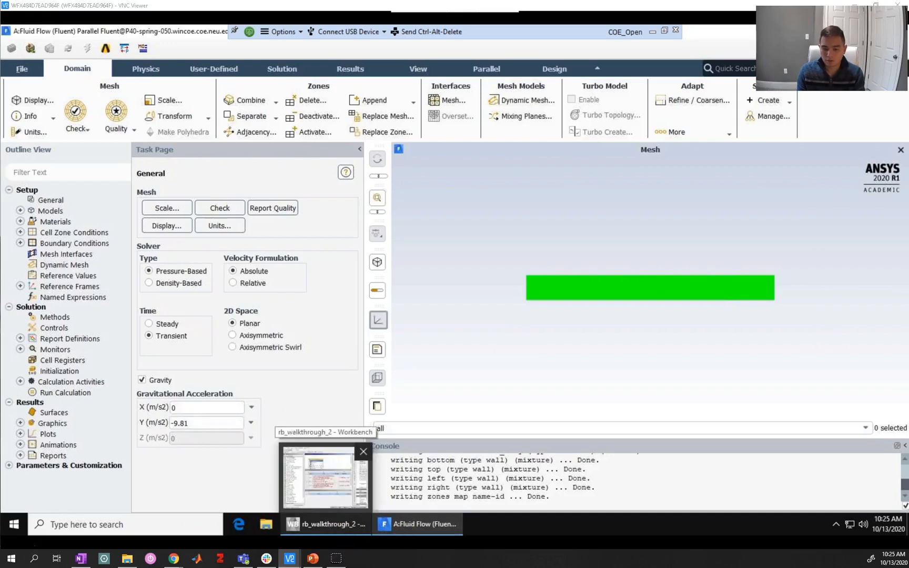
pyautogui.click(313, 558)
pyautogui.write('Transient s')
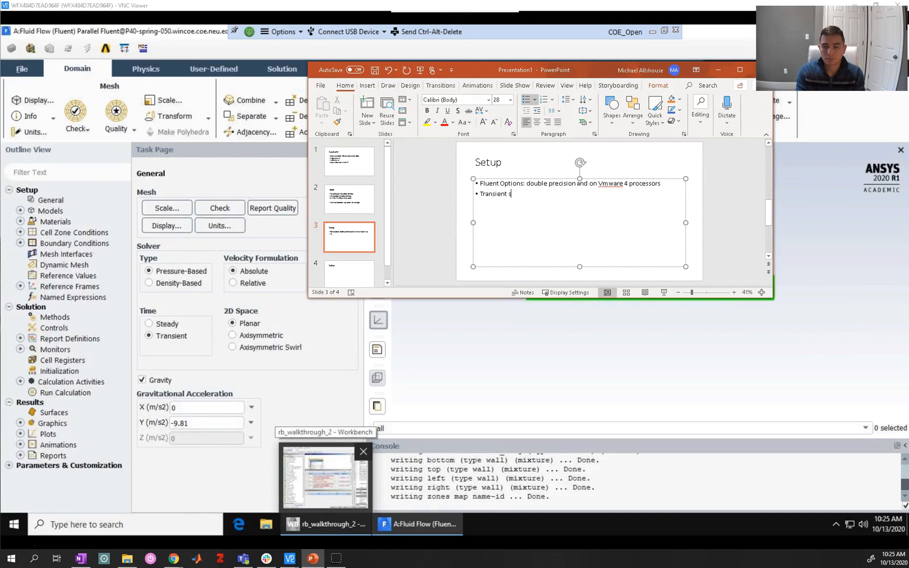
pyautogui.write('olver, set gravity to y=-9.81')
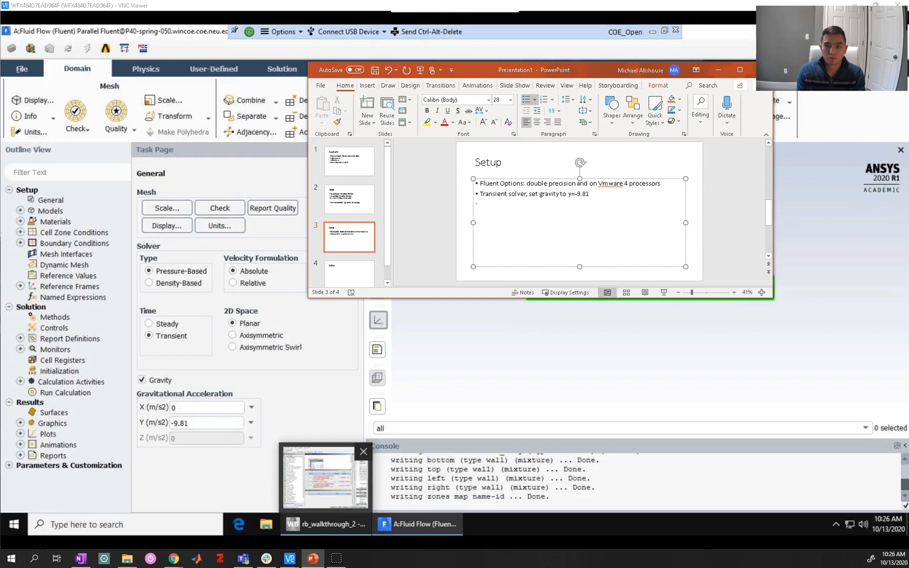
pyautogui.write('Models:')
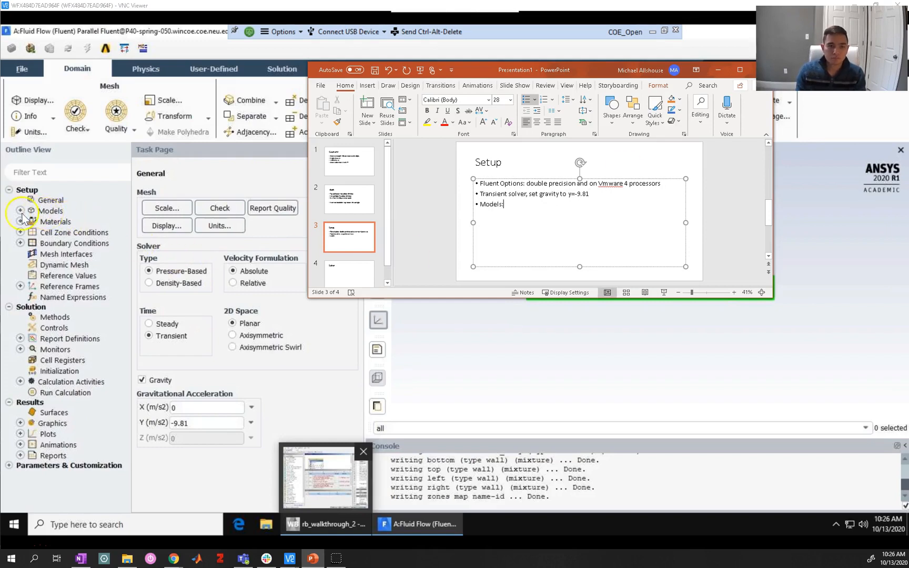
# Return to Fluent, expand Models in the outline, and select Energy Equation in the Energy model settings.
pyautogui.click(20, 211)
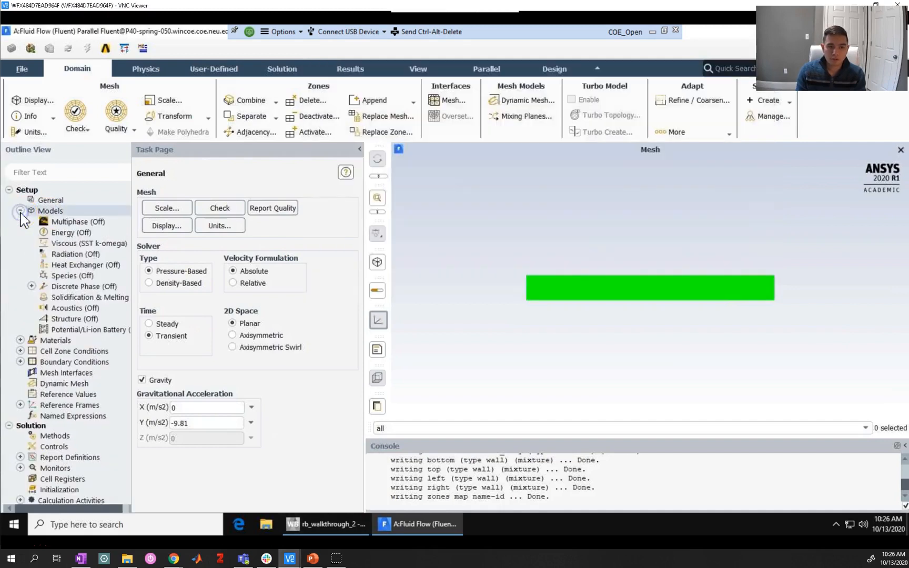
pyautogui.doubleClick(66, 232)
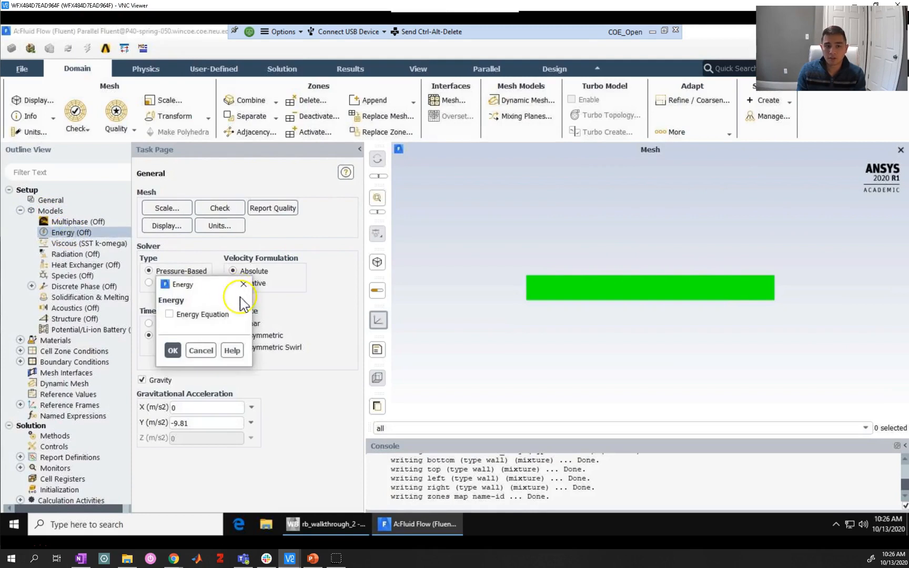
pyautogui.click(202, 314)
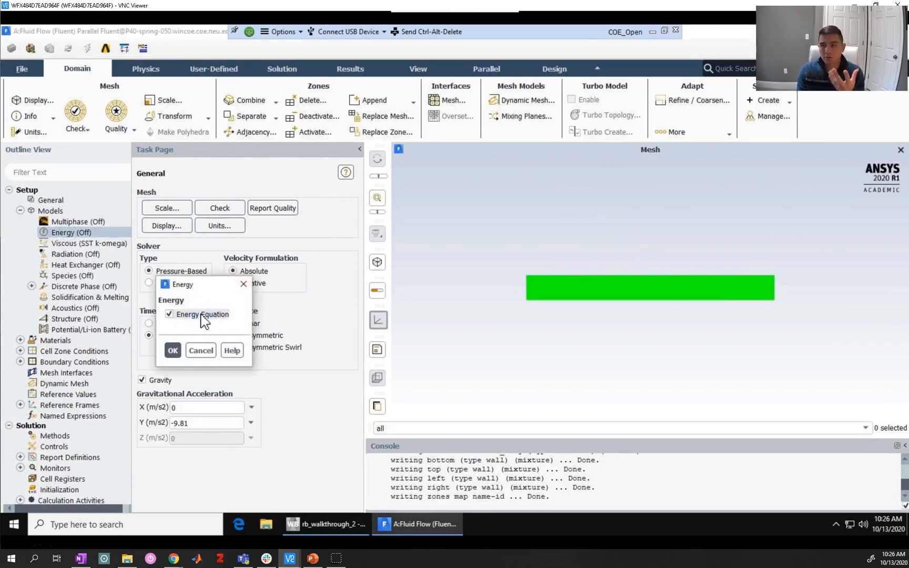
# Set the viscous model to Standard k-epsilon (2 eqn) with Enhanced Wall Treatment.
pyautogui.click(62, 244)
pyautogui.doubleClick(62, 245)
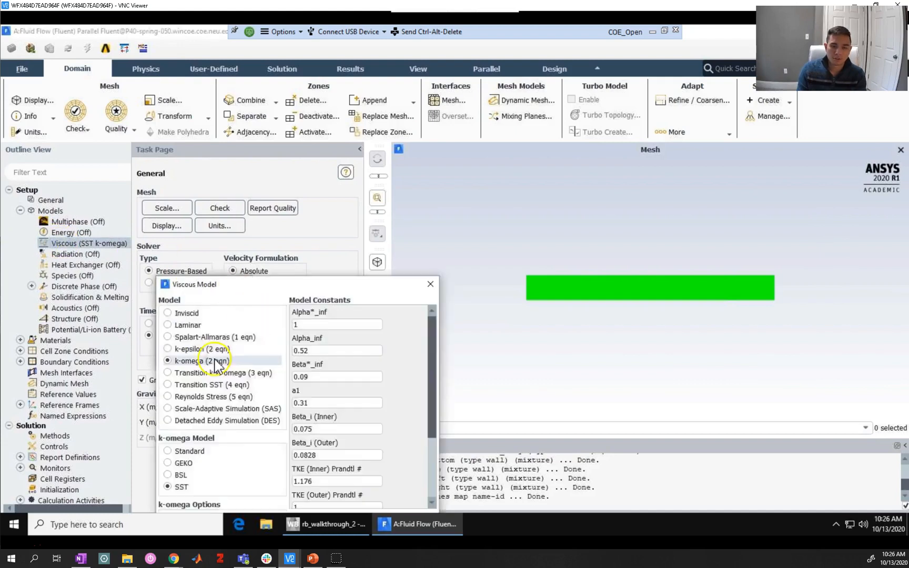
pyautogui.moveTo(224, 284); pyautogui.dragTo(225, 152)
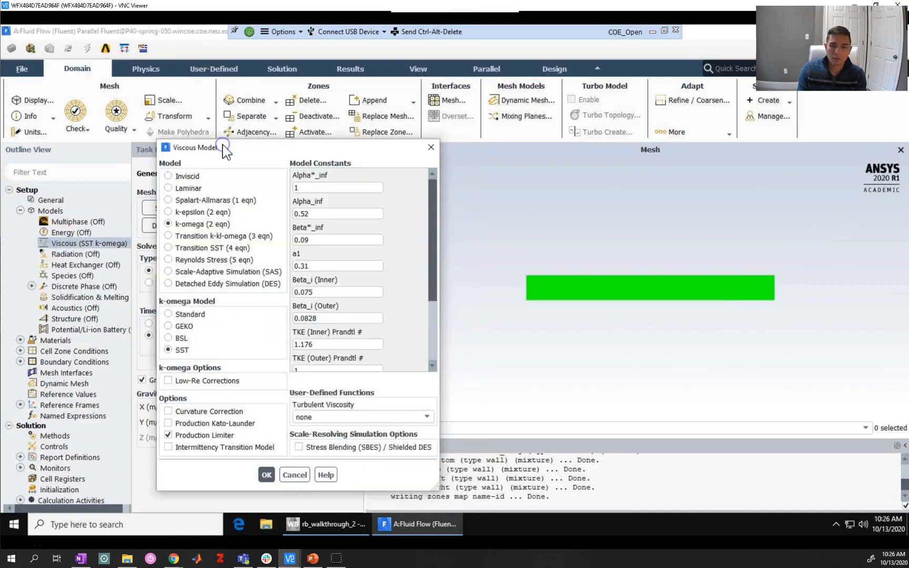
pyautogui.click(187, 212)
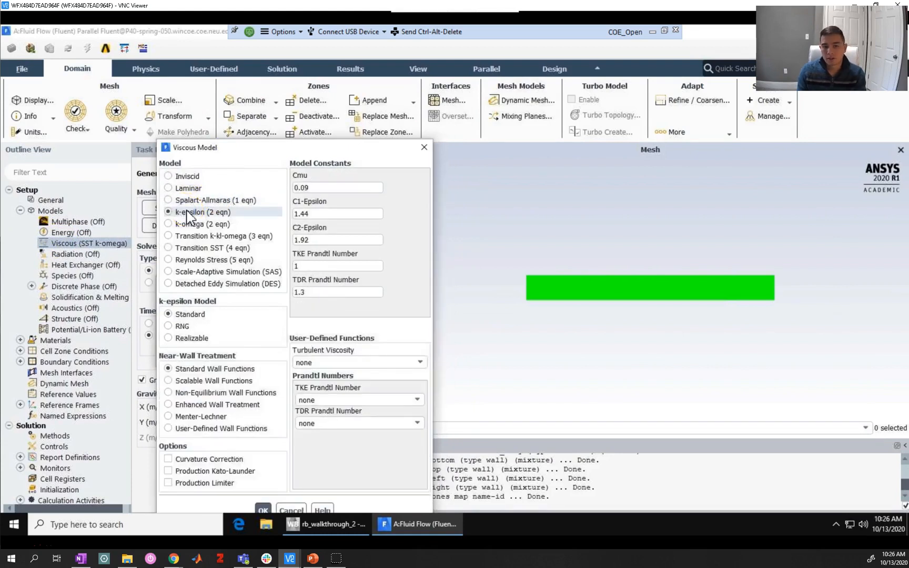
pyautogui.click(204, 405)
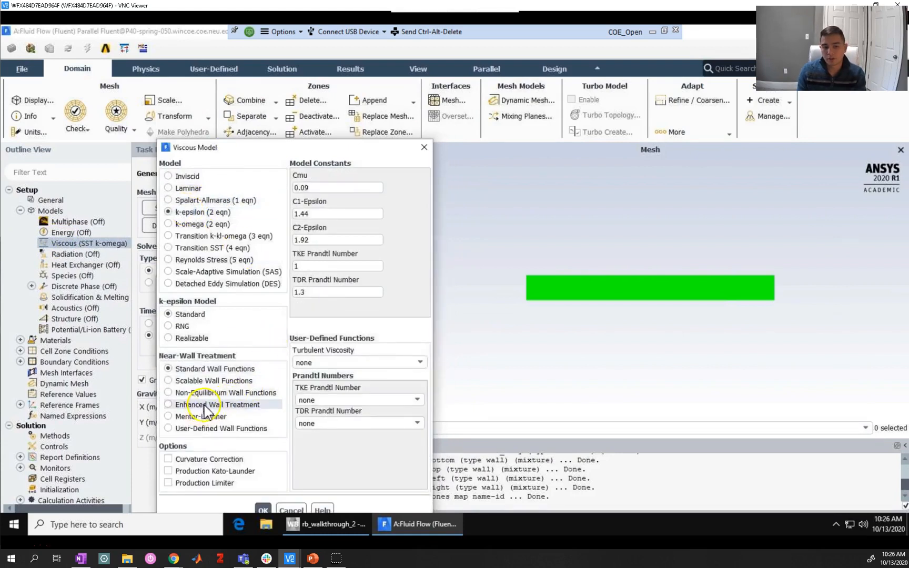
pyautogui.click(204, 405)
pyautogui.moveTo(252, 146); pyautogui.dragTo(218, 86)
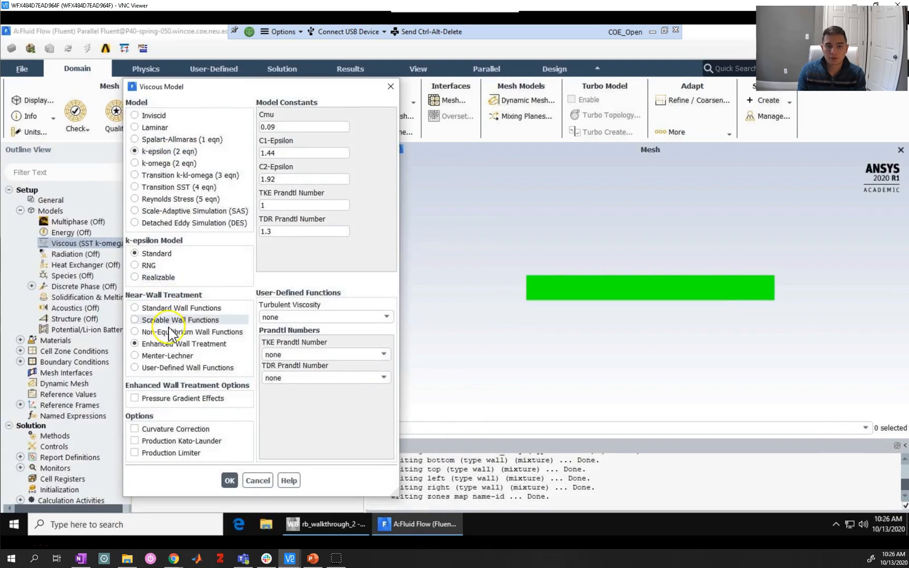
pyautogui.click(230, 481)
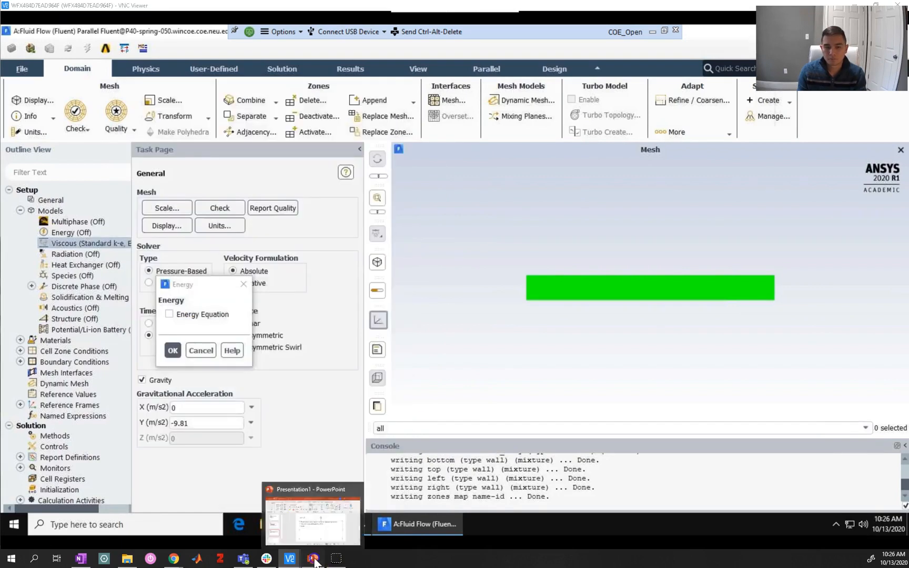
# Enable the Energy Equation in the still-open Energy dialog and apply it.
pyautogui.click(314, 560)
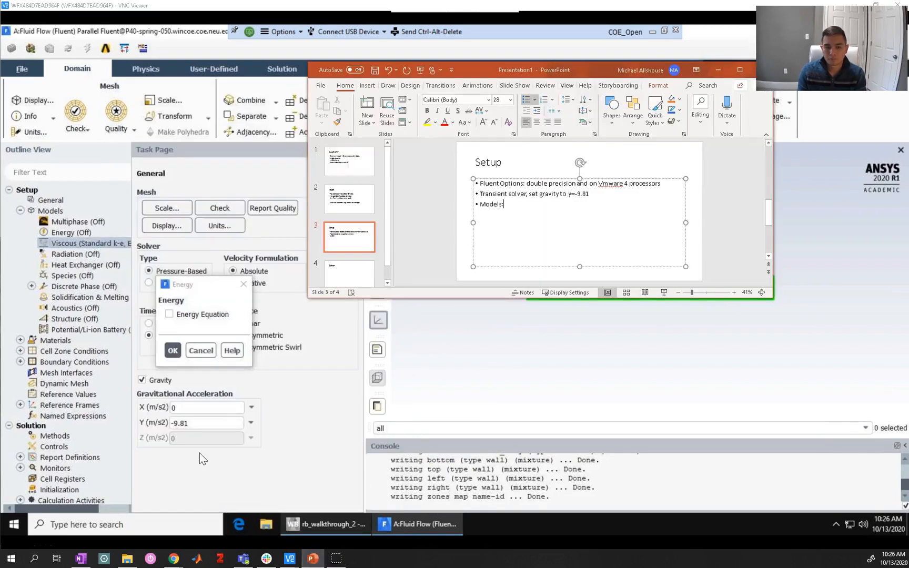
pyautogui.click(170, 314)
pyautogui.click(172, 351)
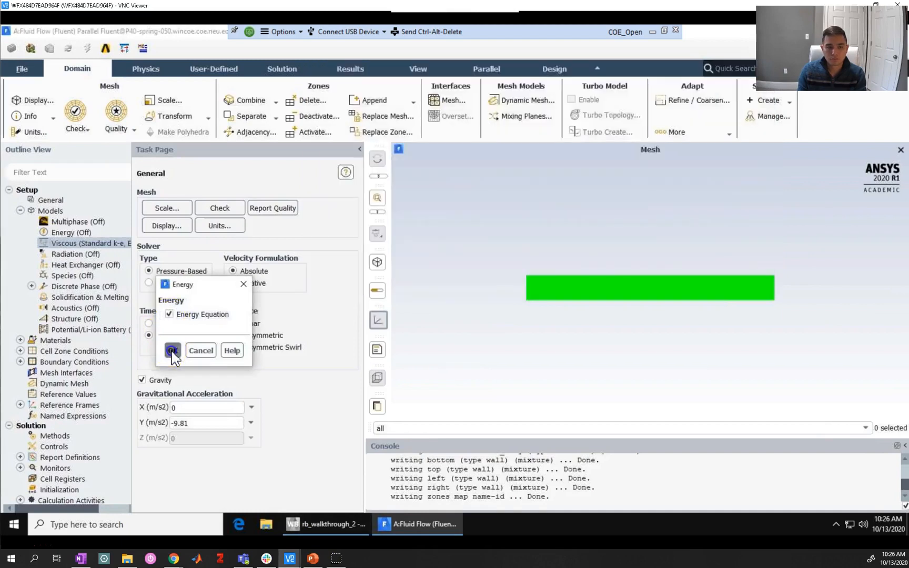
# Switch to PowerPoint and complete the Models bullet with "Energy equation (ON), Viscous use standard k-epsilon with enhanced wall treatment.".
pyautogui.click(314, 560)
pyautogui.write('ne')
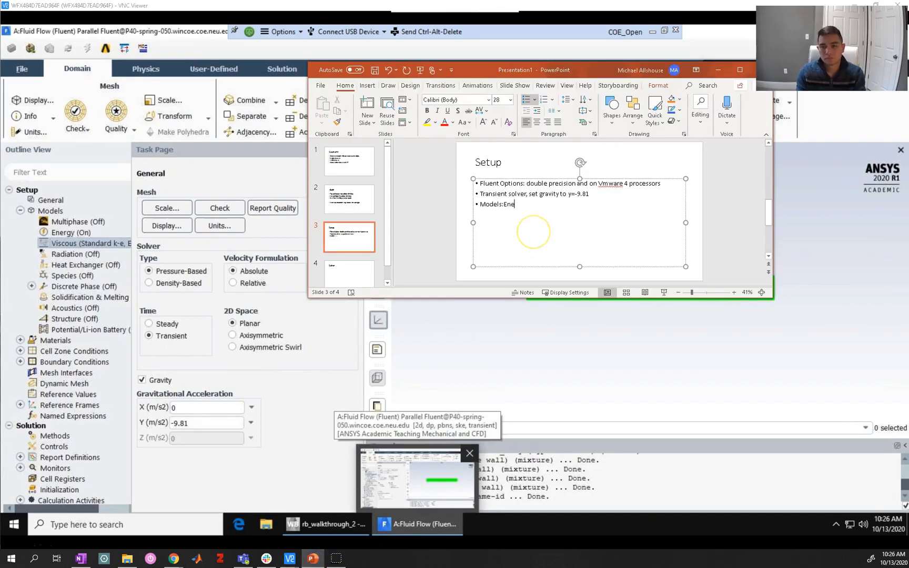
pyautogui.write('Energy equation (ON), Viscous use standard k-epsilon with enhanced wall treatment.')
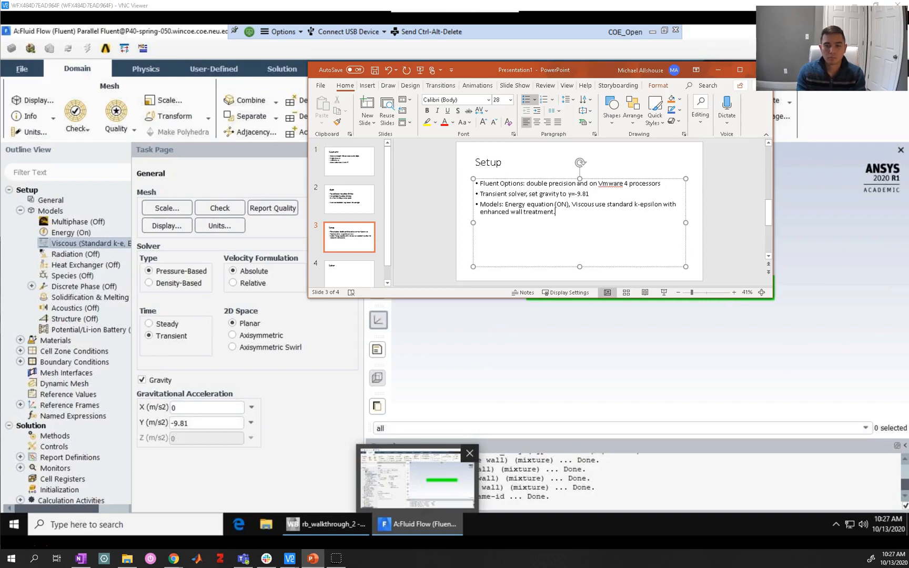
# Add the bullet "Materials: Air (change the density to "incompressible-ideal-gas"" to the Setup slide.
pyautogui.write('Materials: Air')
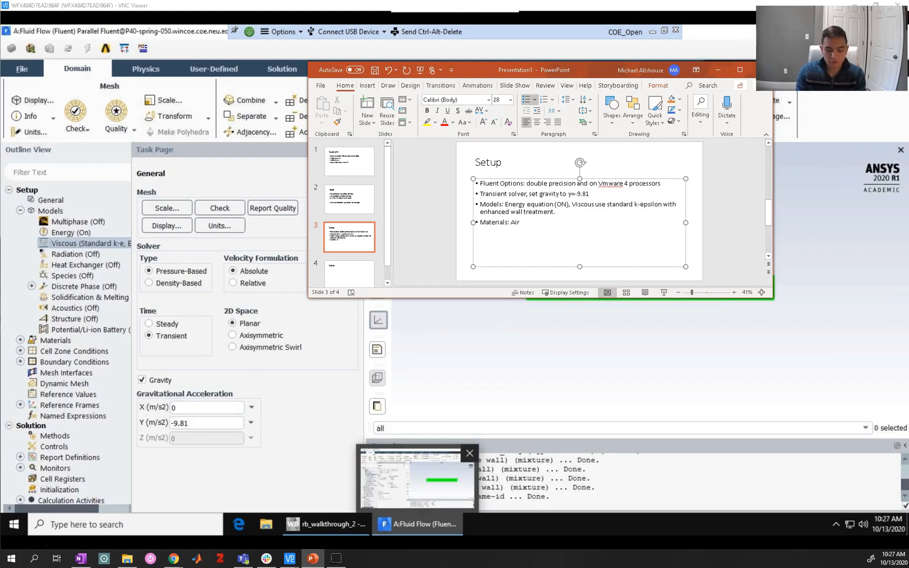
pyautogui.write('(change the')
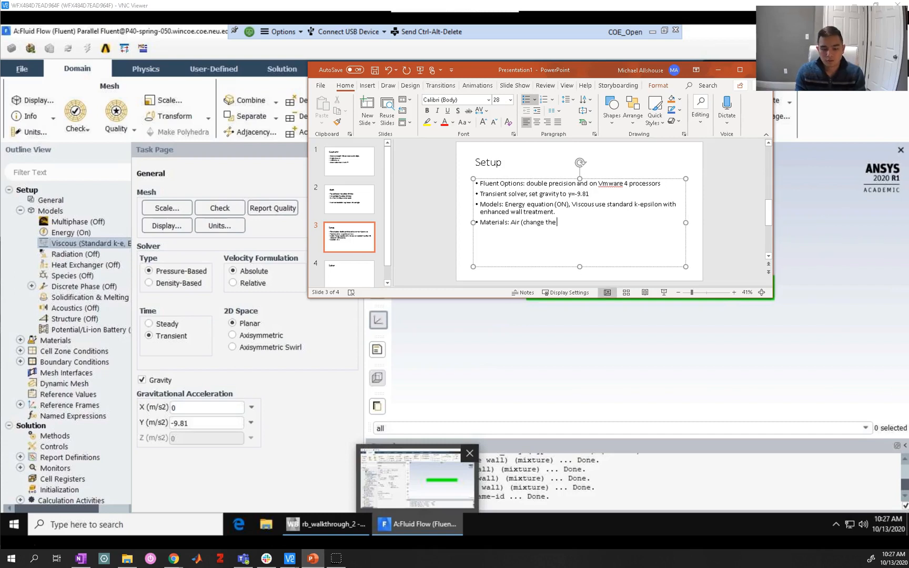
pyautogui.write(" density to '")
pyautogui.write('incompressible-ideal-gas”')
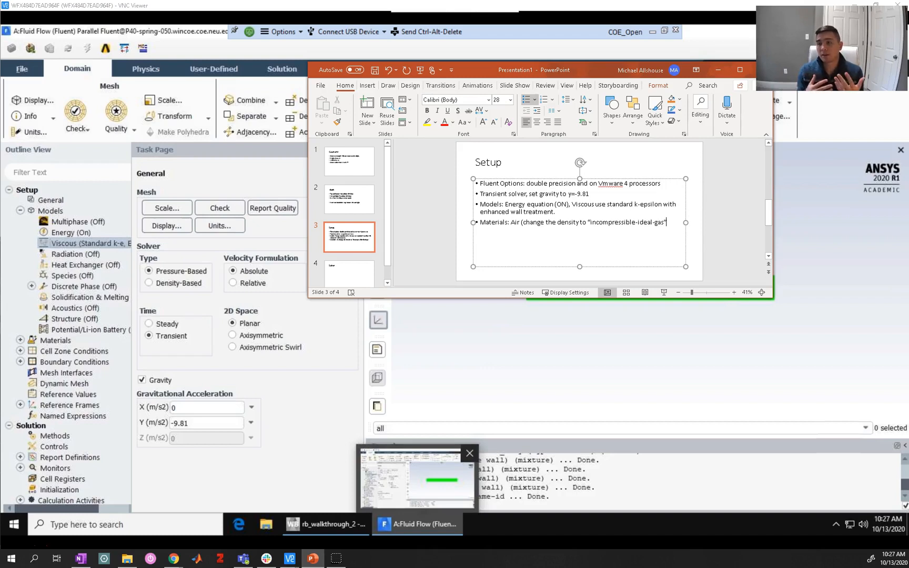
# Switch to Fluent and change the air material's density model to incompressible-ideal-gas, applying the change.
pyautogui.click(461, 352)
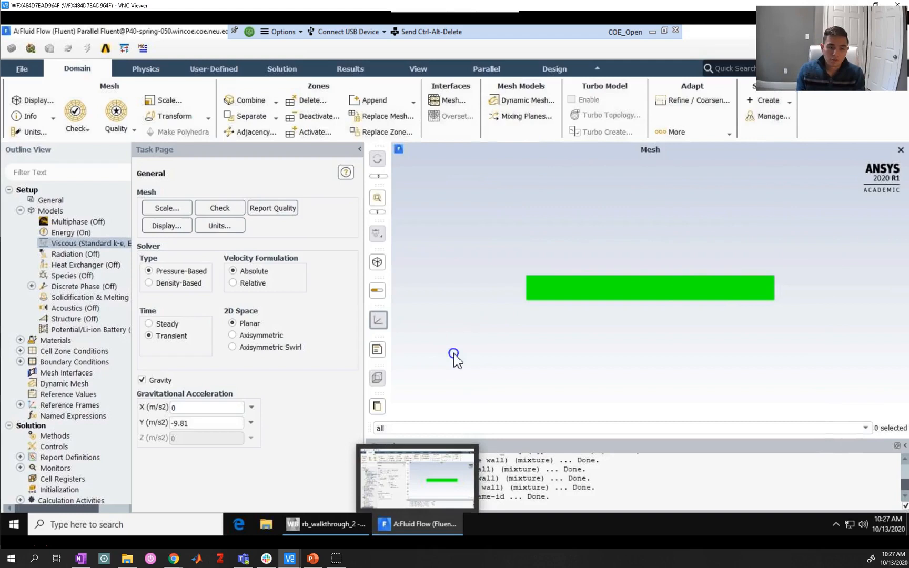
pyautogui.click(21, 340)
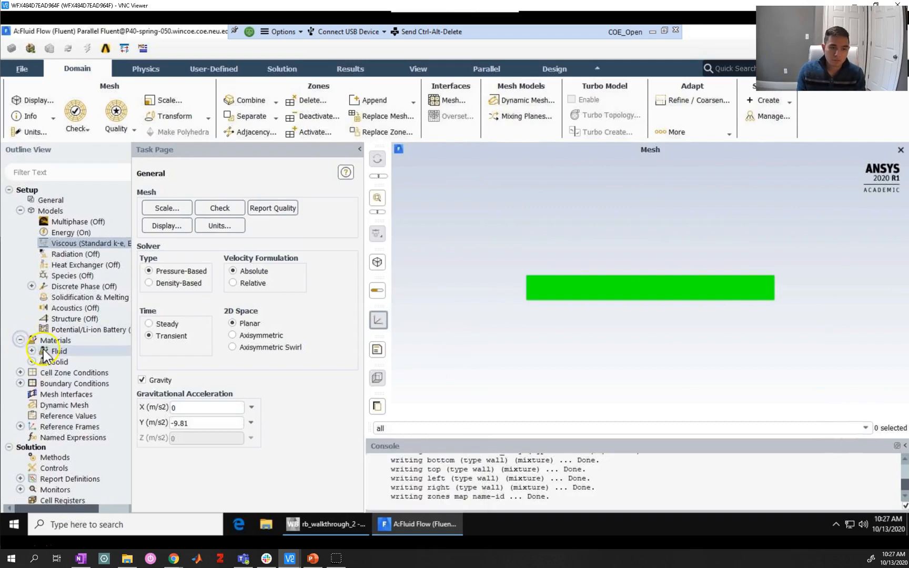
pyautogui.click(31, 351)
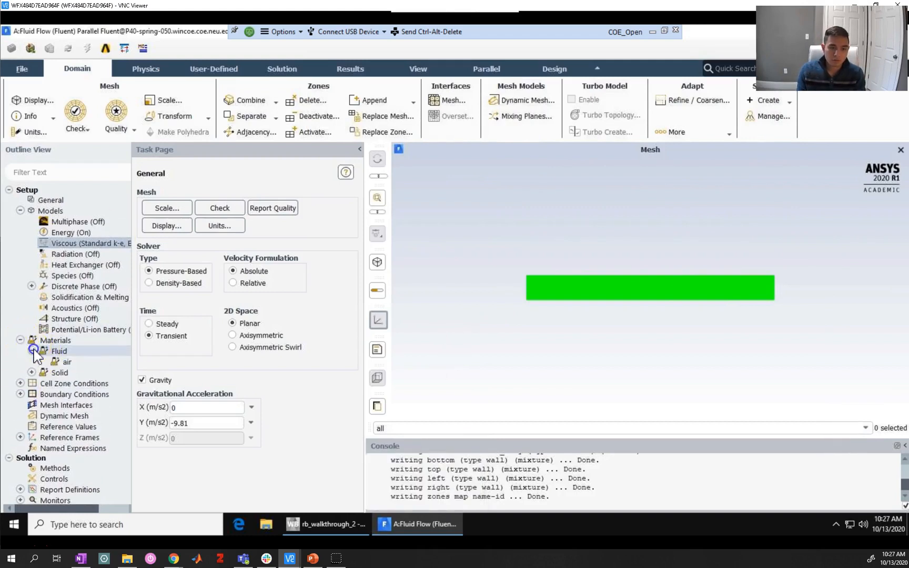
pyautogui.rightClick(63, 363)
pyautogui.click(83, 371)
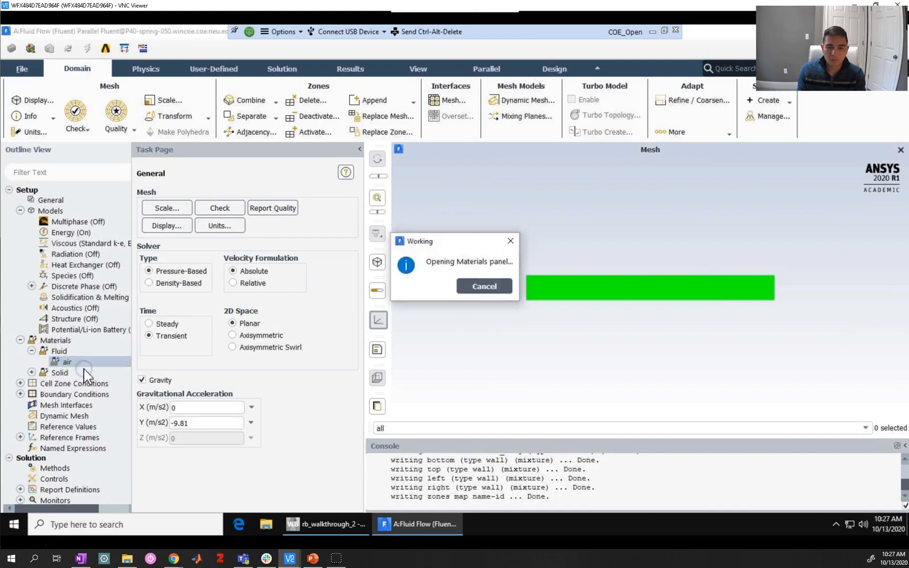
pyautogui.moveTo(253, 289); pyautogui.dragTo(276, 147)
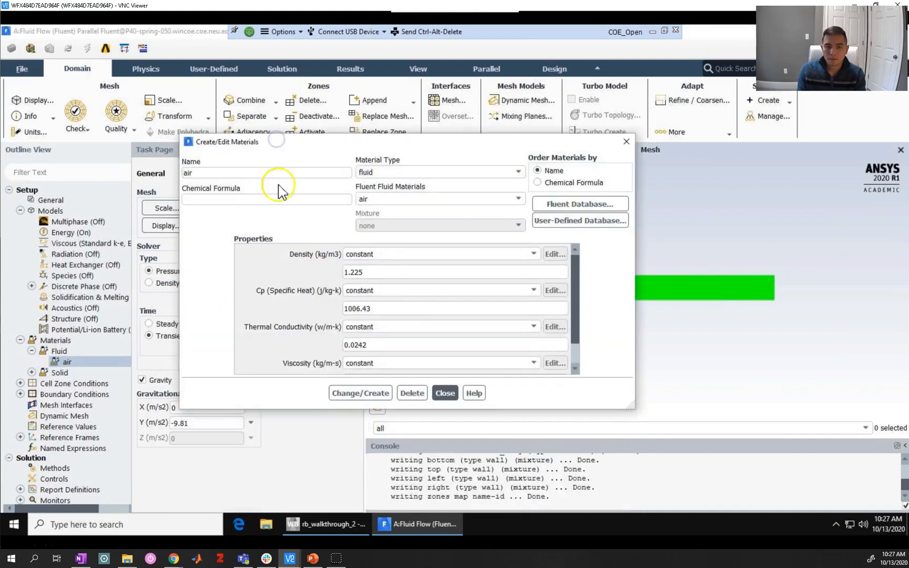
pyautogui.click(384, 257)
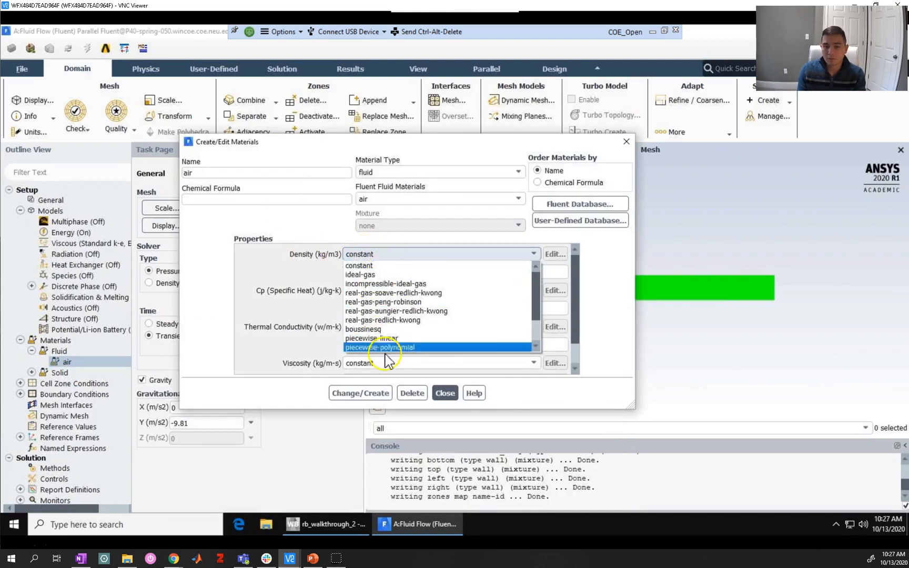
pyautogui.scroll(-2, 386, 352)
pyautogui.scroll(2, 393, 291)
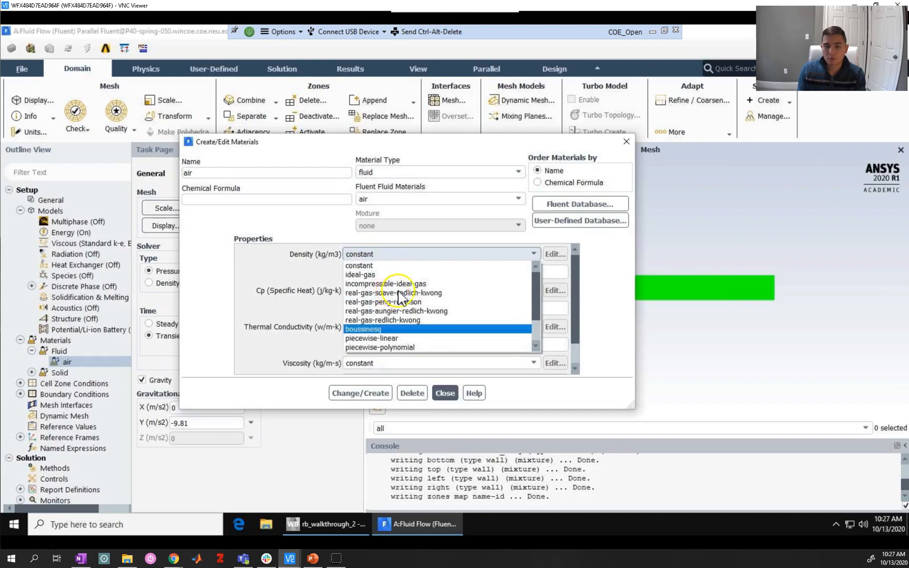
pyautogui.click(411, 284)
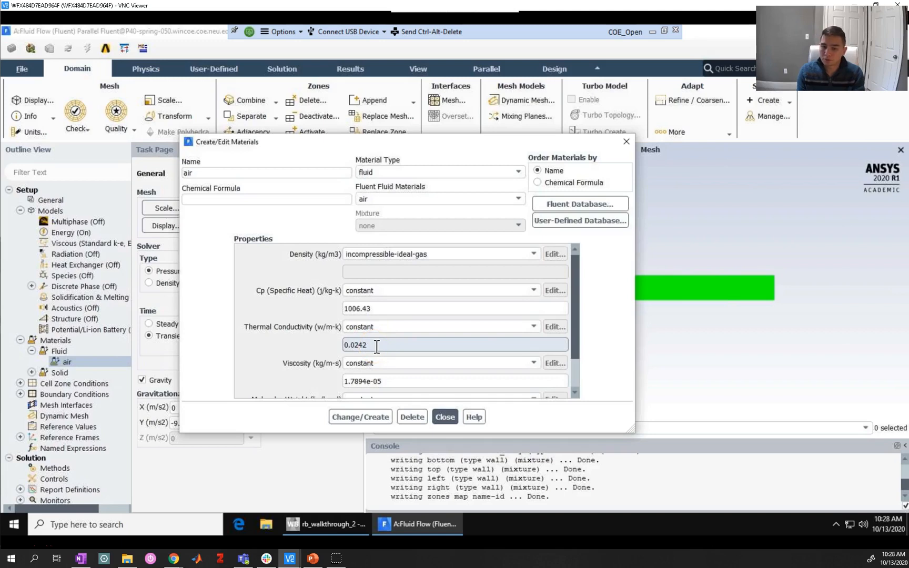
pyautogui.click(370, 416)
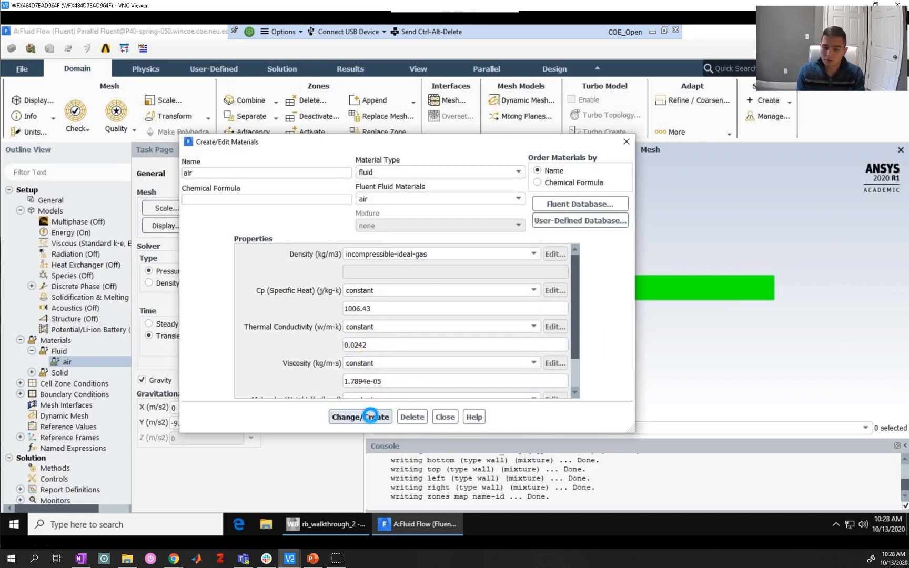
pyautogui.click(445, 417)
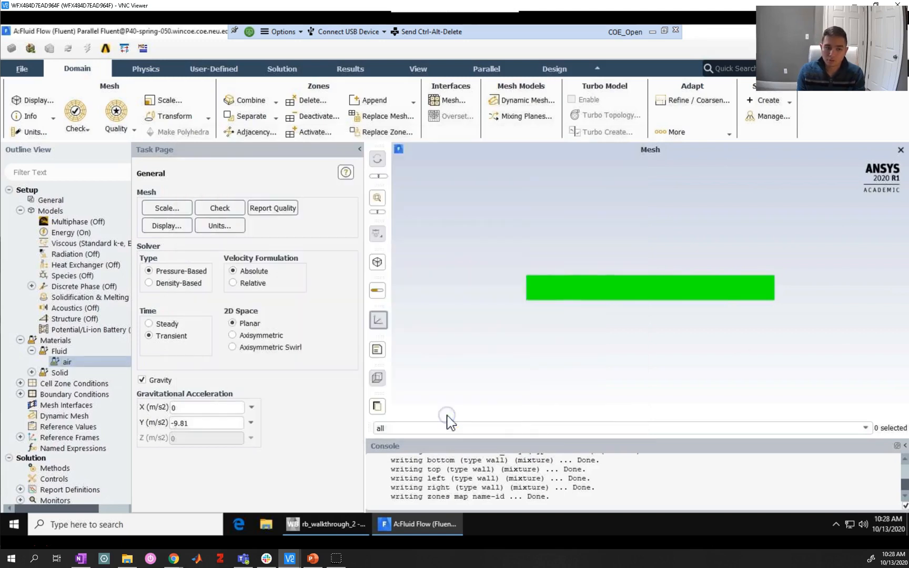
# Check the material assigned to the surface_body fluid cell zone and accept its settings.
pyautogui.click(20, 340)
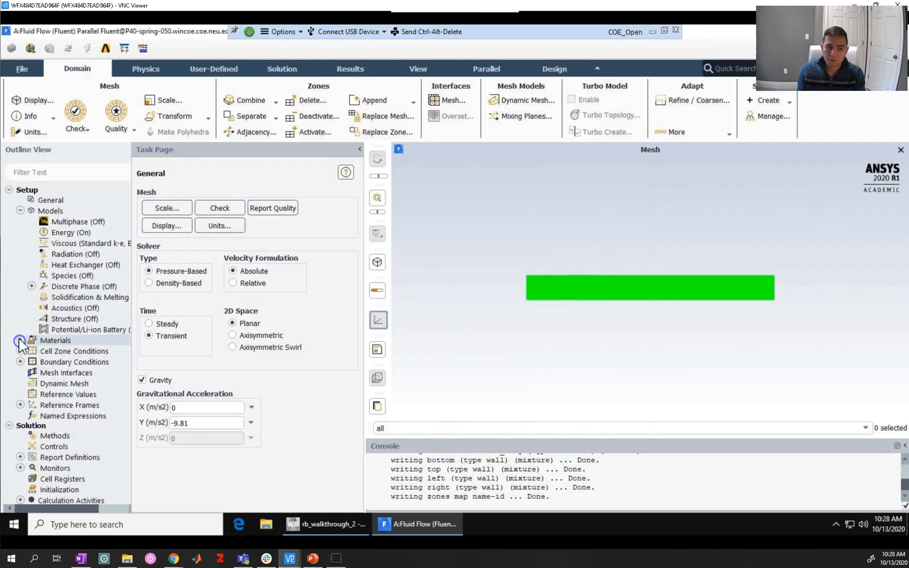
pyautogui.click(20, 210)
pyautogui.click(20, 232)
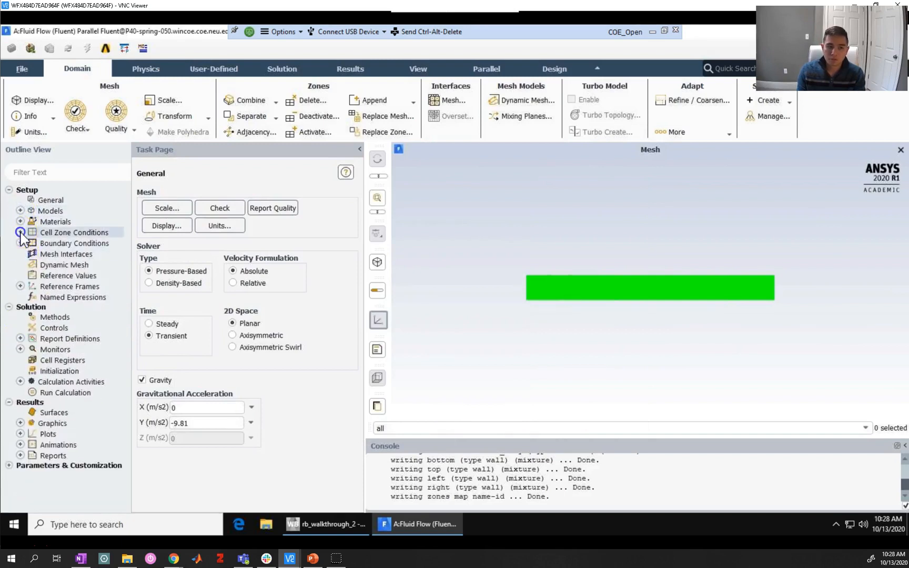
pyautogui.click(32, 244)
pyautogui.doubleClick(70, 254)
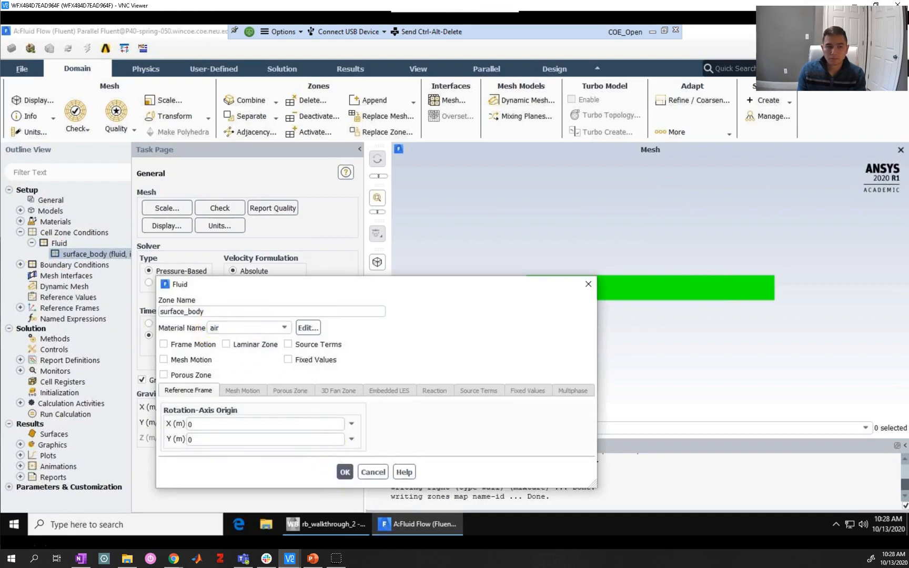
pyautogui.click(345, 472)
pyautogui.click(20, 232)
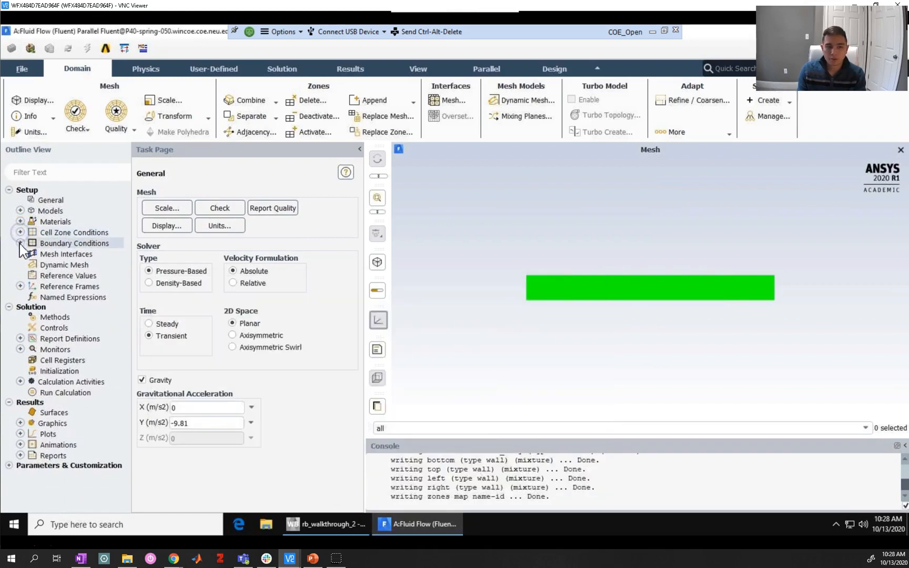
# List the wall boundaries, switch to PowerPoint and add the bullet "Boundary conditions:" to the Setup slide.
pyautogui.click(20, 243)
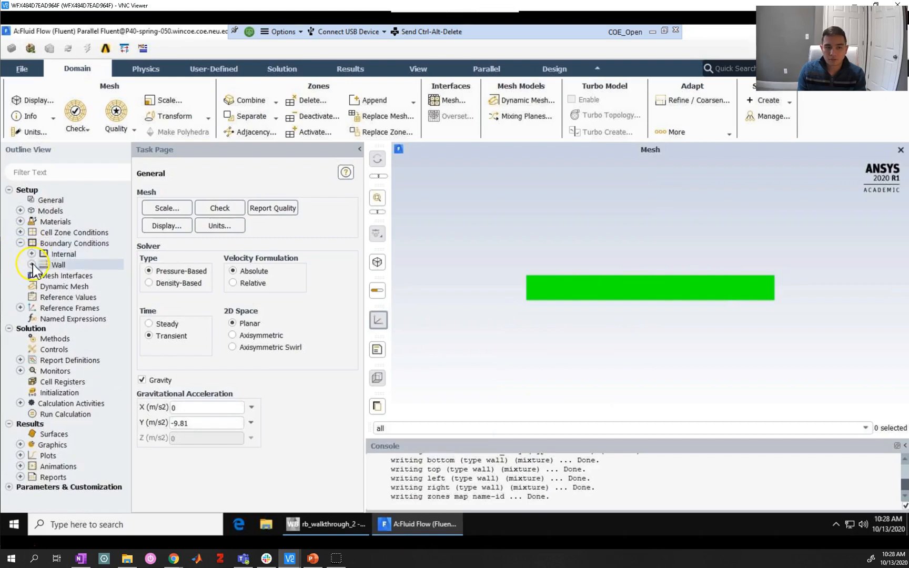
pyautogui.click(32, 265)
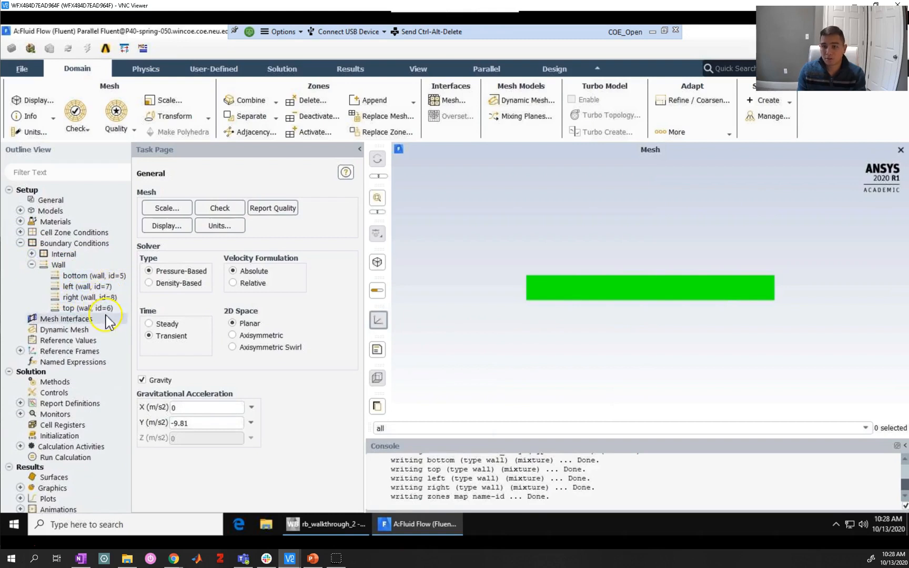
pyautogui.moveTo(326, 524)
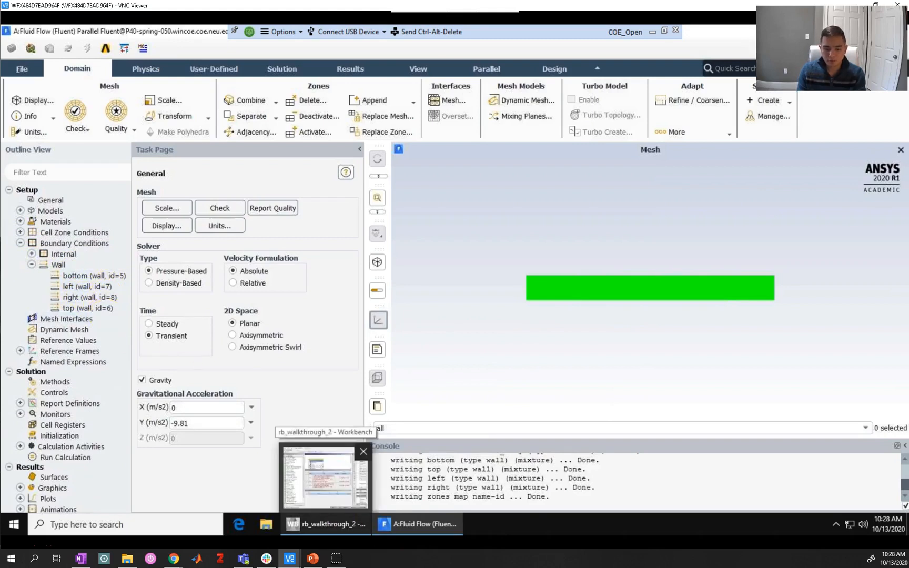
pyautogui.click(313, 559)
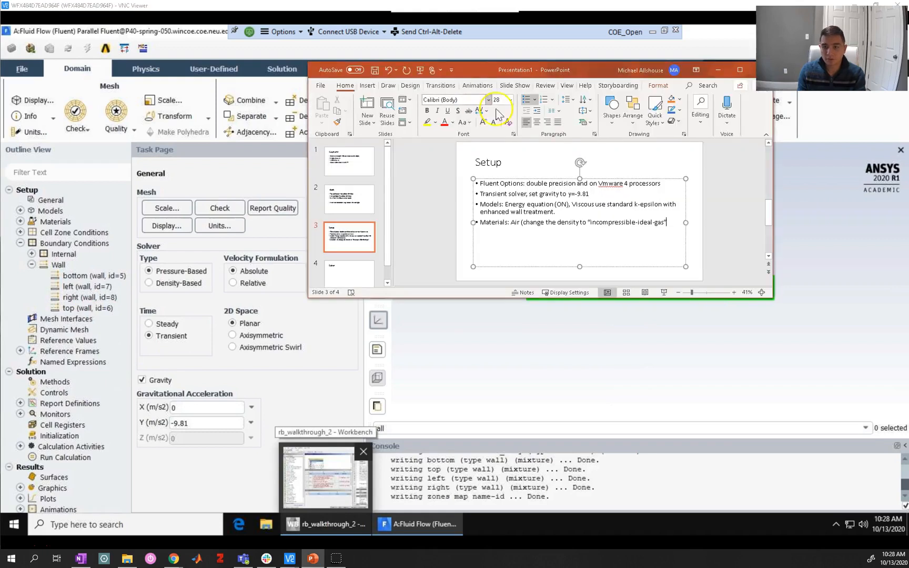
pyautogui.write('Bound')
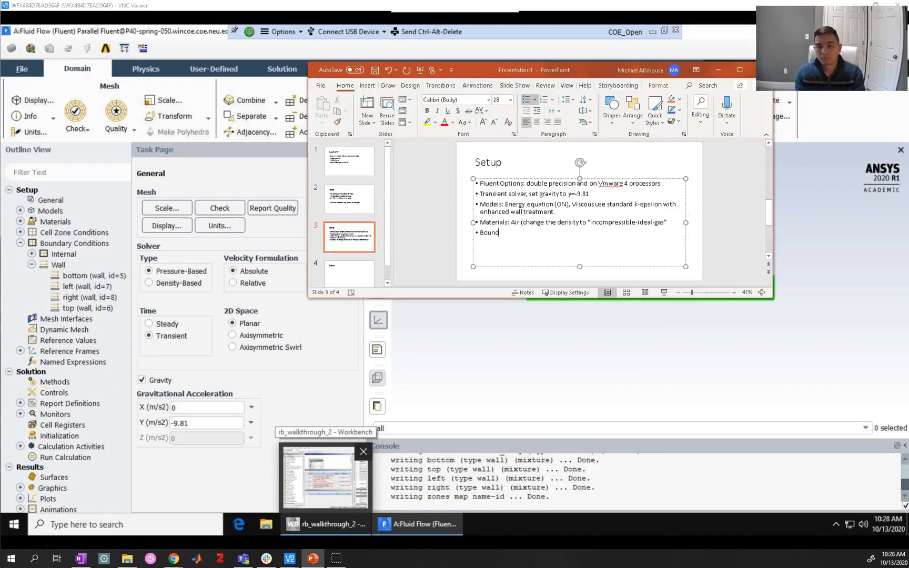
pyautogui.write('ary conditions: Top')
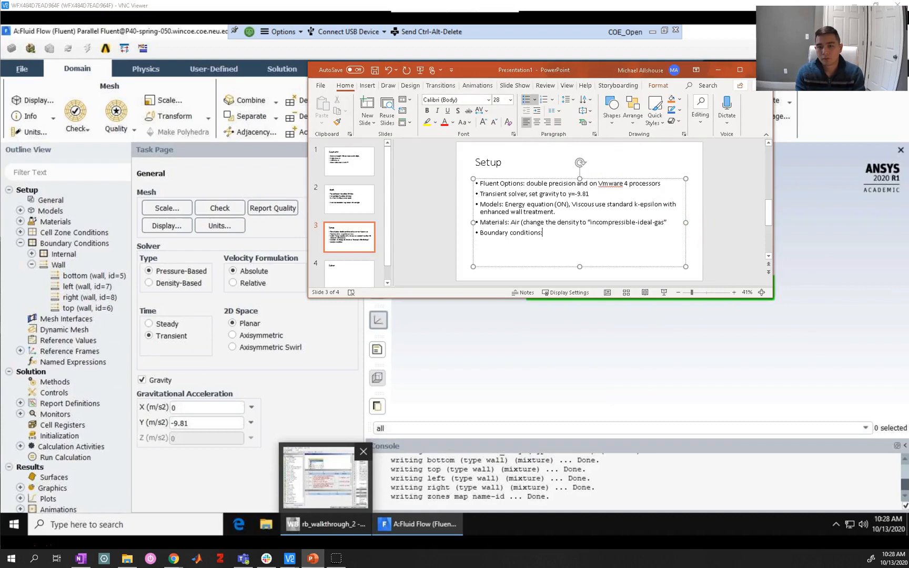
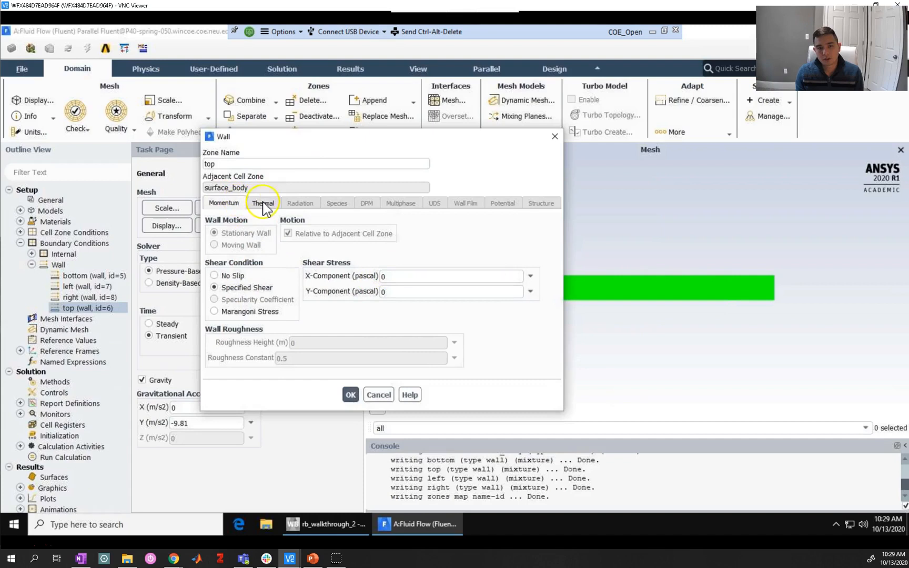
# Set the top wall's thermal condition to Temperature and apply the boundary settings.
pyautogui.click(261, 204)
pyautogui.click(231, 246)
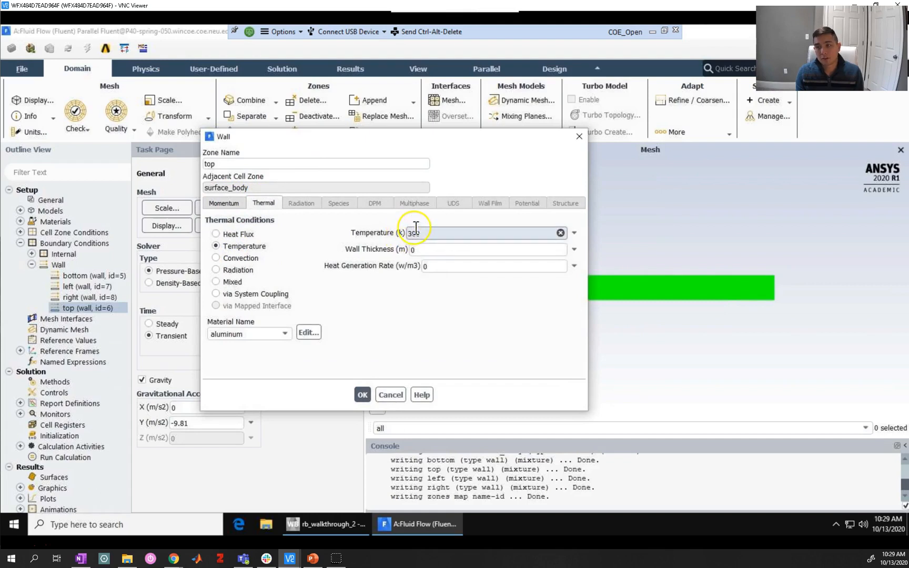
pyautogui.click(363, 395)
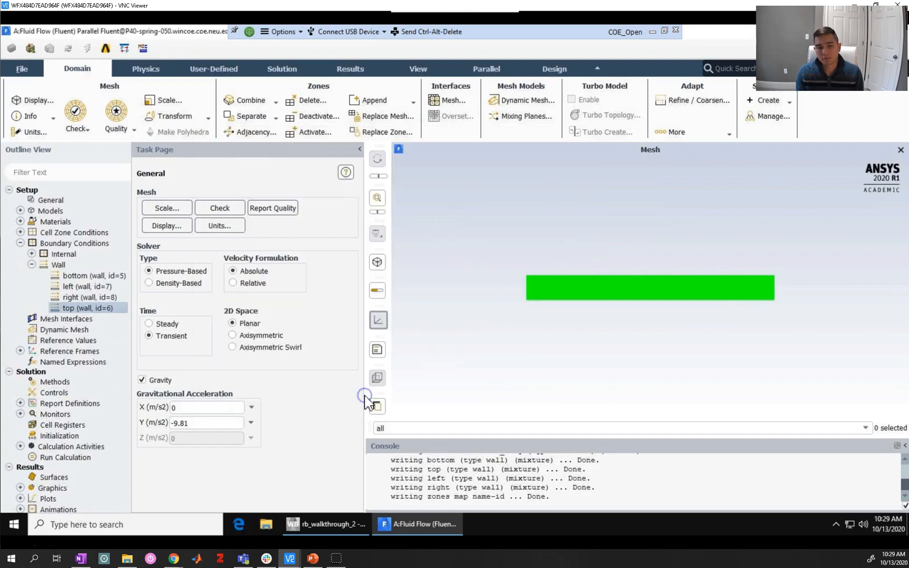
# Set the bottom wall's shear condition to Specified Shear.
pyautogui.click(86, 276)
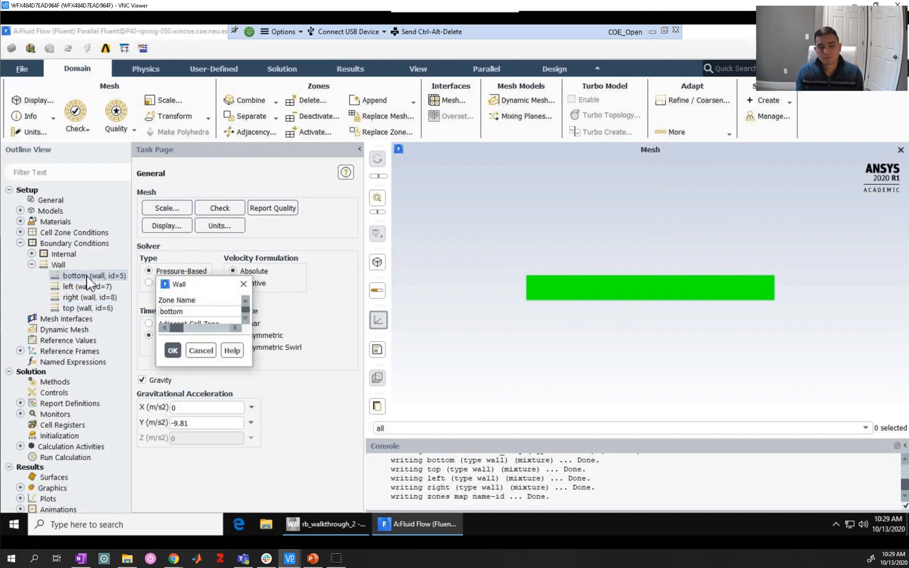
pyautogui.moveTo(237, 289); pyautogui.dragTo(240, 171)
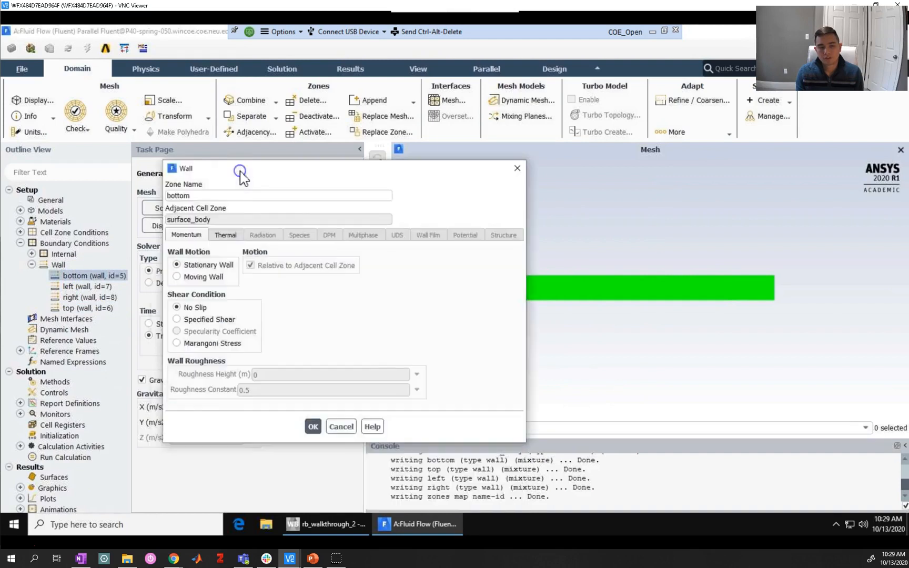
pyautogui.click(206, 319)
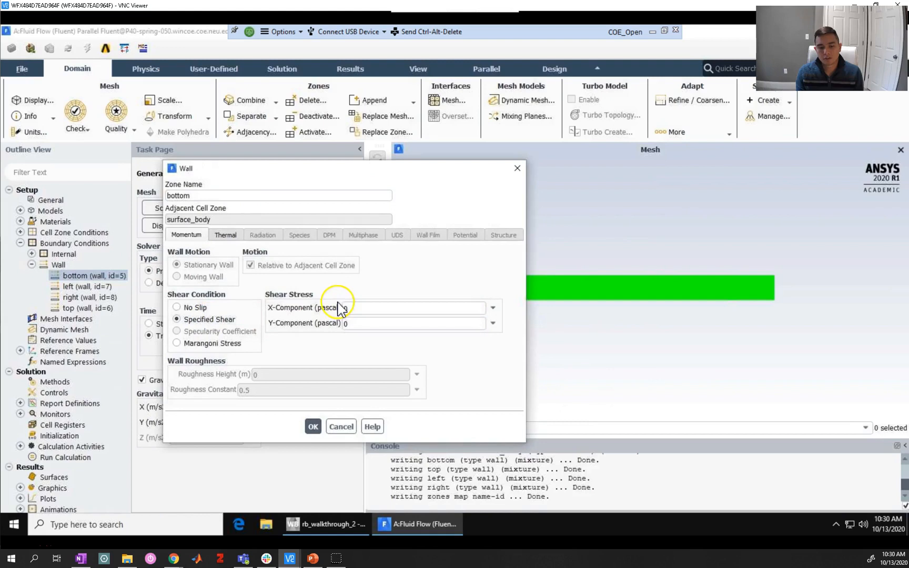
# Give the bottom wall a Temperature thermal condition of 2000 K and apply the boundary settings.
pyautogui.click(226, 241)
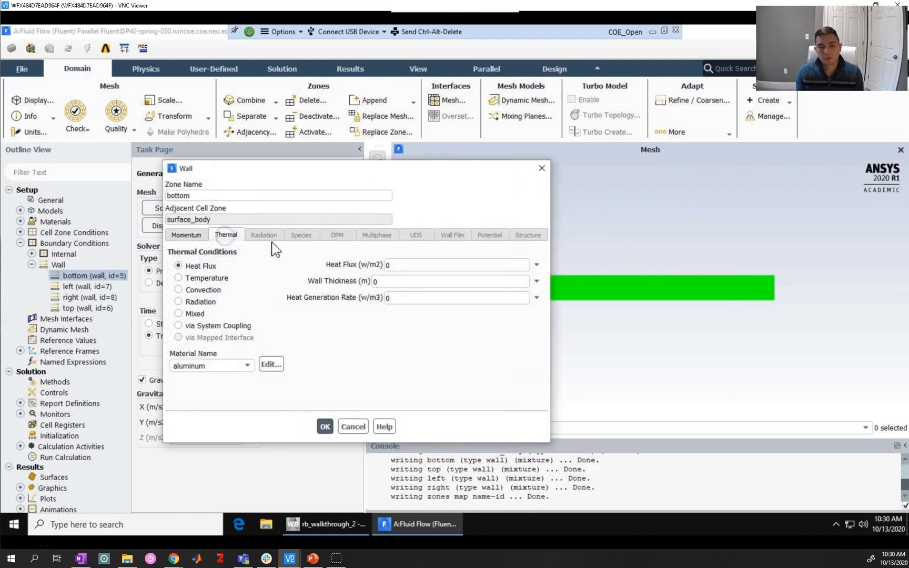
pyautogui.click(202, 279)
pyautogui.click(373, 264)
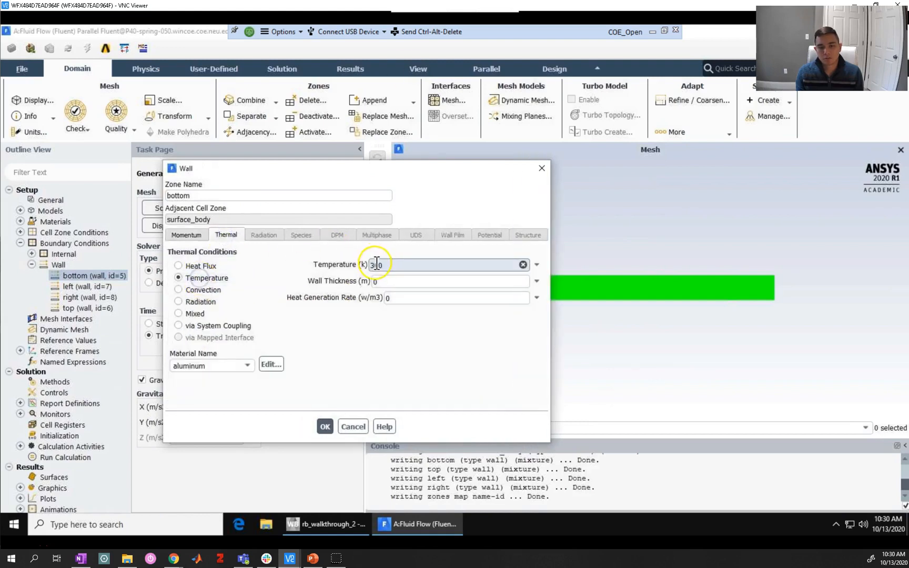
pyautogui.press('Delete')
pyautogui.write('20')
pyautogui.click(324, 427)
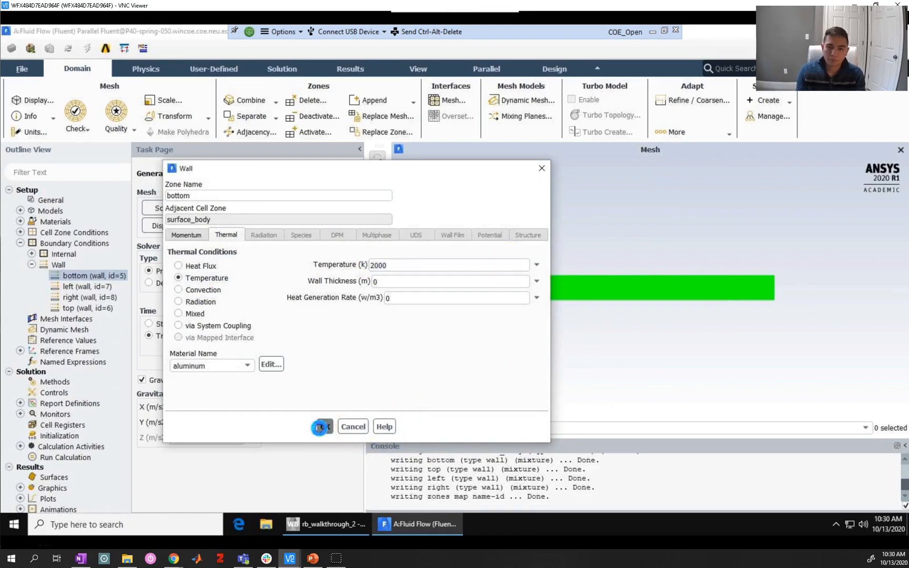
pyautogui.click(83, 286)
pyautogui.click(83, 298)
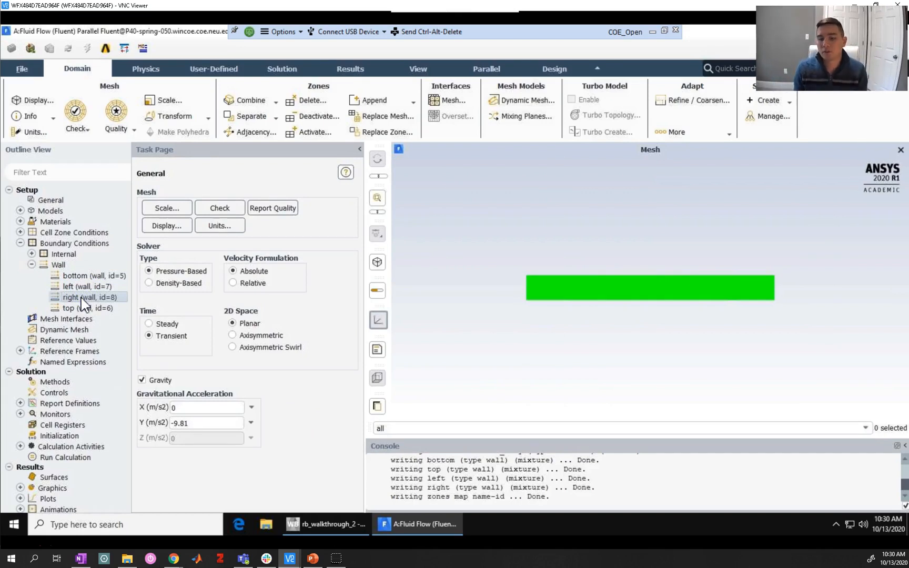
# Run the mesh/modify-zones/make-periodic command in the Fluent console.
pyautogui.click(379, 447)
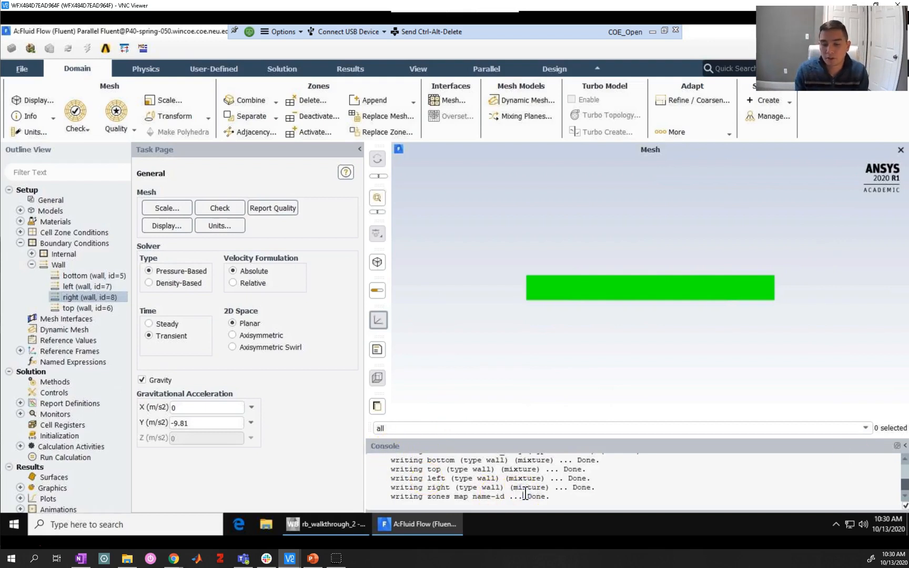
pyautogui.press('Return')
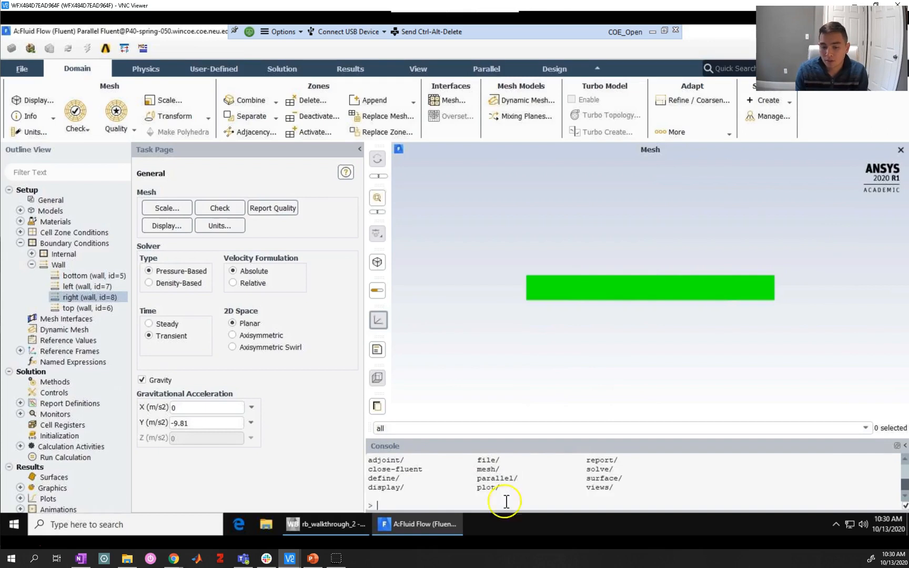
pyautogui.click(370, 503)
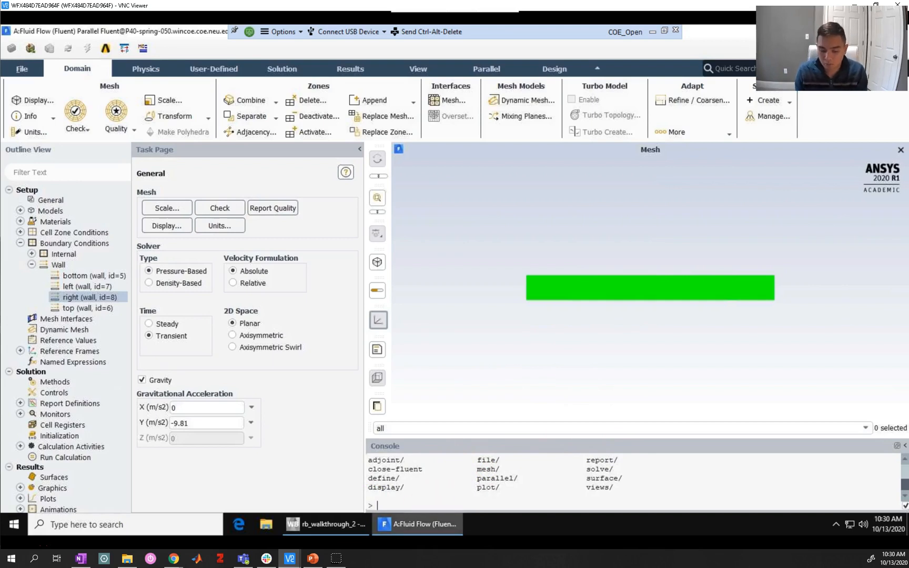
pyautogui.moveTo(418, 524)
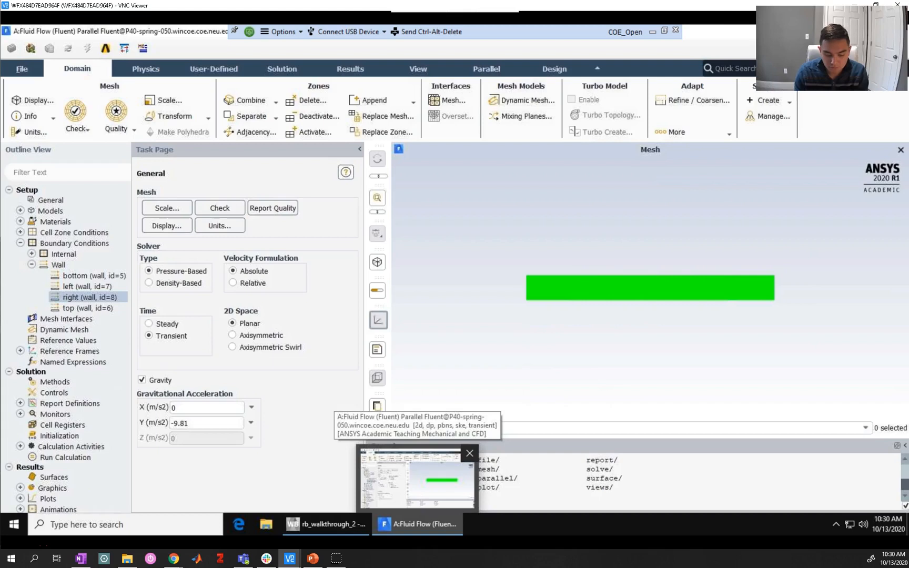
pyautogui.write('mesh/')
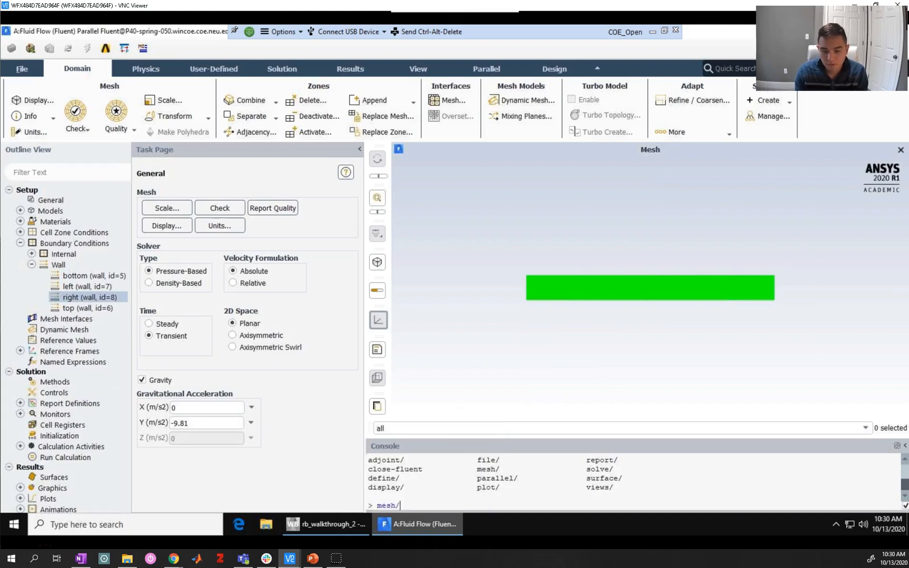
pyautogui.write('modify-zones/make-periodic')
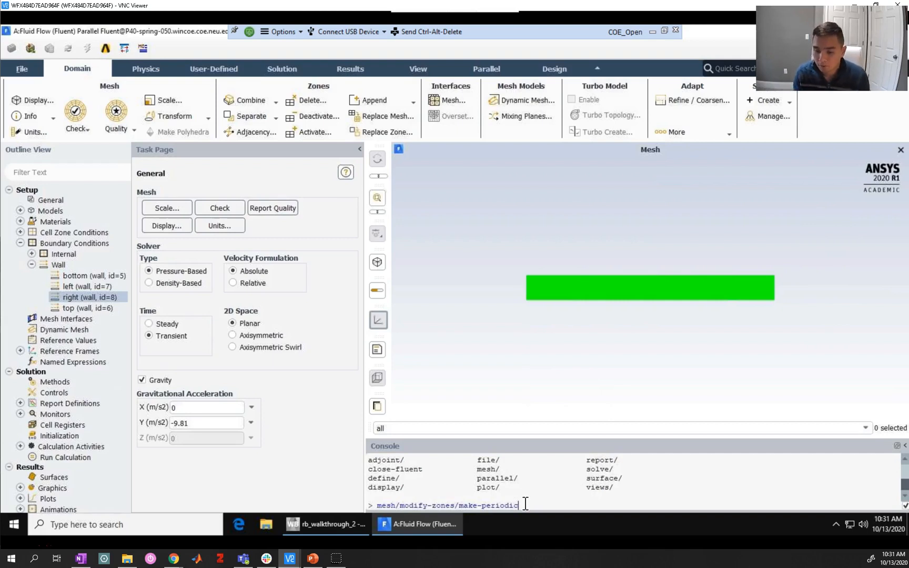
pyautogui.press('Return')
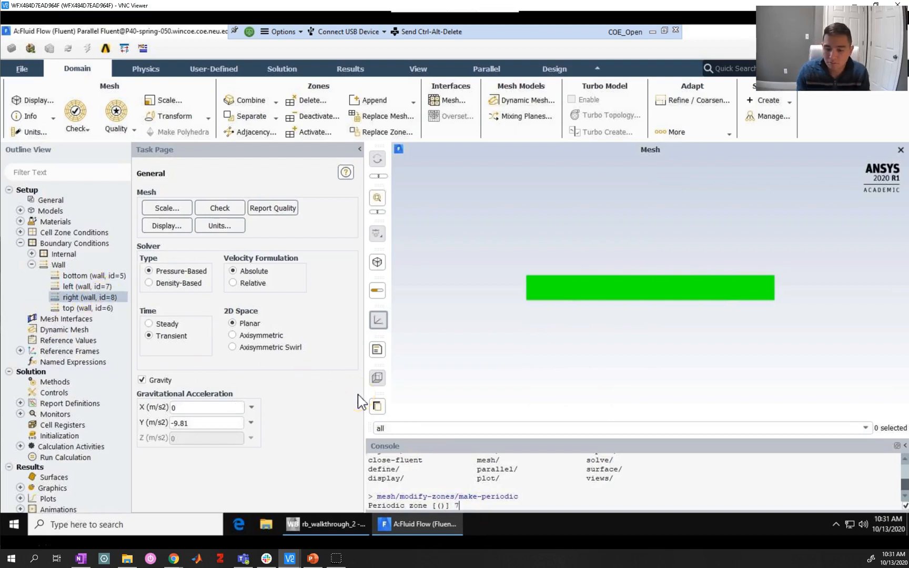
# Set zone 7 as the periodic zone and zone 8 as its shadow zone, choosing translational instead of rotational periodicity.
pyautogui.press('Return')
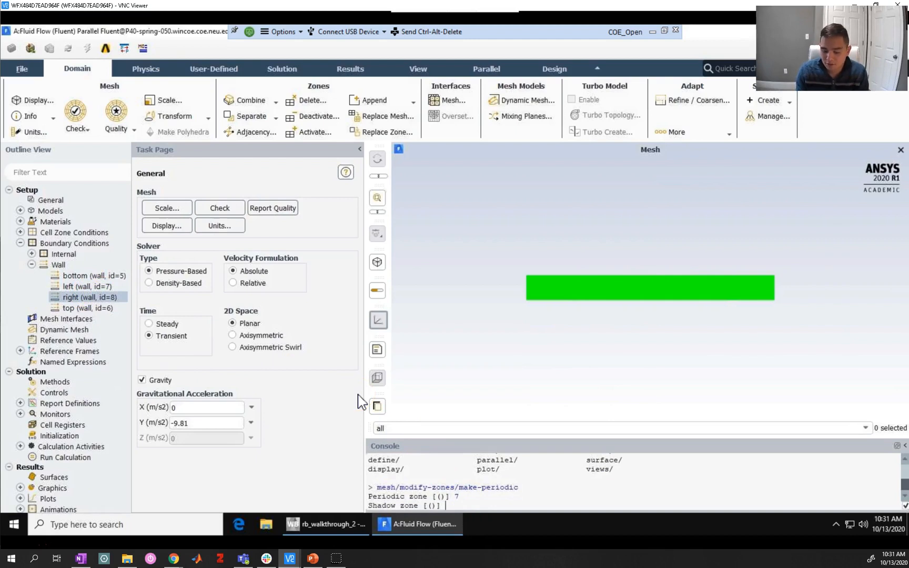
pyautogui.write('8')
pyautogui.press('Return')
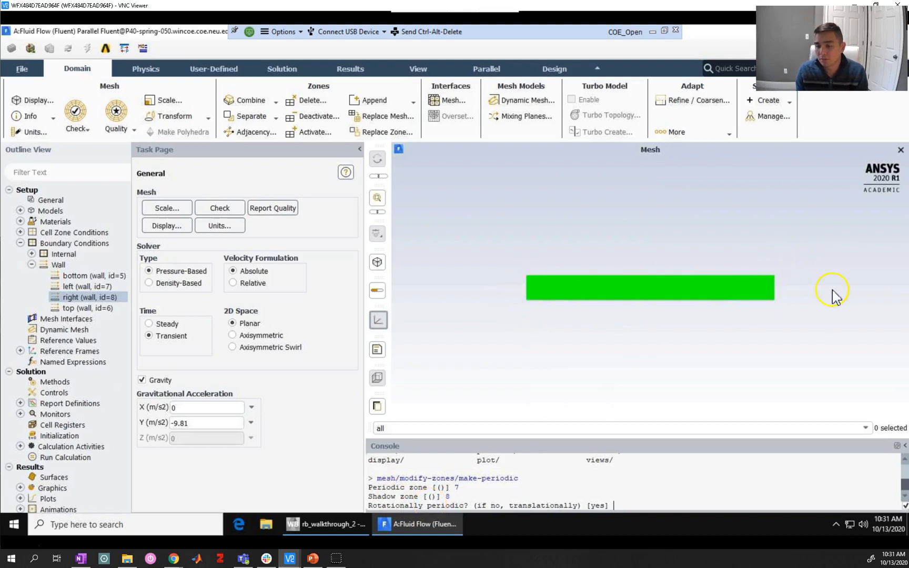
pyautogui.write('no')
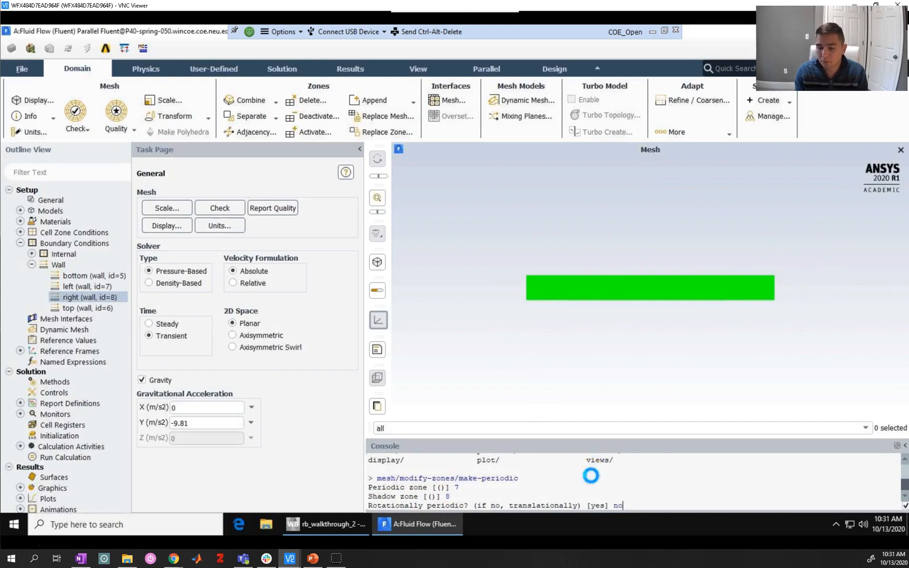
pyautogui.press('Return')
# Create the periodic zones and have the translation vector detected automatically.
pyautogui.write('y')
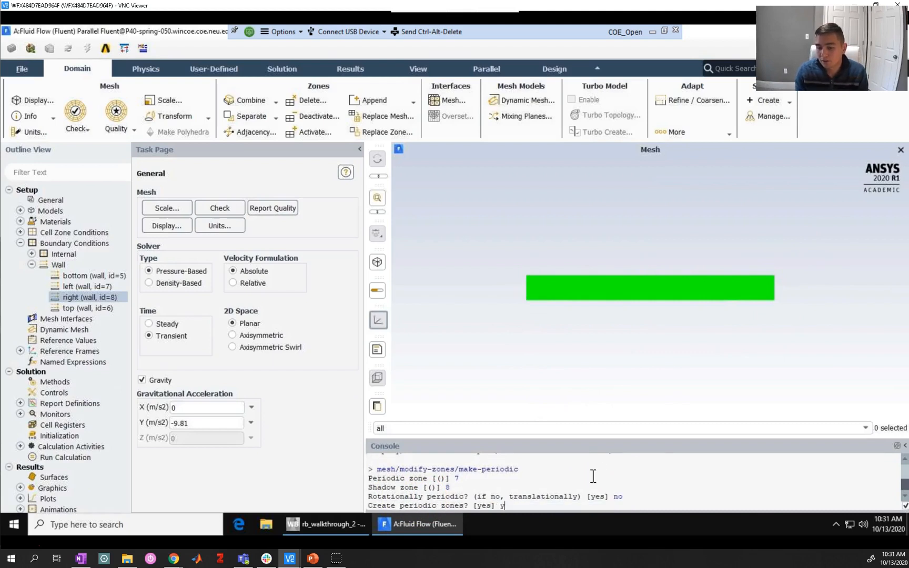
pyautogui.write('es')
pyautogui.press('Return')
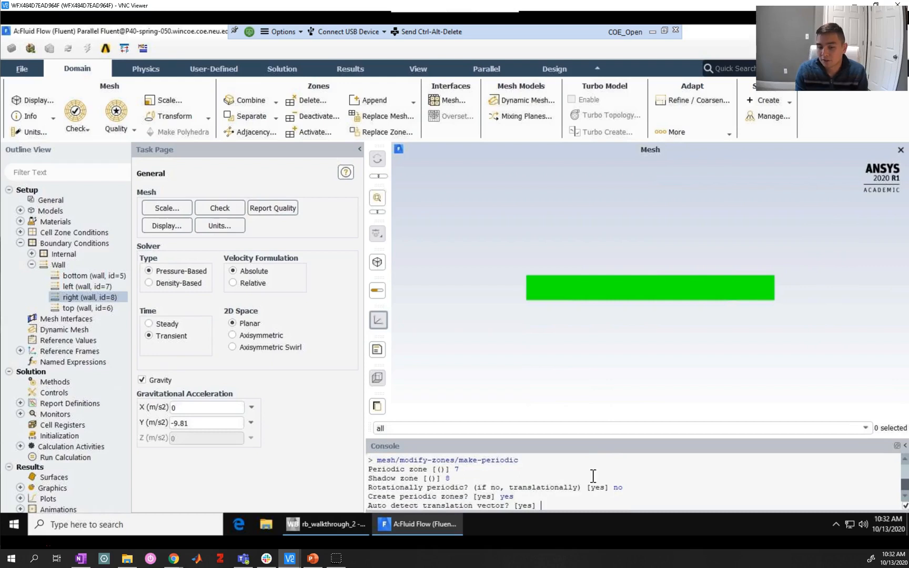
pyautogui.write('yes')
pyautogui.press('Return')
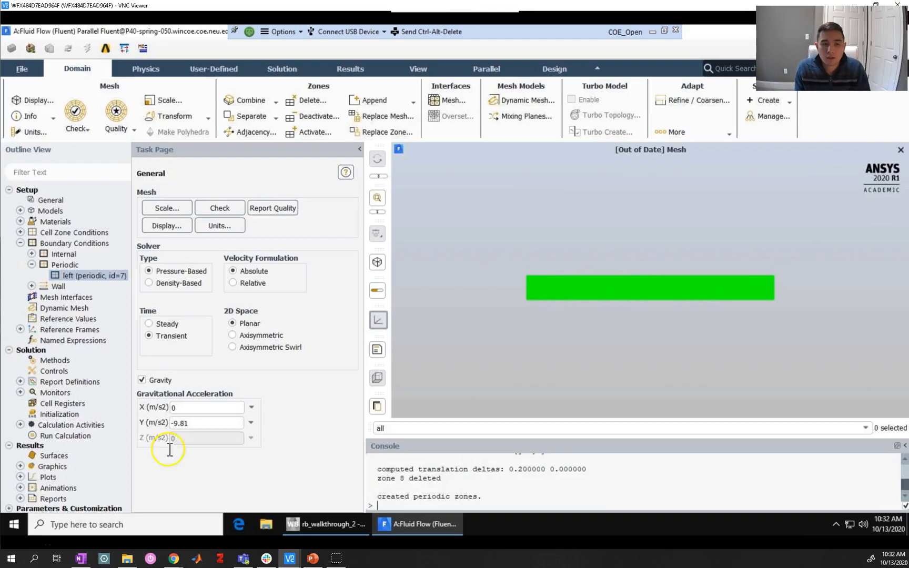
# Check the left boundary under the Periodic group and collapse the Boundary Conditions branch.
pyautogui.click(33, 265)
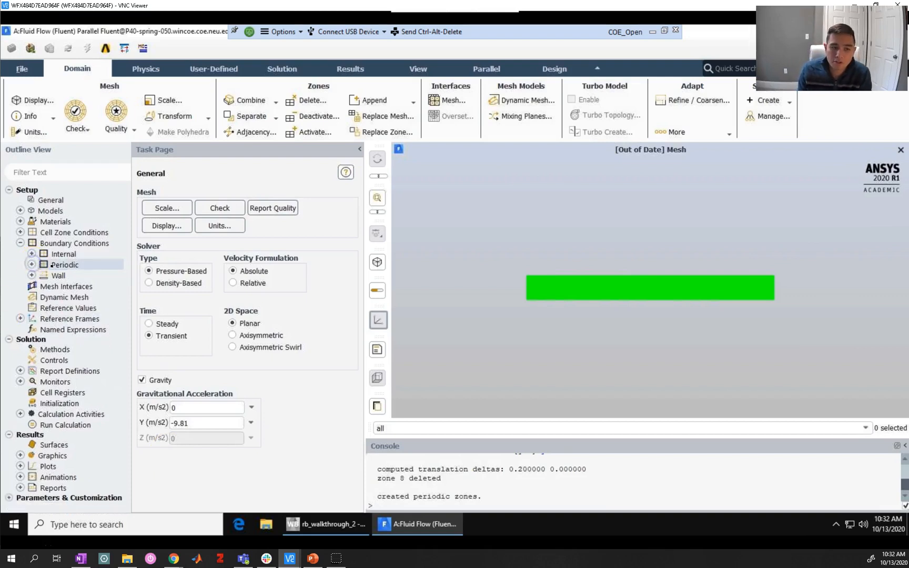
pyautogui.click(31, 264)
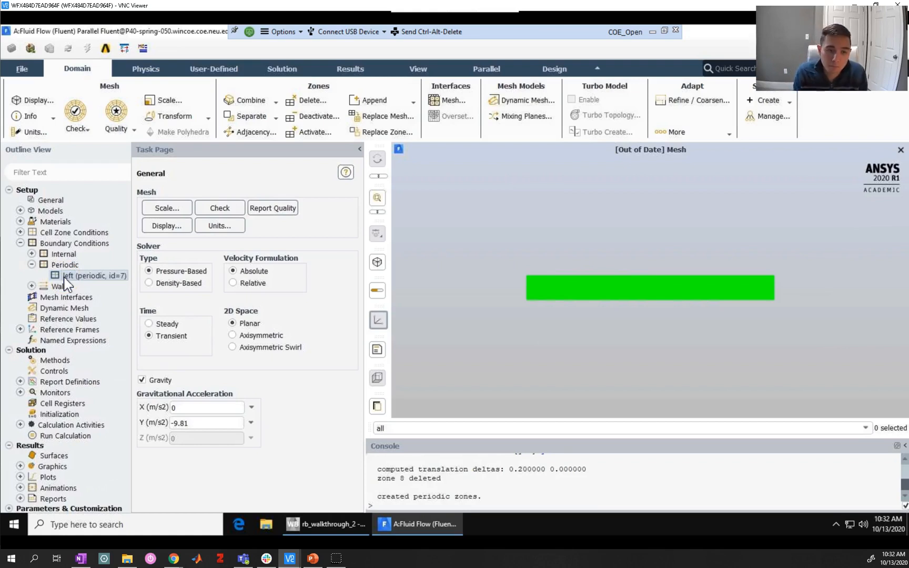
pyautogui.click(32, 265)
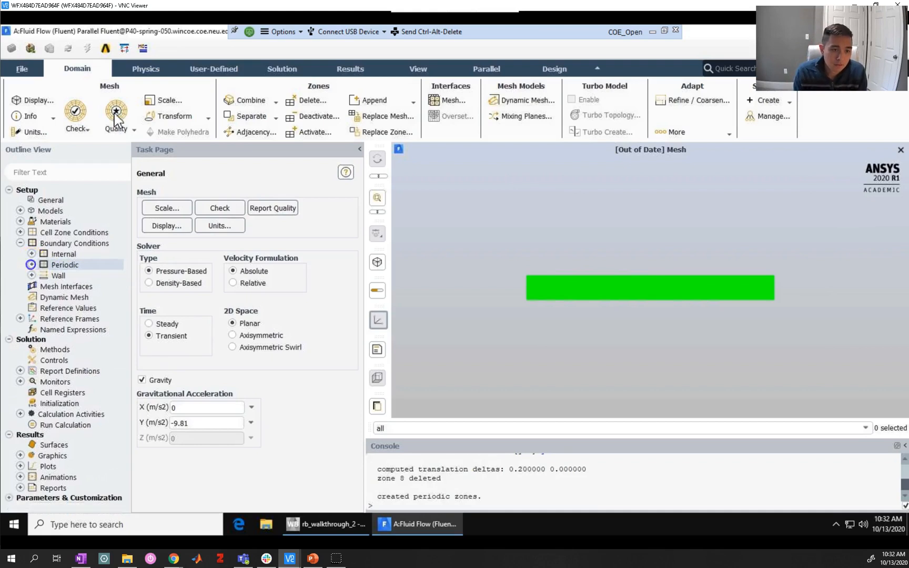
pyautogui.click(20, 243)
pyautogui.click(20, 243)
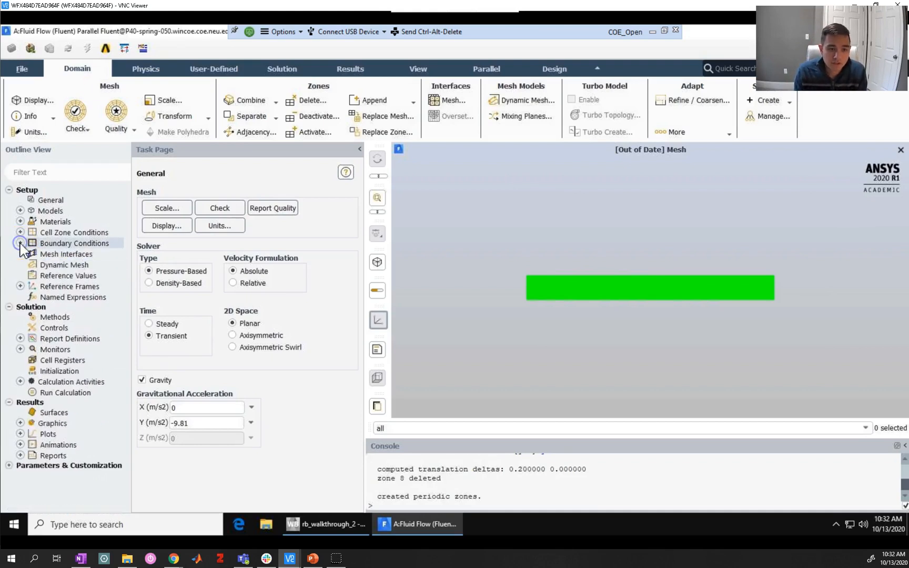
pyautogui.click(19, 286)
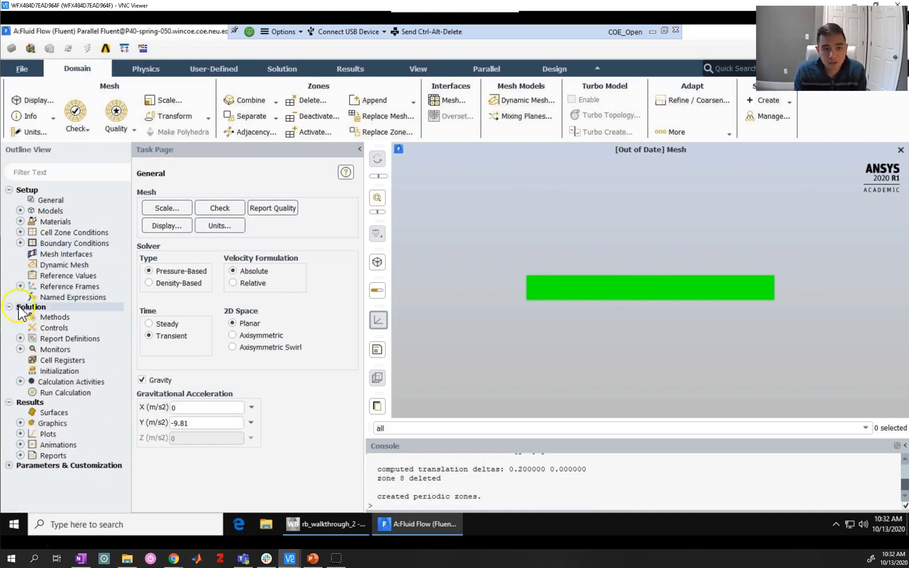
pyautogui.click(37, 317)
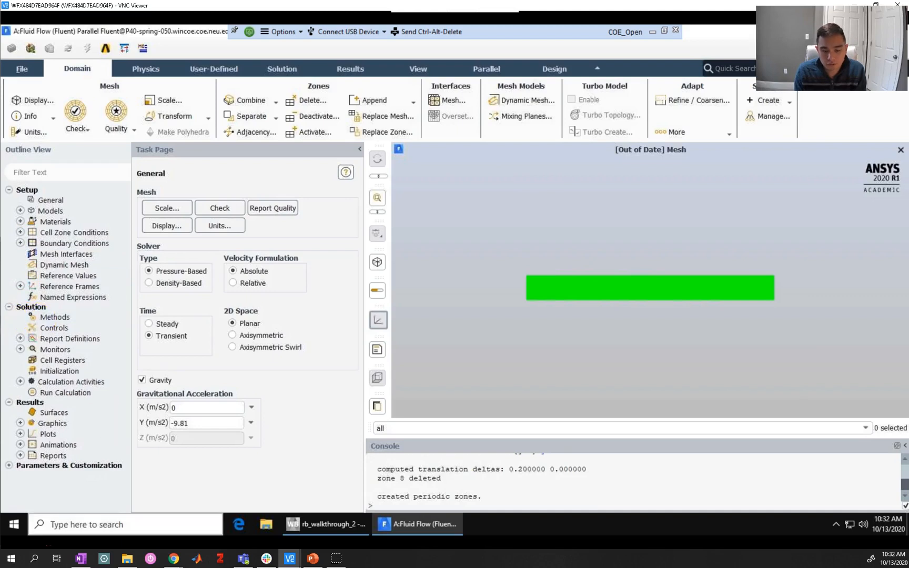
# Switch to PowerPoint, note the Mesh/modify-zones/make-periodic command under the Setup slide's periodic boundary bullet, and open the Solver slide.
pyautogui.click(312, 559)
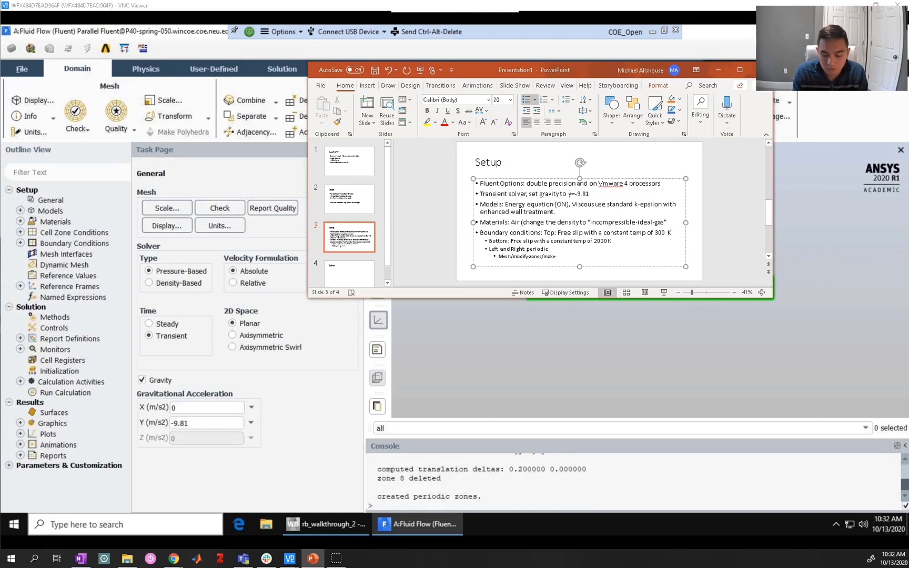
pyautogui.click(351, 275)
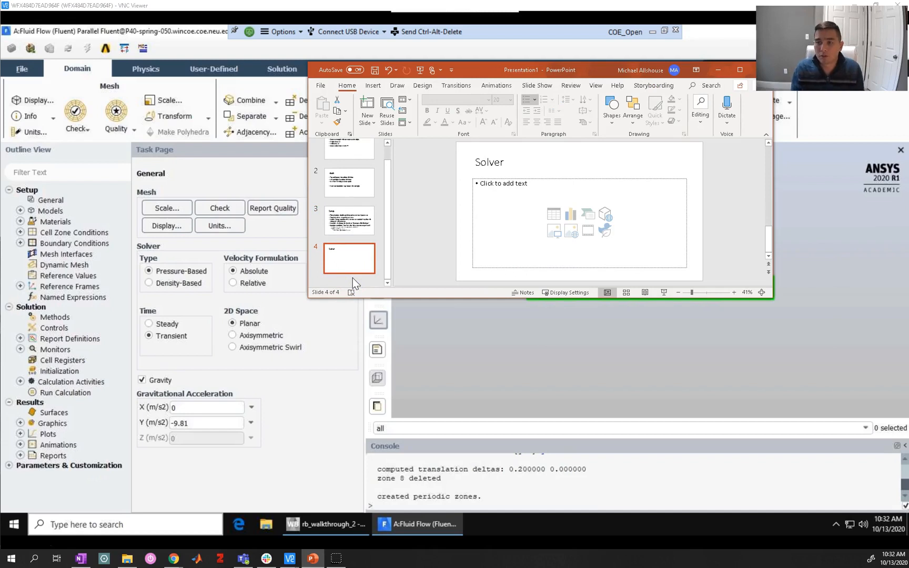
# Switch back to Fluent and start a new Total Heat Transfer Rate flux report definition.
pyautogui.click(51, 339)
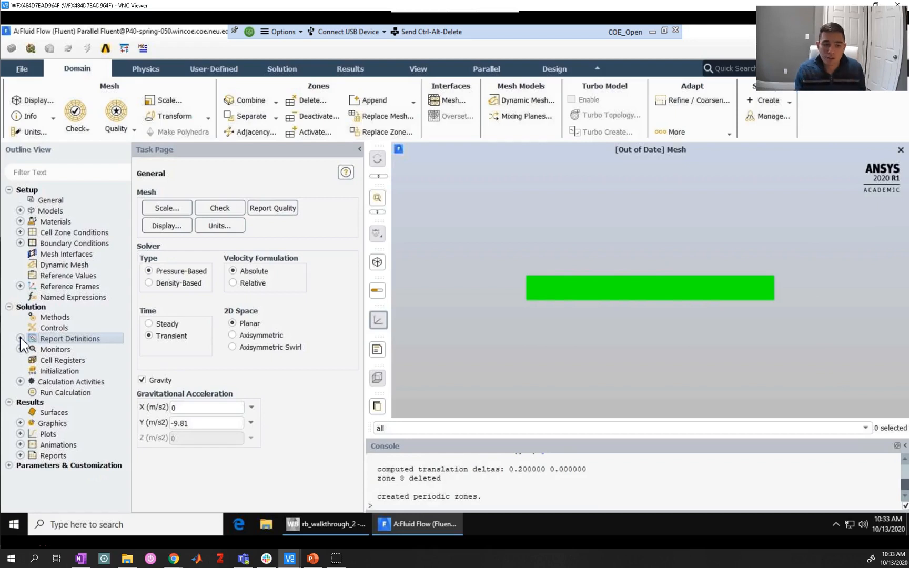
pyautogui.click(20, 338)
pyautogui.click(65, 338)
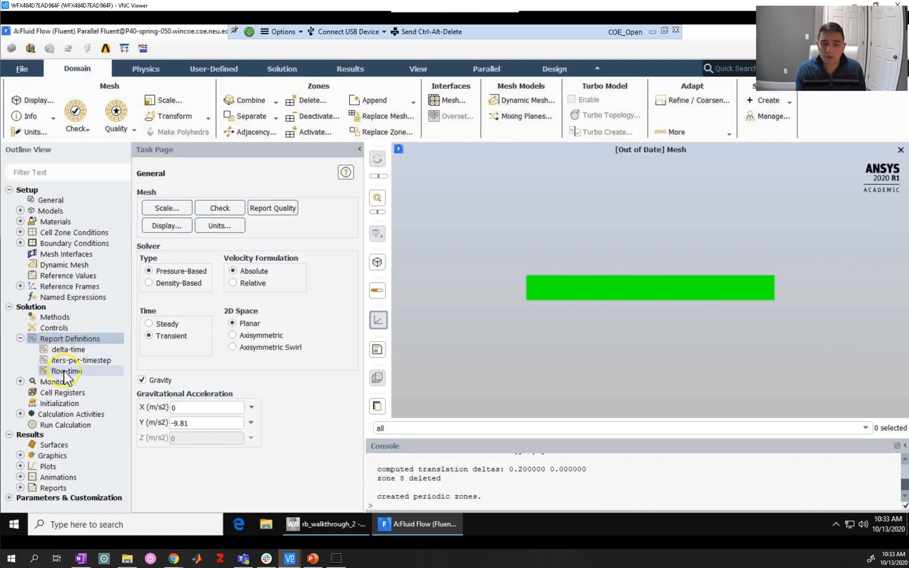
pyautogui.rightClick(80, 342)
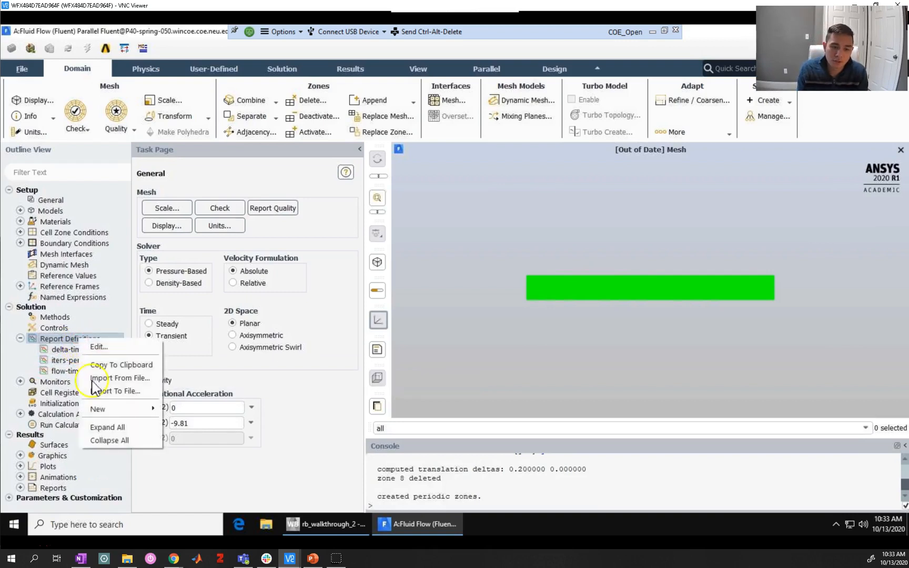
pyautogui.moveTo(100, 409)
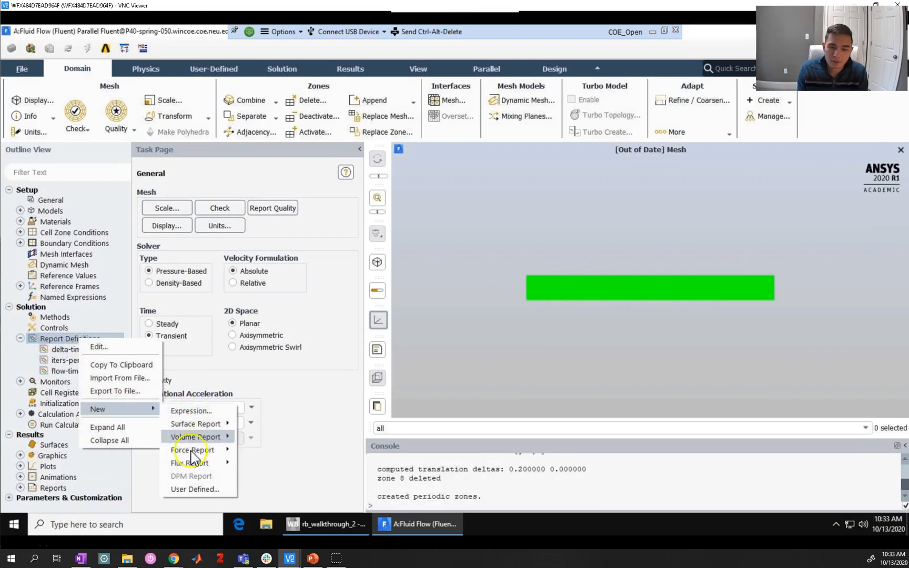
pyautogui.moveTo(192, 464)
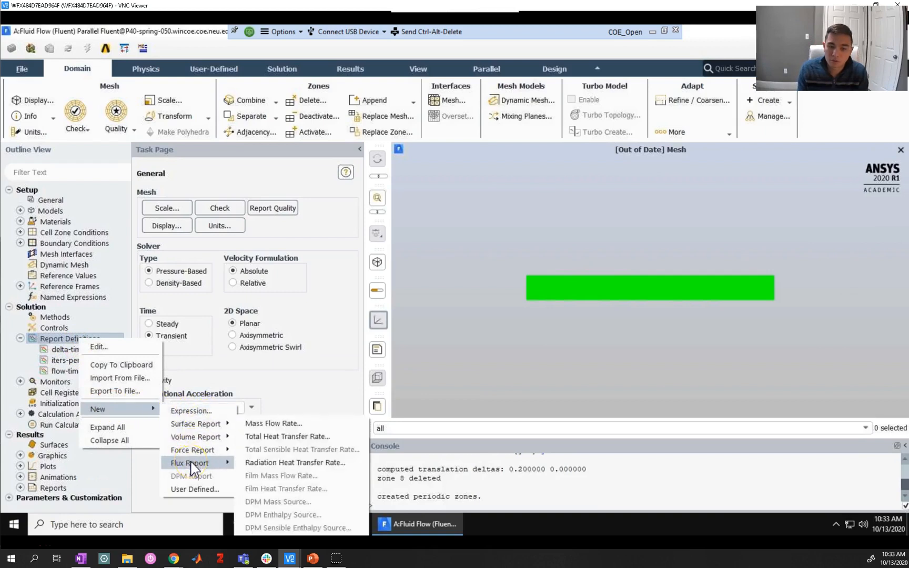
pyautogui.click(267, 437)
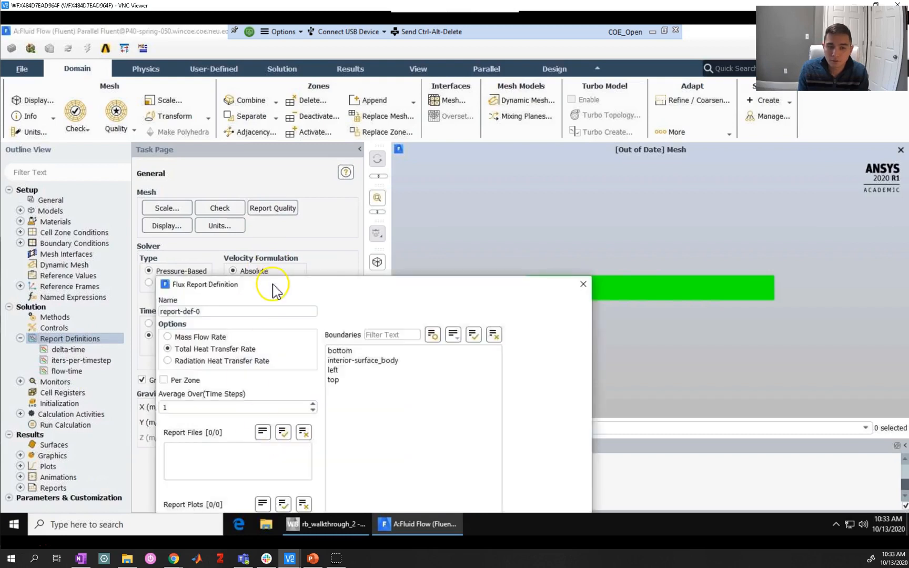
# Name the flux report report-def-bottom-flux, assign it to the bottom boundary and save the definition.
pyautogui.moveTo(274, 287); pyautogui.dragTo(312, 82)
pyautogui.click(259, 107)
pyautogui.press('BackSpace')
pyautogui.write('bottom-flux')
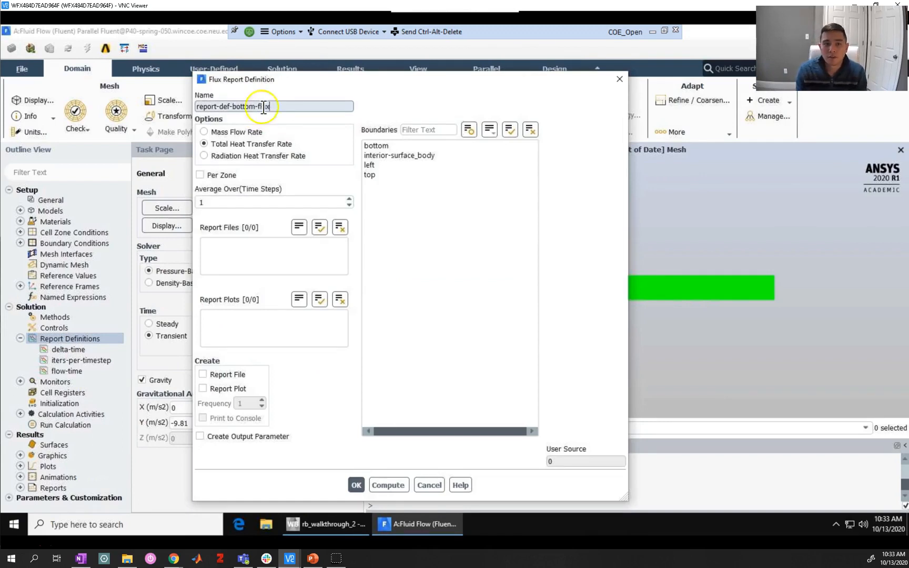
pyautogui.click(399, 149)
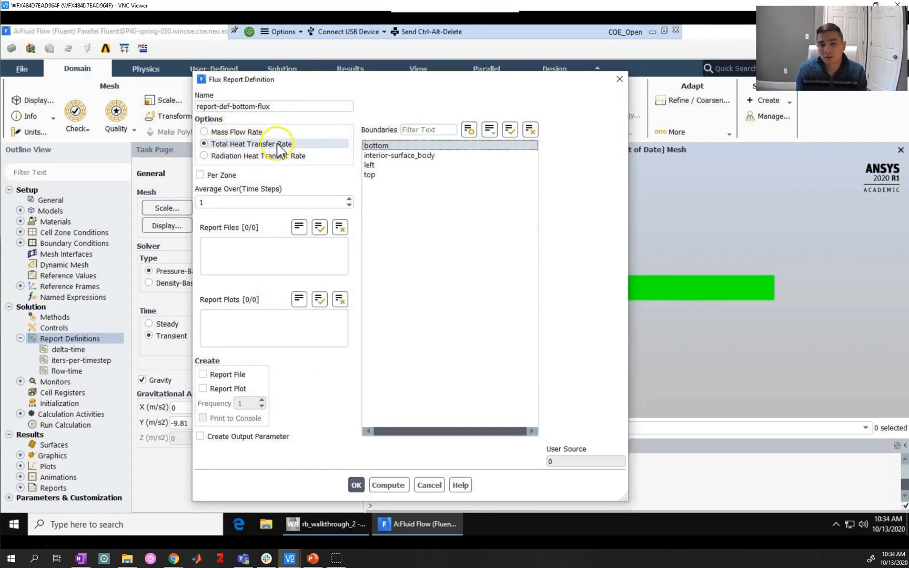
pyautogui.click(232, 204)
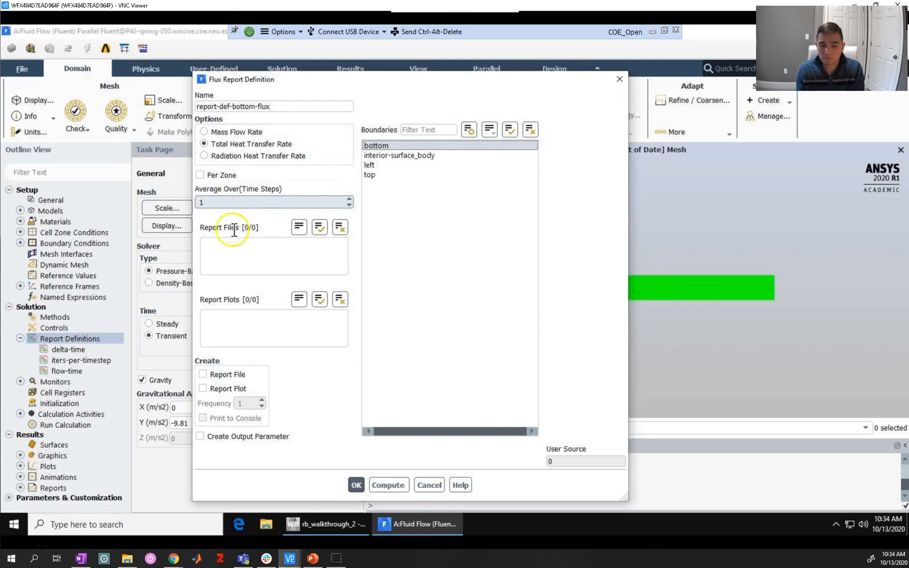
pyautogui.click(357, 486)
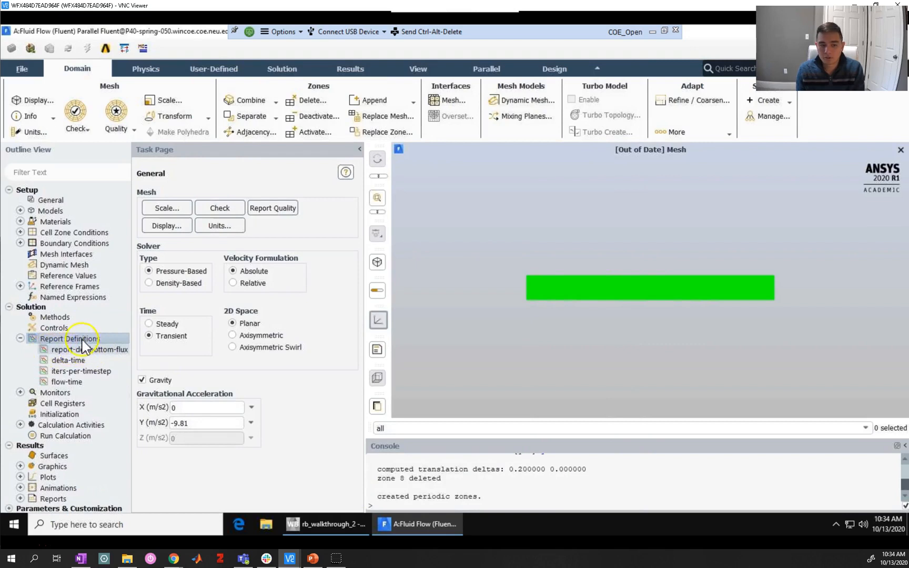
# Create a Total Heat Transfer Rate flux report named report-def-top-flux on the top boundary and save the definition.
pyautogui.rightClick(83, 338)
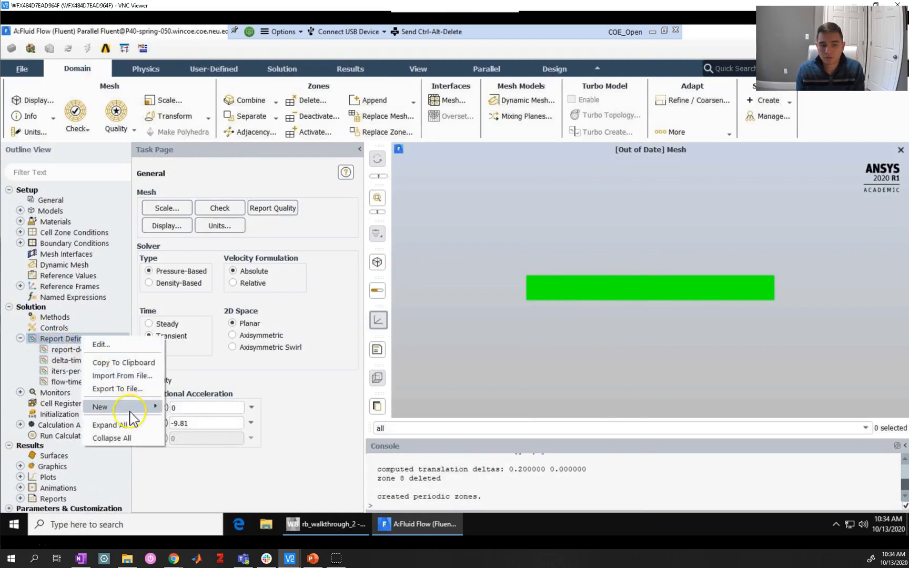
pyautogui.moveTo(138, 407)
pyautogui.moveTo(208, 439)
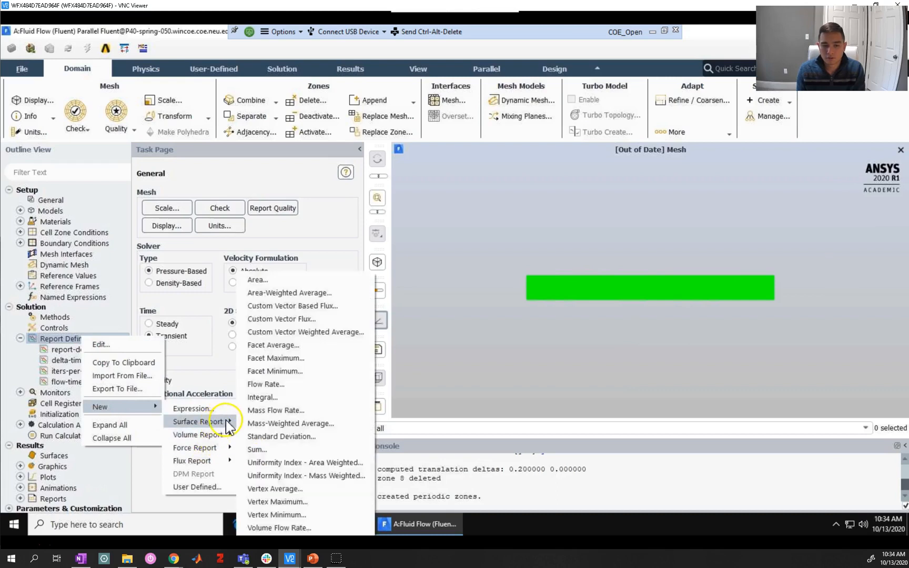
pyautogui.moveTo(213, 463)
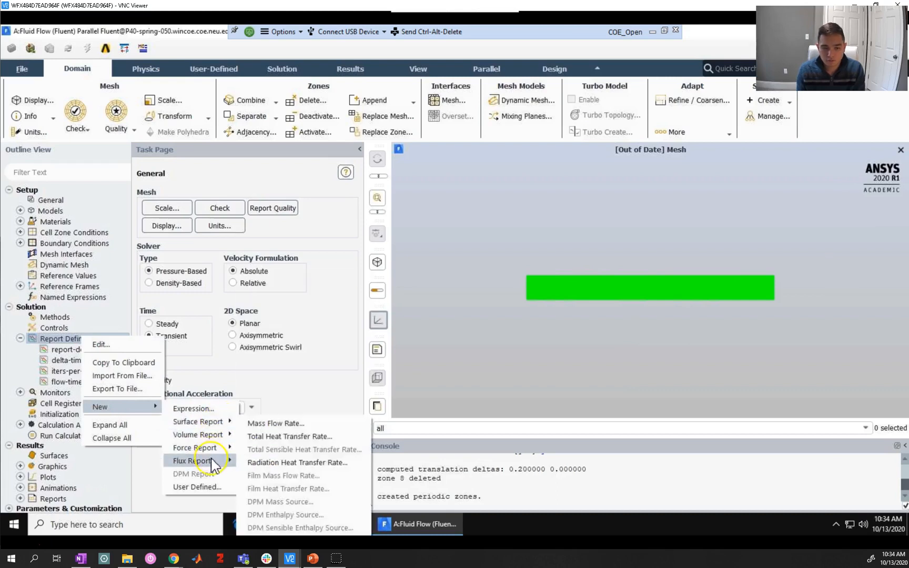
pyautogui.click(271, 436)
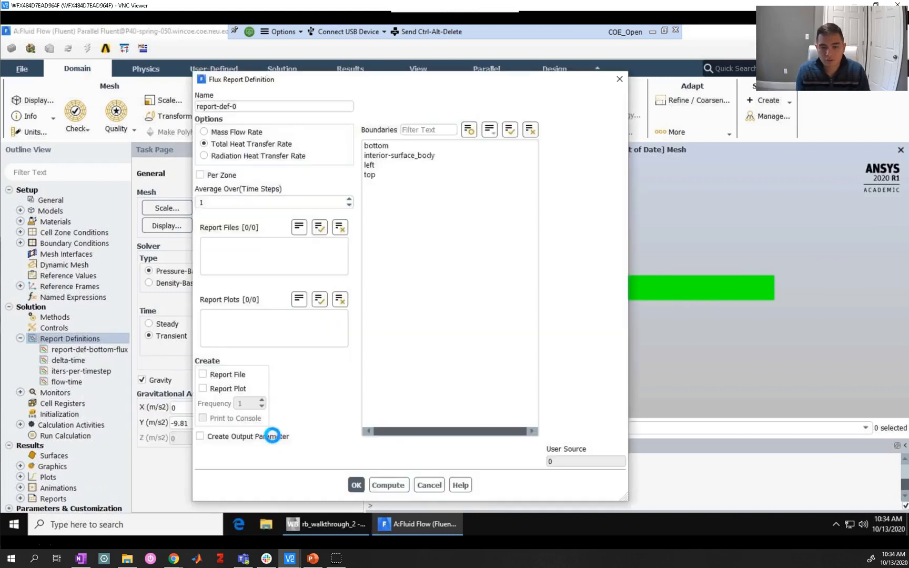
pyautogui.click(368, 174)
pyautogui.click(258, 105)
pyautogui.press('BackSpace')
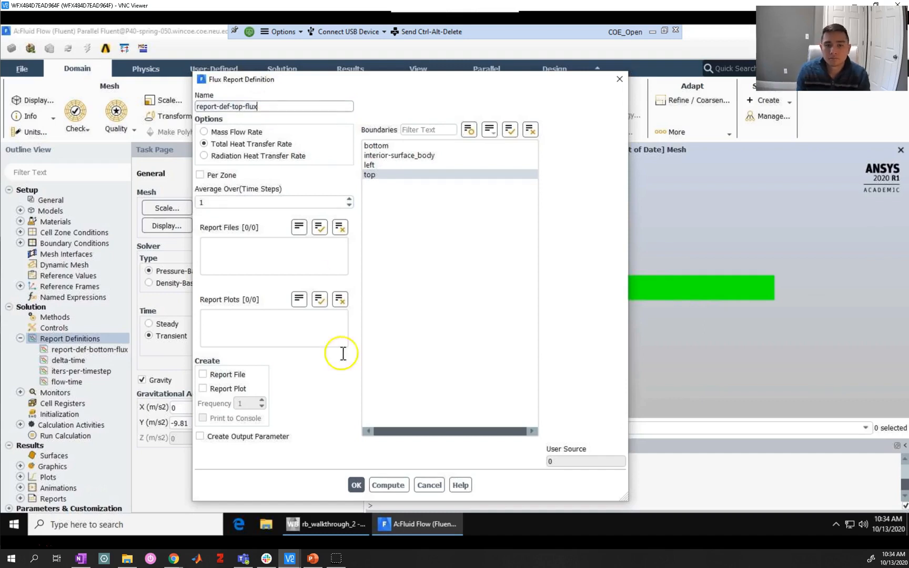
pyautogui.click(356, 485)
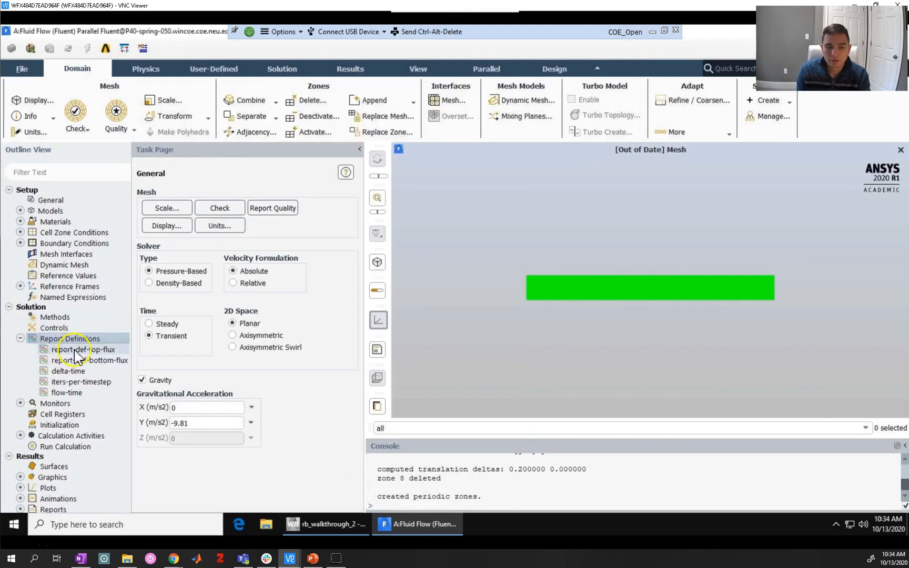
# Set the residual monitors' absolute criteria for continuity, x-velocity and y-velocity to 0.0001.
pyautogui.click(20, 338)
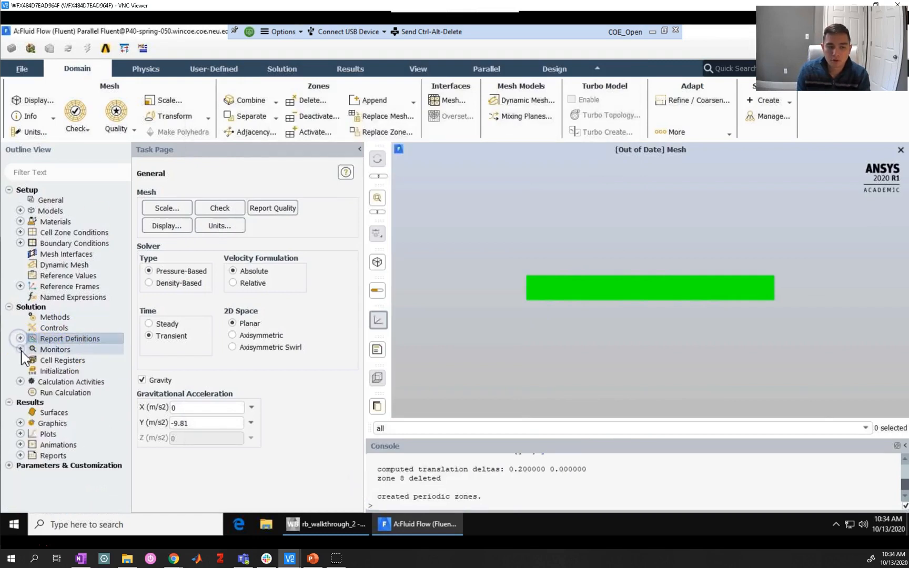
pyautogui.click(21, 350)
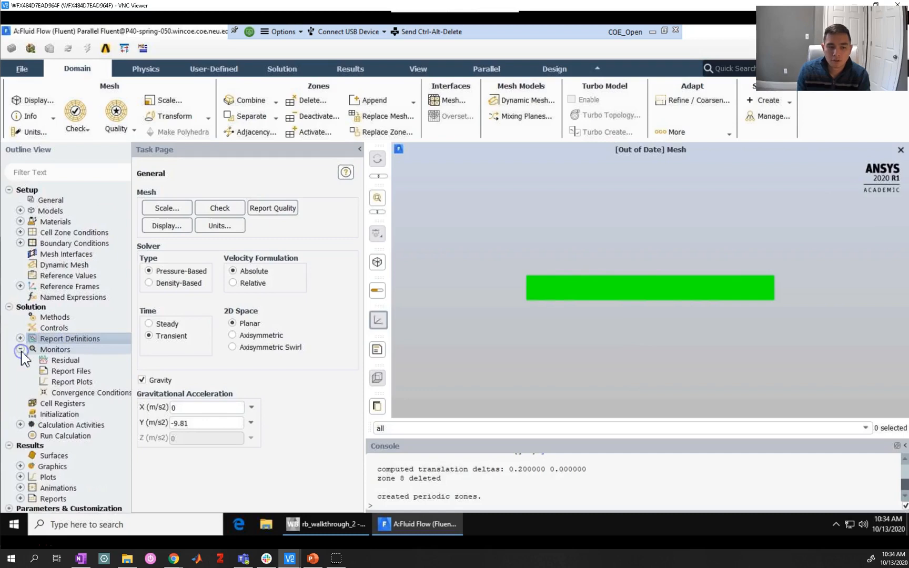
pyautogui.rightClick(56, 360)
pyautogui.click(85, 368)
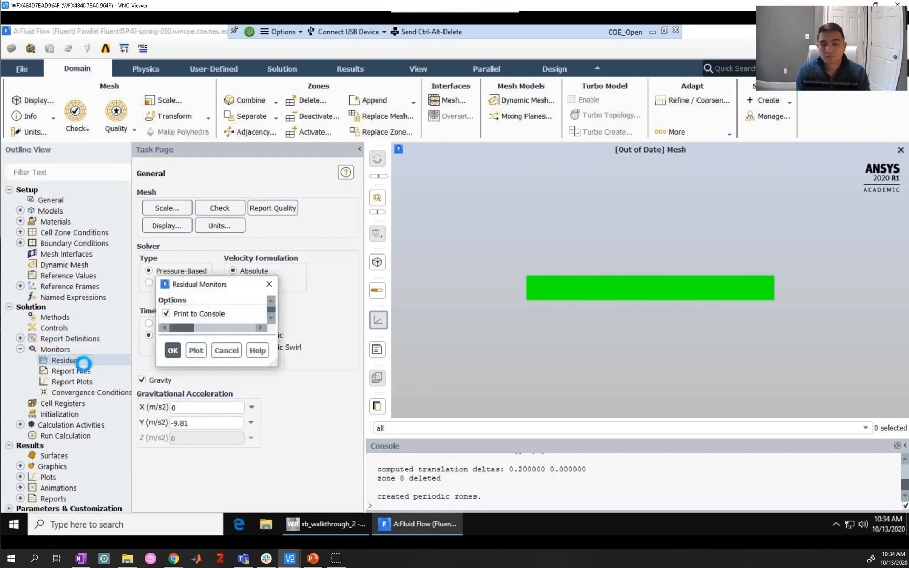
pyautogui.moveTo(402, 283); pyautogui.dragTo(375, 222)
pyautogui.click(470, 269)
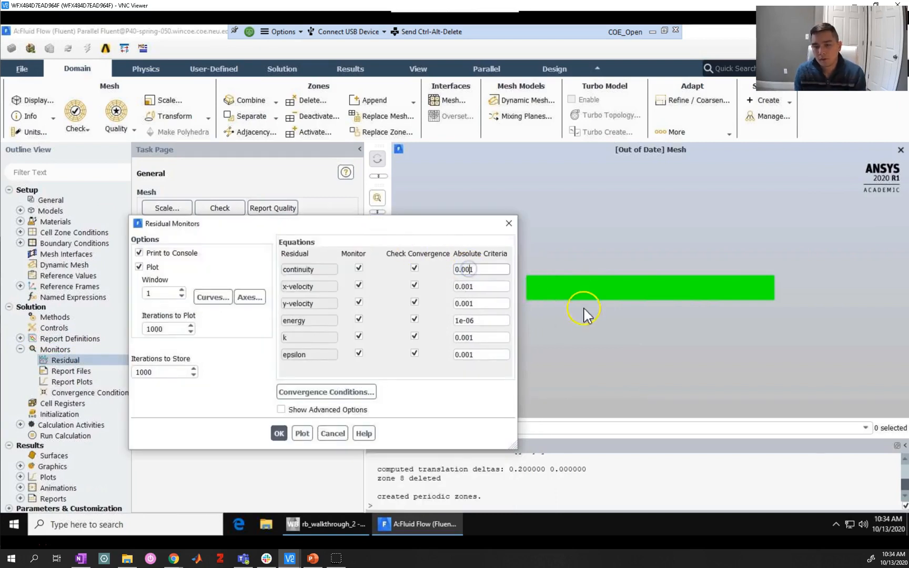
pyautogui.write('0')
pyautogui.click(468, 286)
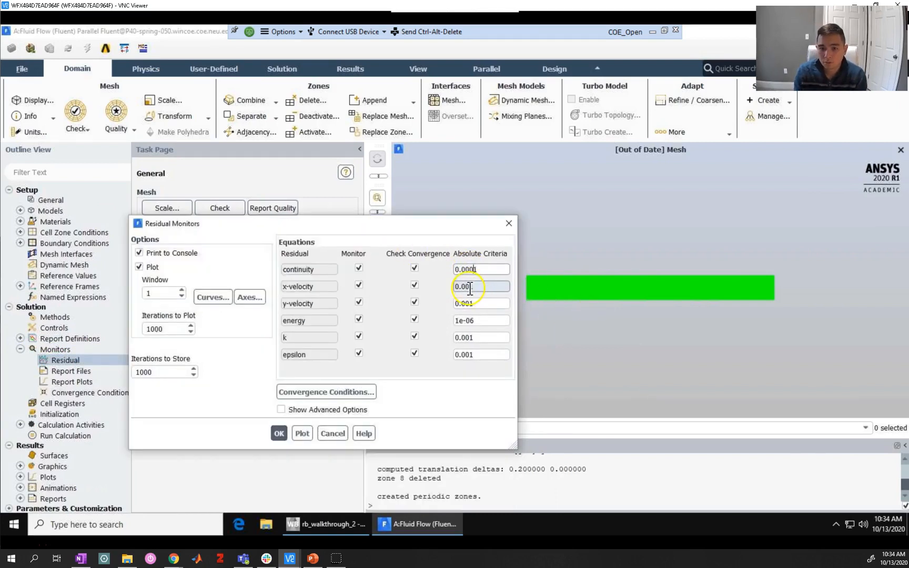
pyautogui.click(466, 304)
pyautogui.write('0')
# Set the k and epsilon residual criteria to 0.0001 and apply the residual monitor settings.
pyautogui.click(463, 316)
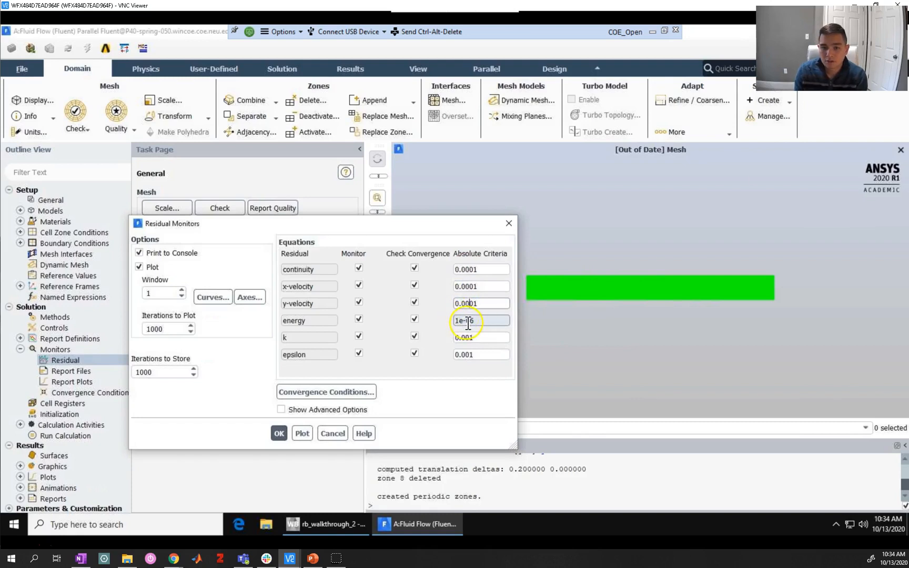
pyautogui.click(466, 337)
pyautogui.click(467, 339)
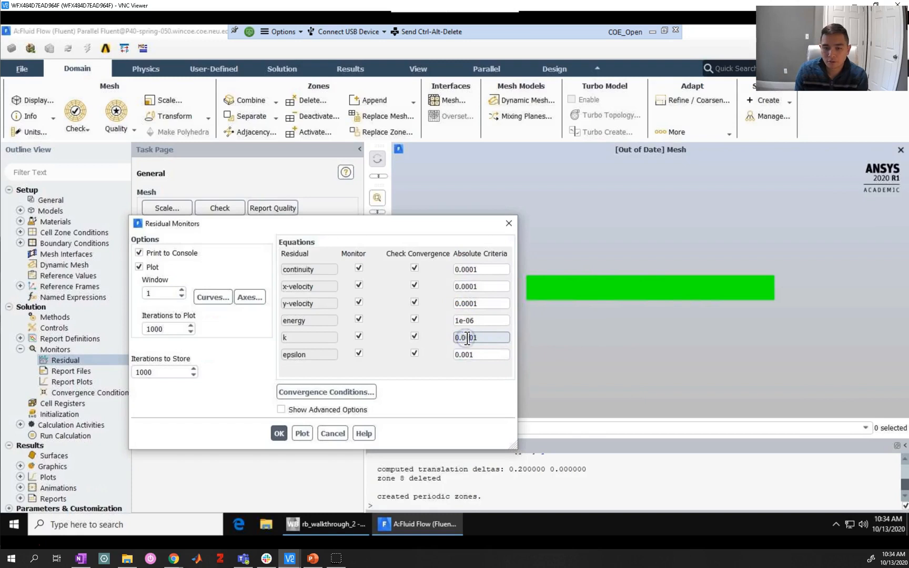
pyautogui.write('0')
pyautogui.click(465, 356)
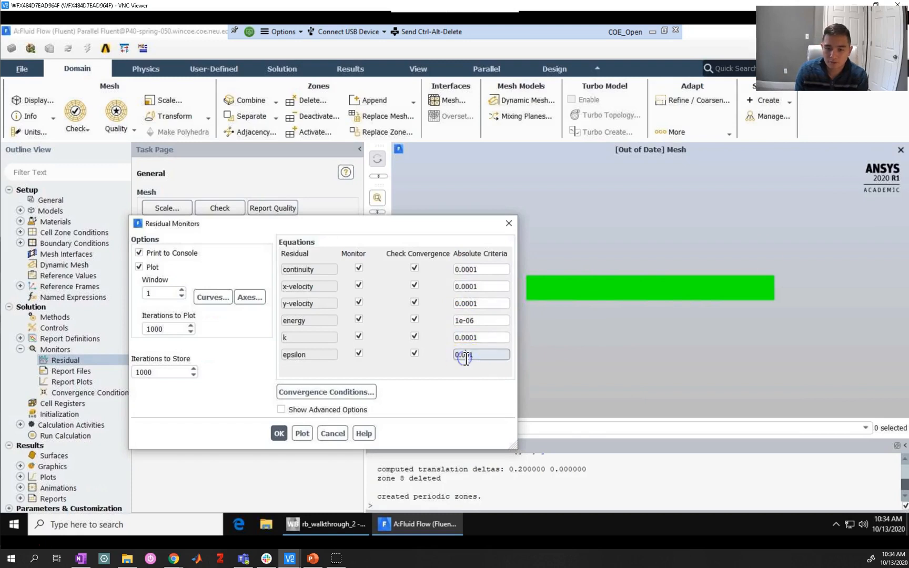
pyautogui.click(279, 433)
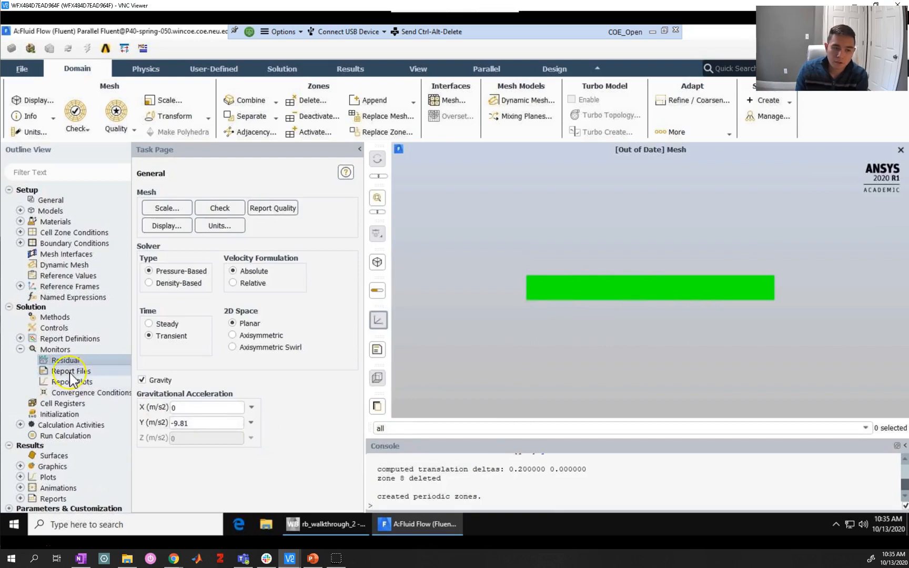
# Start a new report file definition under Monitors and name it report-file-flux.
pyautogui.click(70, 372)
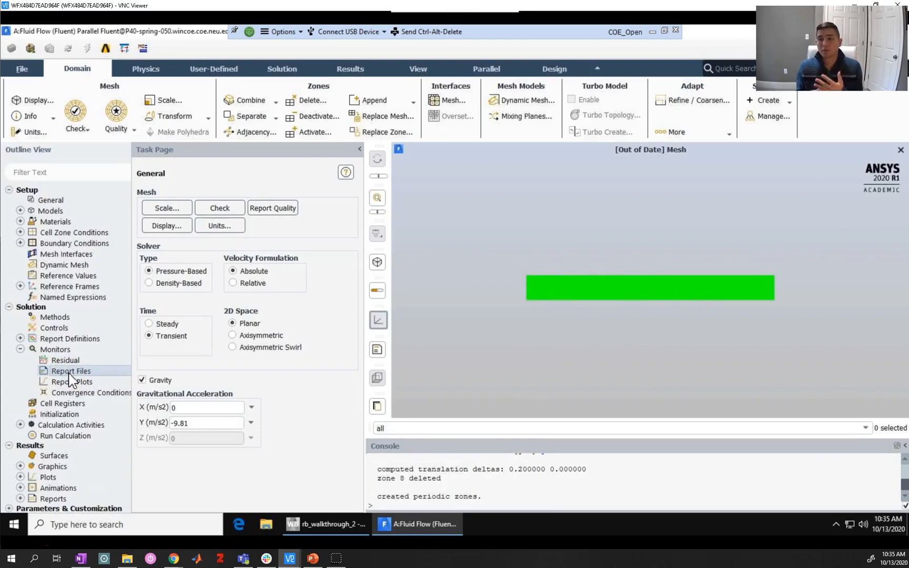
pyautogui.click(170, 276)
pyautogui.doubleClick(69, 371)
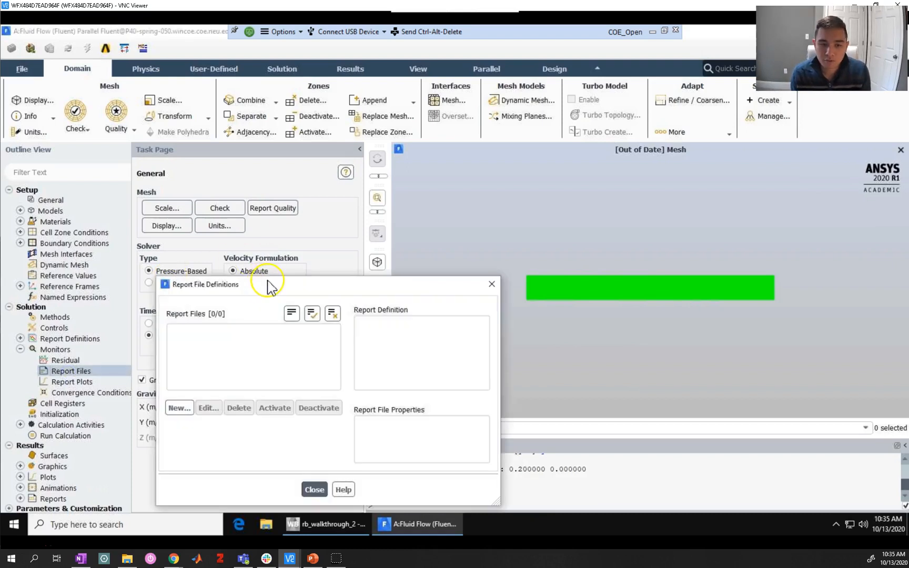
pyautogui.click(178, 408)
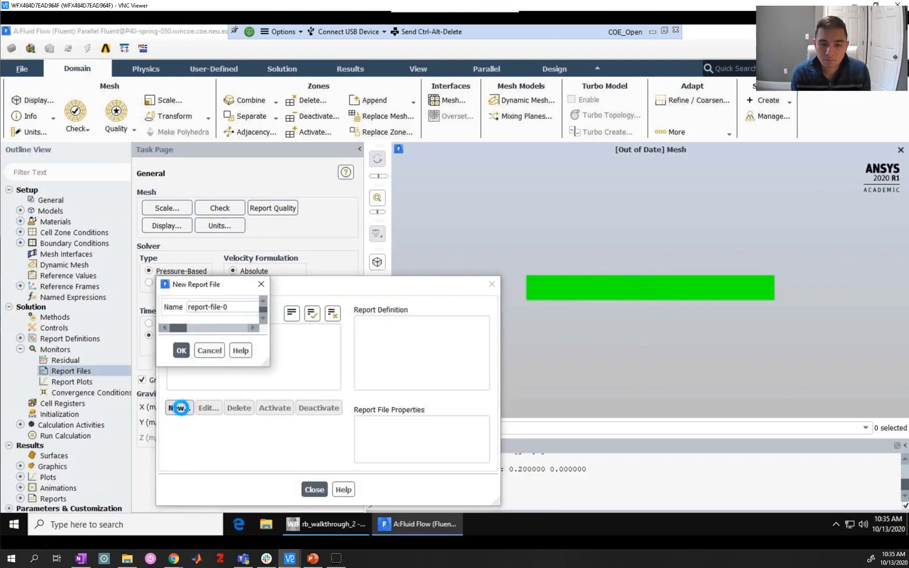
pyautogui.moveTo(287, 289); pyautogui.dragTo(293, 179)
pyautogui.click(252, 197)
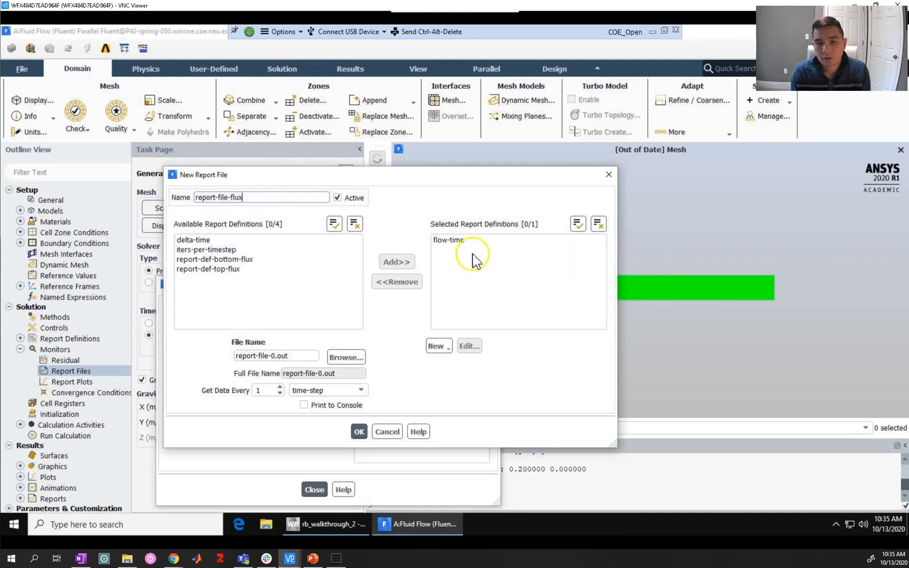
# Add report-def-bottom-flux and report-def-top-flux to the report file's selected definitions.
pyautogui.click(221, 259)
pyautogui.click(394, 260)
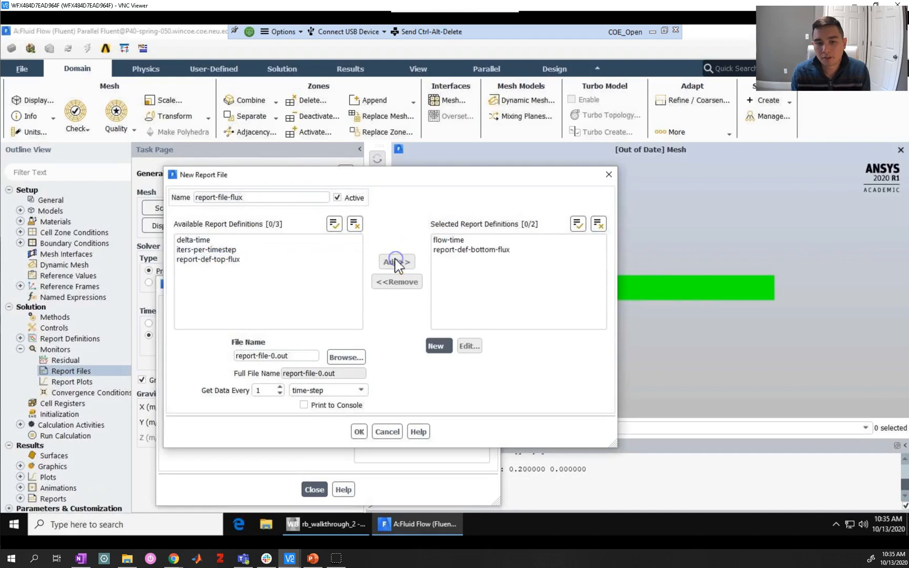
pyautogui.click(236, 259)
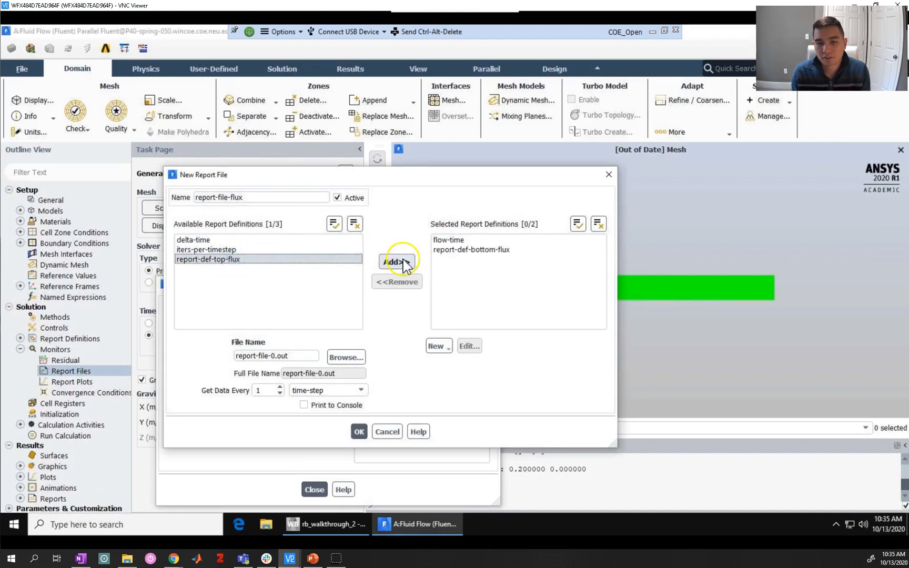
pyautogui.click(403, 261)
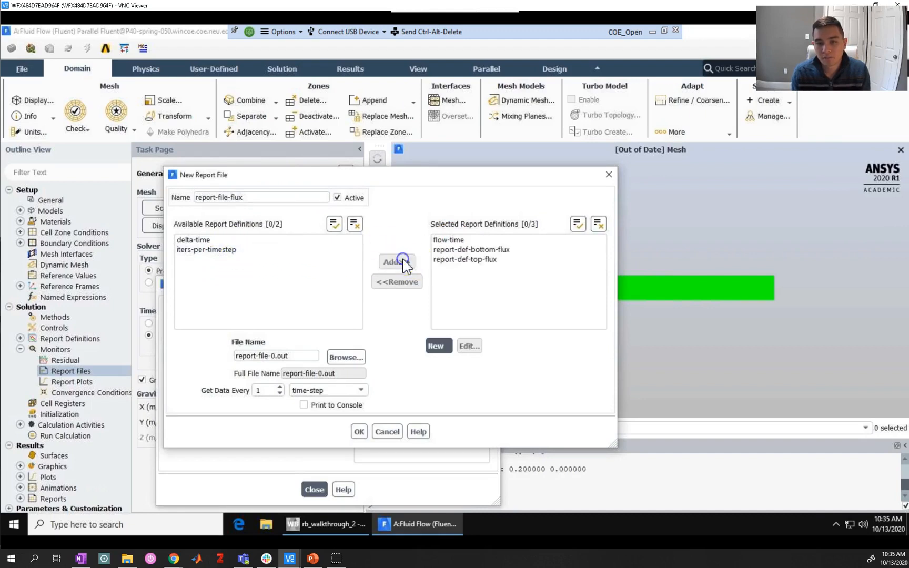
# Set the output file name to report-file-heat-transfer.txt, save the report file and close the report file definitions.
pyautogui.click(272, 357)
pyautogui.write('heat')
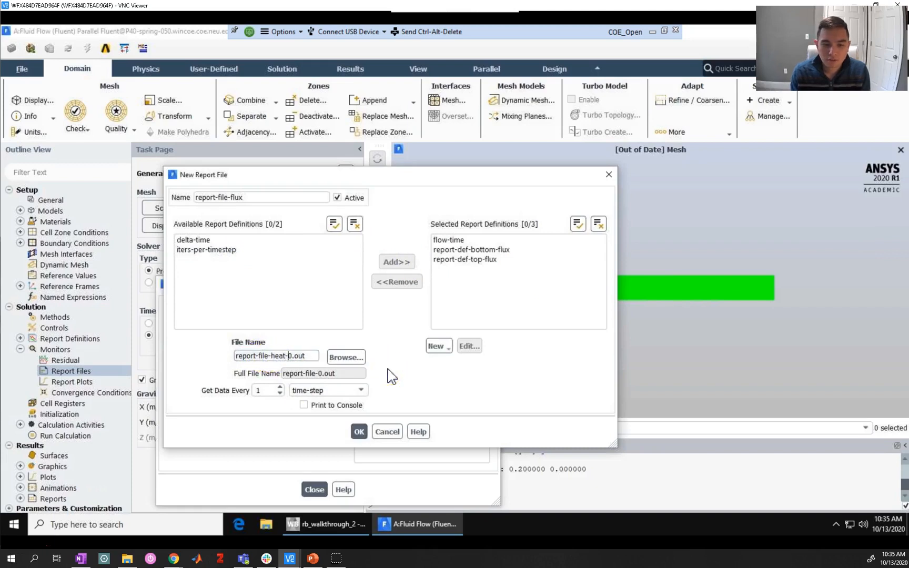
pyautogui.write('-transfer.txt')
pyautogui.hotkey('shift', 'End')
pyautogui.press('BackSpace')
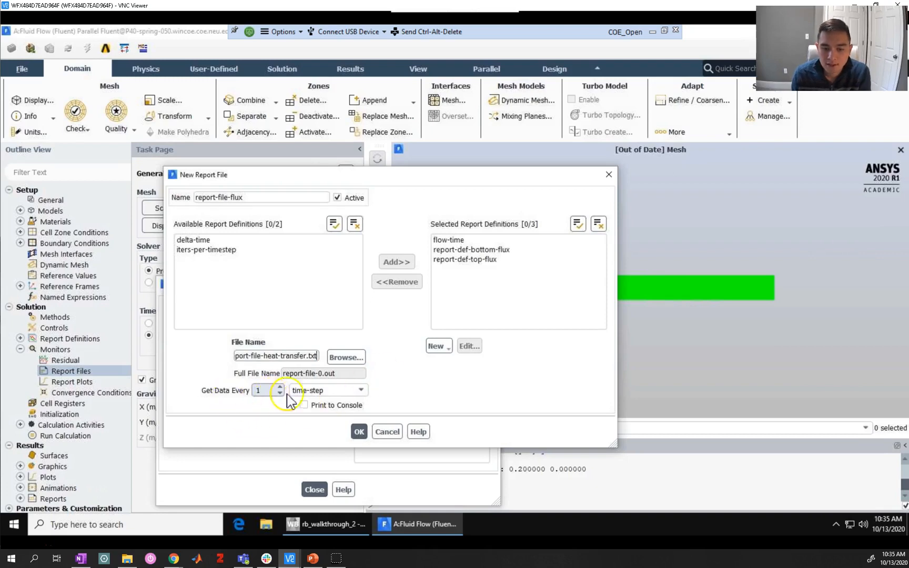
pyautogui.click(359, 431)
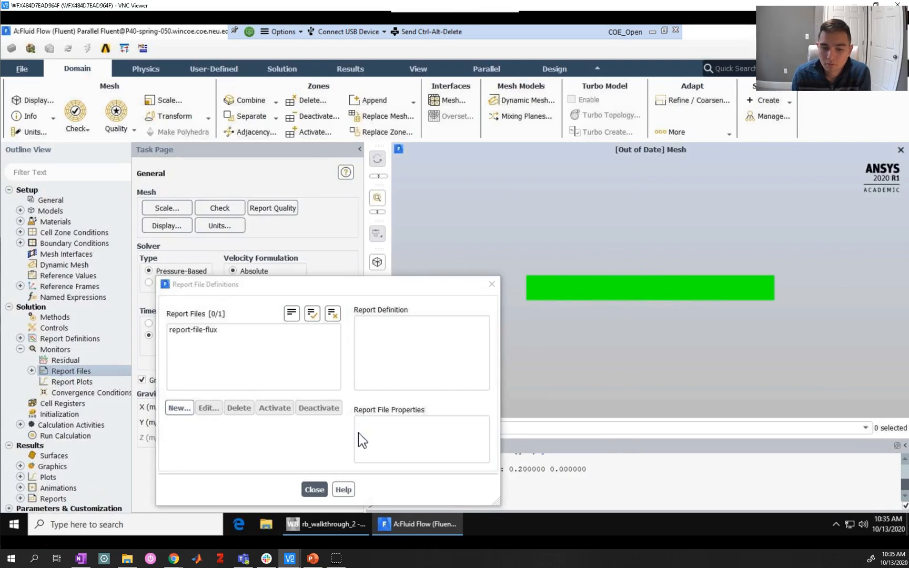
pyautogui.click(314, 489)
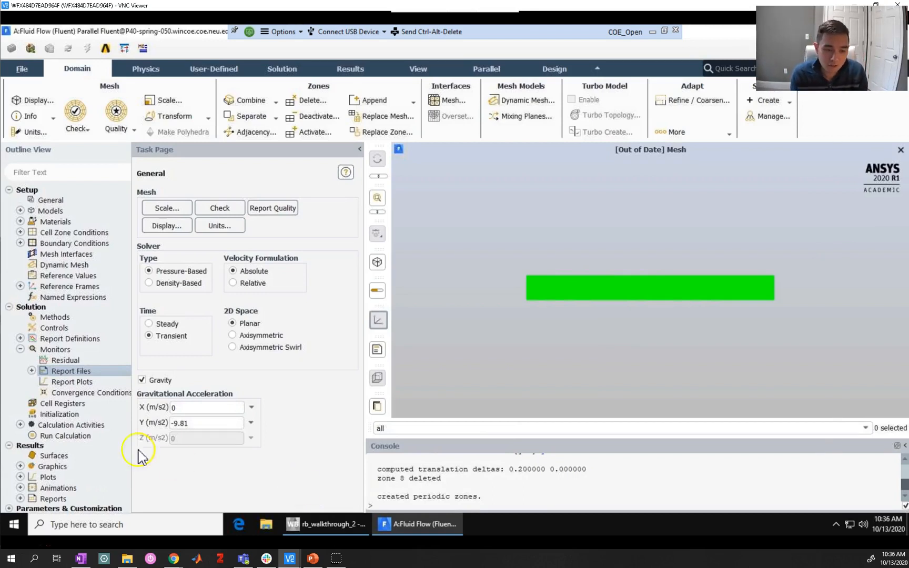
# Open the initialization settings, switch to PowerPoint and add "Report definitions: create the top and bottom flux calculation" to the Solver slide.
pyautogui.click(56, 415)
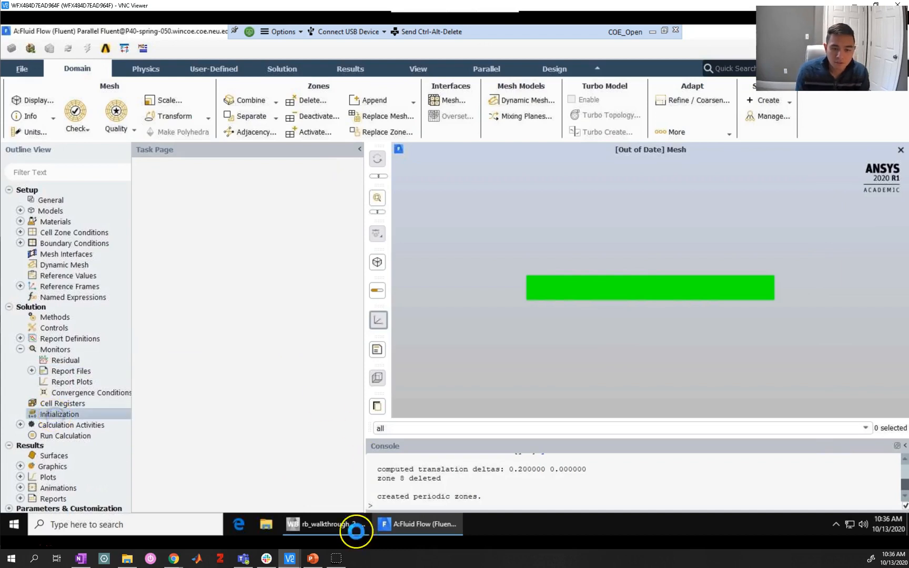
pyautogui.click(314, 559)
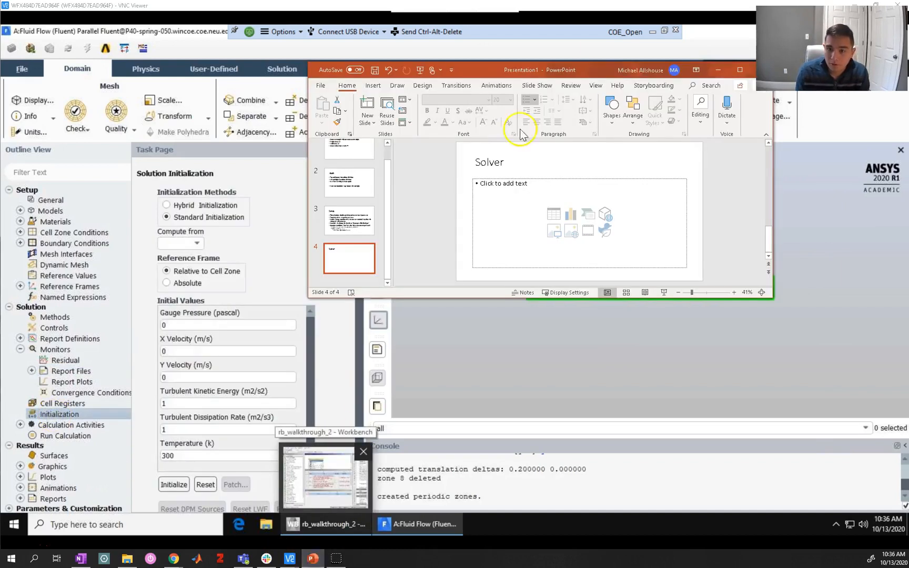
pyautogui.click(528, 207)
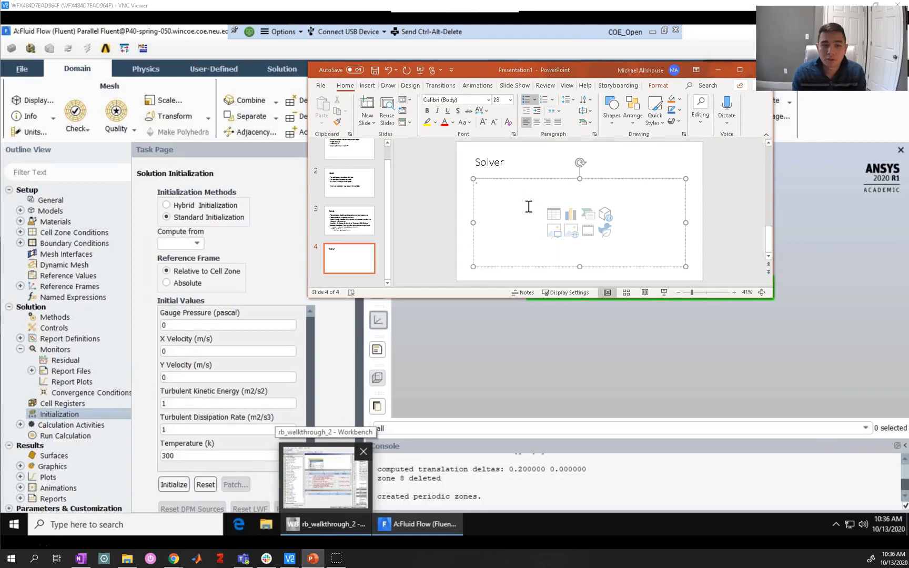
pyautogui.write('Report definitions: create the top and bottom flux calculation')
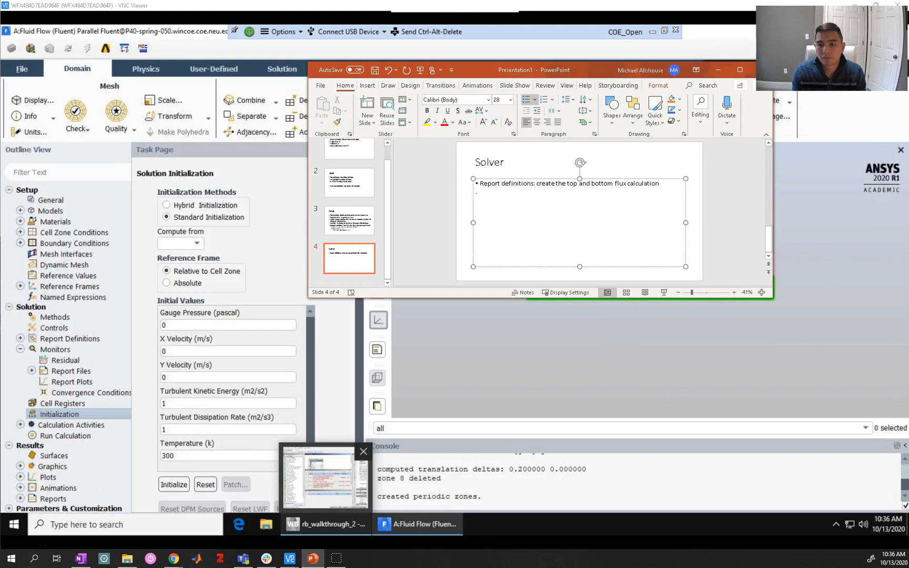
# Add Solver slide bullets "Residuals: all to 10^-4 except our energy which is 10^-6" and "Report file: create report that outputs the flux calculation for each time step".
pyautogui.write('Res')
pyautogui.write(':')
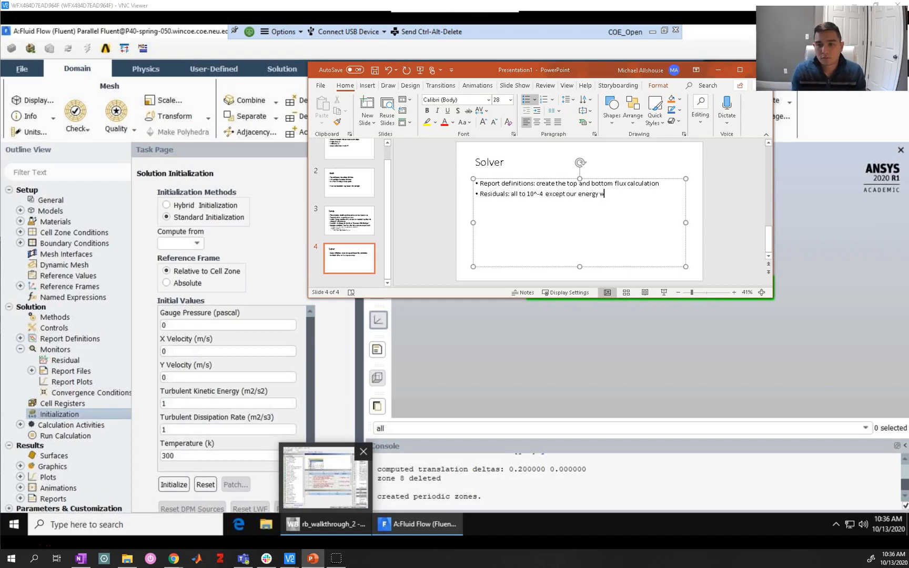
pyautogui.write('^-')
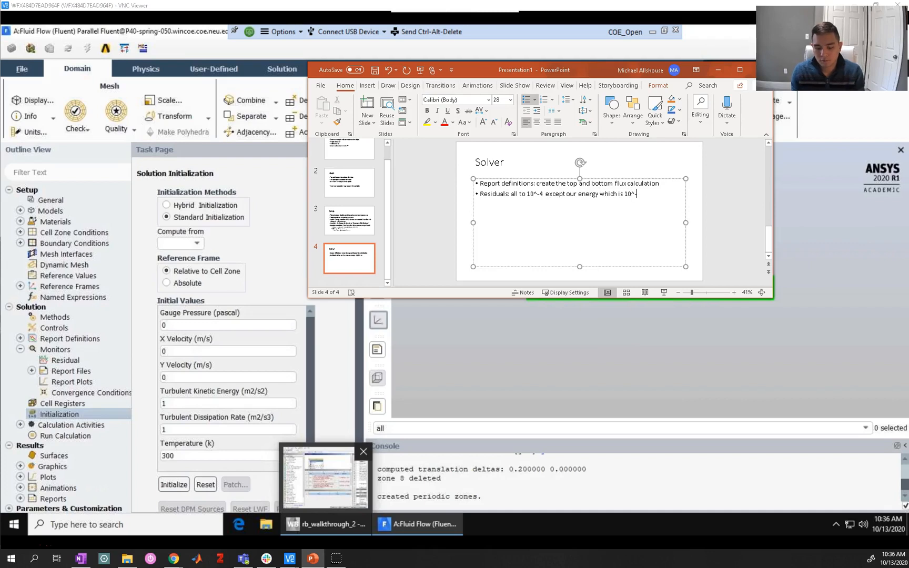
pyautogui.write('6 Report')
pyautogui.write(':')
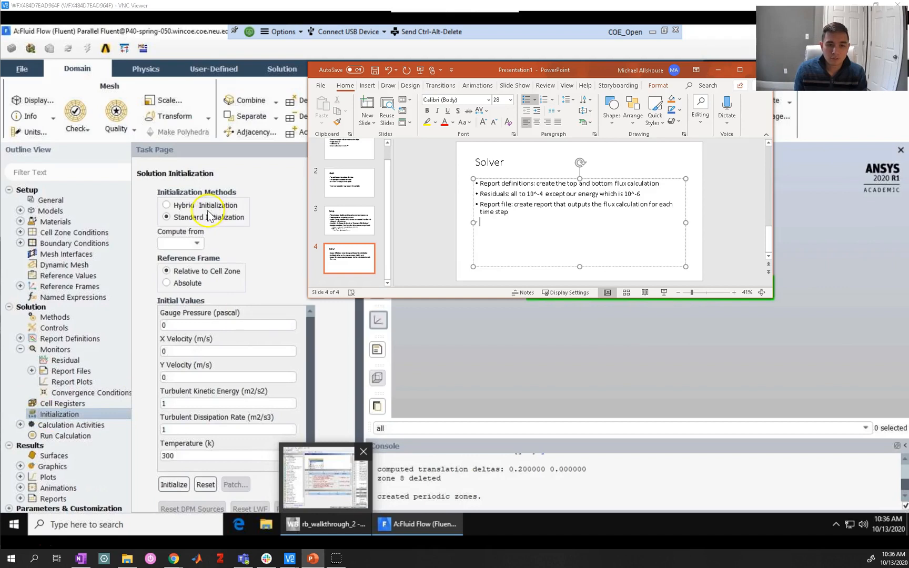
# Switch back to Fluent, set the initial temperature to 1150 K and initialize the solution with Standard Initialization.
pyautogui.click(167, 456)
pyautogui.click(204, 485)
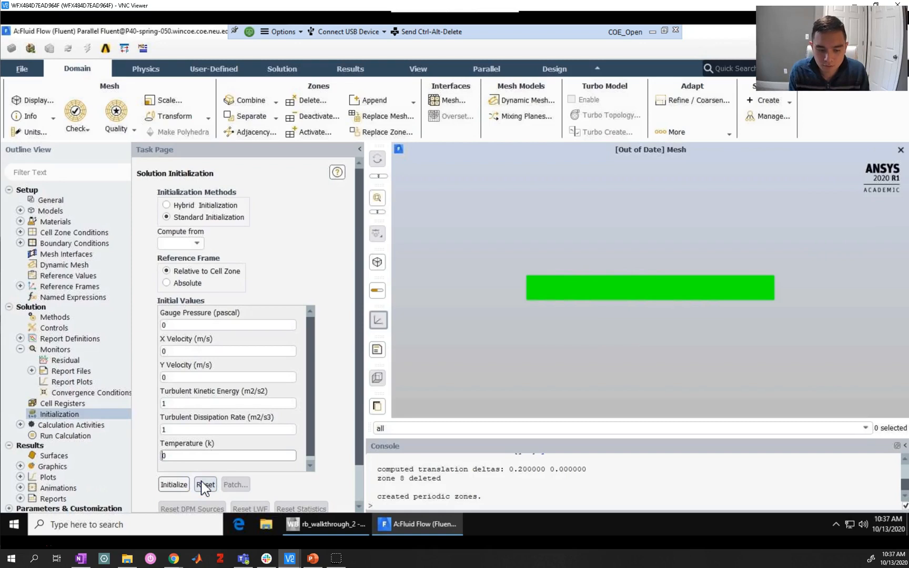
pyautogui.click(173, 484)
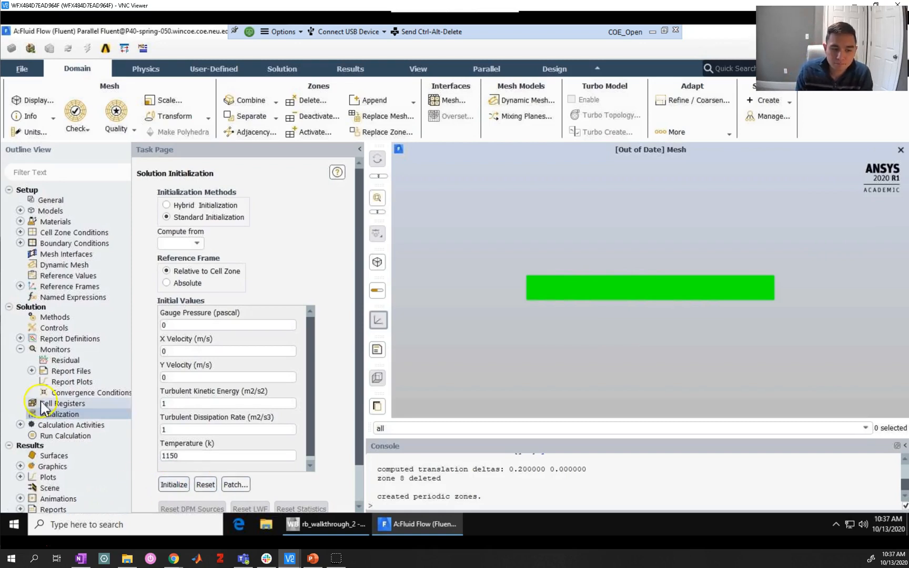
# Create a new contour plot definition in the results graphics and name it contour-temp.
pyautogui.scroll(-1, 58, 423)
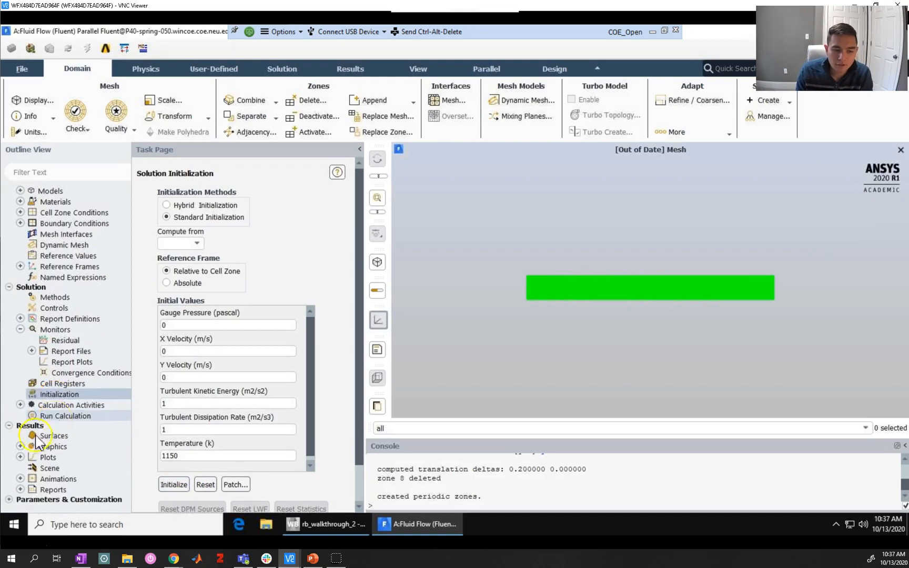
pyautogui.click(20, 446)
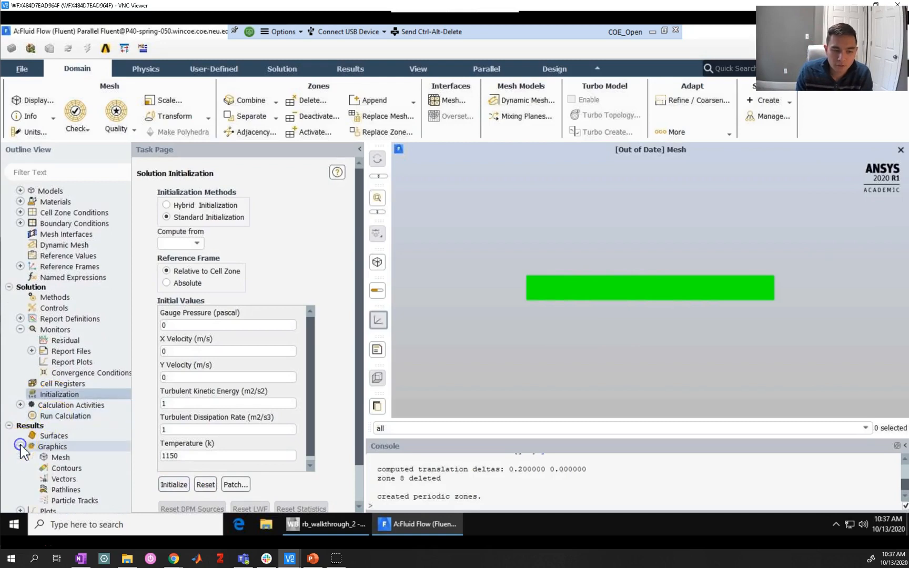
pyautogui.click(73, 469)
pyautogui.rightClick(73, 468)
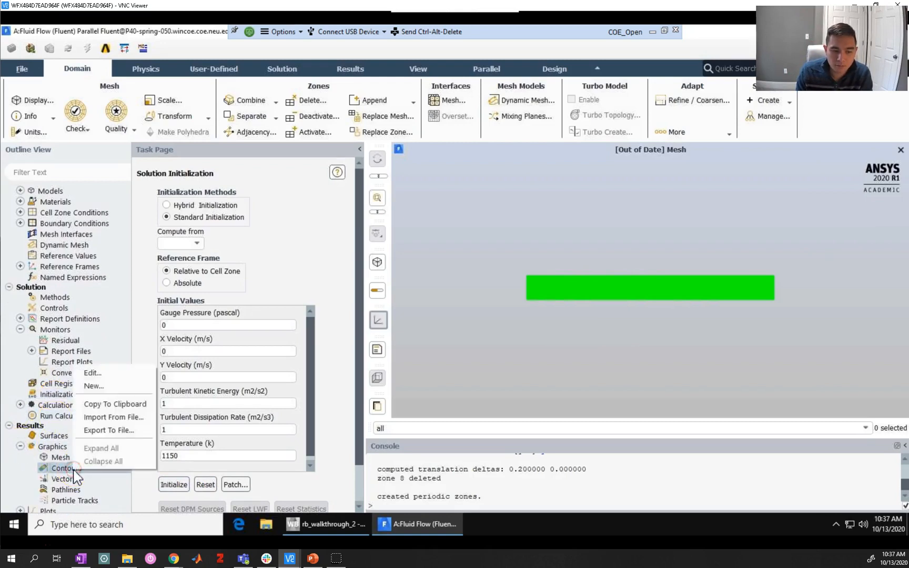
pyautogui.click(115, 387)
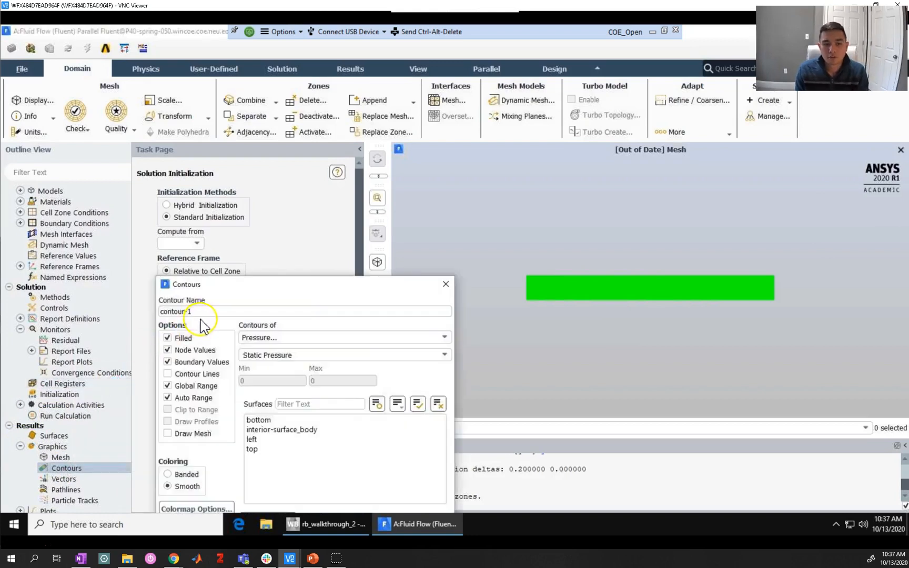
pyautogui.click(201, 311)
pyautogui.press('BackSpace')
pyautogui.write('tem')
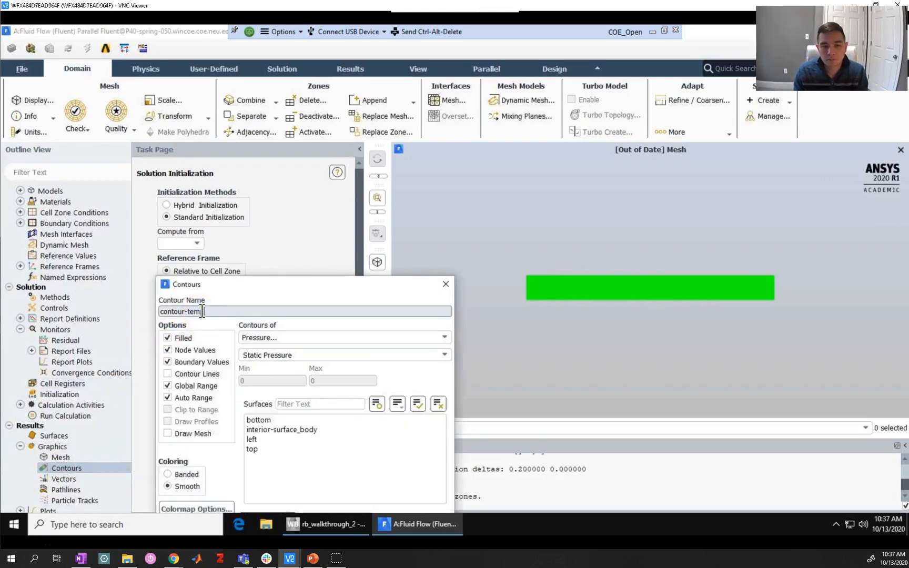
pyautogui.write('p')
pyautogui.moveTo(223, 284); pyautogui.dragTo(230, 195)
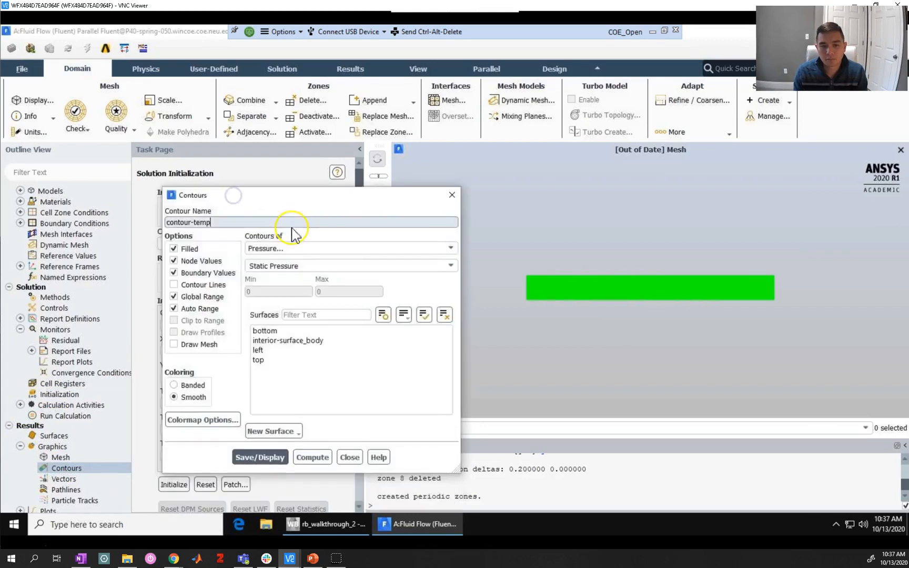
# Set contour-temp to show static temperature, save and display it, and close the contour definition.
pyautogui.click(290, 249)
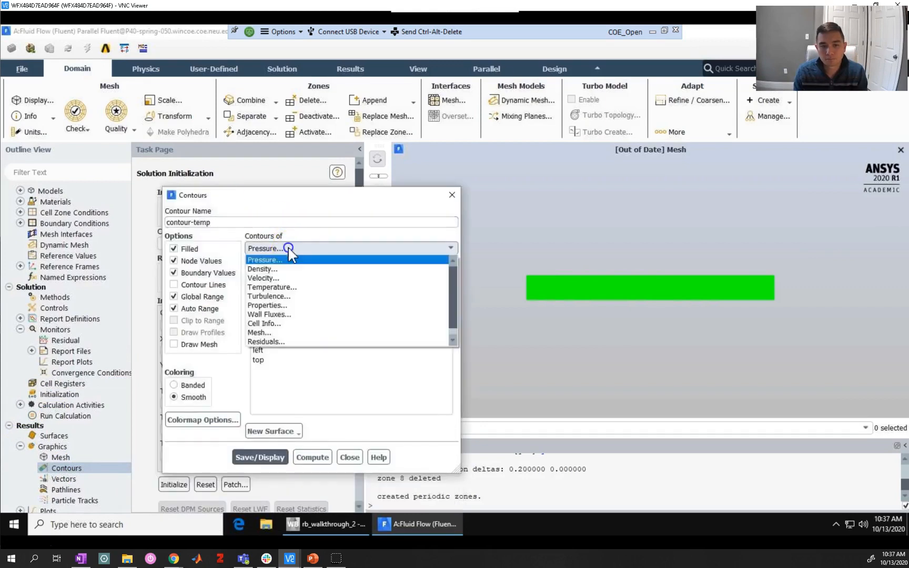
pyautogui.click(277, 288)
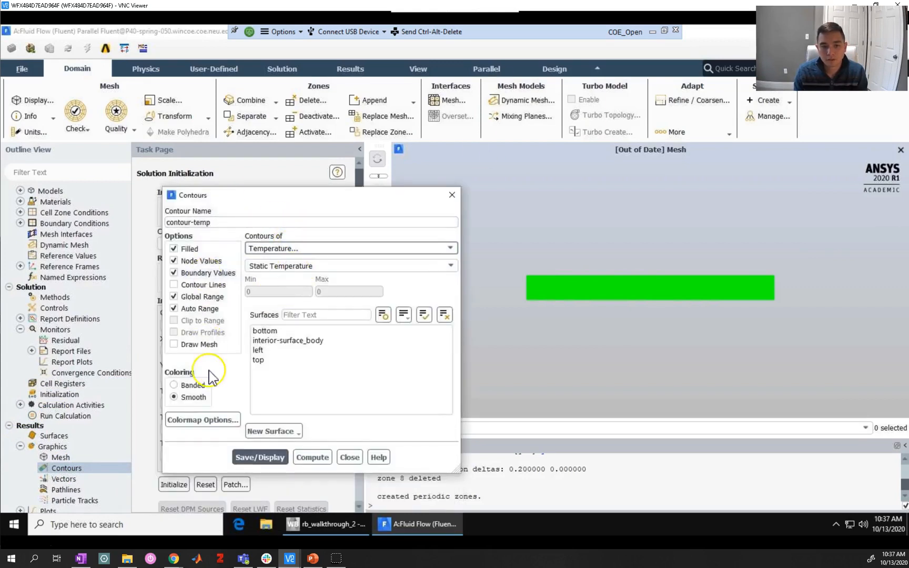
pyautogui.click(259, 457)
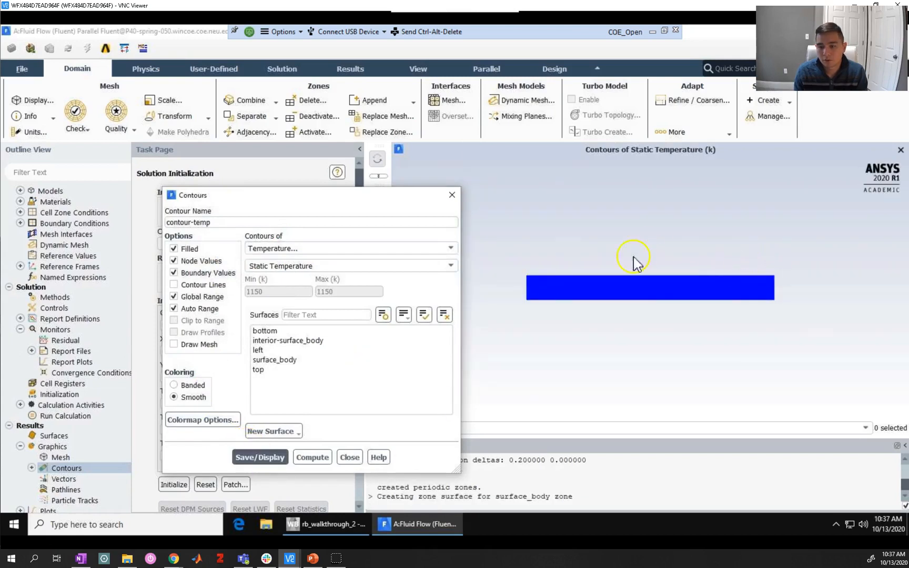
pyautogui.moveTo(375, 196); pyautogui.dragTo(235, 179)
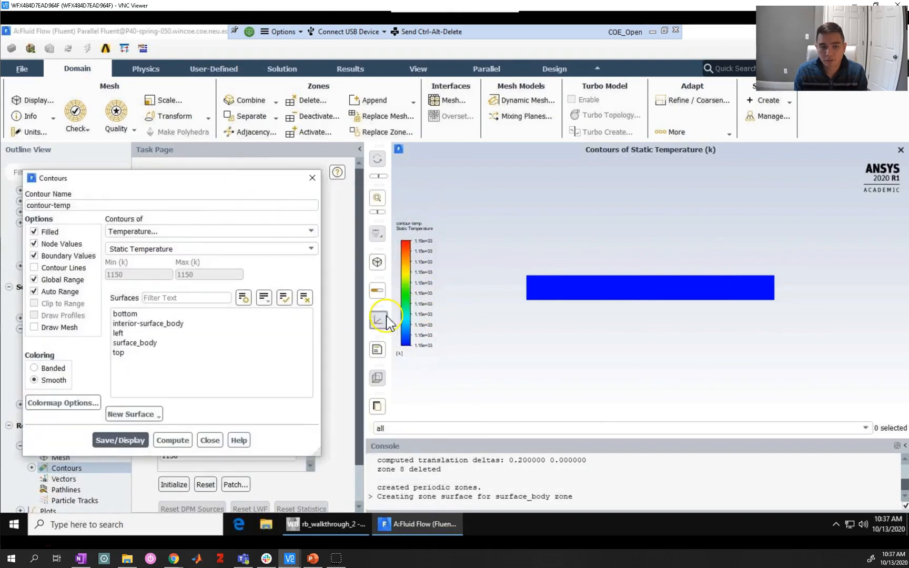
pyautogui.click(130, 442)
pyautogui.click(209, 440)
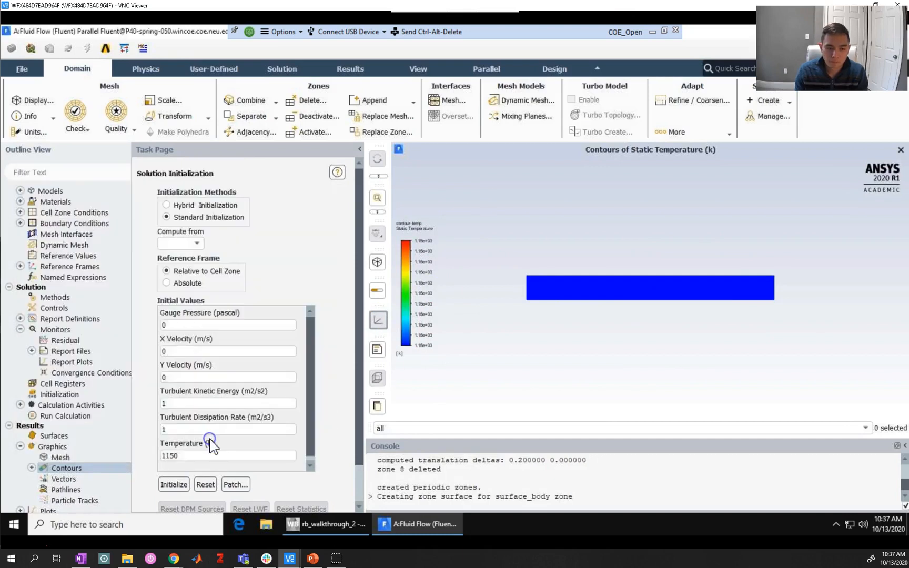
# Start a new velocity vector plot definition, turn off auto scale and set the skip value to 10.
pyautogui.click(57, 479)
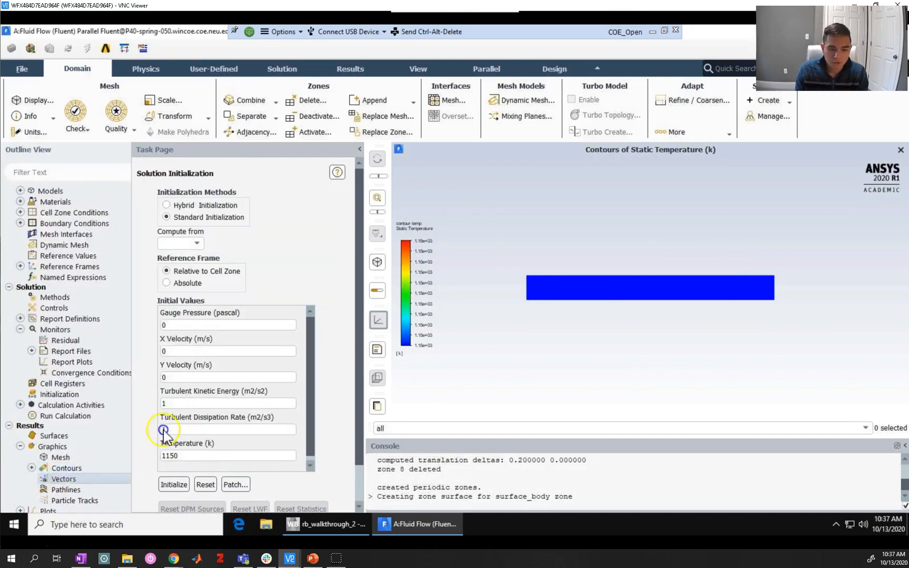
pyautogui.doubleClick(61, 481)
pyautogui.moveTo(306, 290); pyautogui.dragTo(215, 210)
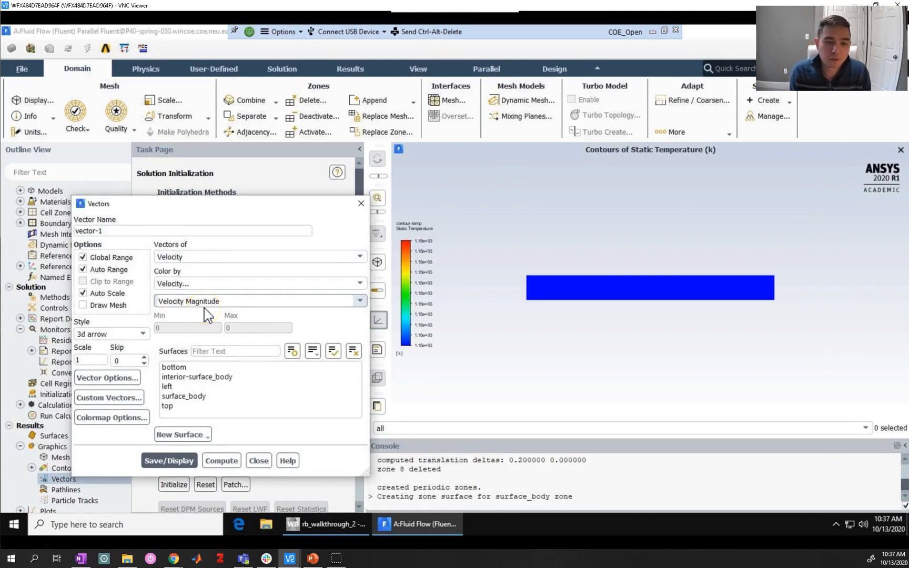
pyautogui.click(107, 294)
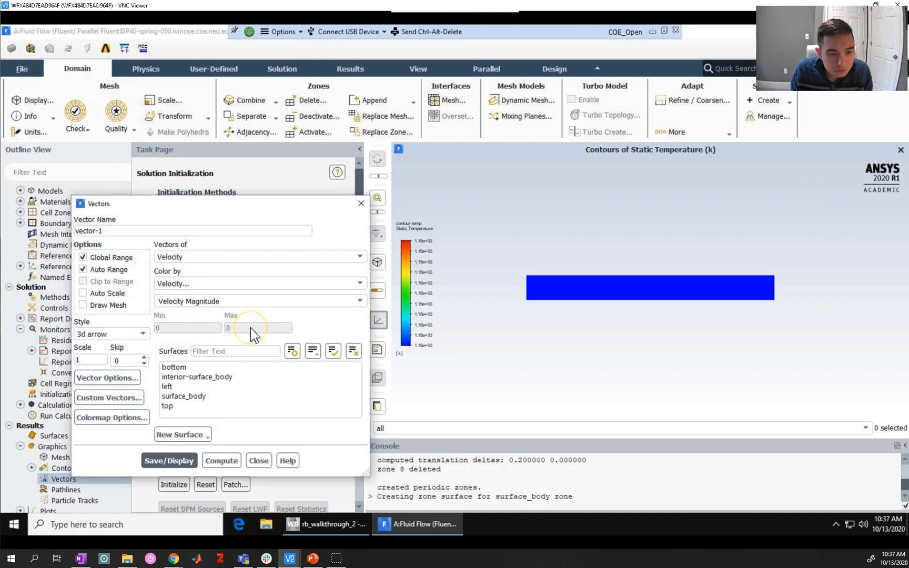
pyautogui.click(124, 361)
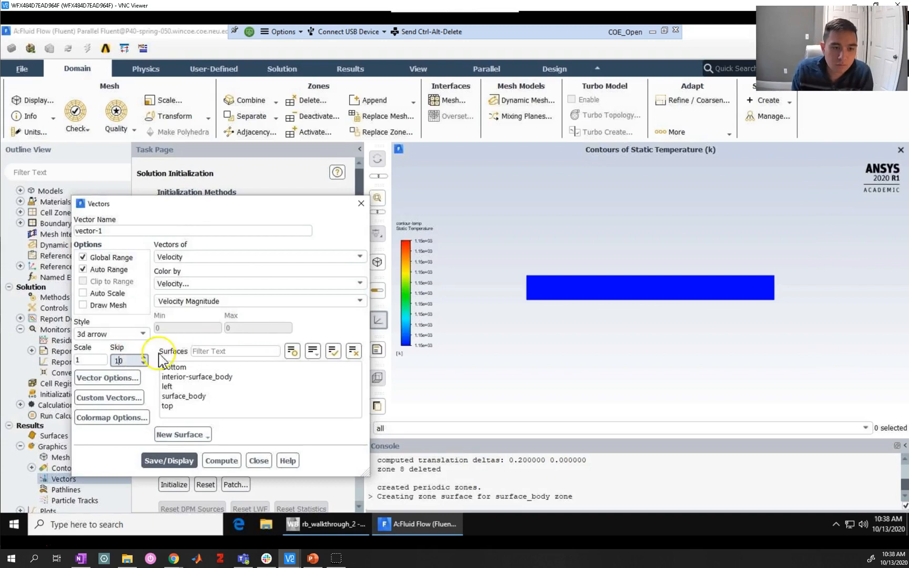
pyautogui.click(311, 316)
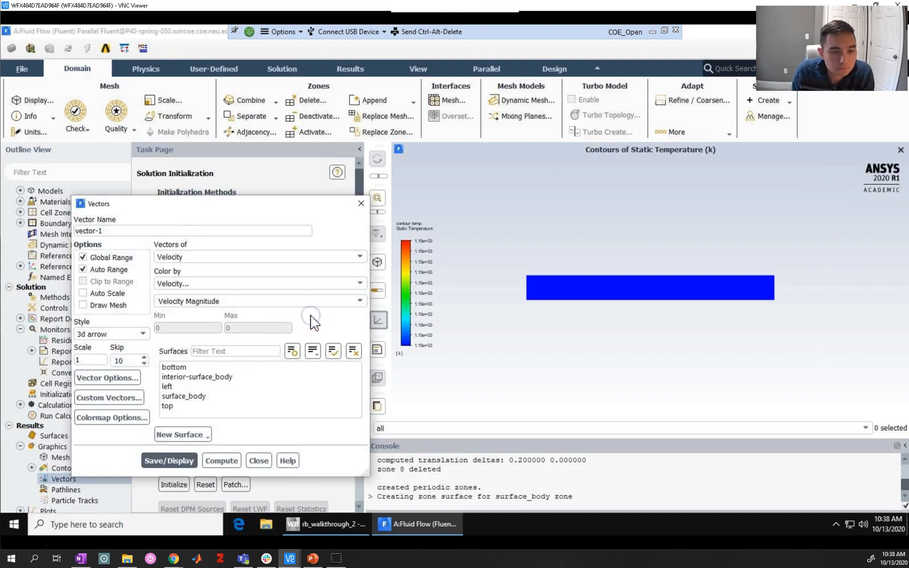
# Re-enable auto scale, replace the auto range with a maximum of 1, then save, display and close the velocity vector plot.
pyautogui.click(82, 293)
pyautogui.click(82, 270)
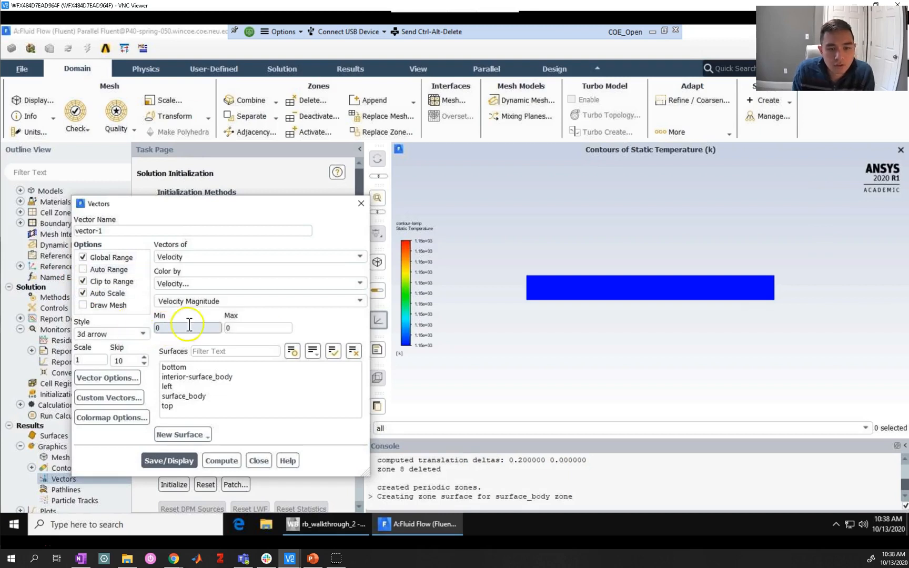
pyautogui.click(238, 327)
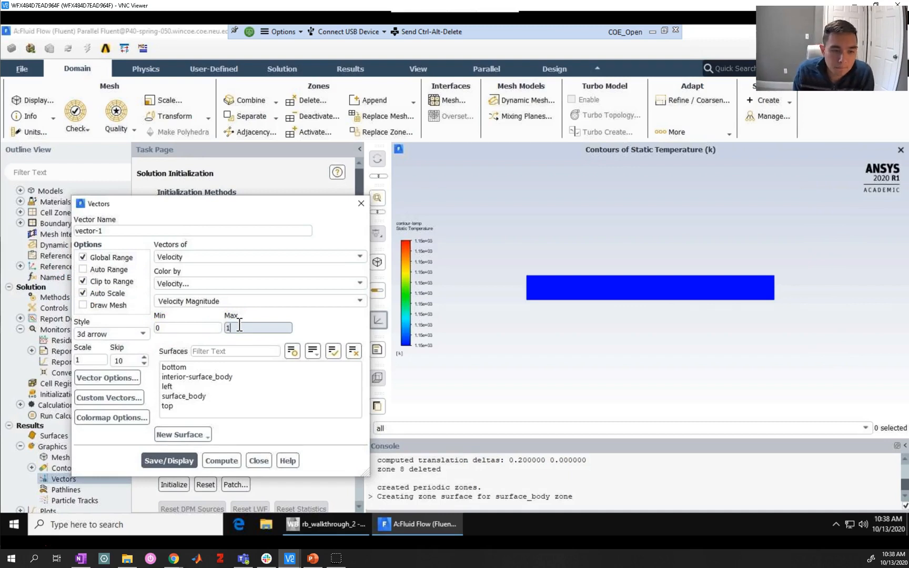
pyautogui.write('1')
pyautogui.click(179, 463)
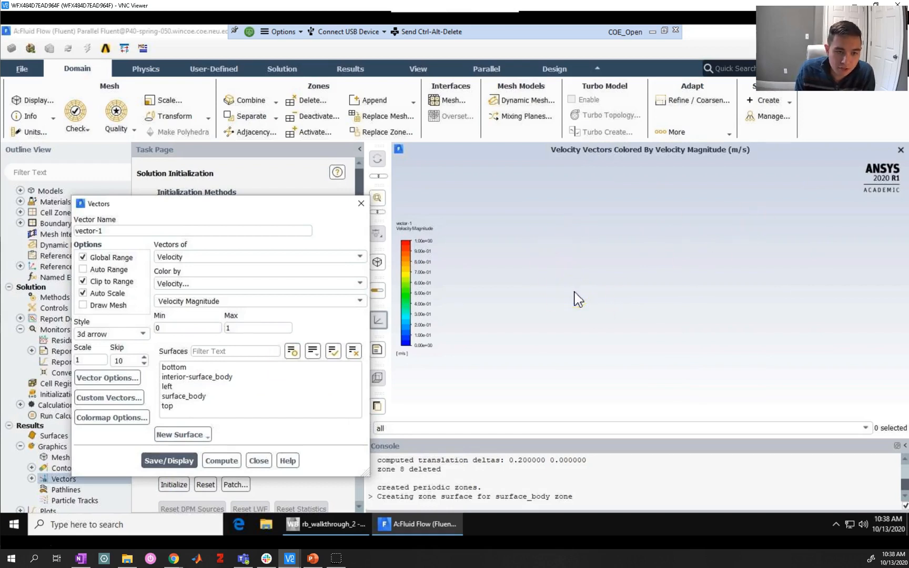
pyautogui.click(258, 463)
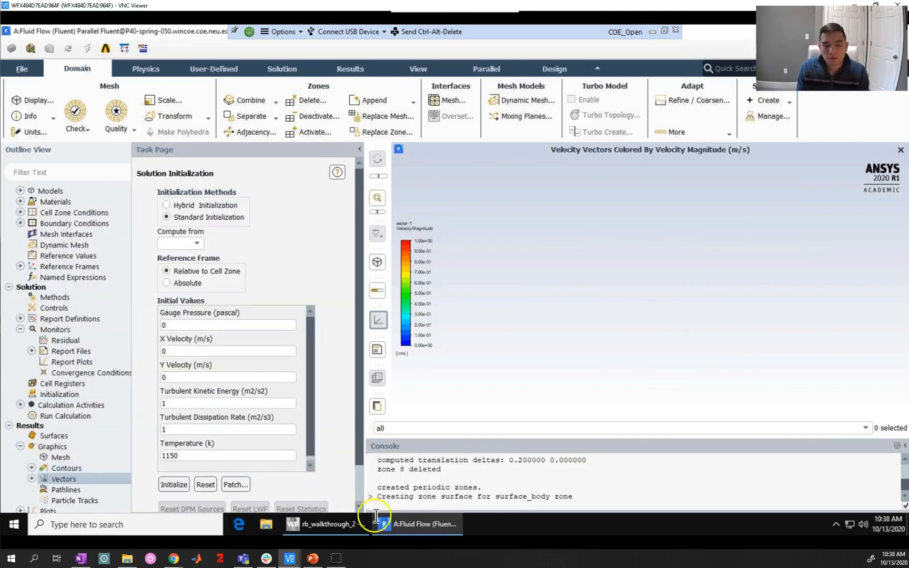
# Switch to PowerPoint and add Solver bullets "Create a temperature contour and a velocity vector field plot" and "Create solution animation for both figures".
pyautogui.click(313, 558)
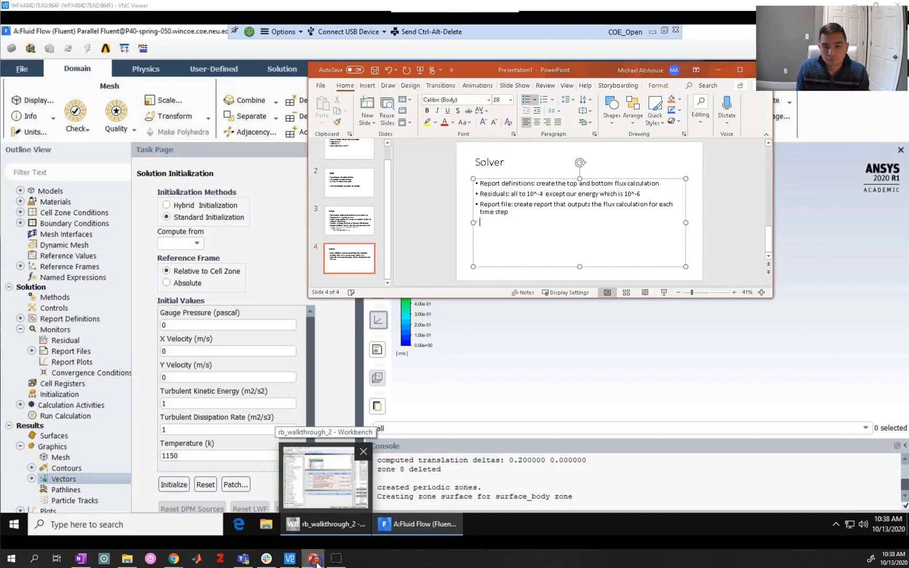
pyautogui.write('C')
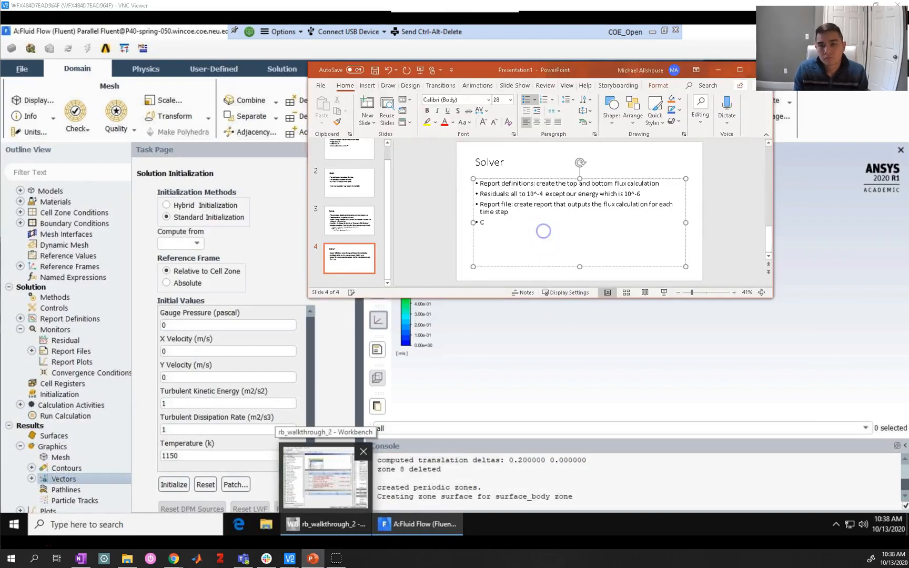
pyautogui.write('reate a temperature contour and a velocity vector field plot')
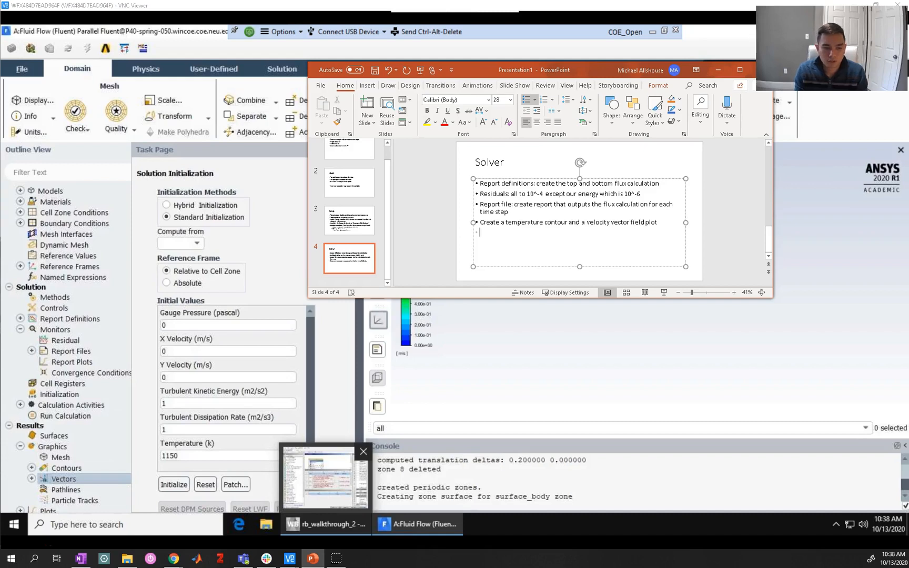
pyautogui.write('Cre')
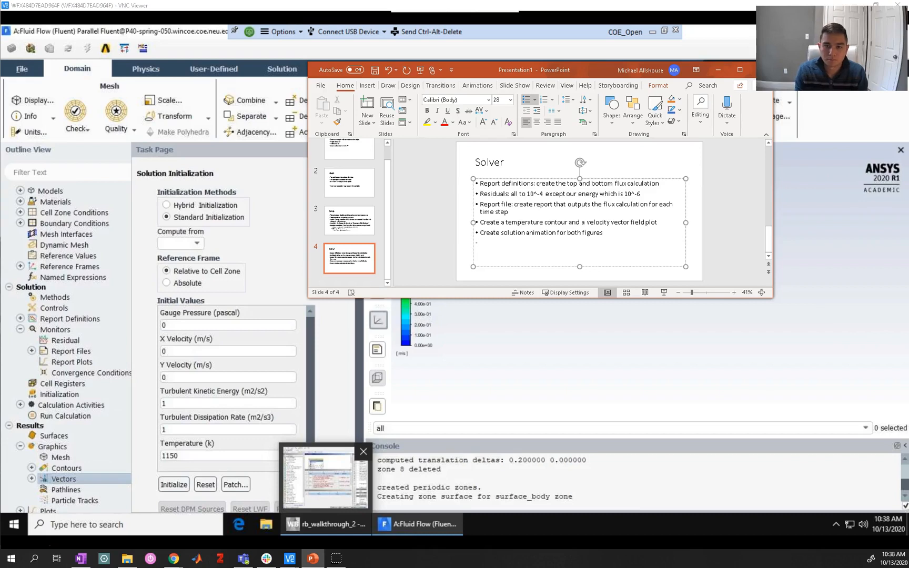
# Switch back to Fluent and create a solution animation named animation-temp that uses contour-temp as its animation object.
pyautogui.click(21, 406)
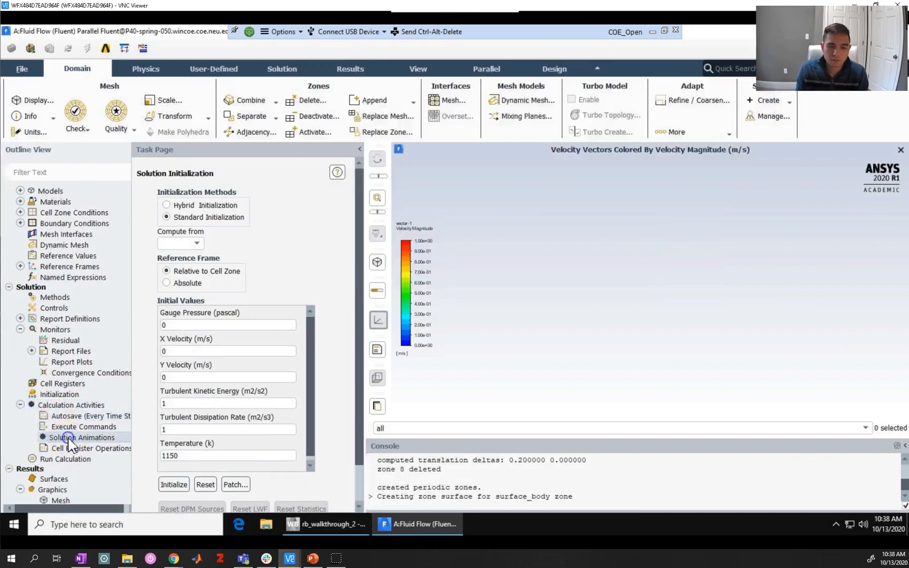
pyautogui.doubleClick(69, 438)
pyautogui.click(230, 298)
pyautogui.press('BackSpace')
pyautogui.write('tem')
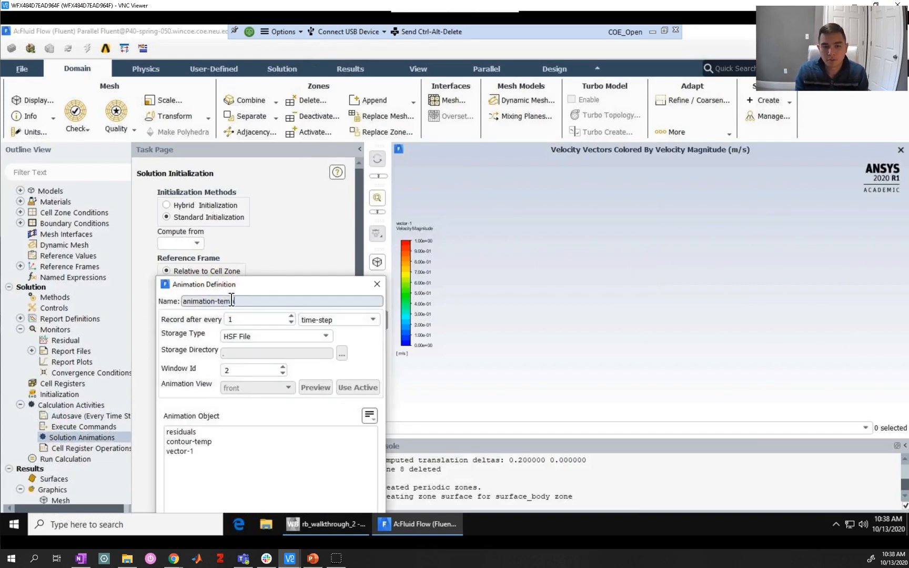
pyautogui.write('p')
pyautogui.moveTo(243, 283); pyautogui.dragTo(187, 131)
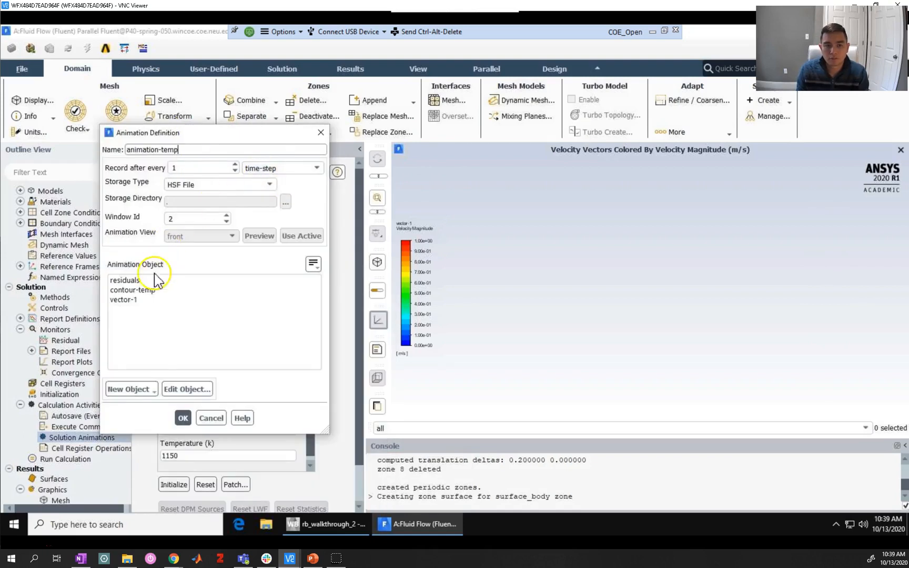
pyautogui.click(146, 291)
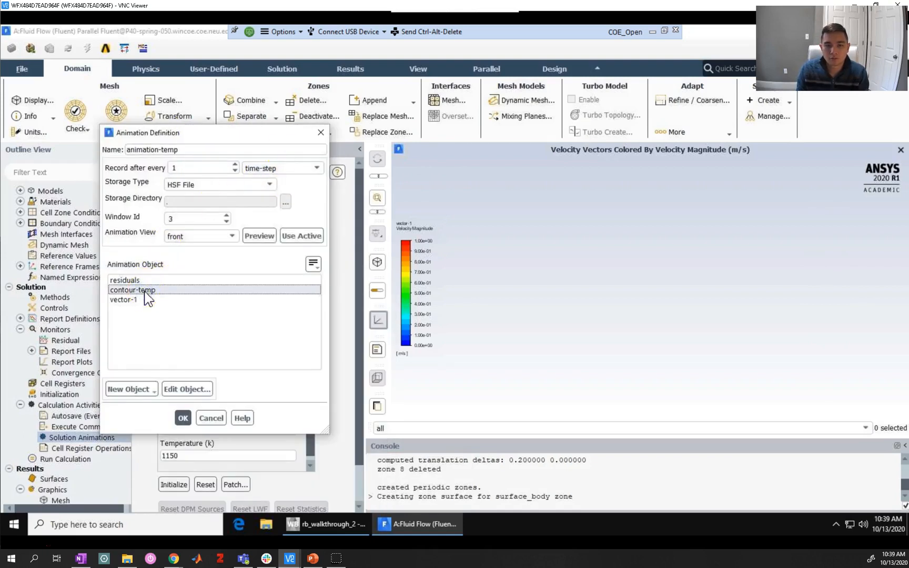
pyautogui.click(183, 417)
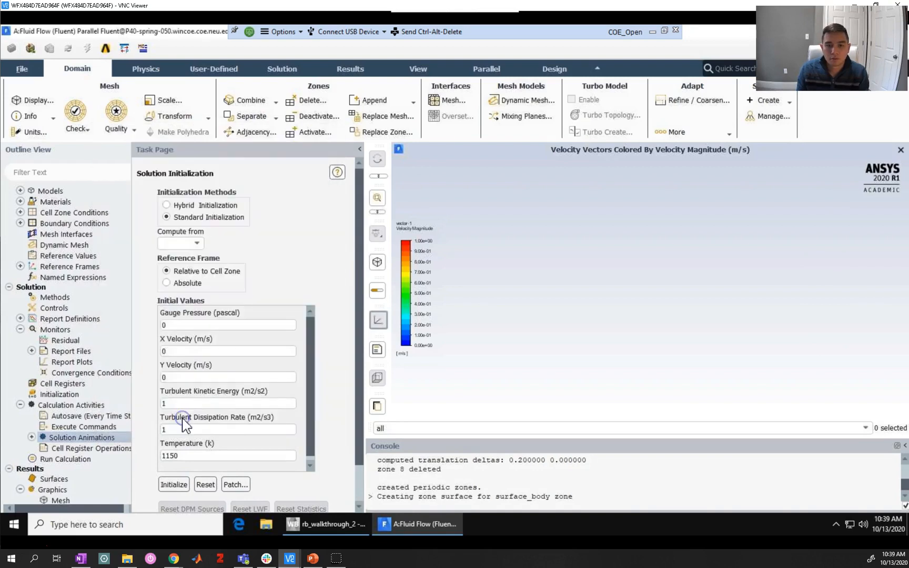
# Reopen the contour-temp definition, save and display the temperature contour in the graphics window, and close the definition.
pyautogui.scroll(-3, 62, 470)
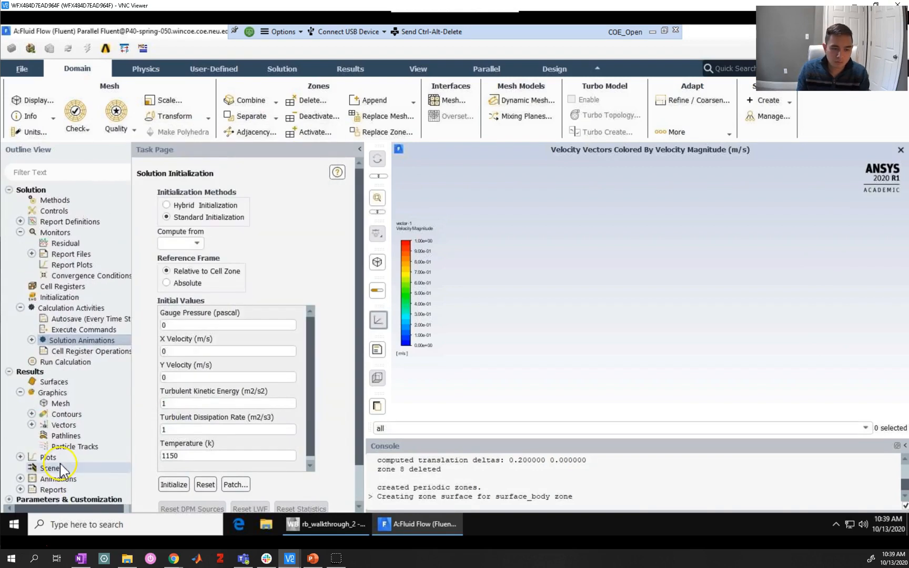
pyautogui.click(31, 414)
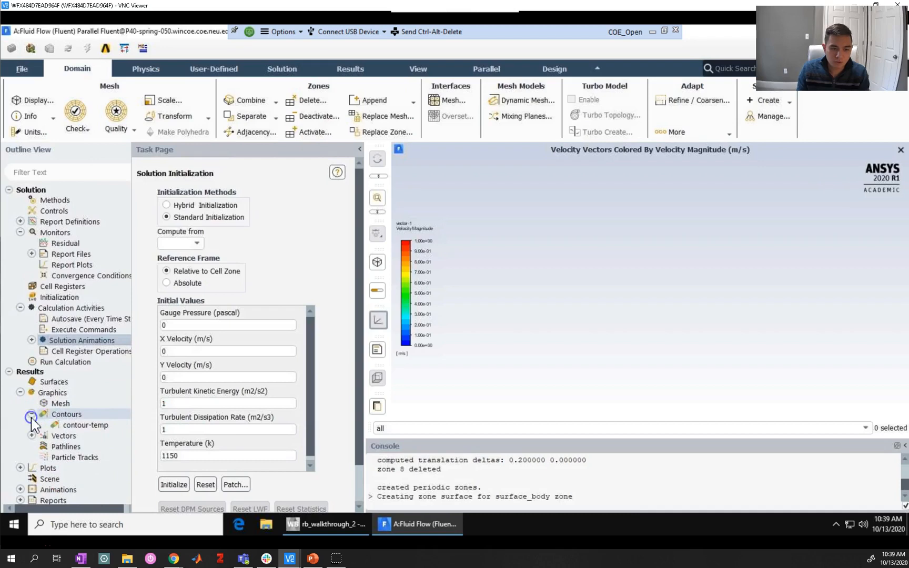
pyautogui.doubleClick(74, 425)
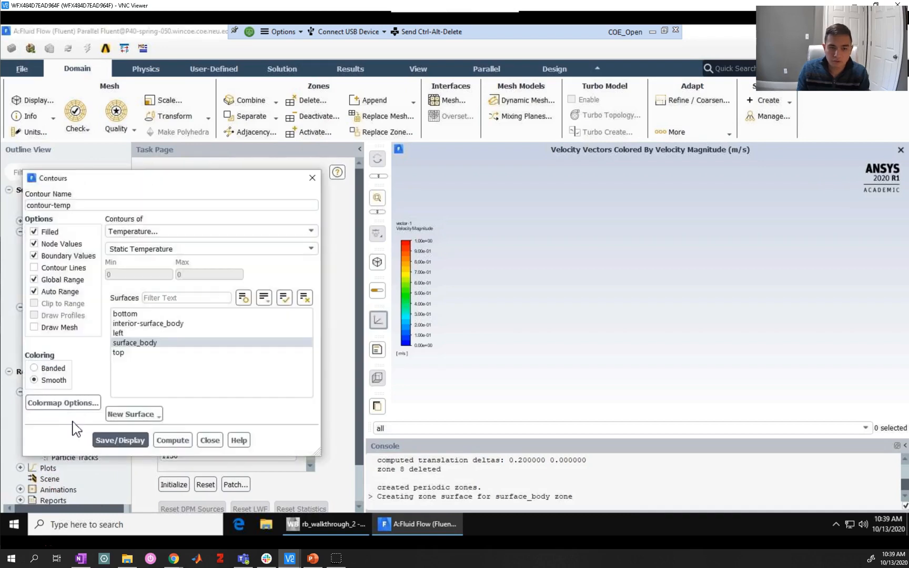
pyautogui.click(101, 438)
pyautogui.click(211, 442)
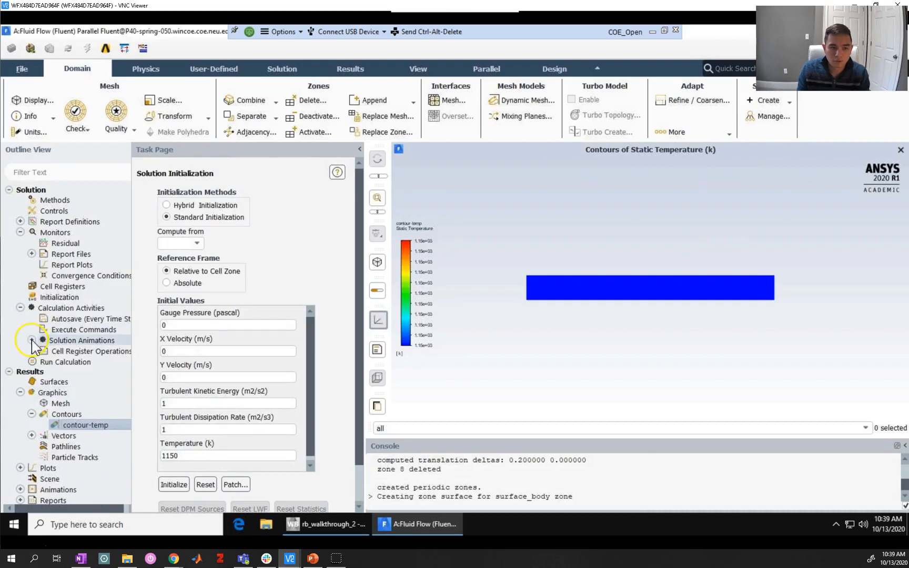
# Reopen the animation-temp definition, enlarge the temperature contour, apply that active view as the animation view, and save the definition.
pyautogui.click(32, 340)
pyautogui.doubleClick(73, 352)
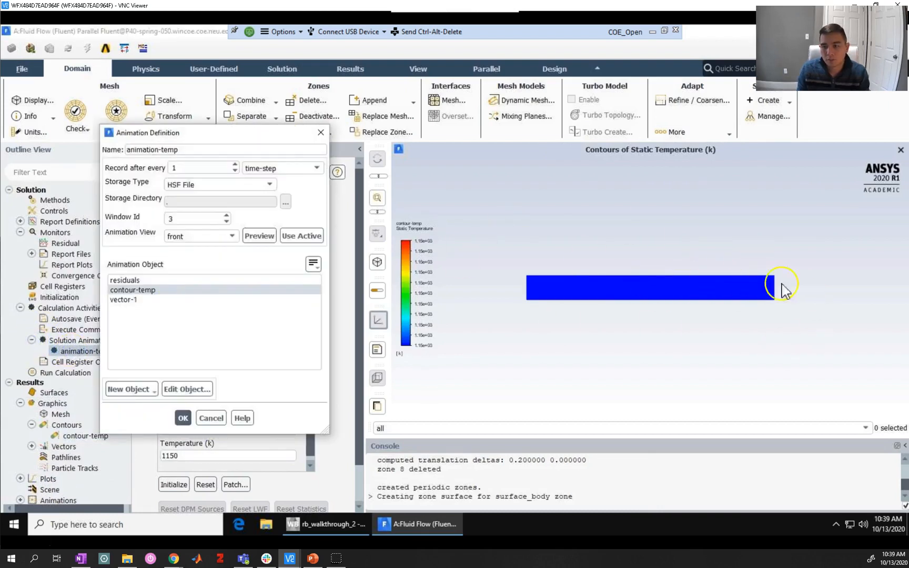
pyautogui.scroll(3, 623, 296)
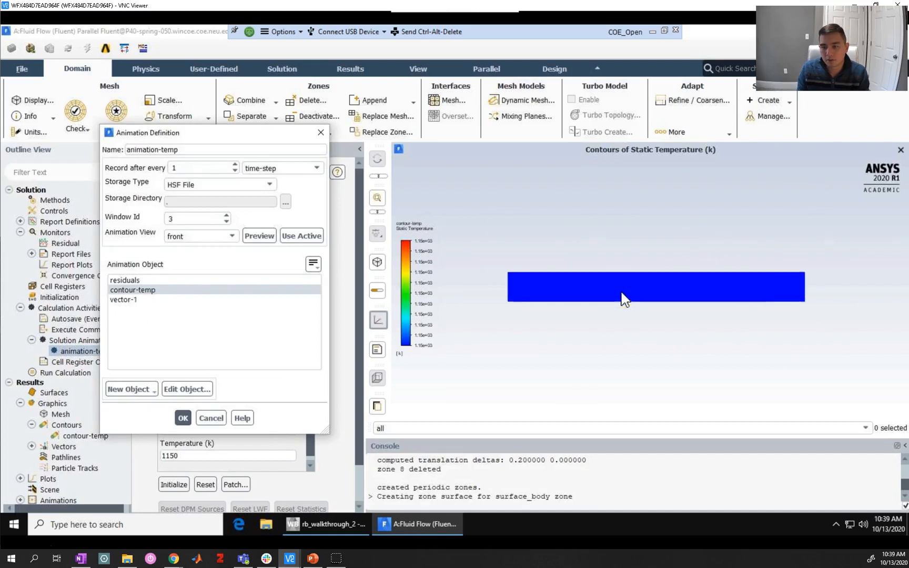
pyautogui.scroll(3, 621, 293)
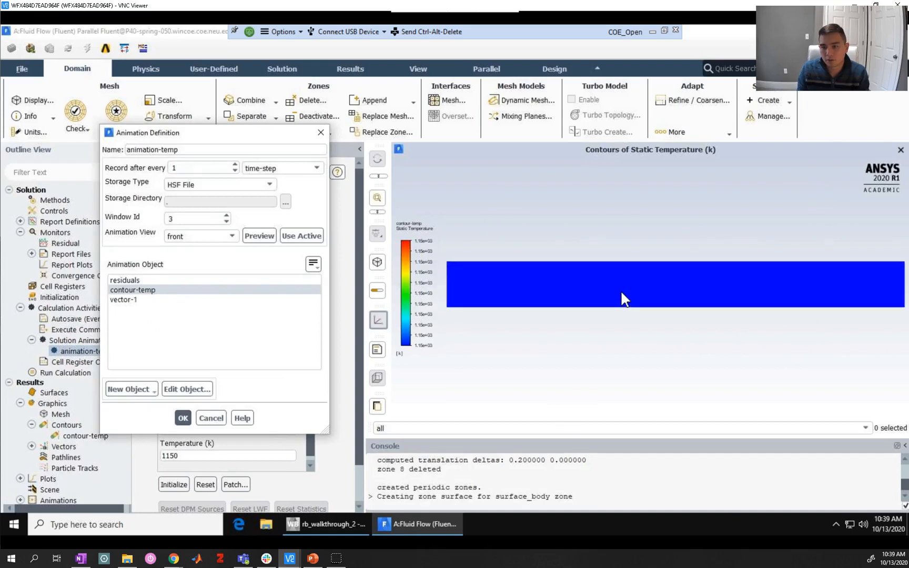
pyautogui.click(299, 237)
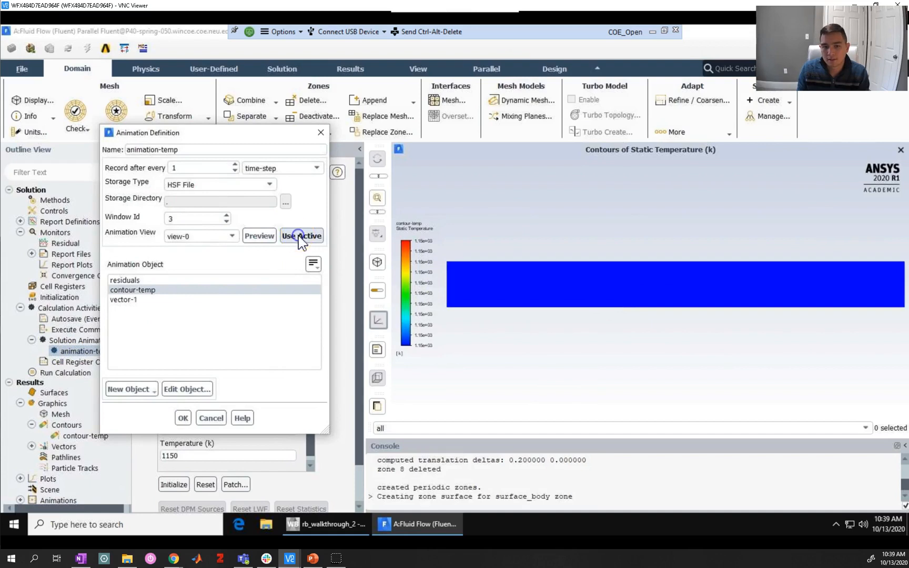
pyautogui.click(675, 278)
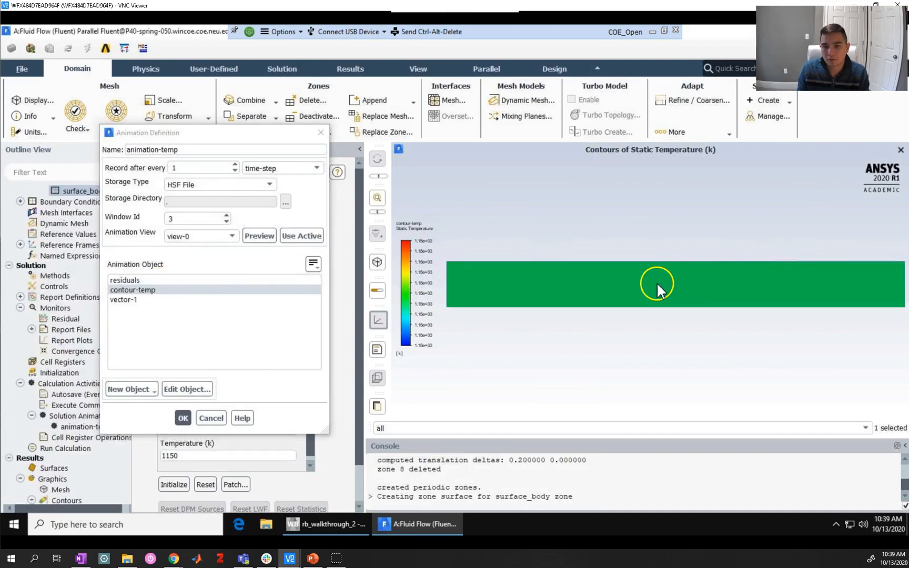
pyautogui.click(183, 418)
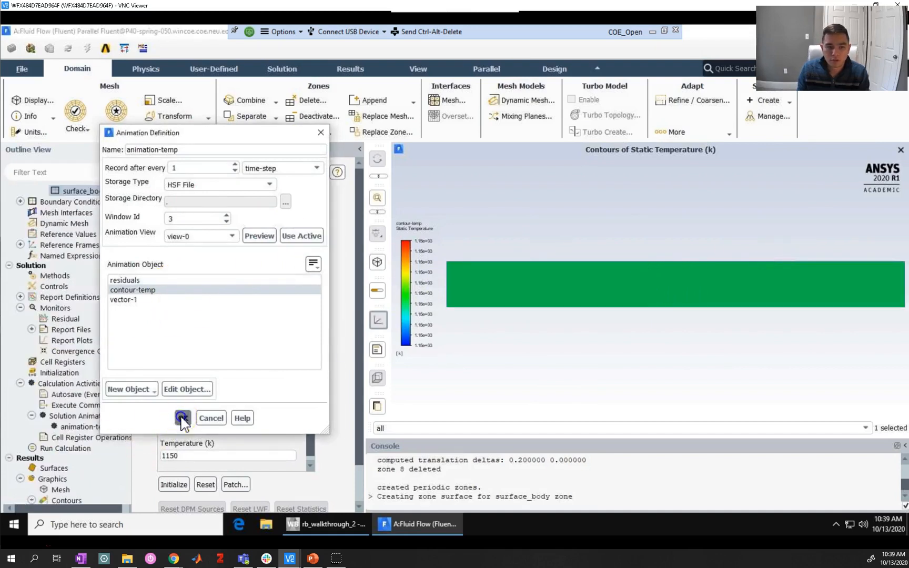
# Create a second solution animation named animation-vel with vector-1 as its animation object and the active view as its animation view.
pyautogui.rightClick(75, 413)
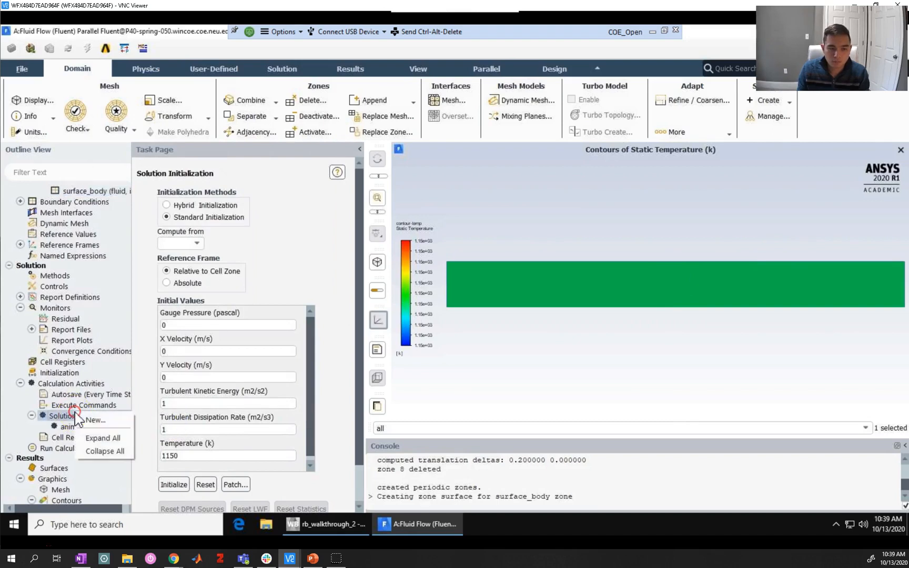
pyautogui.click(94, 420)
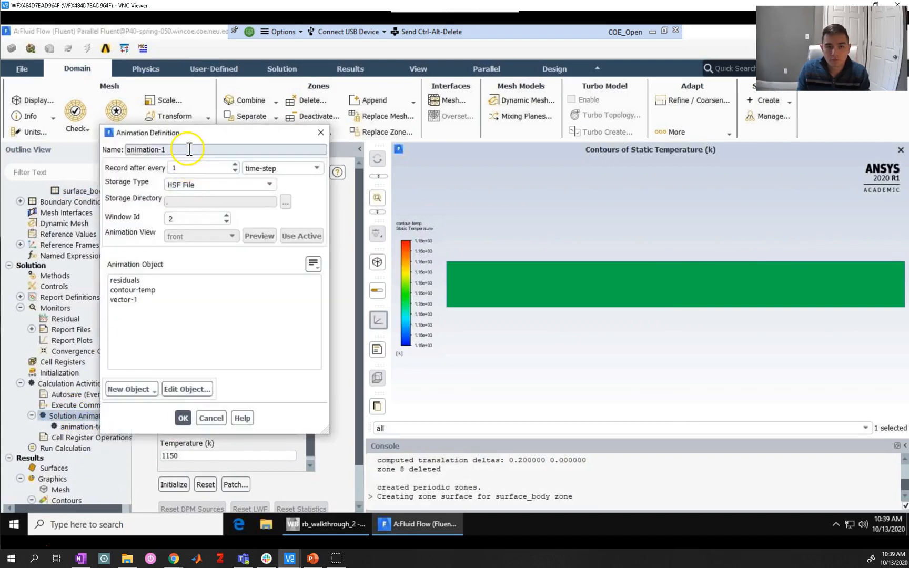
pyautogui.press('BackSpace')
pyautogui.write('t')
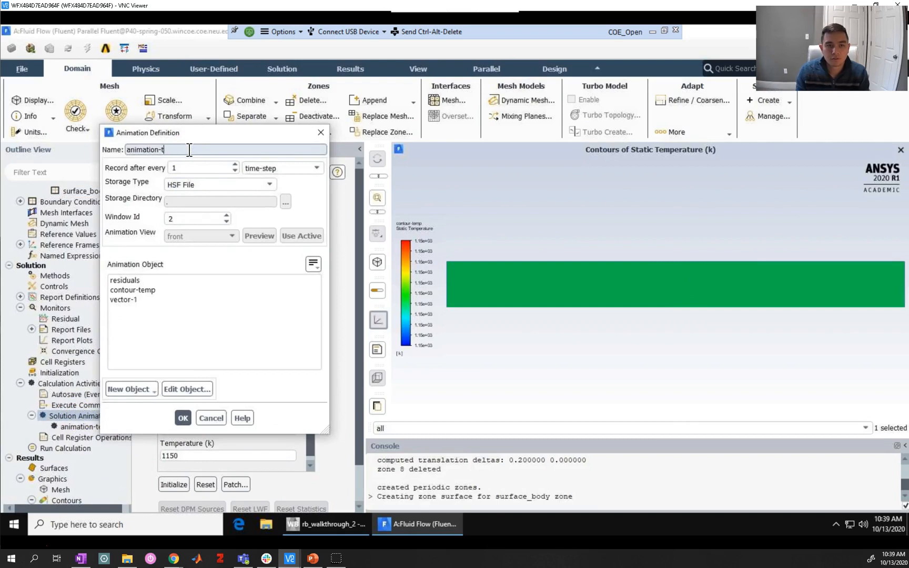
pyautogui.press('BackSpace')
pyautogui.write('vel')
pyautogui.click(136, 300)
pyautogui.click(302, 236)
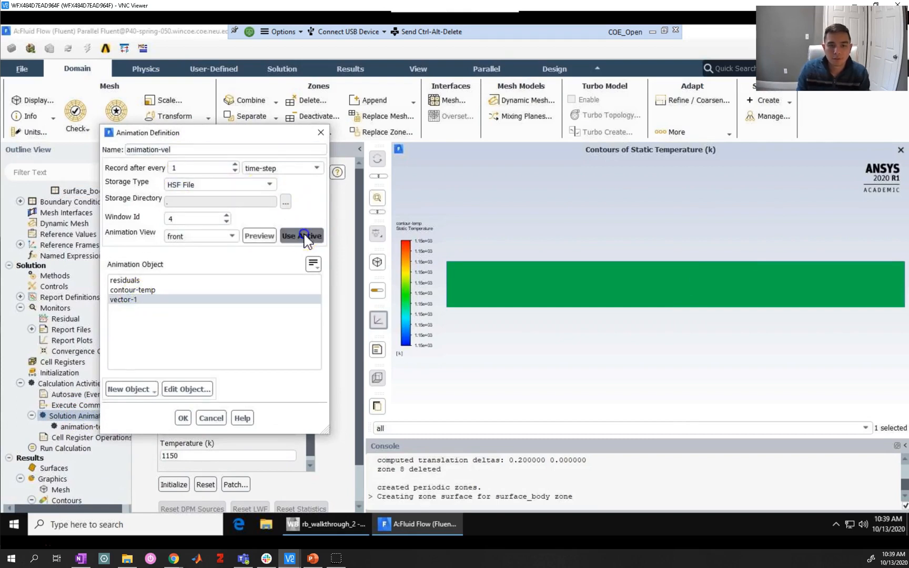
pyautogui.click(182, 419)
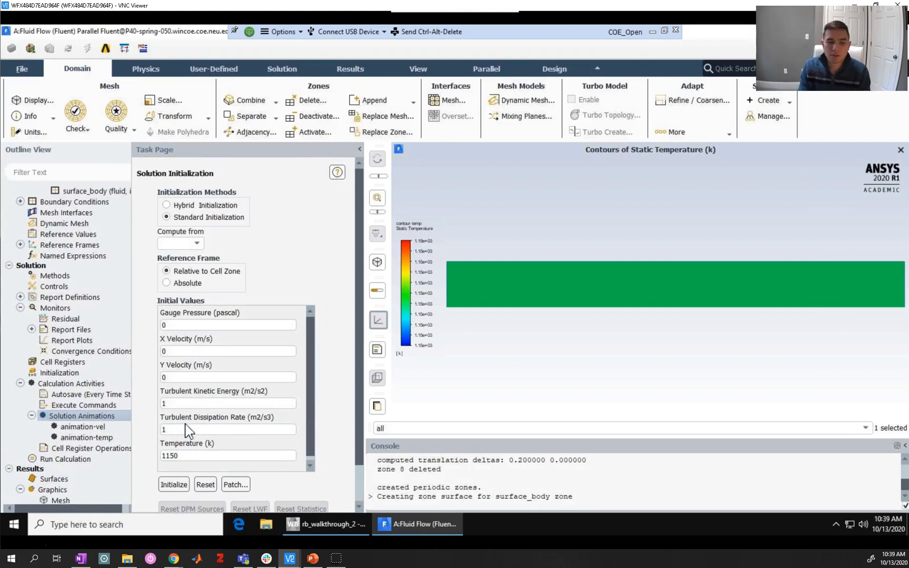
# Open the run calculation settings and set 30 time steps with a time step size of 0.05 s.
pyautogui.doubleClick(62, 459)
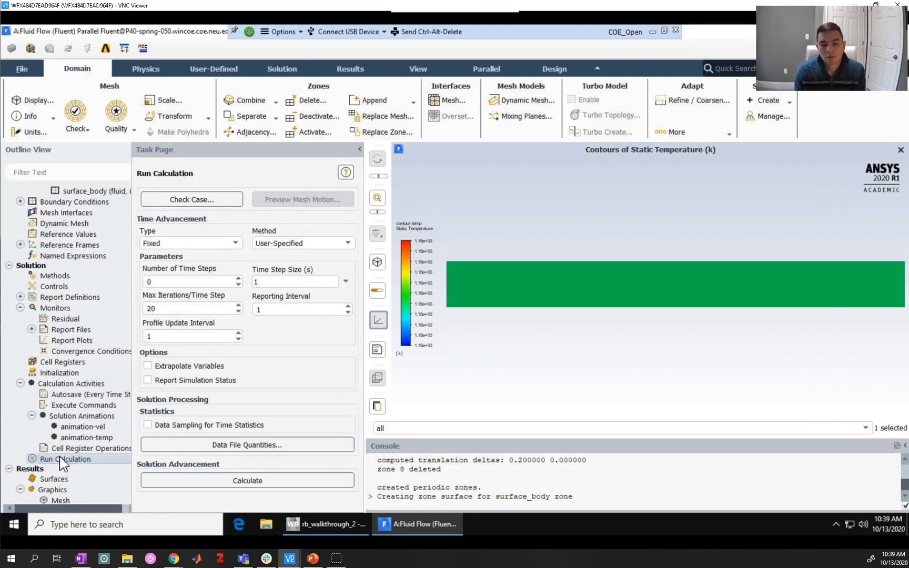
pyautogui.moveTo(326, 524)
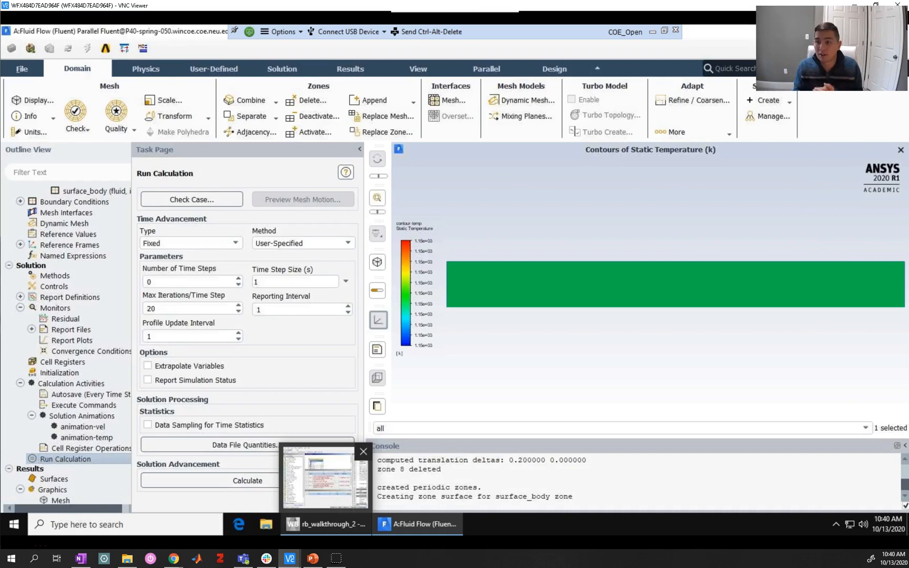
pyautogui.click(176, 281)
pyautogui.press('Left')
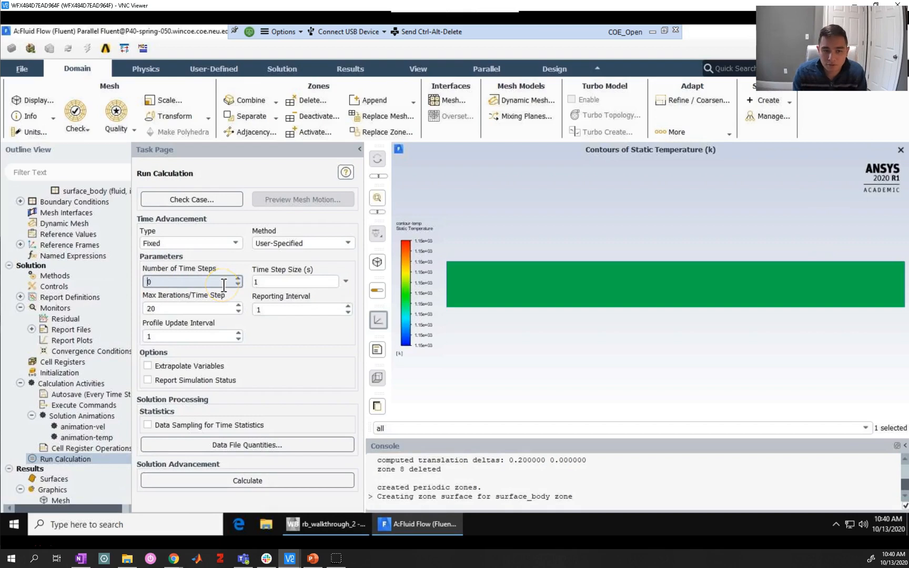
pyautogui.write('3')
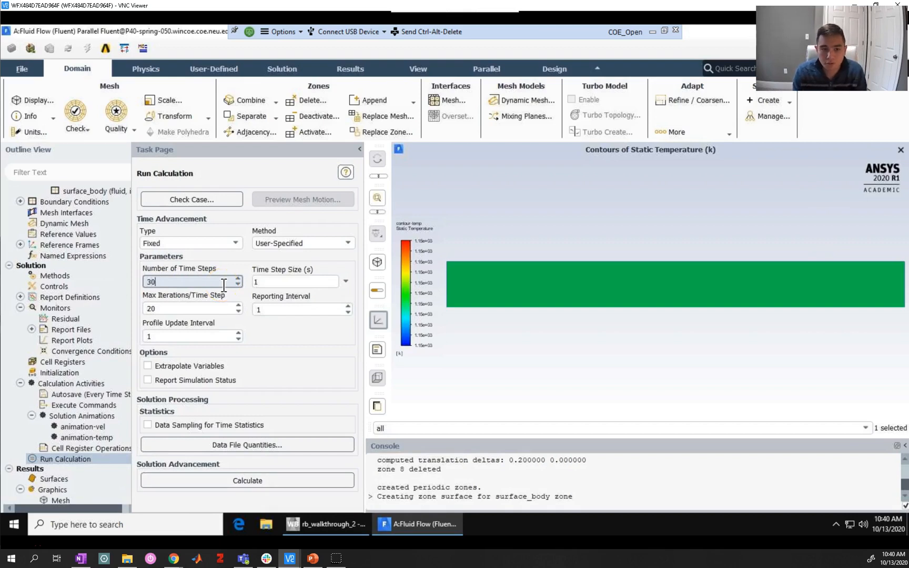
pyautogui.click(266, 283)
pyautogui.press('BackSpace')
pyautogui.write('0.01')
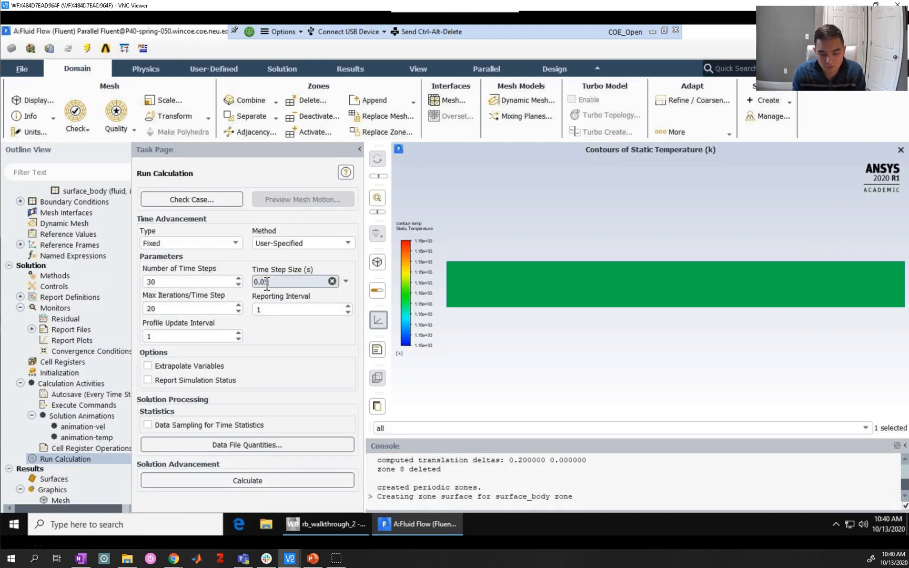
# Set the maximum iterations per time step to 1000 and the reporting interval to 50.
pyautogui.click(158, 309)
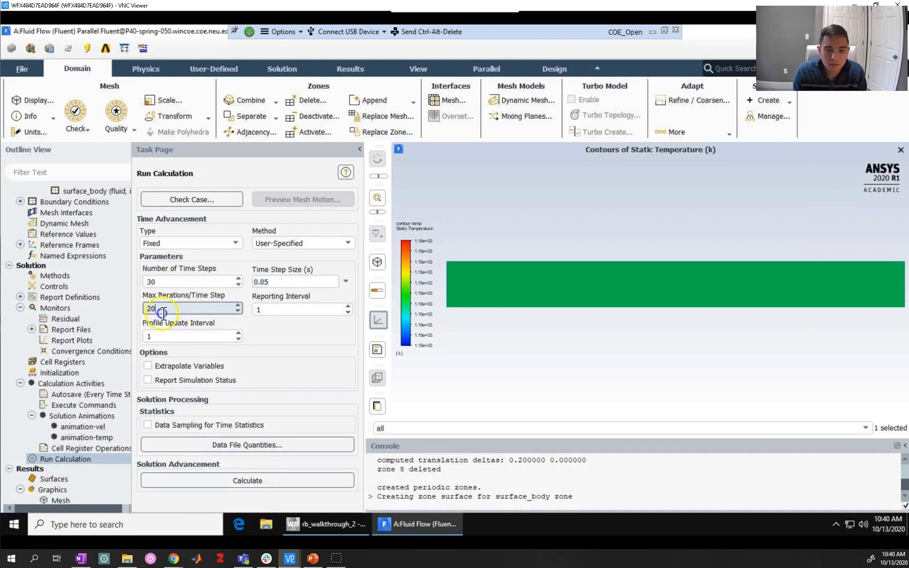
pyautogui.press('BackSpace')
pyautogui.press('BackSpace')
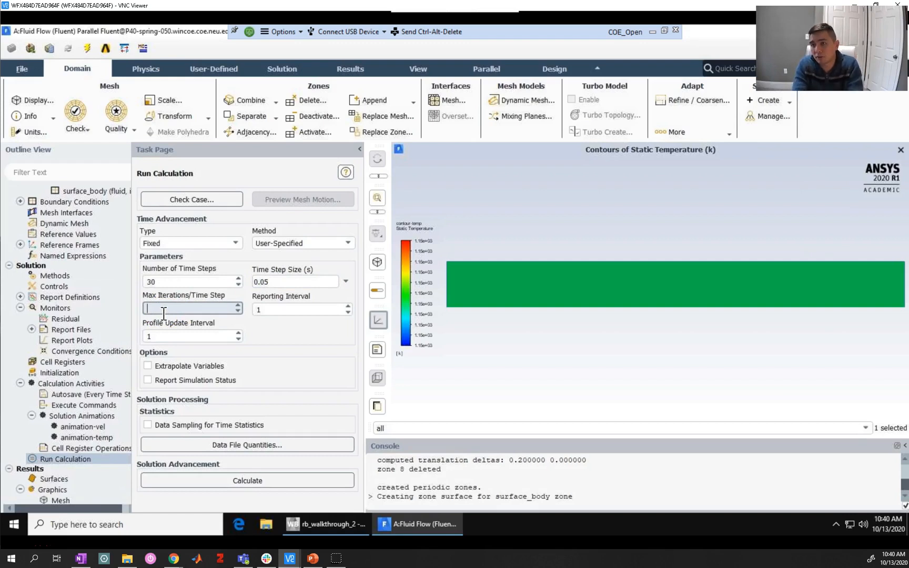
pyautogui.write('1000')
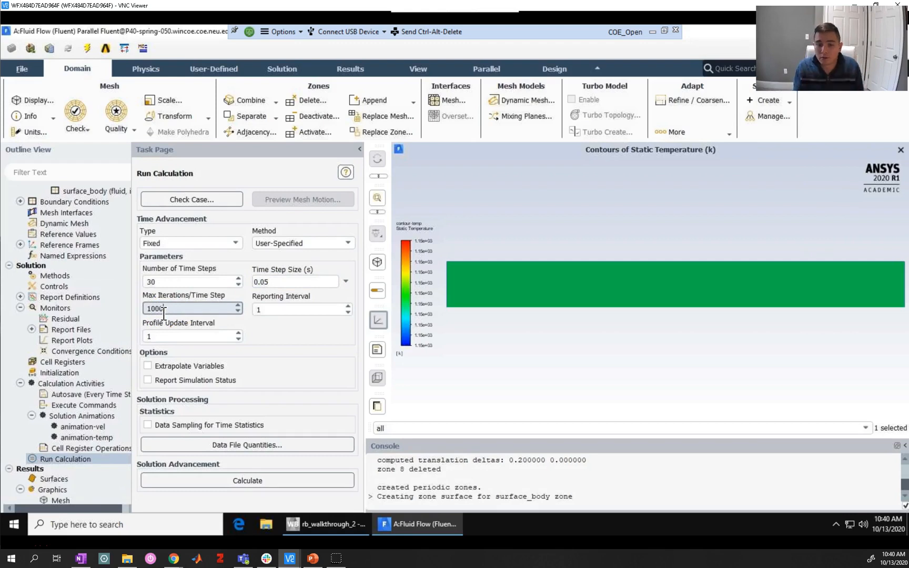
pyautogui.click(263, 309)
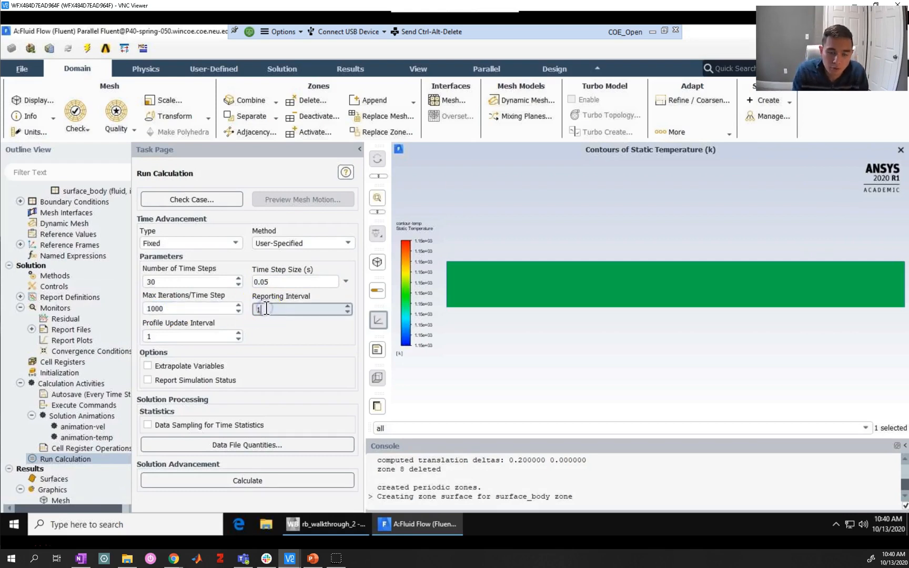
pyautogui.write('50')
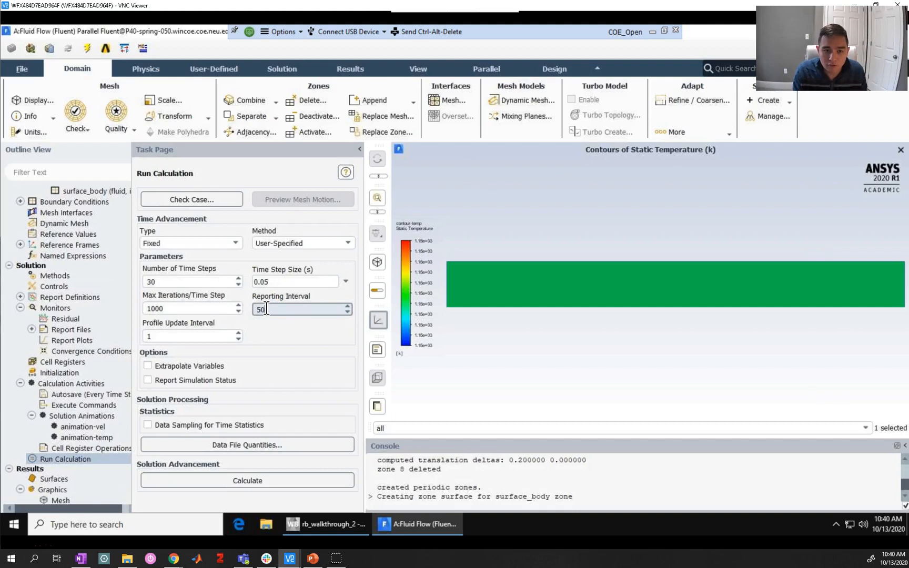
# Switch to PowerPoint and add the Solver bullet "30 time steps. 0.05 s per time step, 1000 max iterations/time step, 50 iteration reporting interval".
pyautogui.click(313, 559)
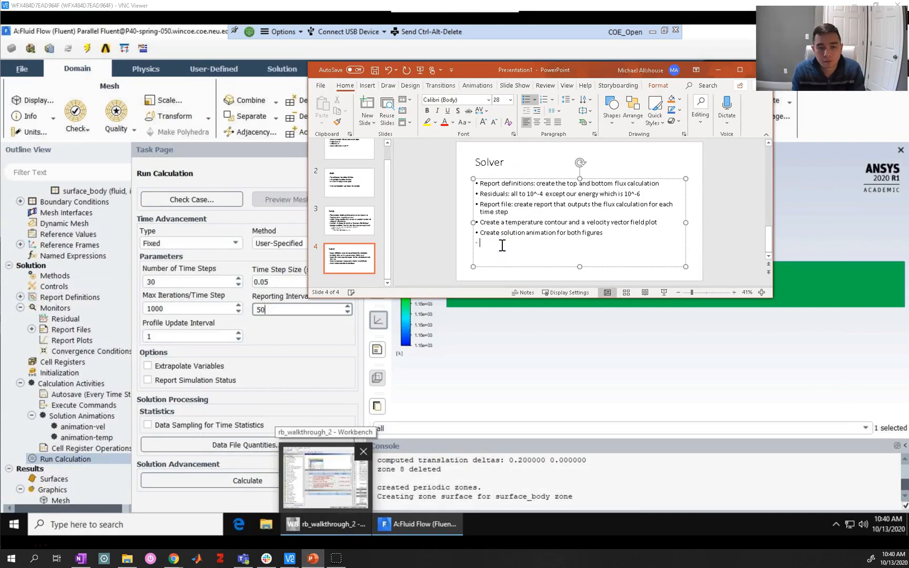
pyautogui.write('30 time')
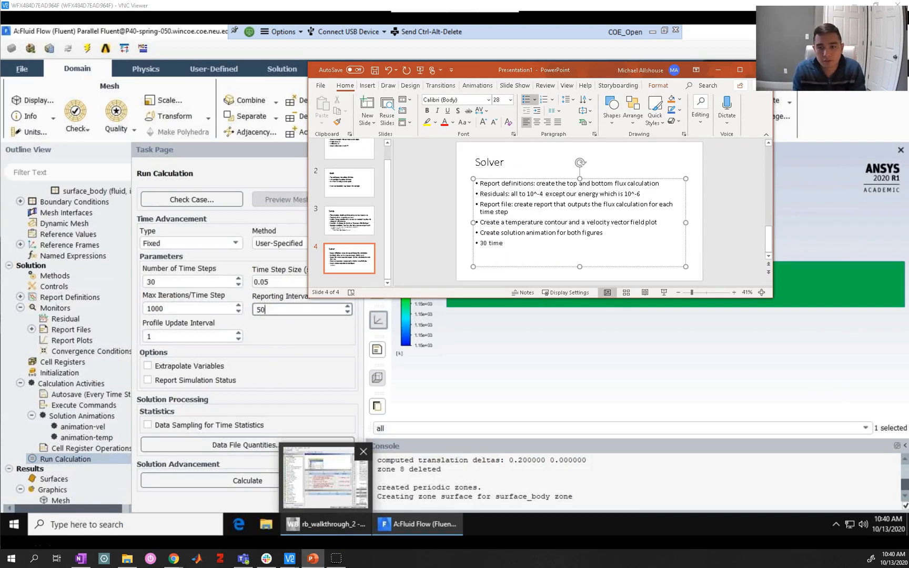
pyautogui.write(' steps. 0.05')
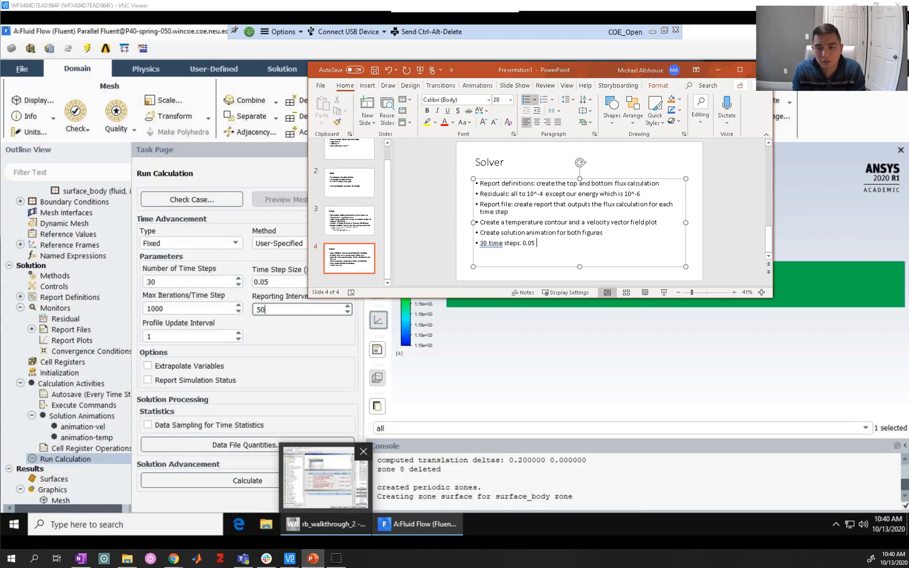
pyautogui.write('s per t')
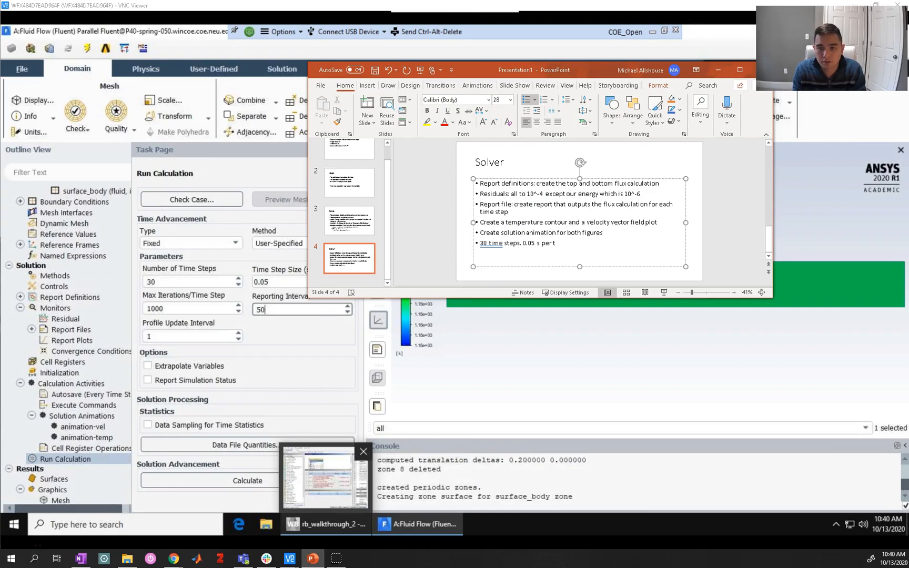
pyautogui.write('ime step,')
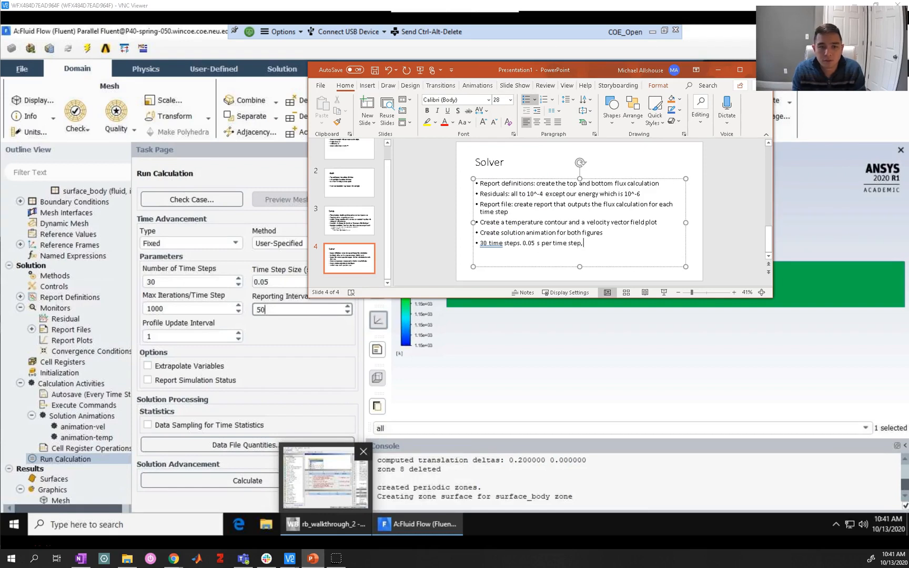
pyautogui.write(' 1000 max it')
pyautogui.write('erations/time')
pyautogui.write(' setp')
pyautogui.press('BackSpace')
pyautogui.press('BackSpace')
pyautogui.press('BackSpace')
pyautogui.write('tep')
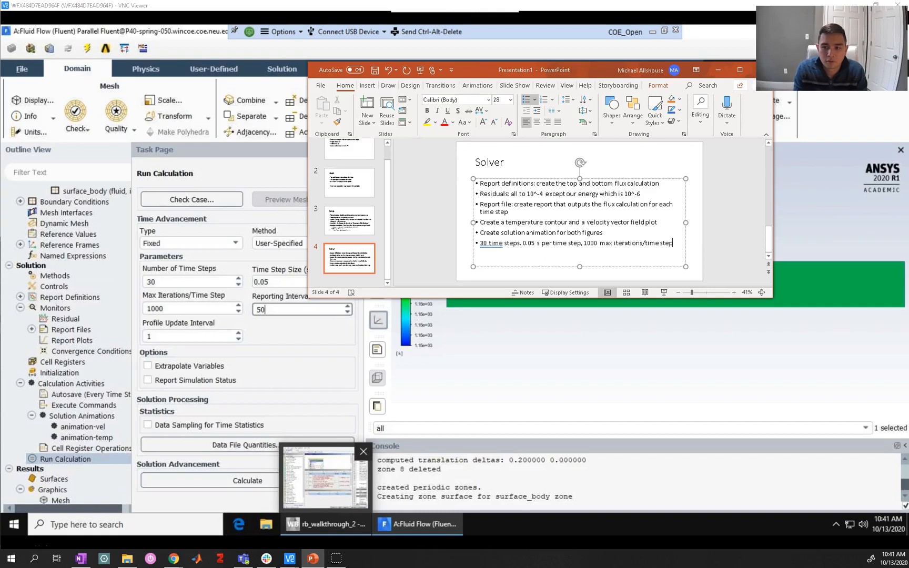
pyautogui.write(', 50')
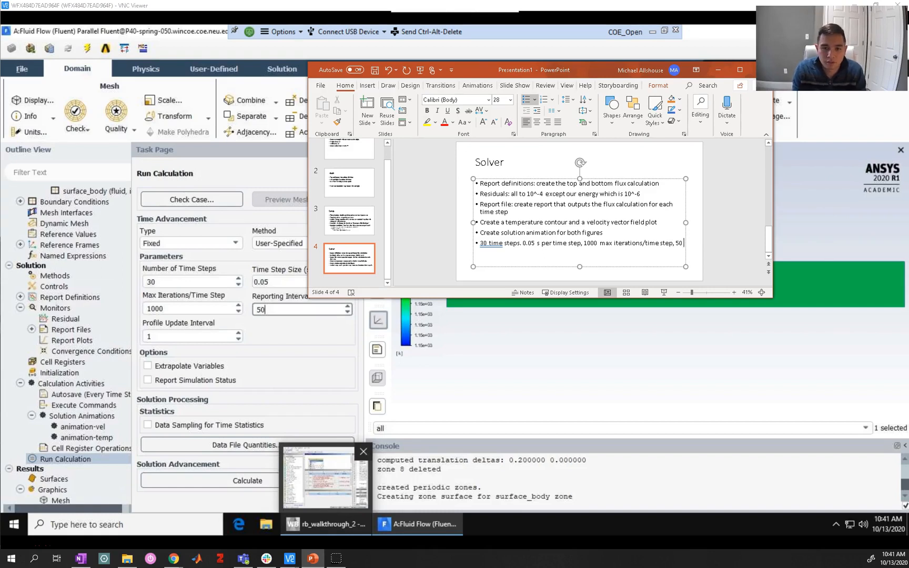
pyautogui.write(' itera')
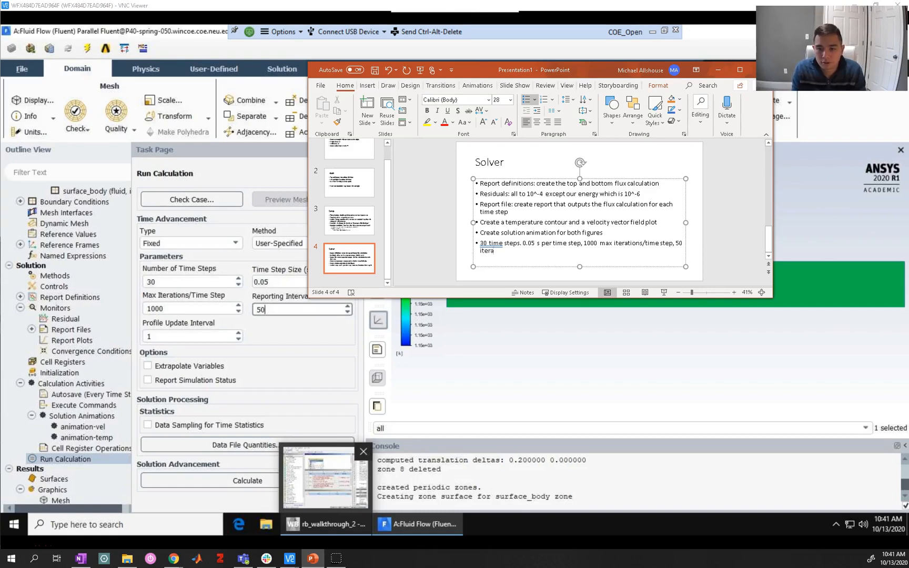
pyautogui.write('tion reporting in')
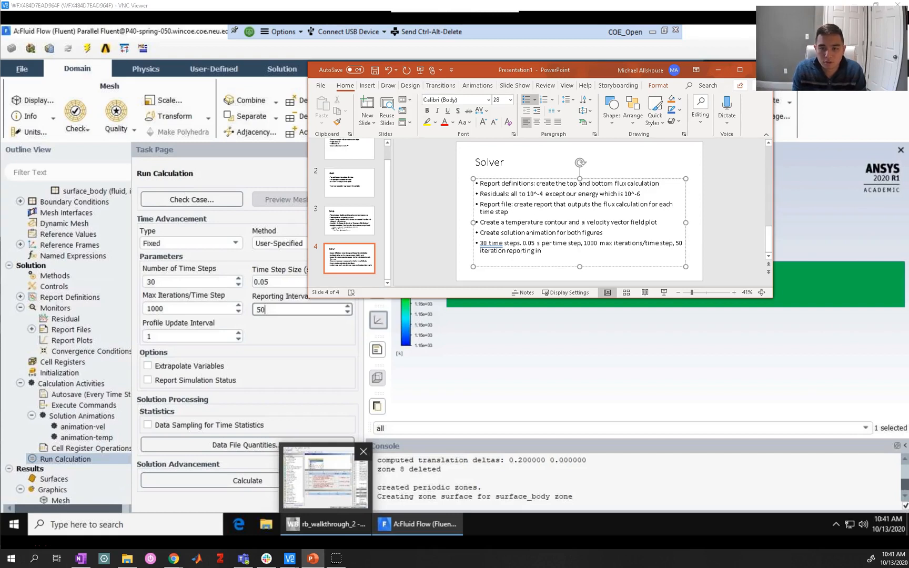
pyautogui.write('terval')
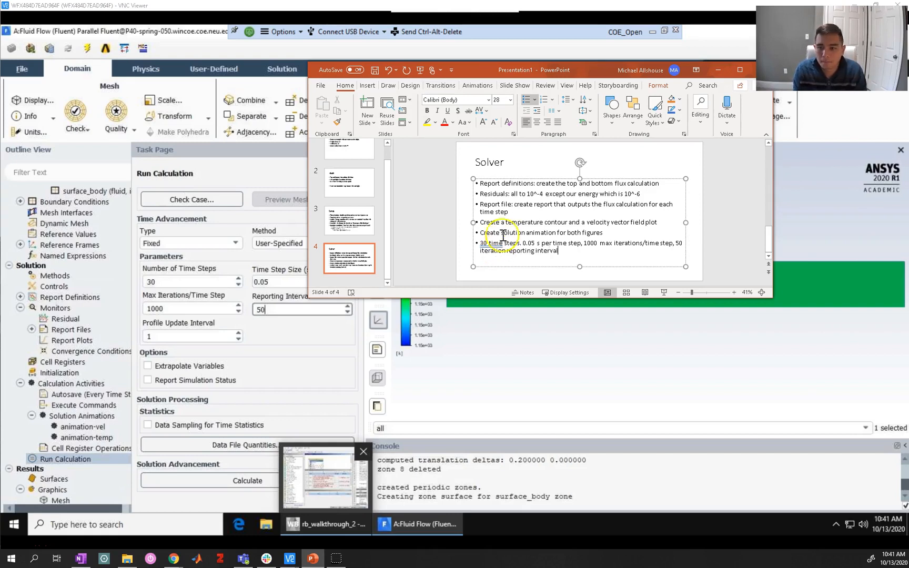
# Switch back to Fluent, start the calculation, and monitor the scaled residuals and static temperature contours while it runs.
pyautogui.click(719, 71)
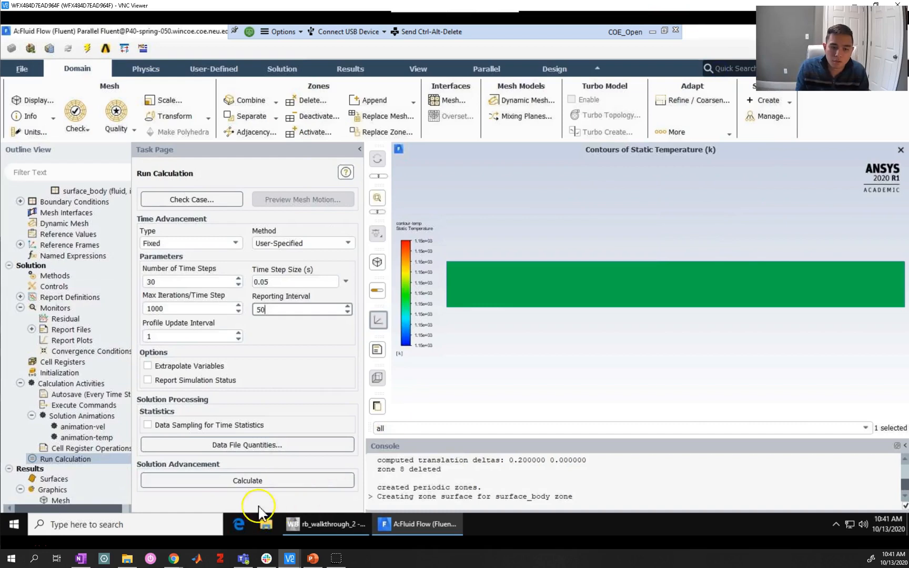
pyautogui.click(227, 482)
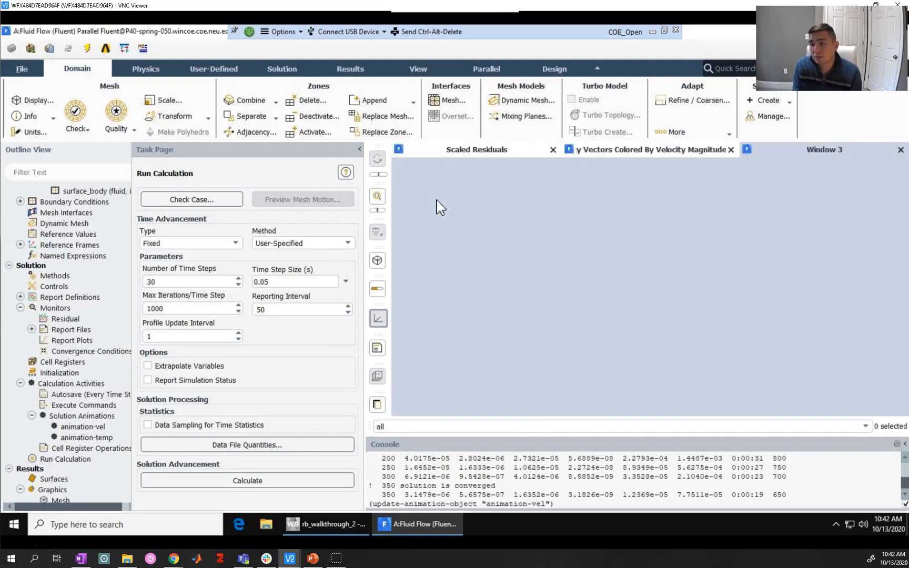
pyautogui.click(473, 150)
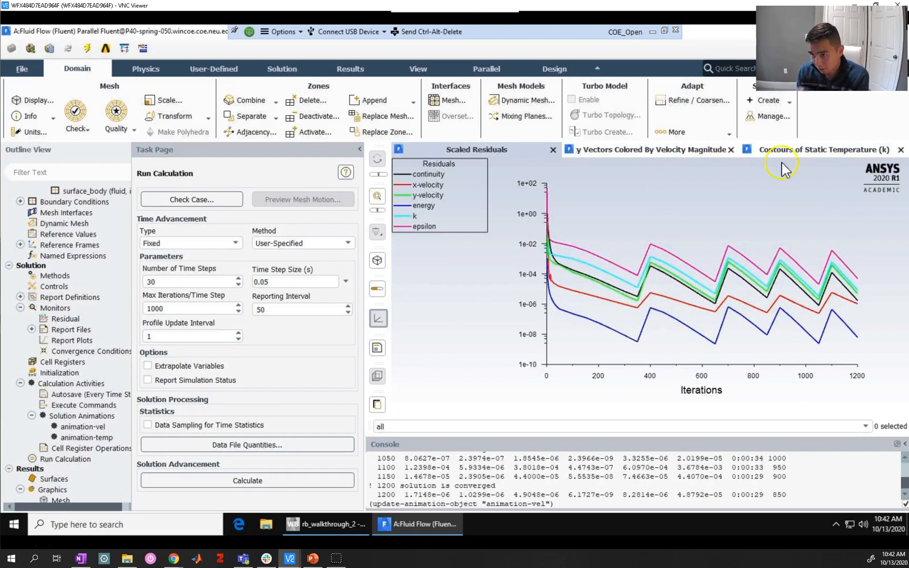
pyautogui.click(796, 151)
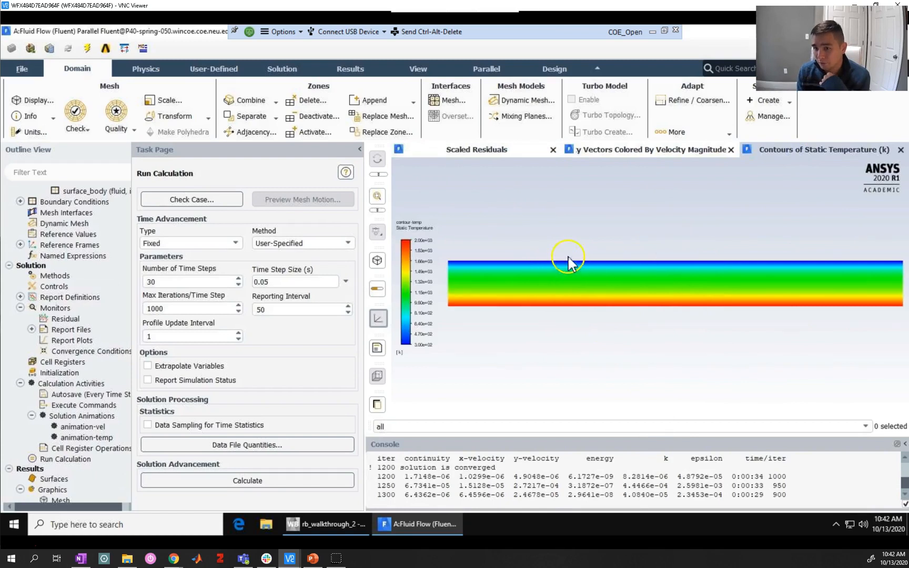
# Compare the scaled residuals, velocity vectors and static temperature contours as the transient calculation advances through its time steps.
pyautogui.click(481, 152)
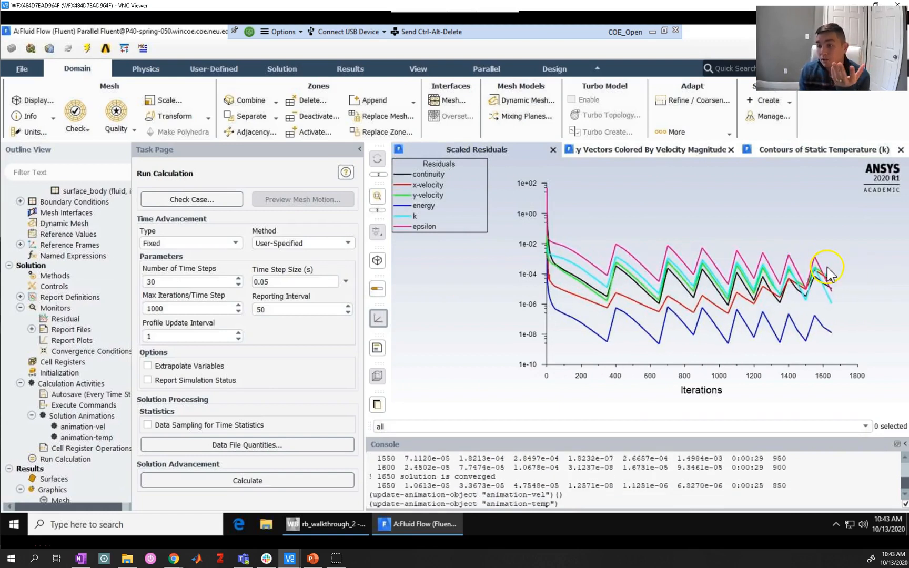
pyautogui.click(774, 149)
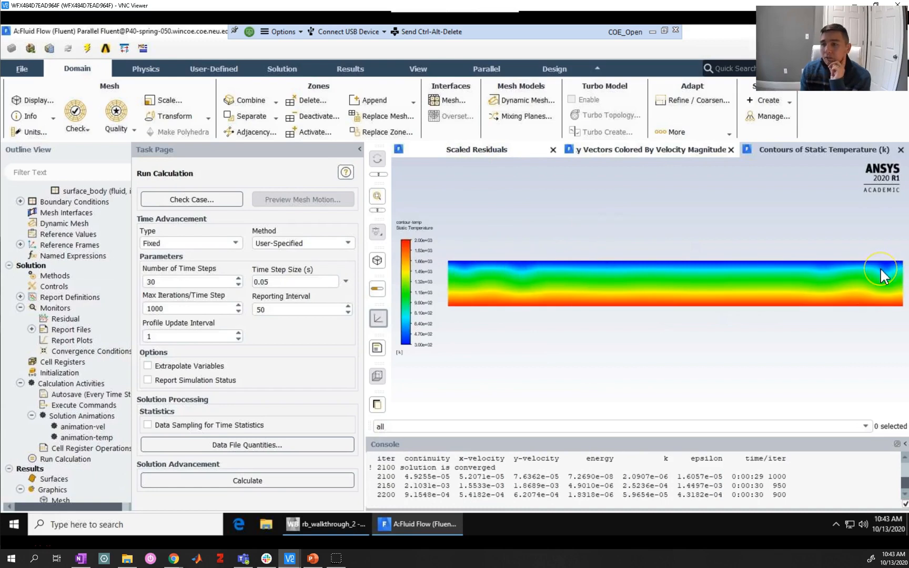
pyautogui.click(485, 152)
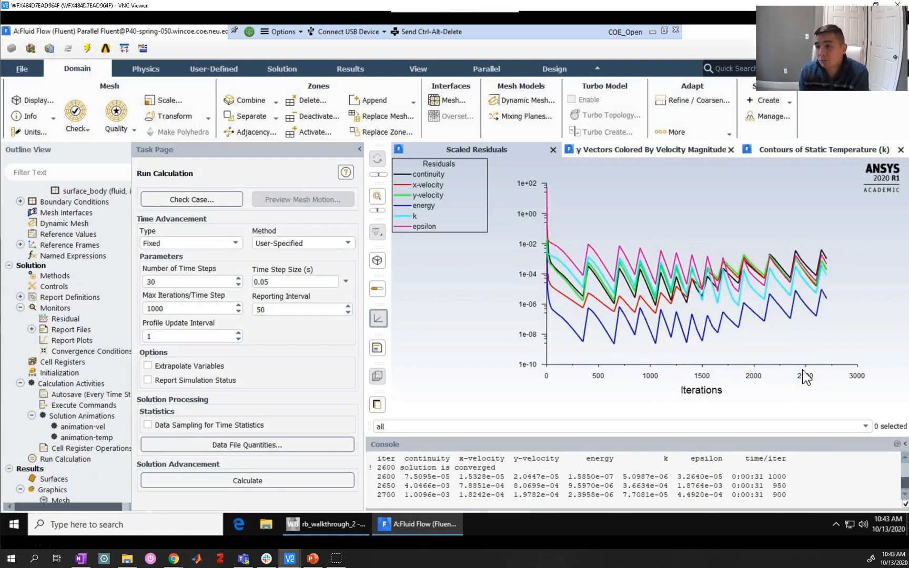
pyautogui.click(771, 149)
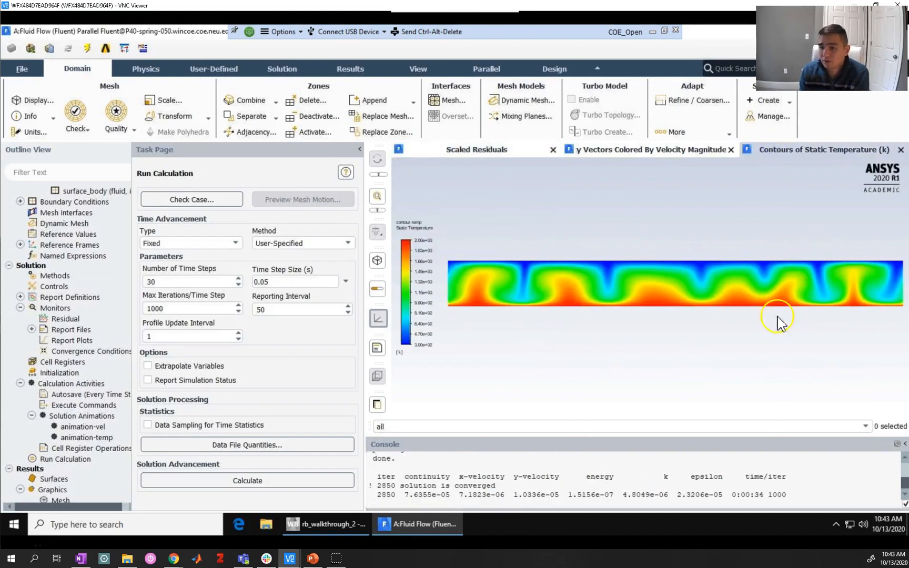
pyautogui.click(664, 152)
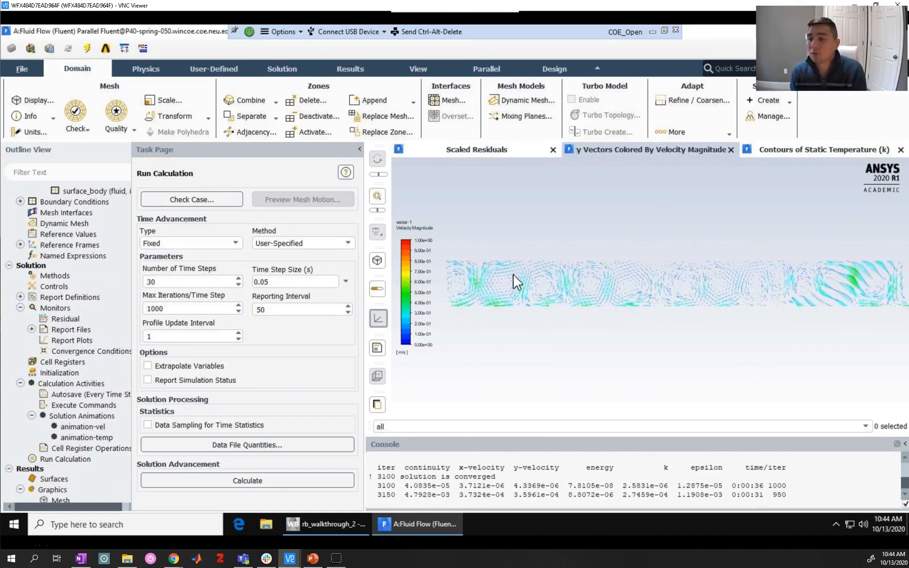
pyautogui.click(507, 151)
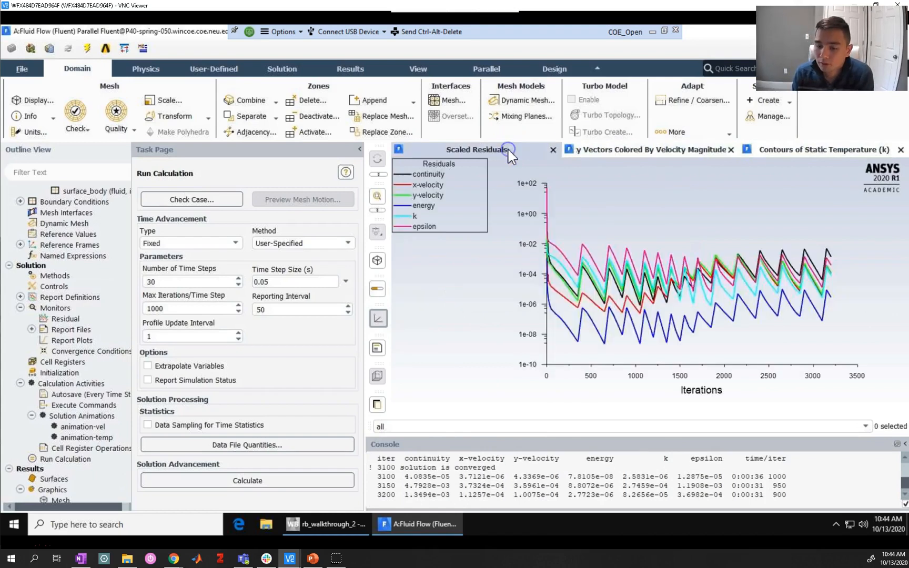
pyautogui.click(676, 364)
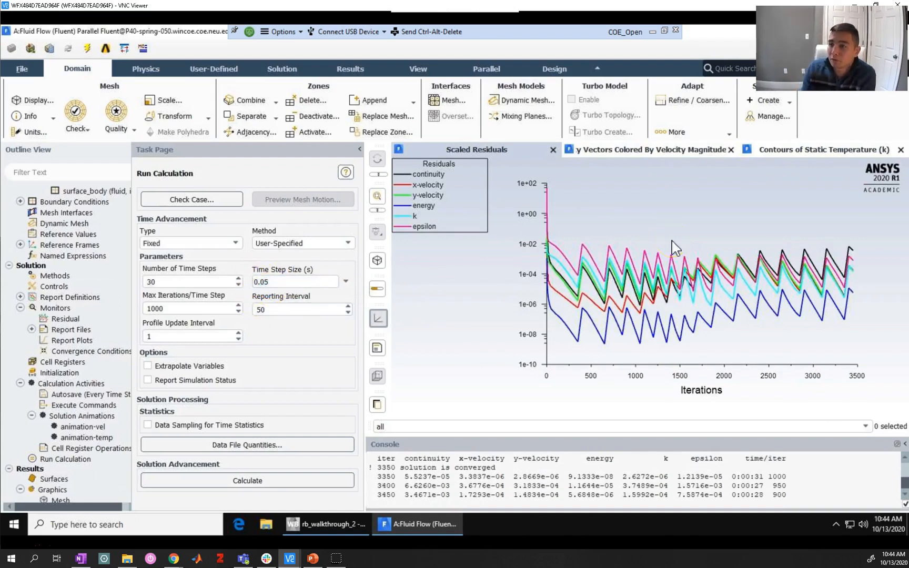
pyautogui.click(787, 150)
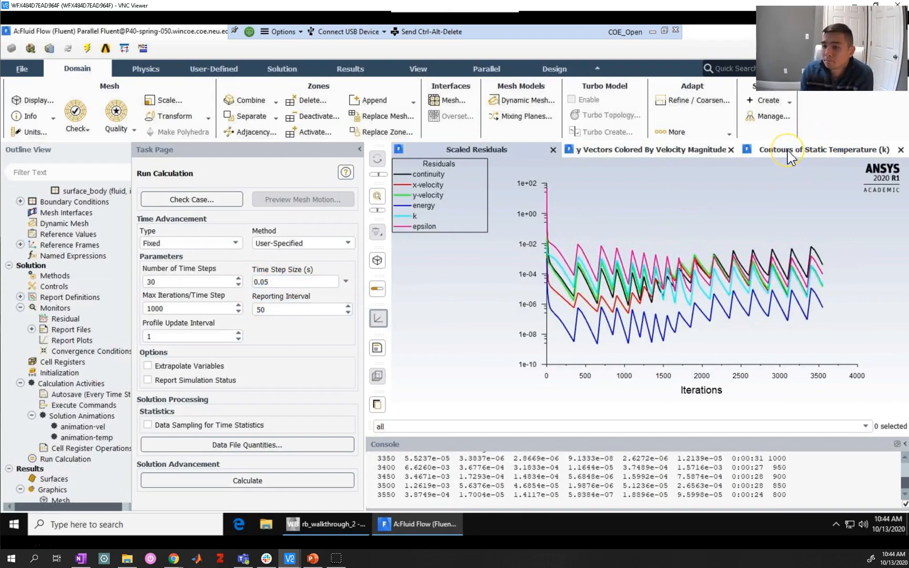
pyautogui.click(787, 152)
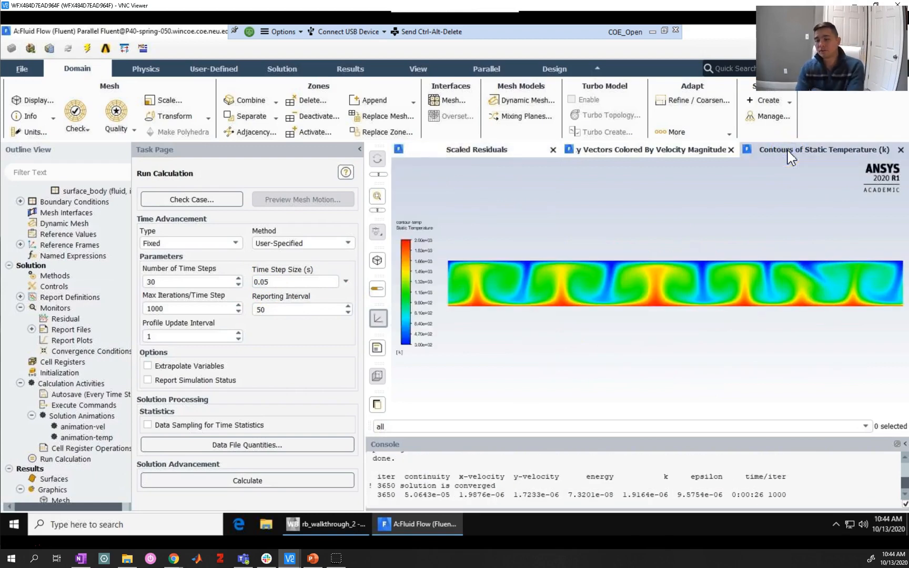
pyautogui.click(515, 268)
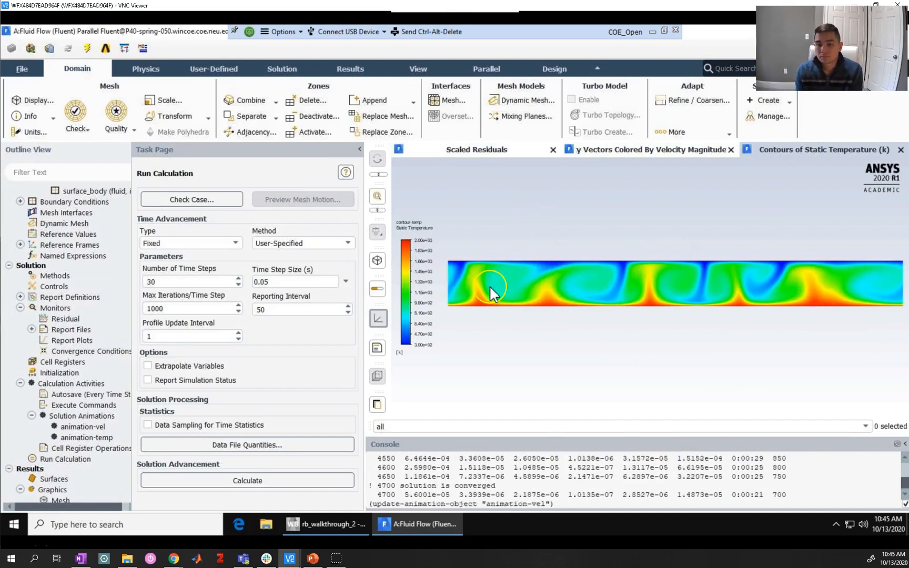
pyautogui.click(483, 150)
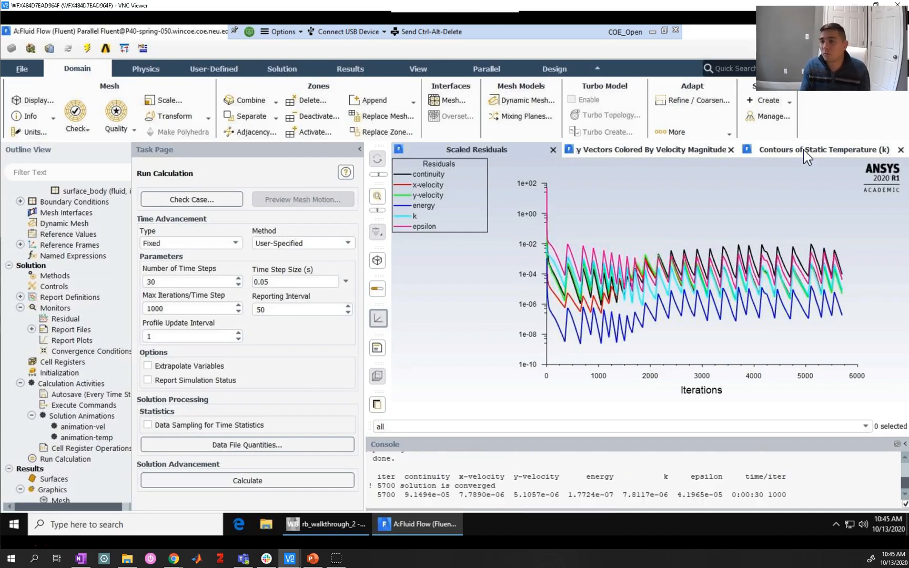
pyautogui.click(803, 150)
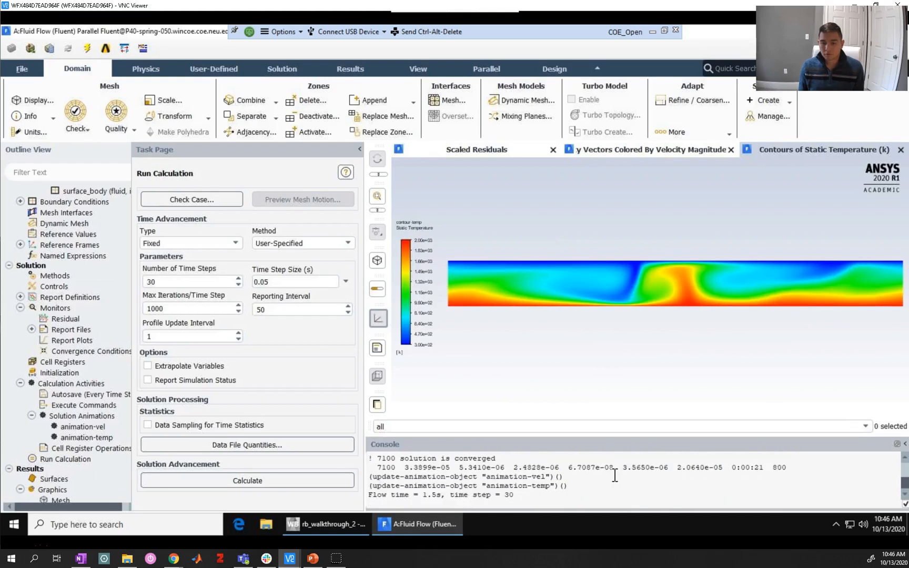
# Acknowledge the calculation notice, open the animation playback settings, and play the animation-temp sequence once.
pyautogui.click(294, 525)
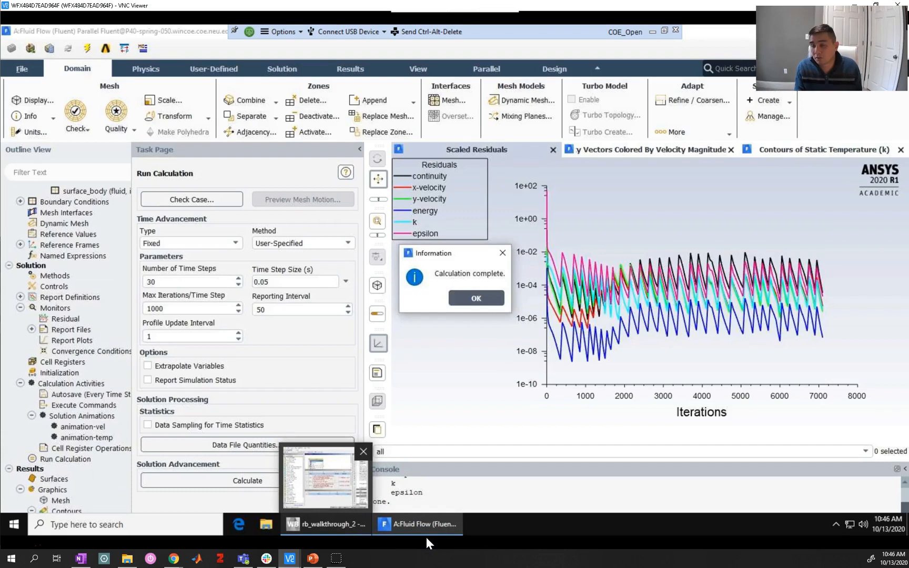
pyautogui.click(471, 300)
pyautogui.scroll(-3, 53, 489)
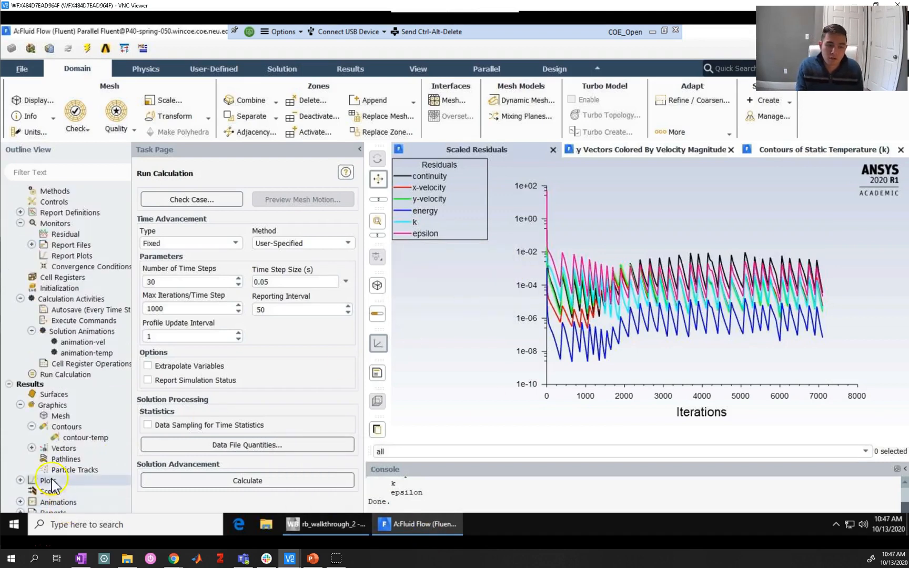
pyautogui.click(20, 502)
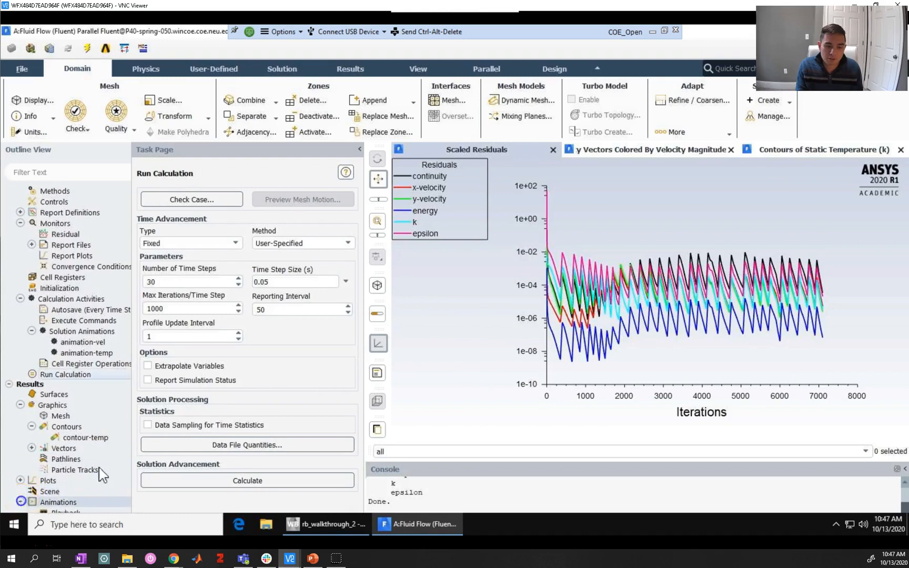
pyautogui.scroll(-1, 63, 484)
pyautogui.click(60, 480)
pyautogui.doubleClick(60, 481)
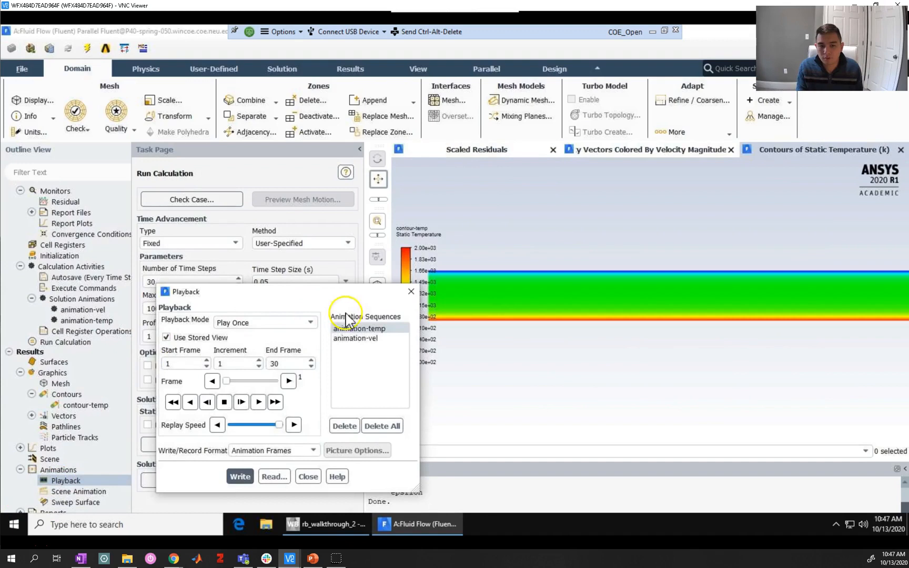
pyautogui.moveTo(329, 291); pyautogui.dragTo(226, 239)
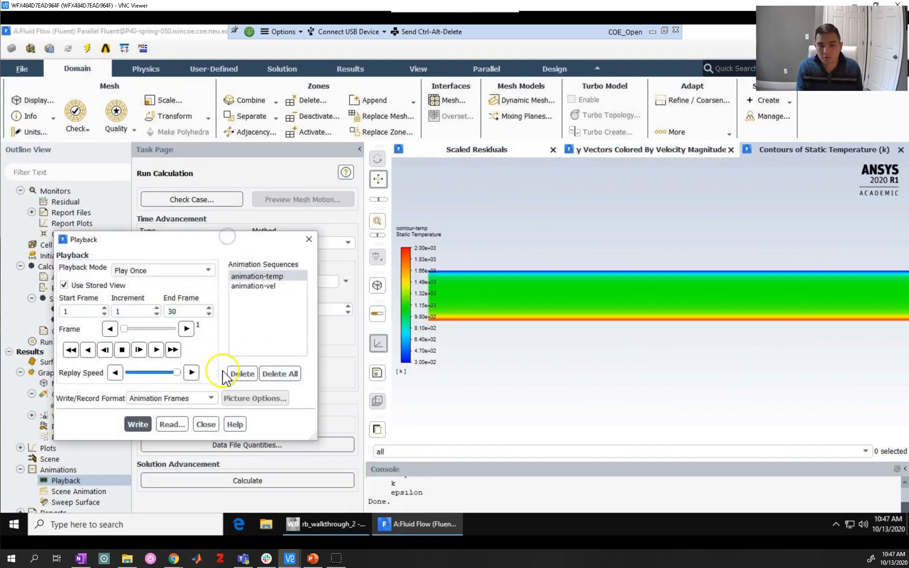
pyautogui.click(157, 351)
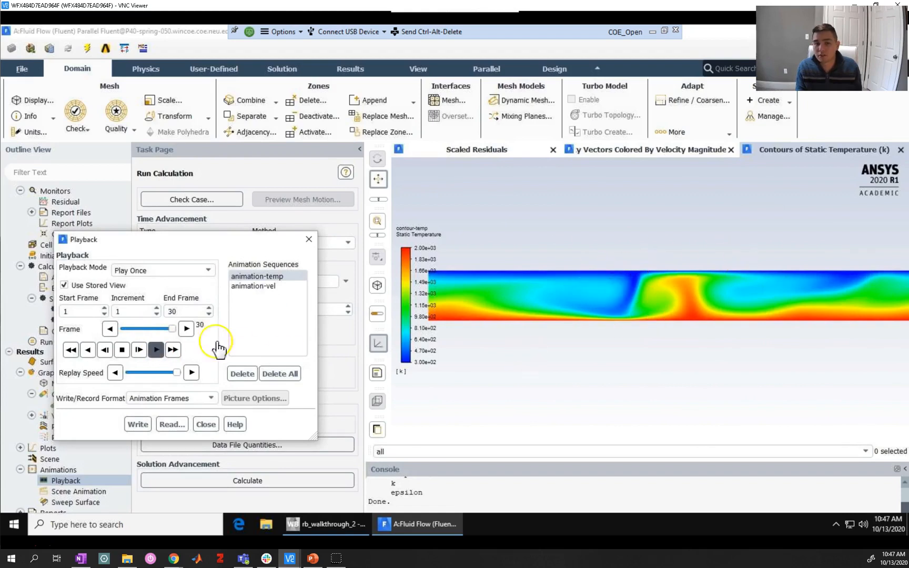
# Play the animation-vel sequence once and close the playback settings.
pyautogui.click(264, 289)
pyautogui.click(156, 349)
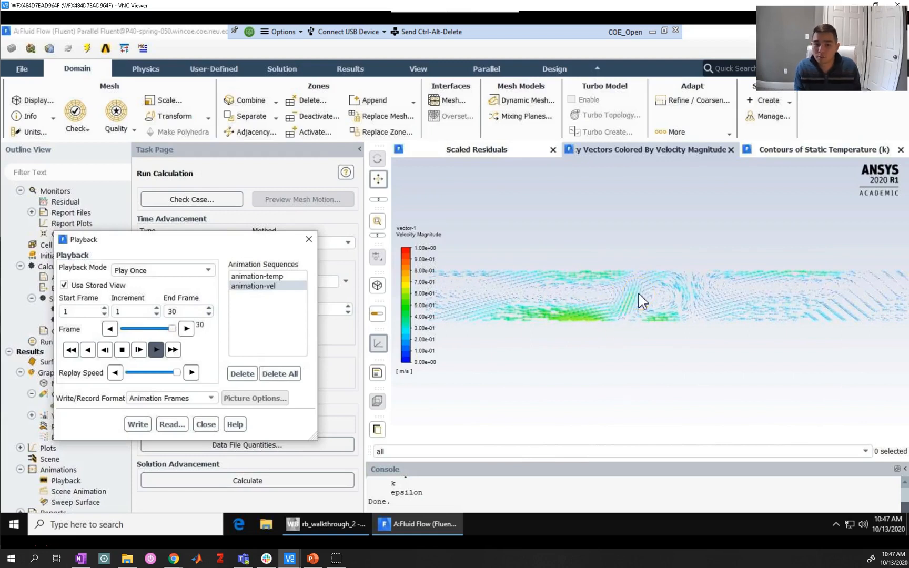
pyautogui.click(205, 425)
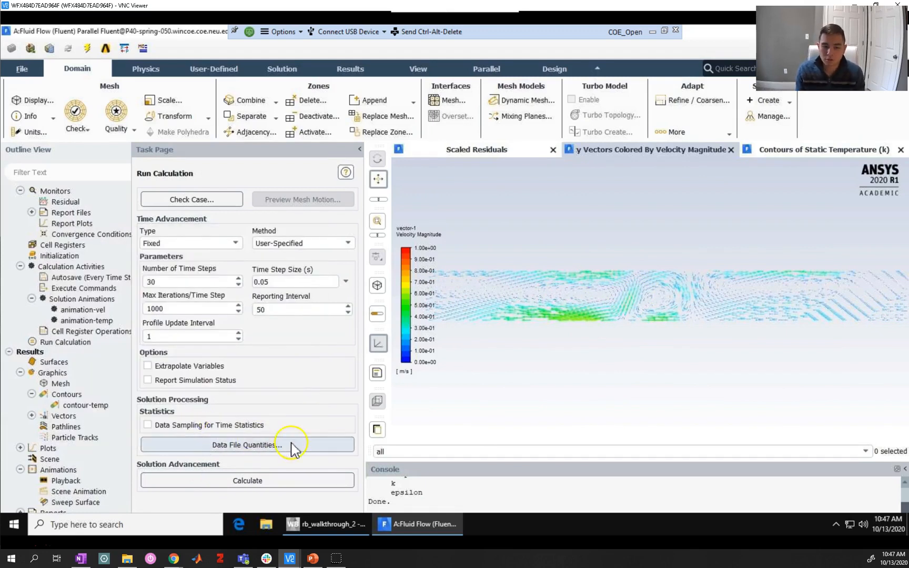
# Save the project with the calculated solution data.
pyautogui.click(21, 68)
pyautogui.click(32, 111)
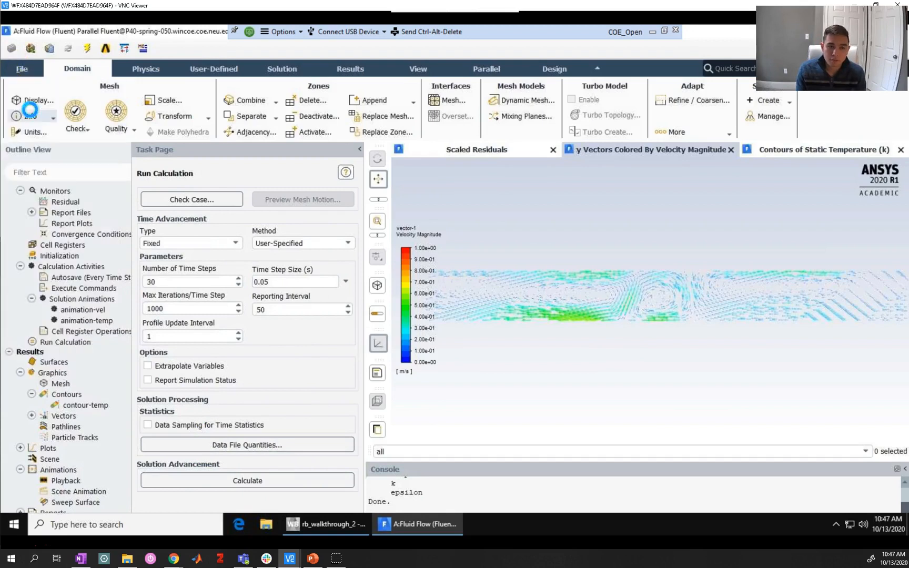
# Switch to File Explorer and open Desktop > ME 4565 > Fall 20 > Tutorial 3 > rb_walkthrough > rb_walkthrough_2_files.
pyautogui.click(267, 526)
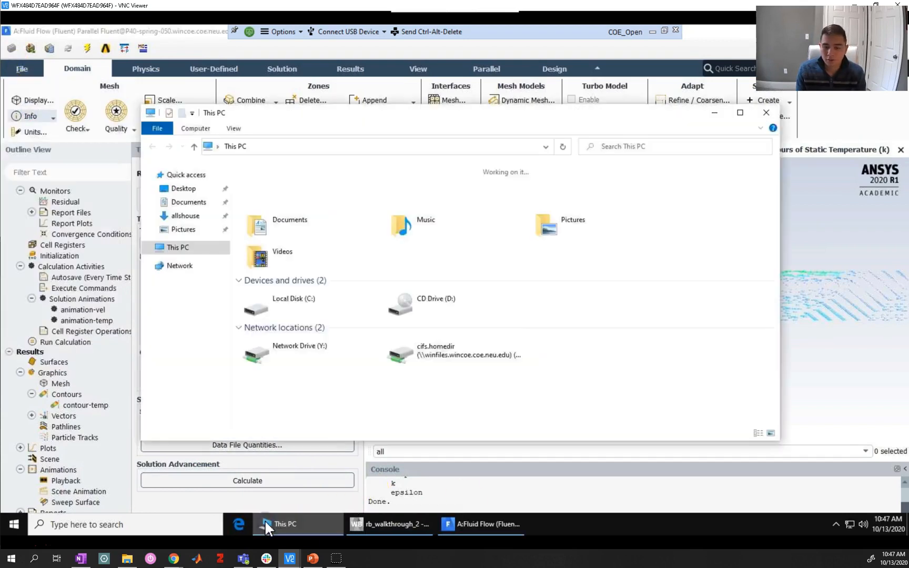
pyautogui.click(189, 190)
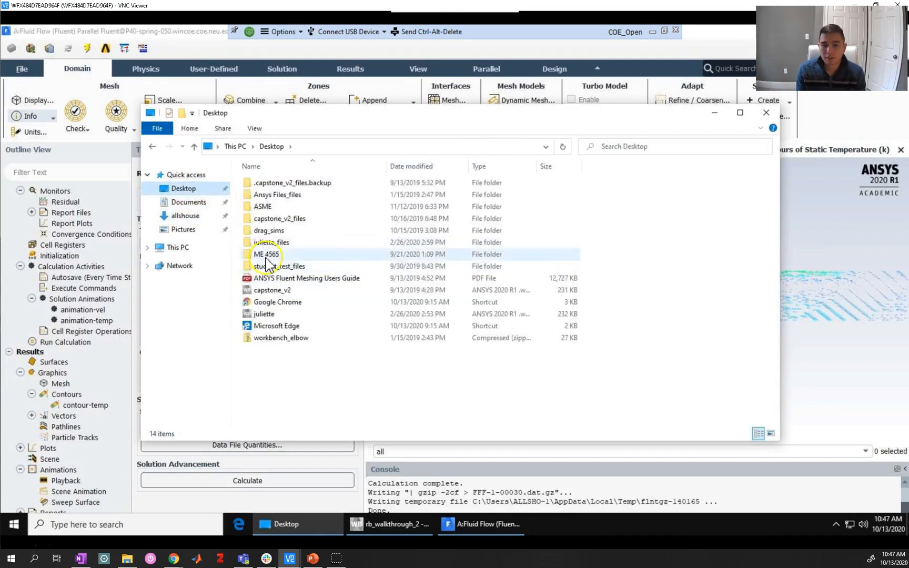
pyautogui.doubleClick(266, 254)
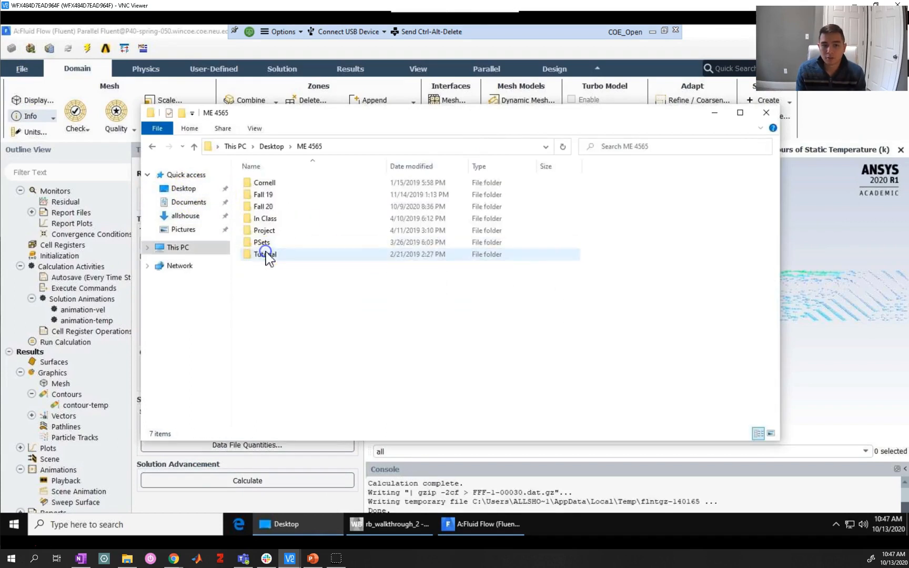
pyautogui.doubleClick(264, 206)
pyautogui.doubleClick(289, 206)
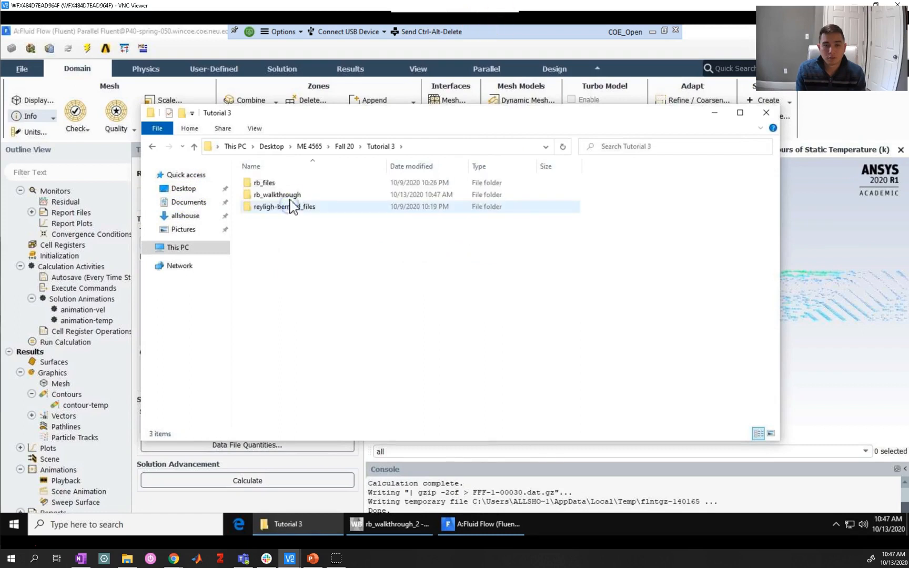
pyautogui.click(302, 194)
pyautogui.doubleClick(303, 195)
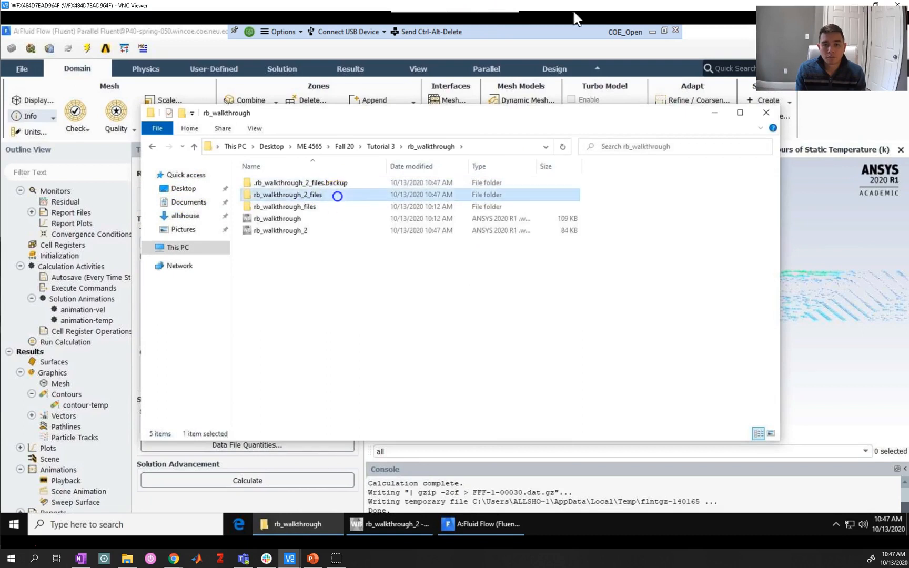
pyautogui.doubleClick(336, 195)
# Search the project files folder for ".txt" and open report-file-heat-transfer in Notepad, allowing the file to open.
pyautogui.click(682, 152)
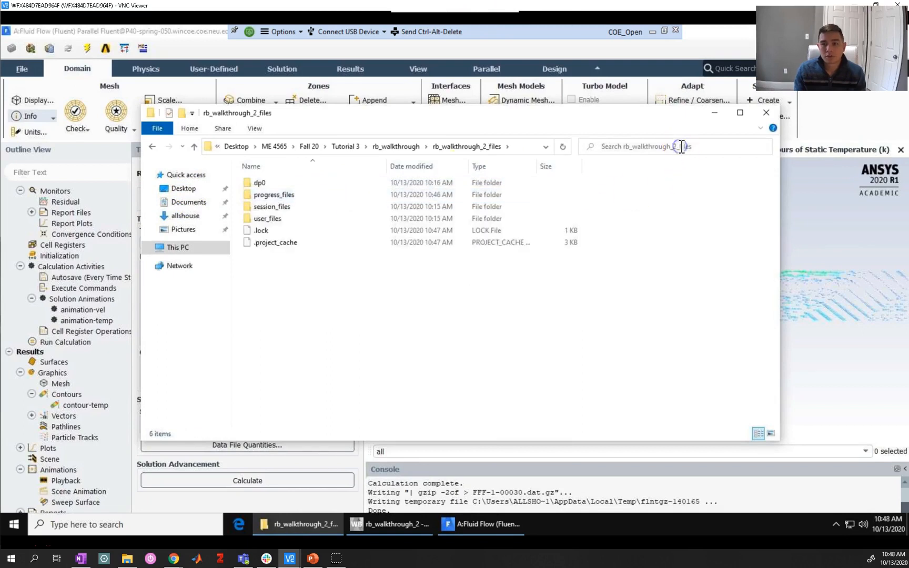
pyautogui.write('.txt')
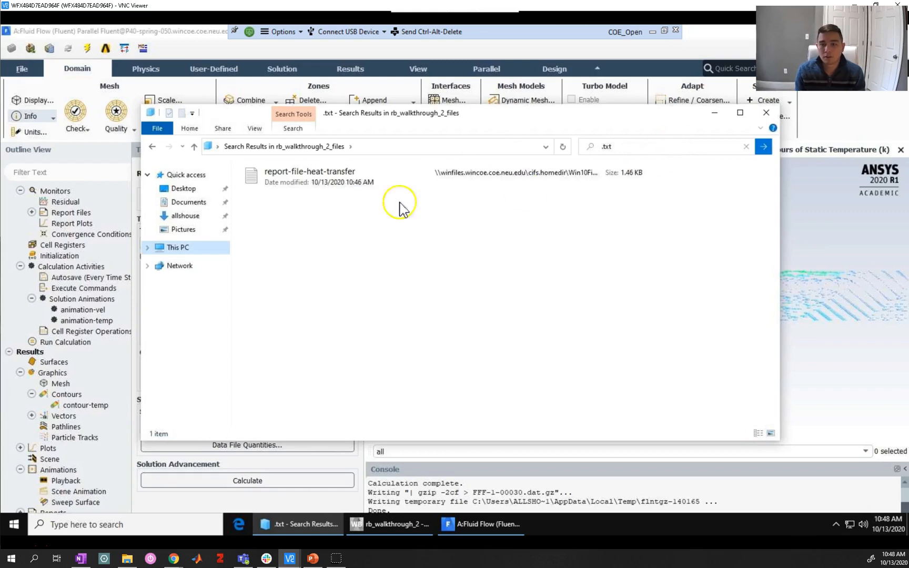
pyautogui.click(307, 177)
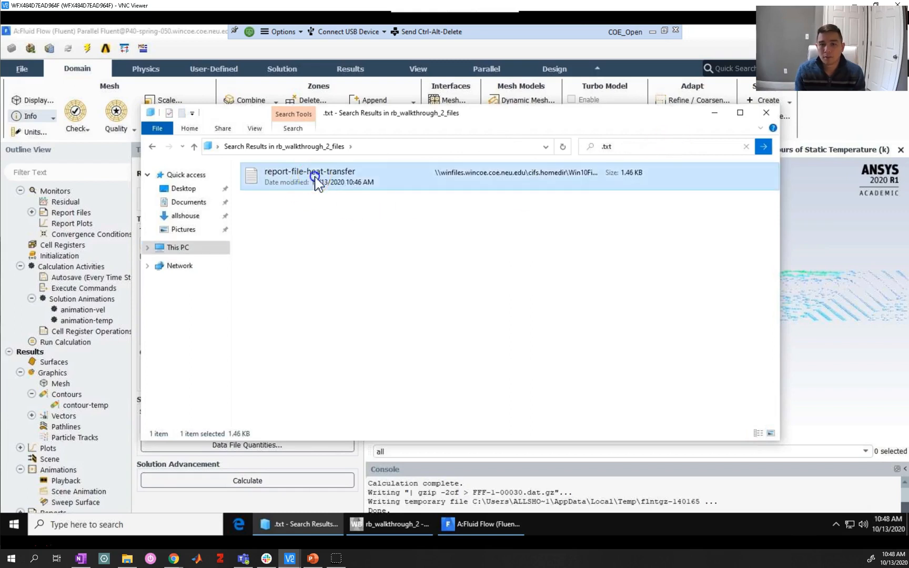
pyautogui.rightClick(344, 180)
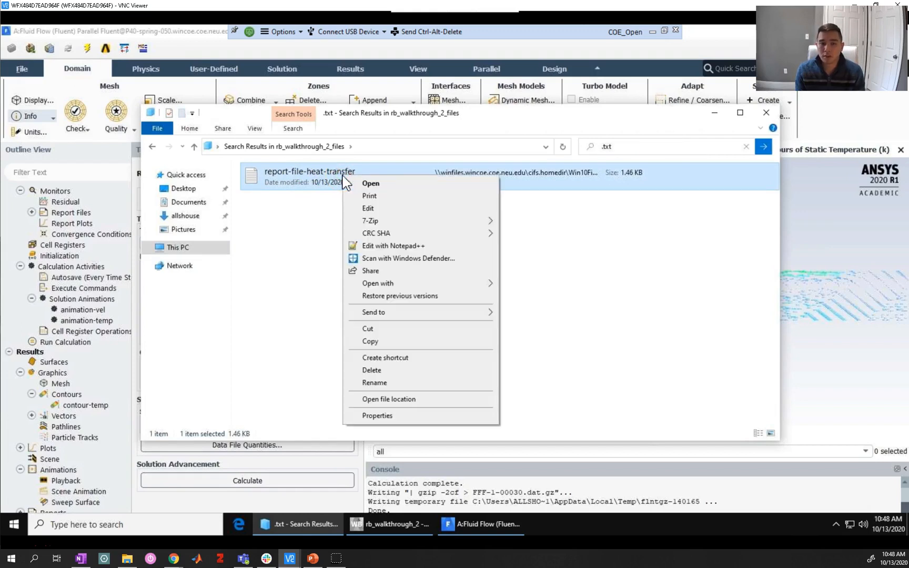
pyautogui.moveTo(448, 233)
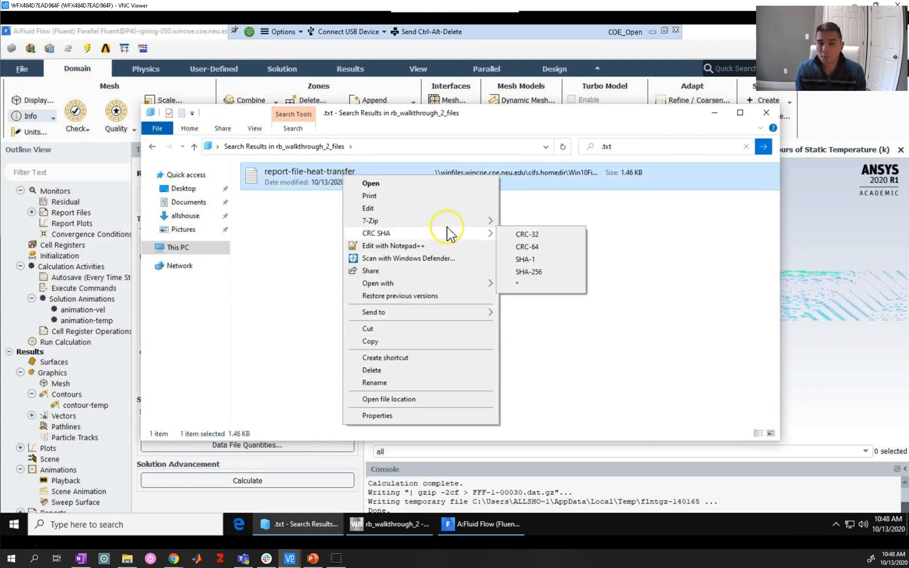
pyautogui.moveTo(426, 283)
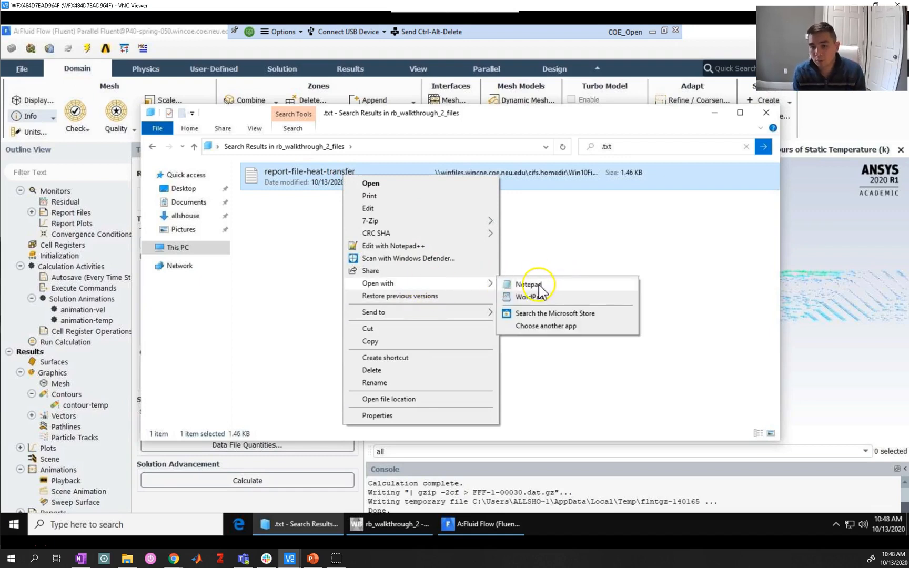
pyautogui.click(531, 284)
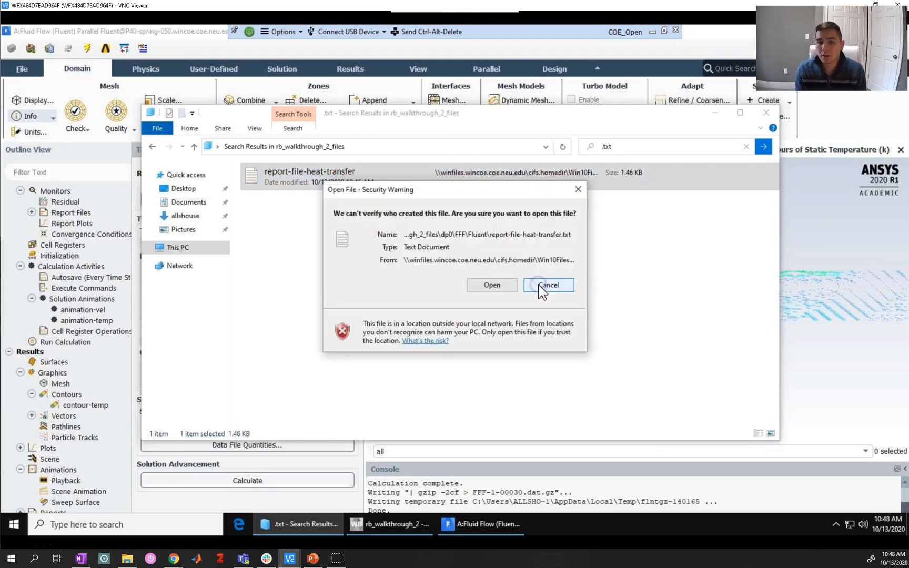
pyautogui.click(499, 287)
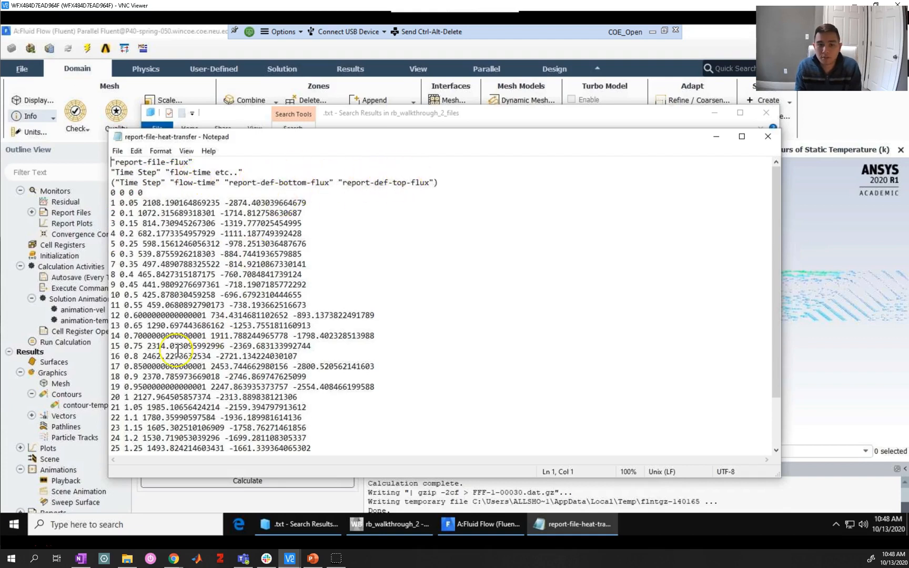
# Examine the top and bottom heat-flux columns in the report, highlighting the bottom-flux value at time step 30.
pyautogui.scroll(-2, 178, 350)
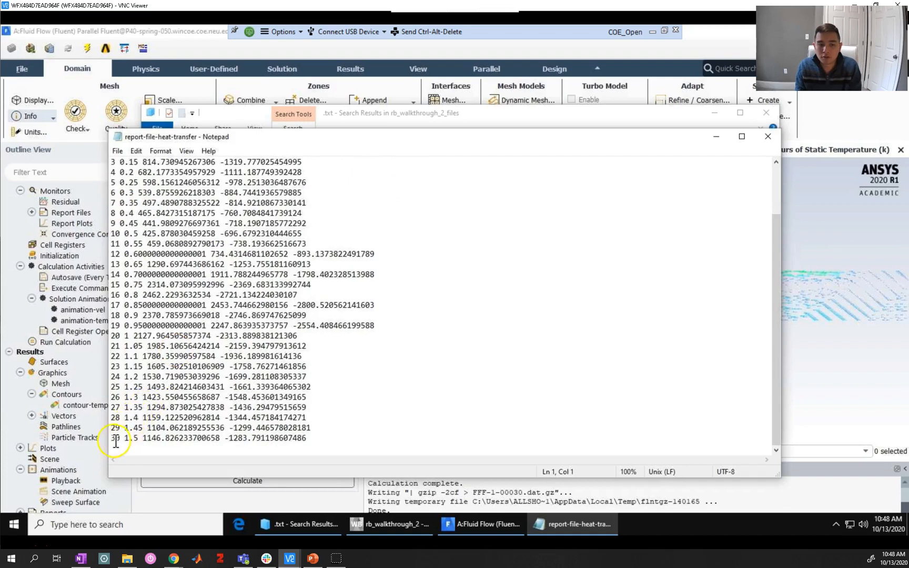
pyautogui.moveTo(124, 438); pyautogui.dragTo(207, 438)
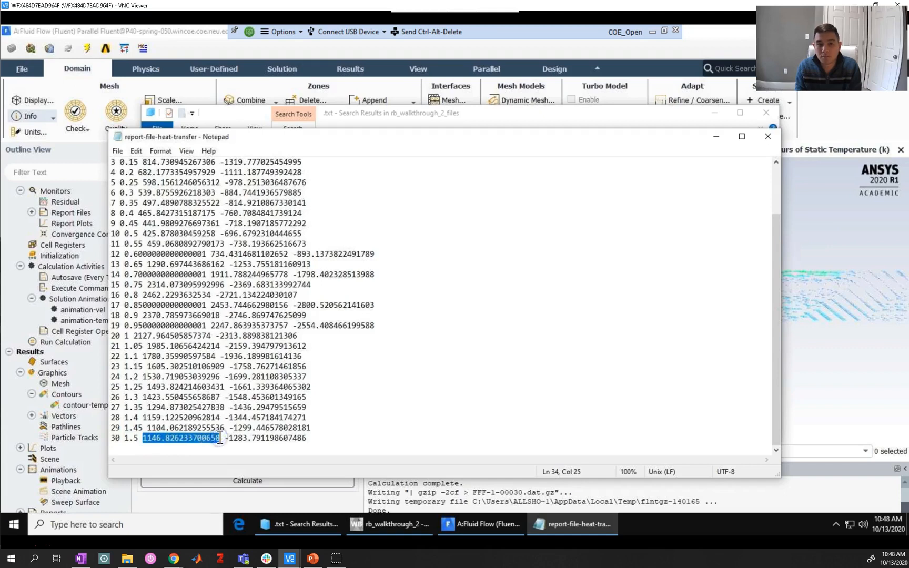
pyautogui.scroll(2, 234, 394)
pyautogui.scroll(-2, 288, 195)
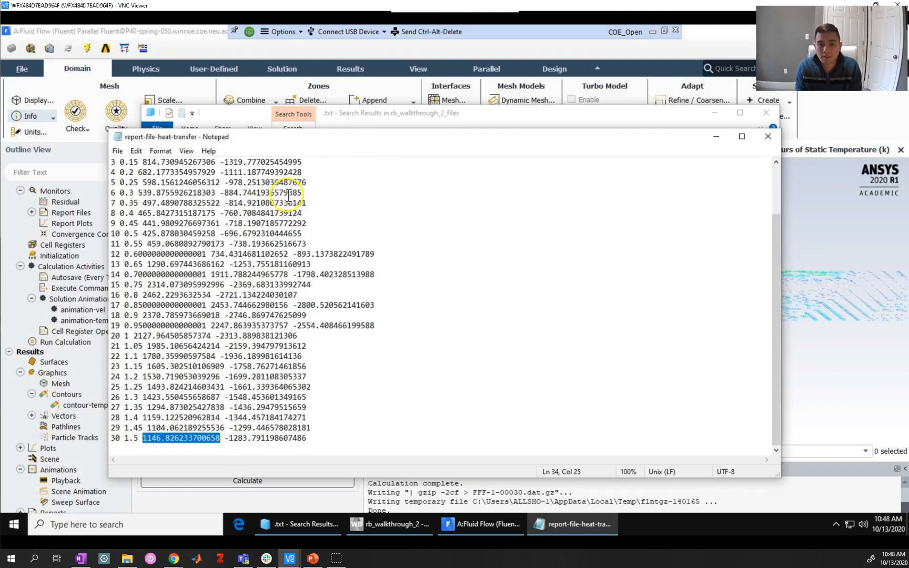